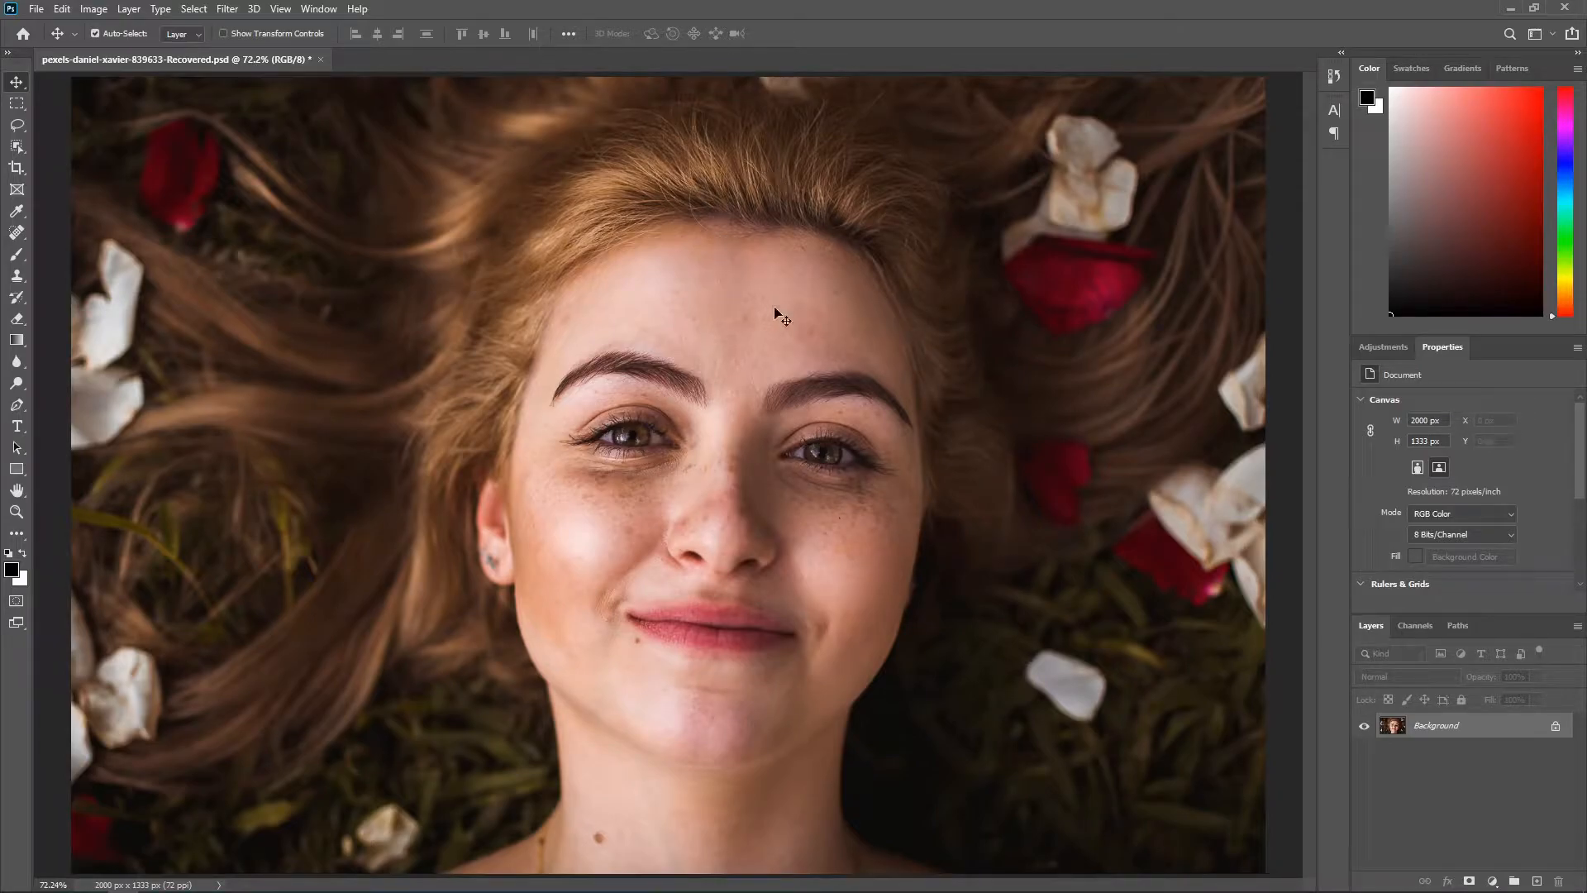
# Step: Activate the Healing Brush tool and add a new empty layer above the Background
pyautogui.click(12, 236)
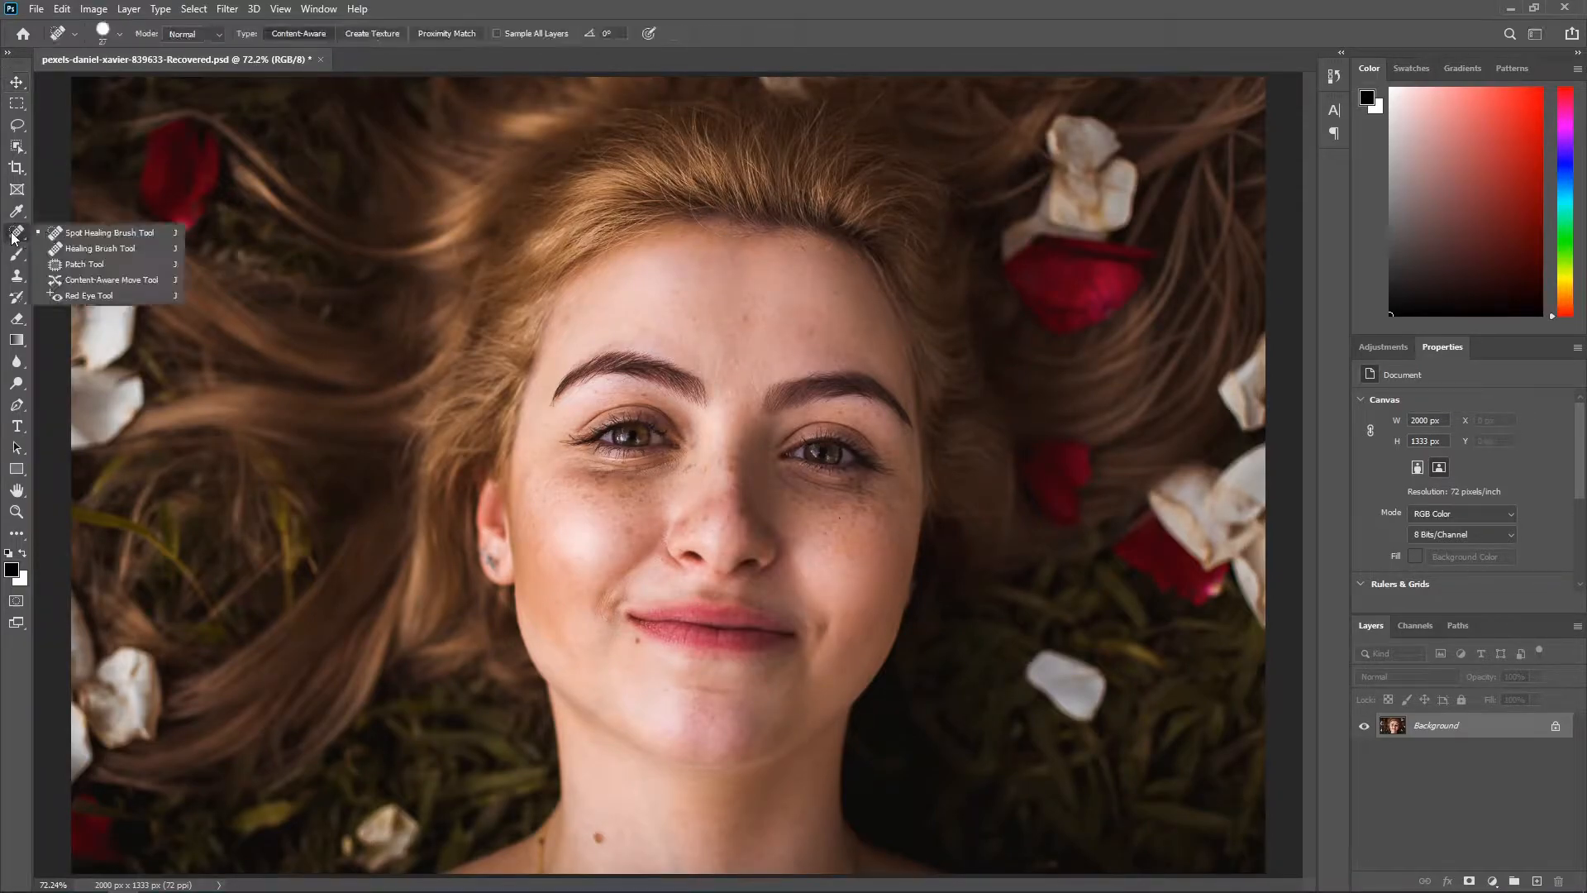
pyautogui.click(115, 249)
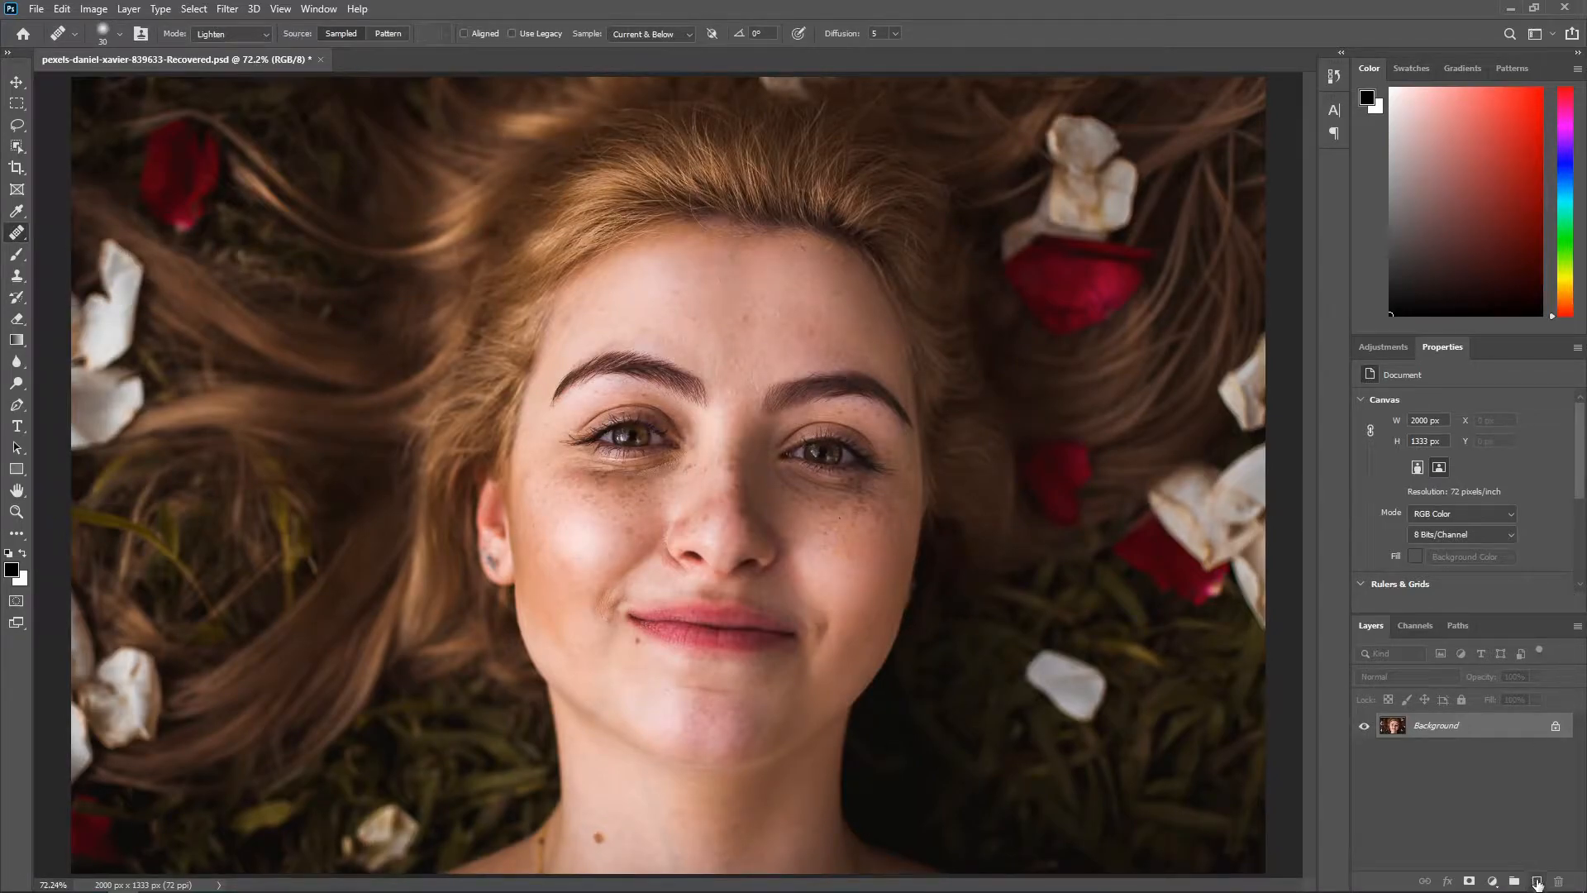
pyautogui.click(1536, 881)
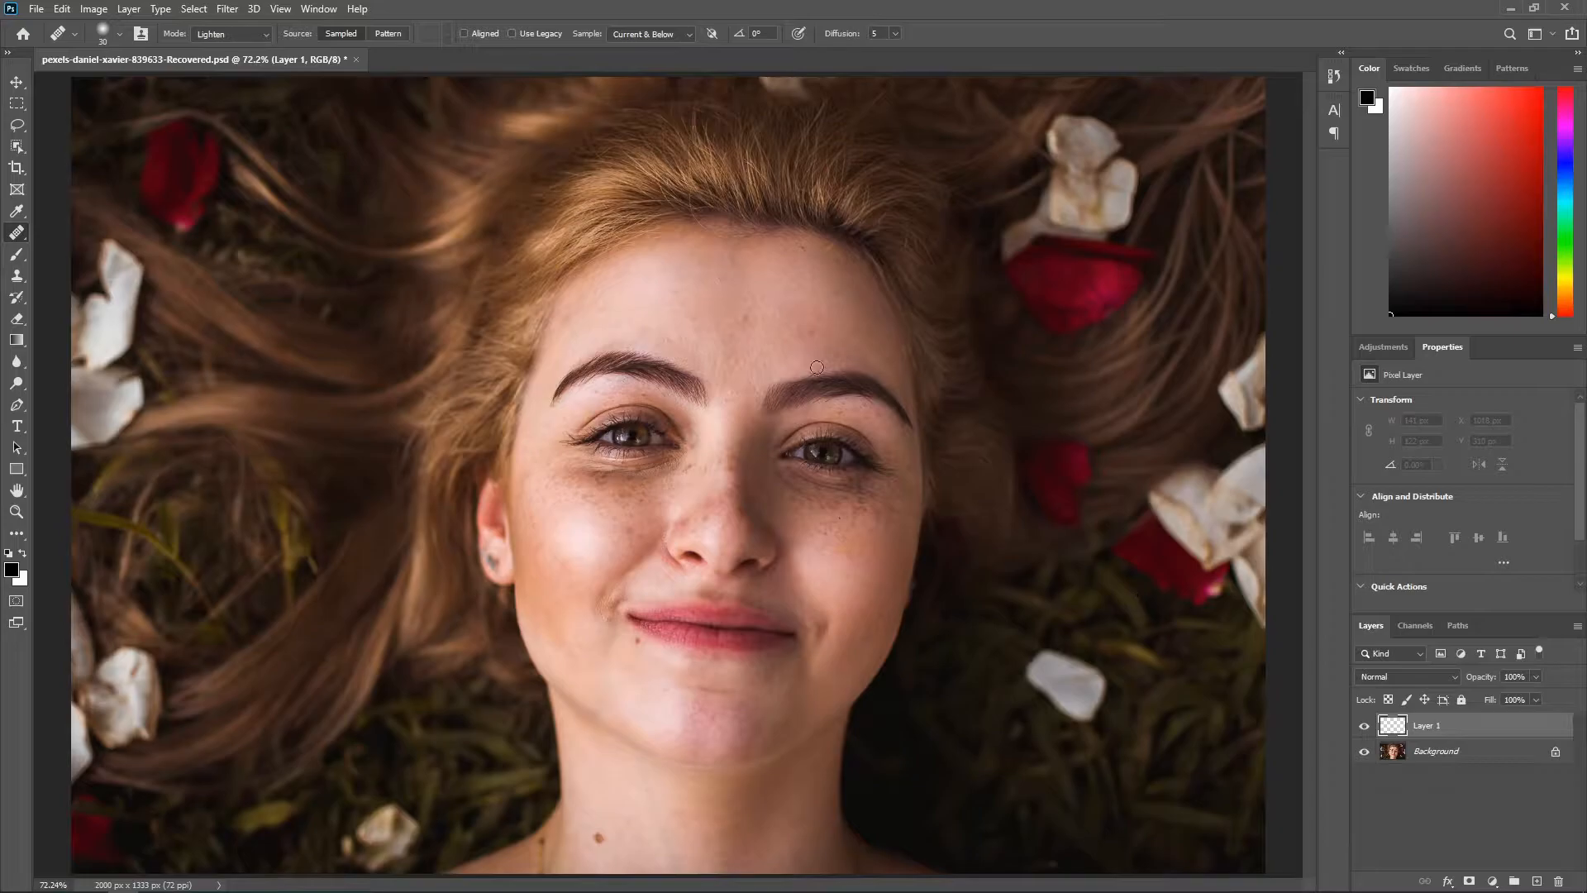
# Step: Heal the red spots and small blemishes in the middle of the forehead on the new layer
pyautogui.scroll(3, 761, 291)
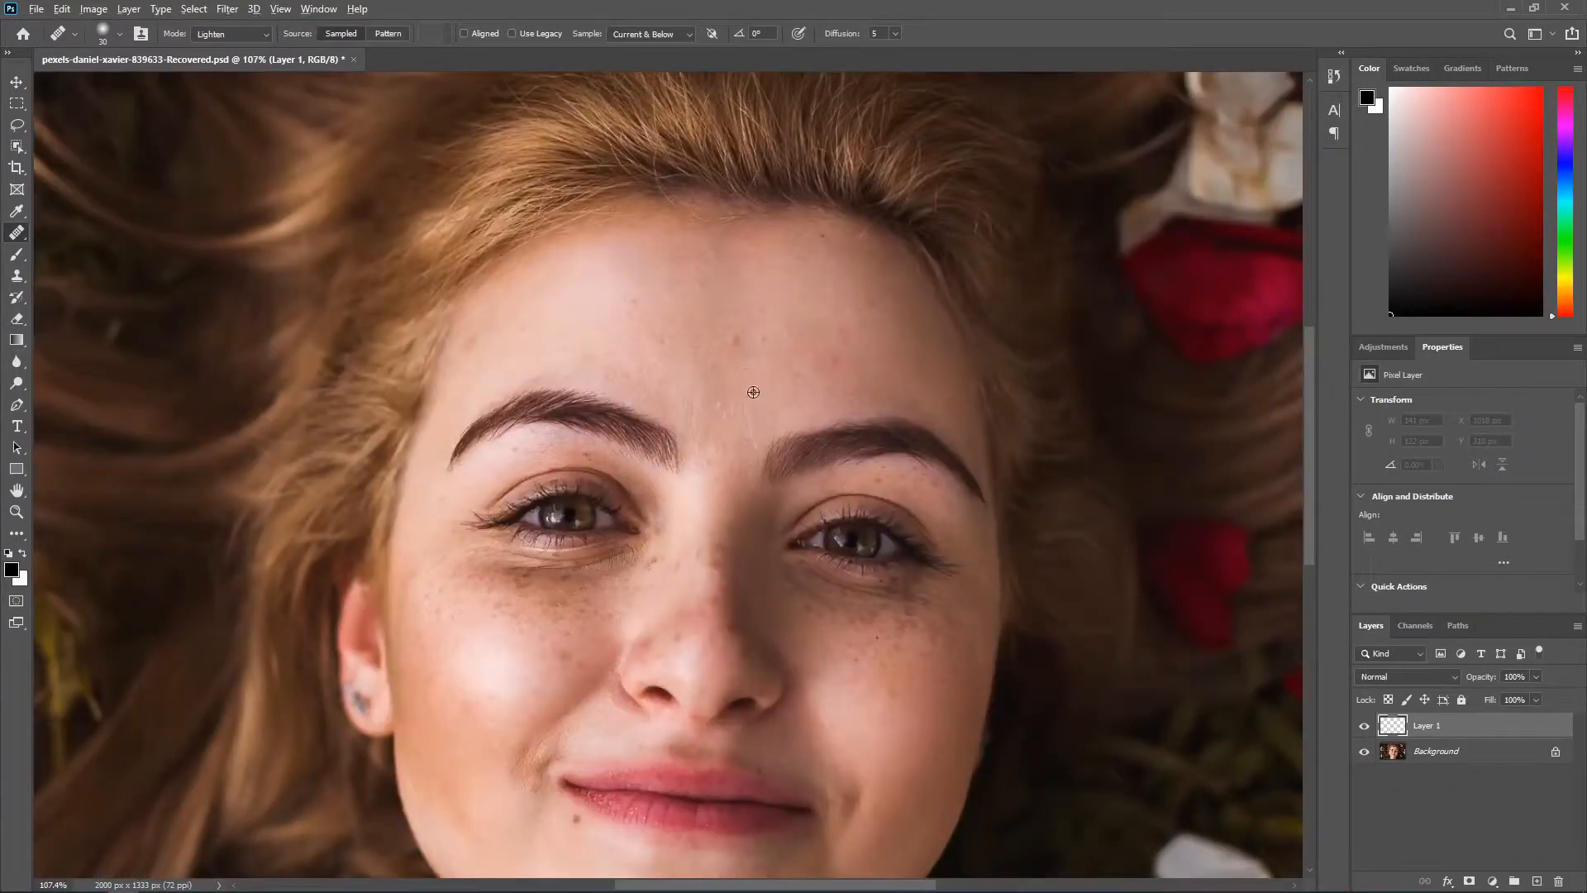
pyautogui.scroll(4, 751, 388)
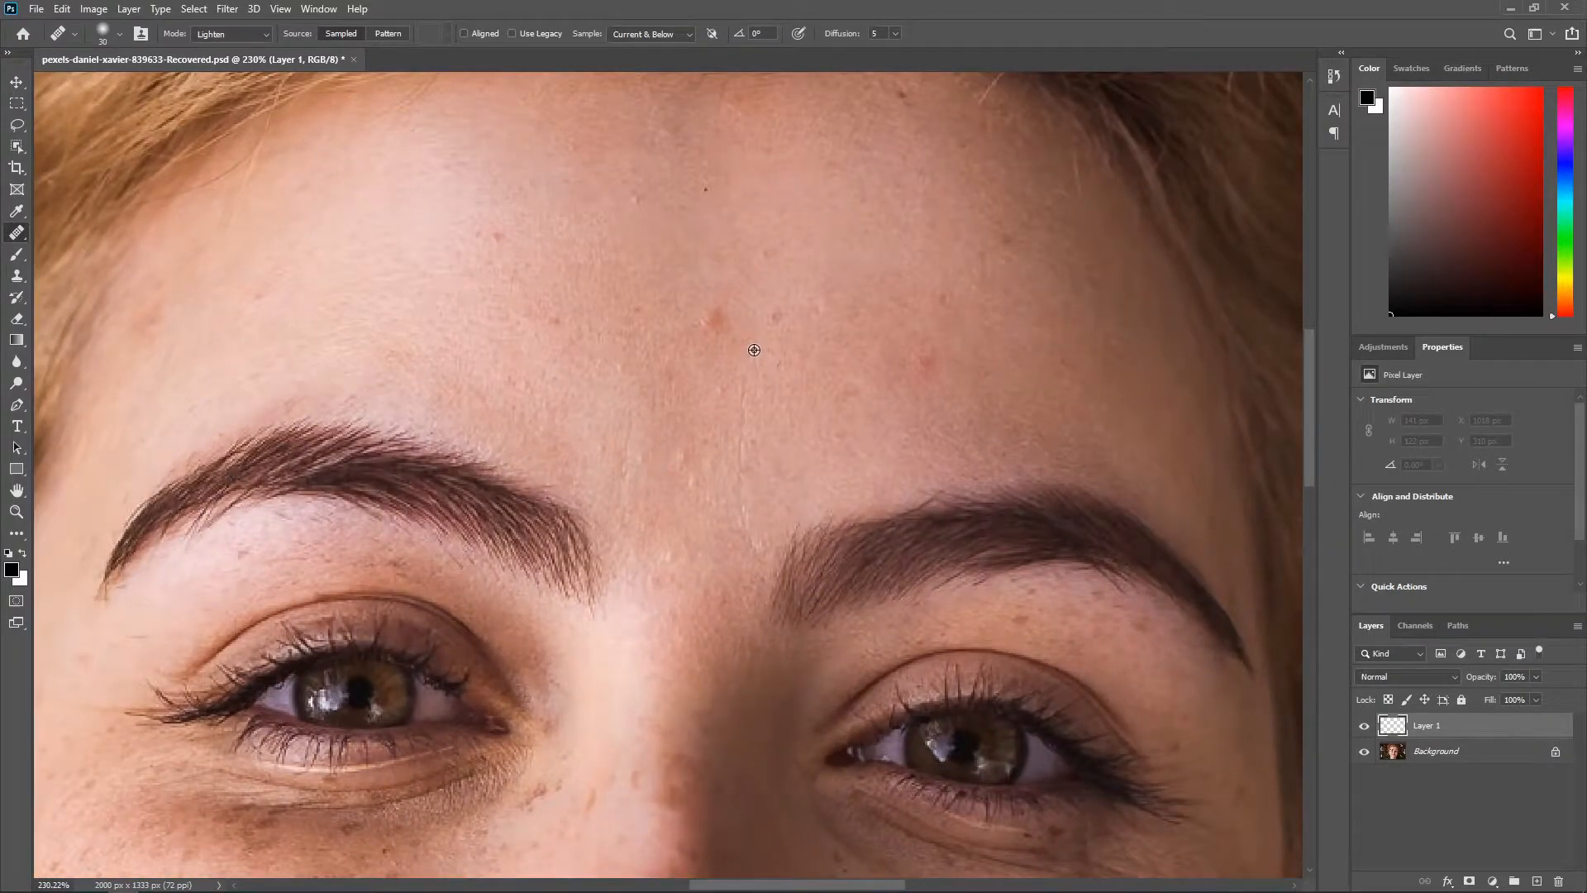
pyautogui.scroll(-1, 753, 350)
pyautogui.scroll(-4, 754, 349)
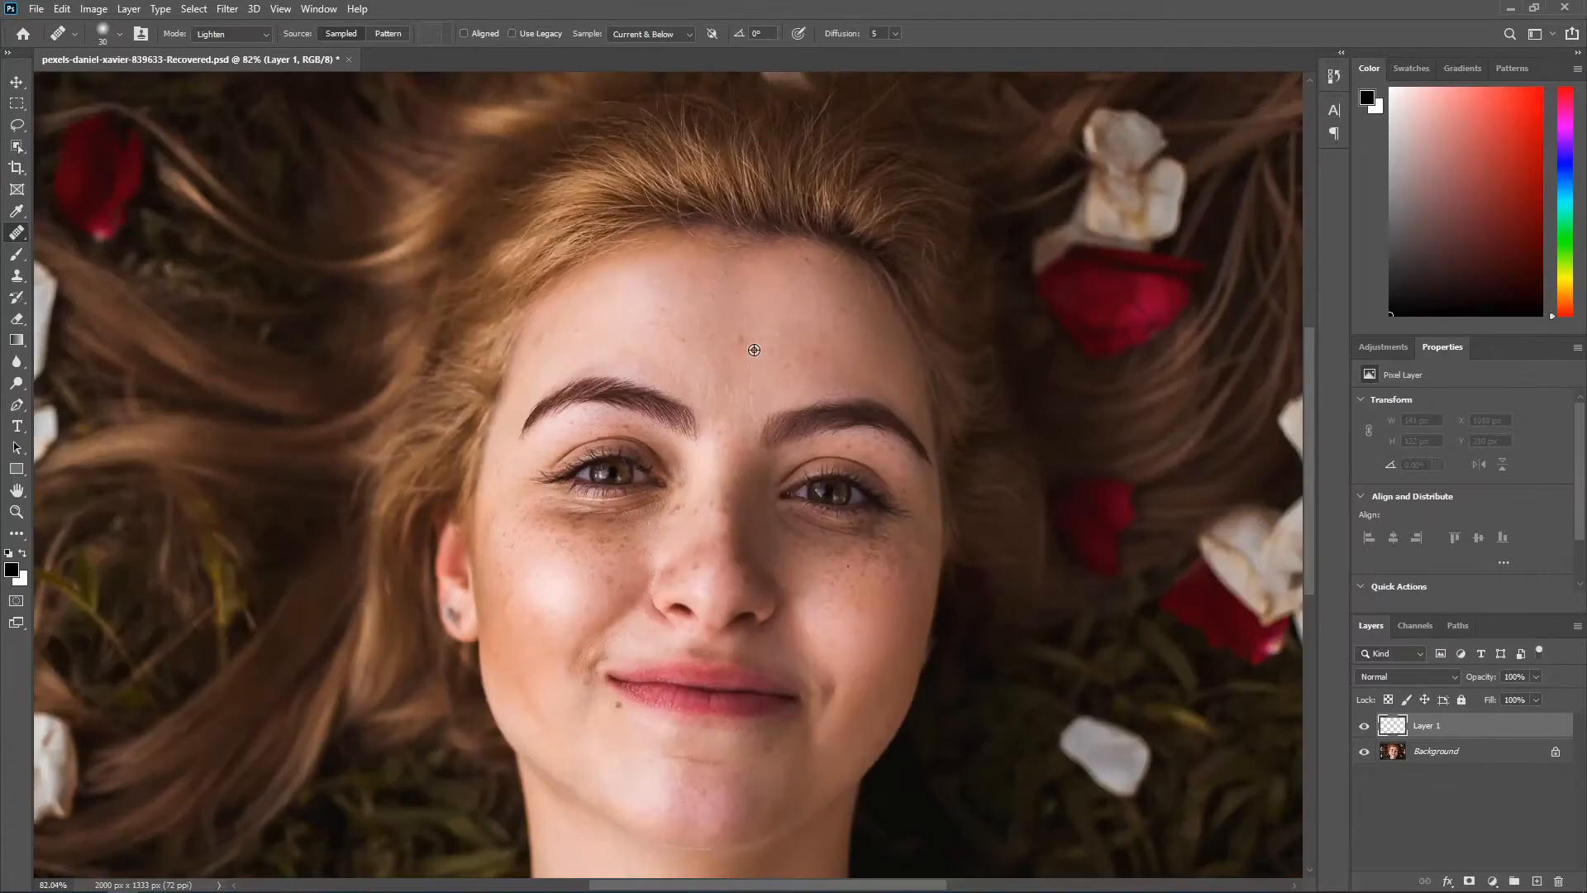
pyautogui.scroll(3, 596, 373)
pyautogui.scroll(2, 736, 375)
pyautogui.scroll(4, 726, 407)
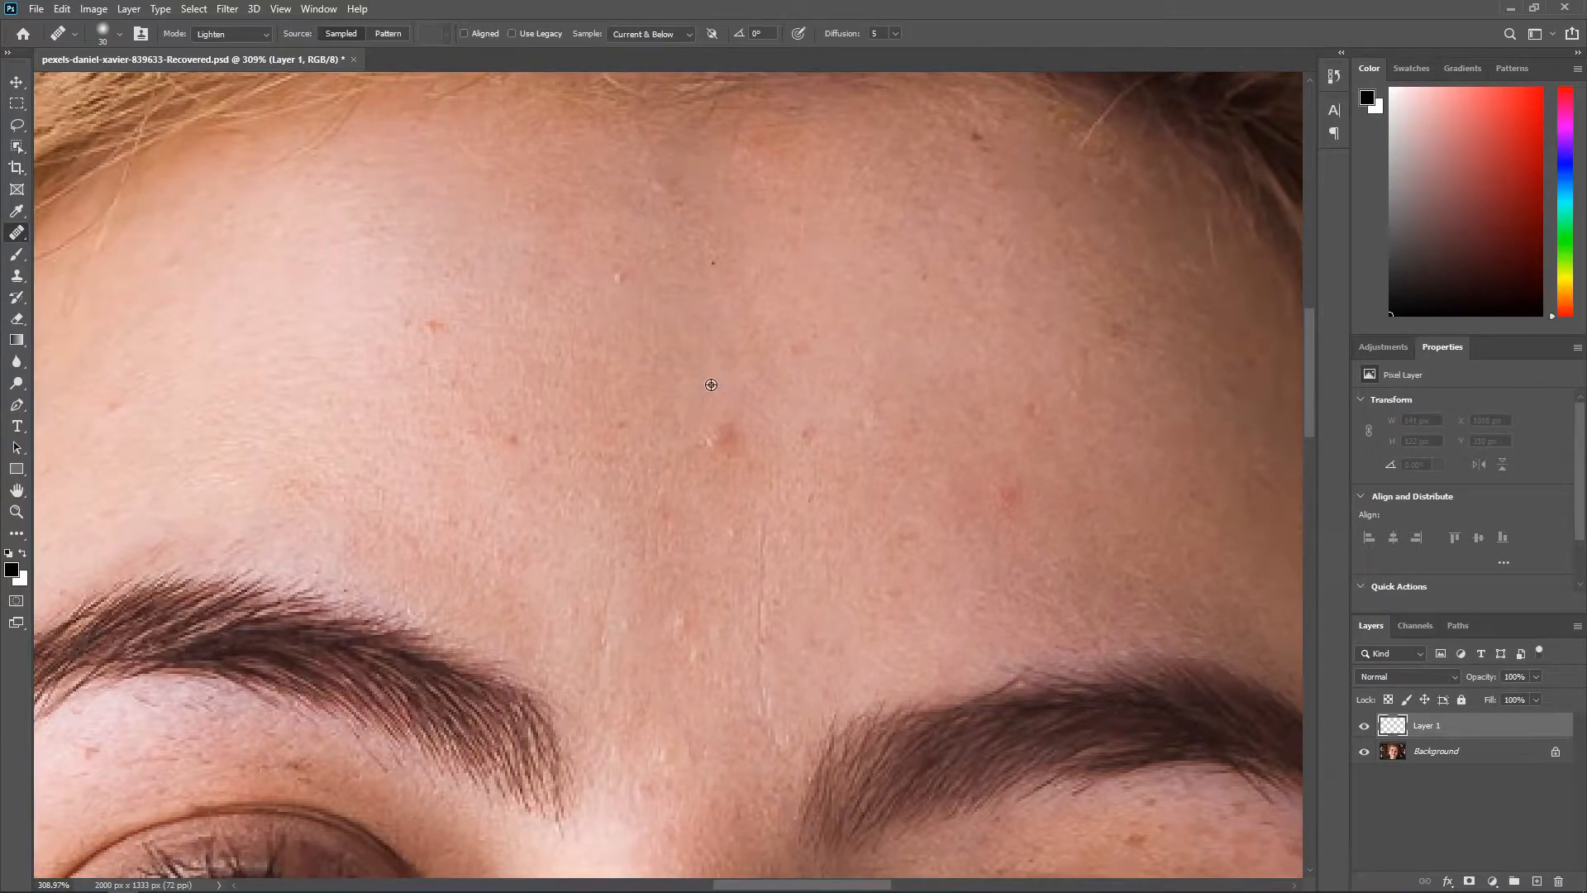
pyautogui.click(719, 438)
pyautogui.moveTo(648, 345); pyautogui.dragTo(612, 263)
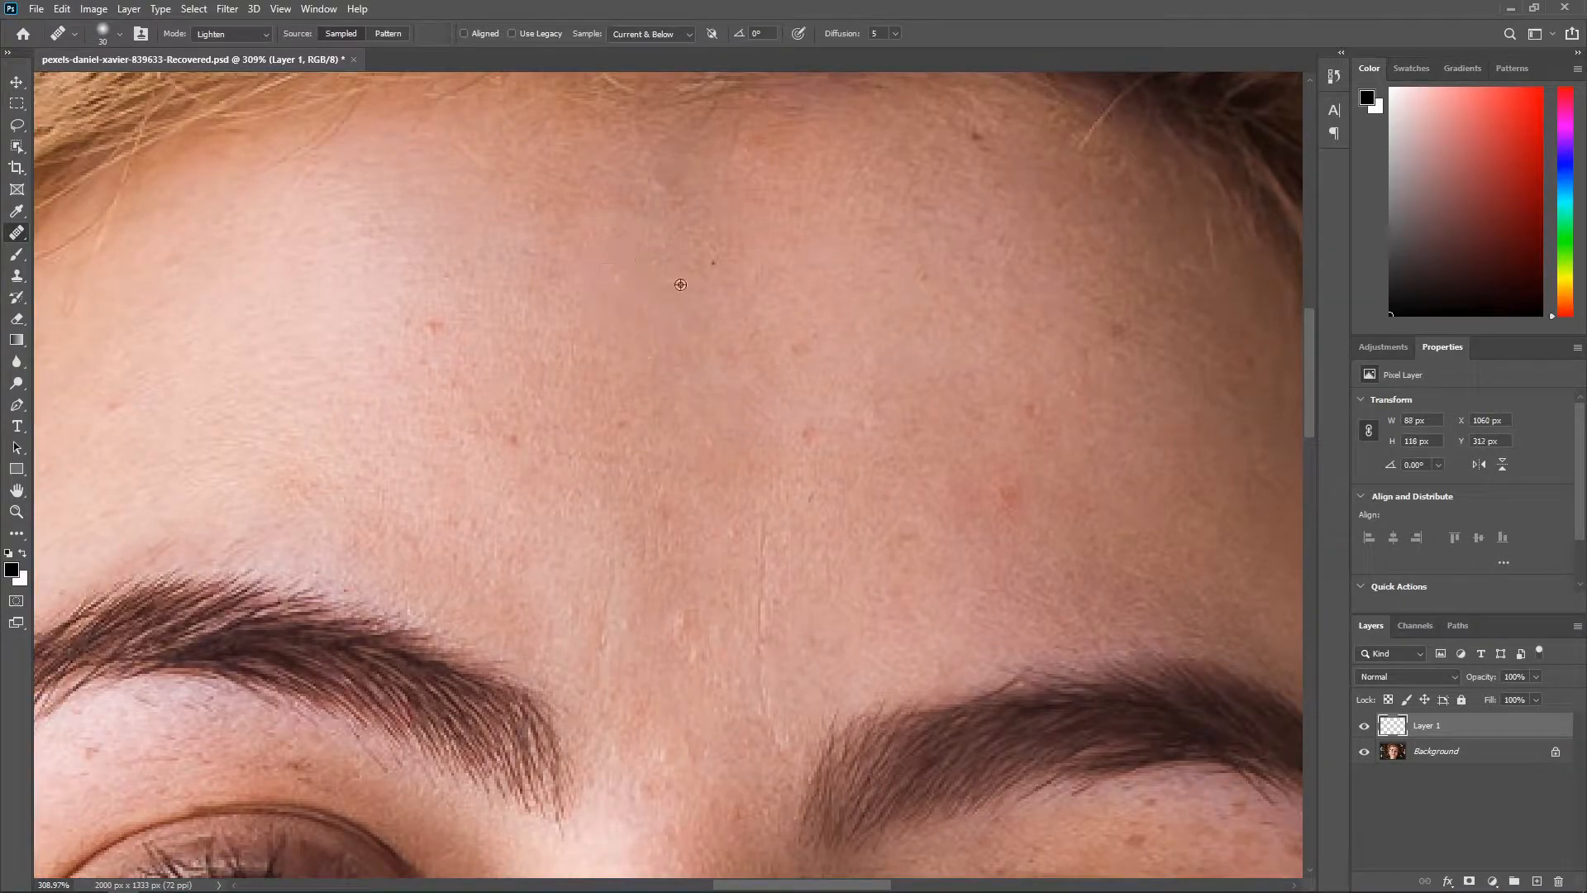
pyautogui.click(609, 269)
pyautogui.click(429, 329)
pyautogui.click(502, 437)
# Step: Heal the remaining blemishes on the image-left side of the forehead, above the eyebrow
pyautogui.hscroll(-2, 396, 430)
pyautogui.keyDown('alt'); pyautogui.click(349, 442); pyautogui.keyUp('alt')
pyautogui.moveTo(345, 493); pyautogui.dragTo(352, 492)
pyautogui.scroll(-4, 341, 483)
pyautogui.scroll(3, 248, 422)
pyautogui.keyDown('alt'); pyautogui.click(235, 409); pyautogui.keyUp('alt')
pyautogui.click(214, 438)
pyautogui.scroll(-4, 312, 455)
pyautogui.scroll(-2, 305, 467)
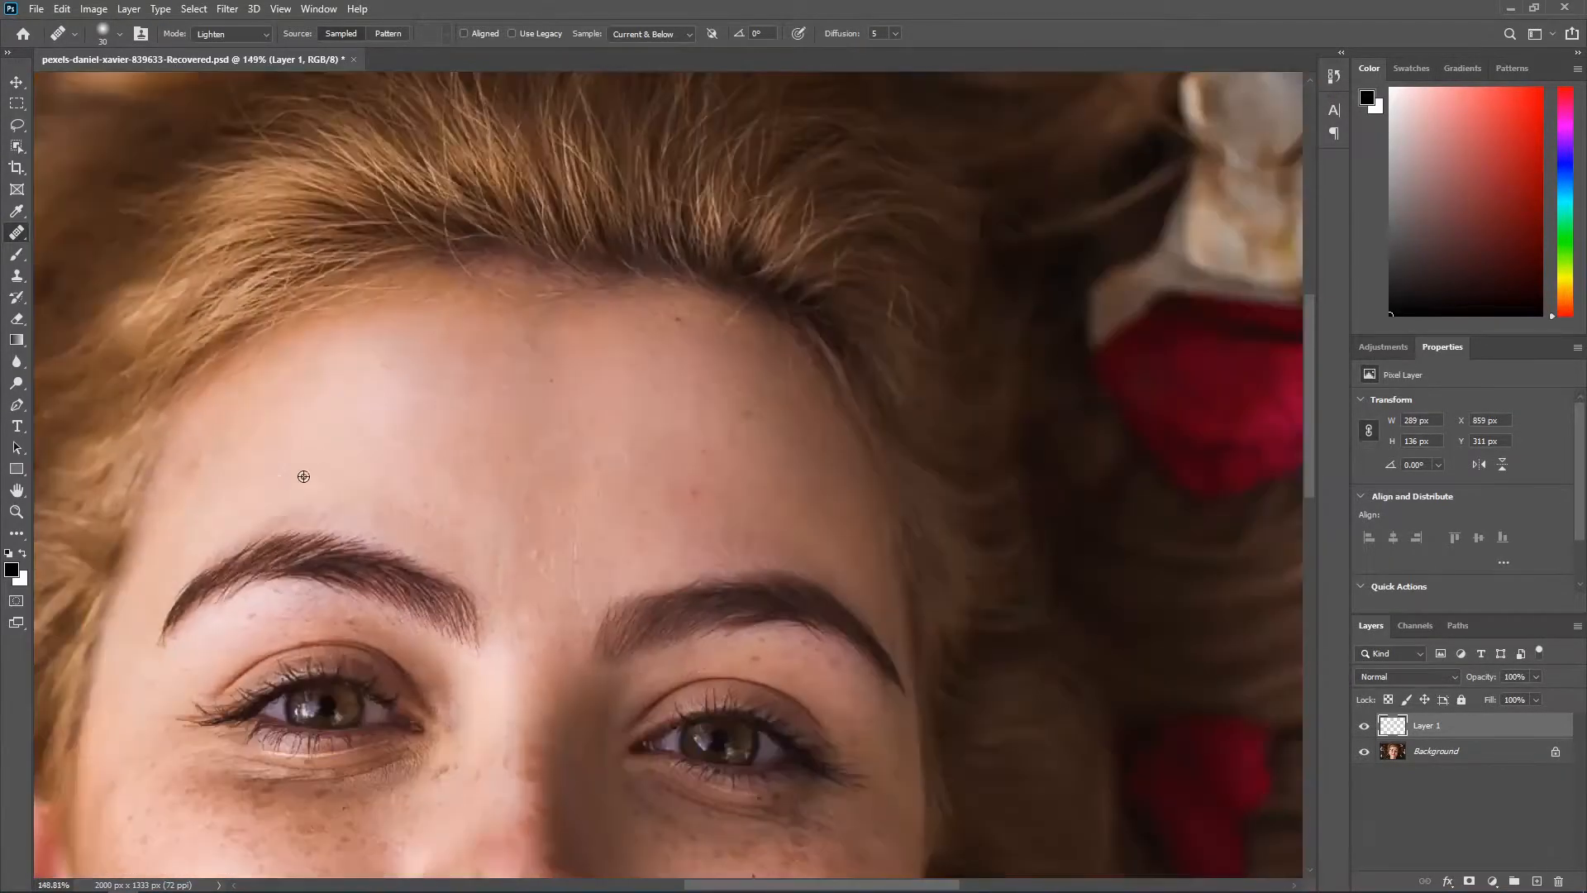
# Step: Heal the spots on the center and image-right side of the forehead, including the red mark above the eyebrow
pyautogui.scroll(5, 661, 455)
pyautogui.keyDown('alt'); pyautogui.click(577, 357); pyautogui.keyUp('alt')
pyautogui.moveTo(526, 403)
pyautogui.mouseDown()
pyautogui.moveTo(552, 389)
pyautogui.moveTo(549, 407)
pyautogui.mouseUp()
pyautogui.click(554, 464)
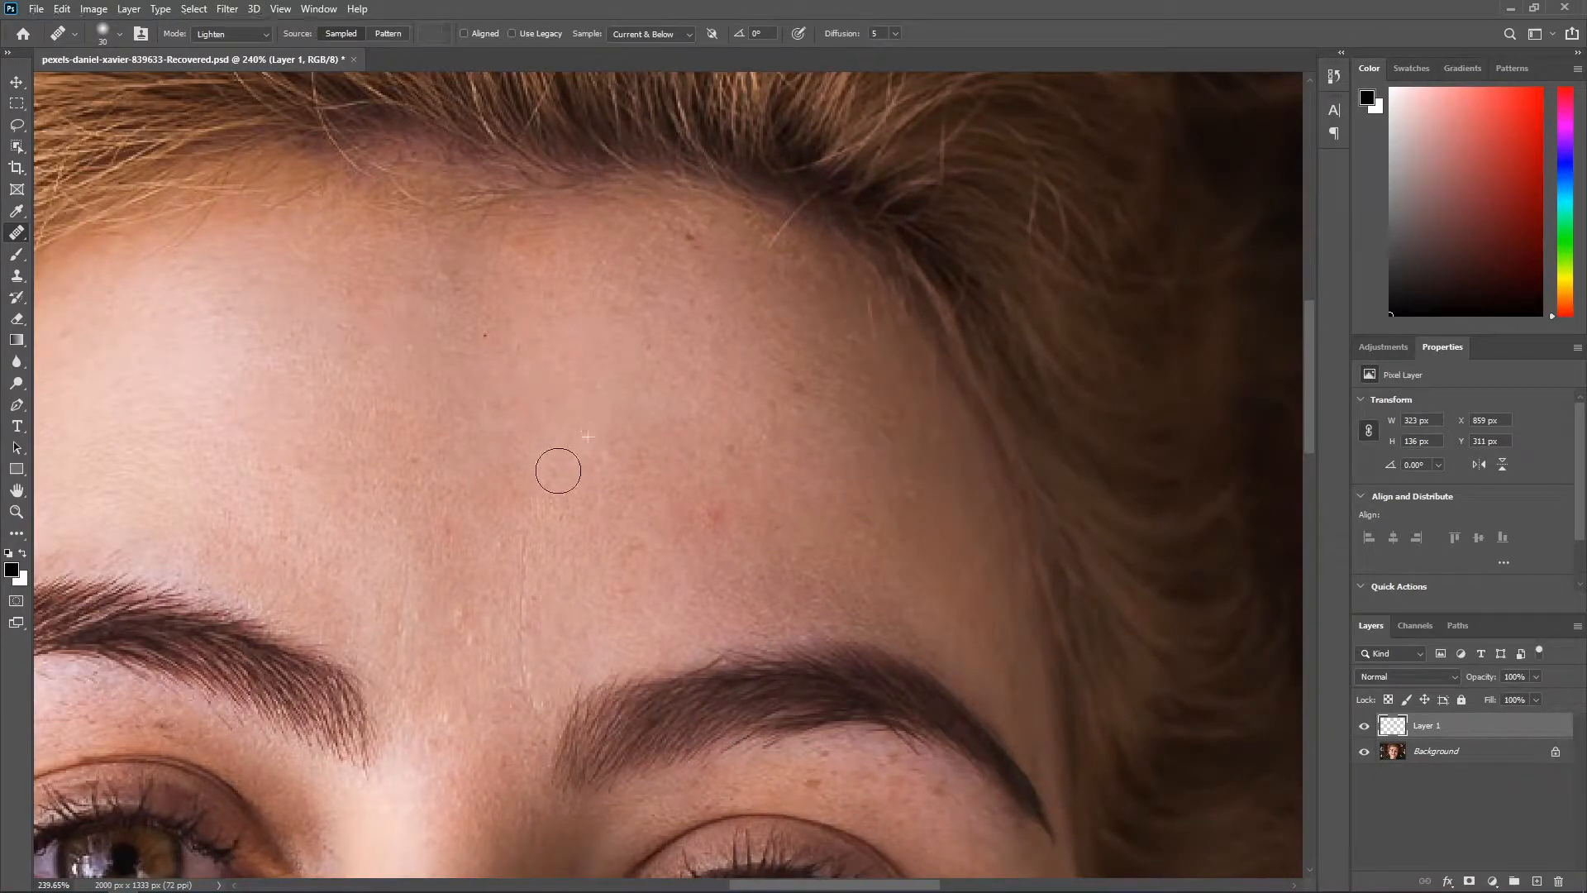
pyautogui.keyDown('alt'); pyautogui.click(660, 388); pyautogui.keyUp('alt')
pyautogui.moveTo(713, 508); pyautogui.dragTo(702, 555)
pyautogui.click(797, 389)
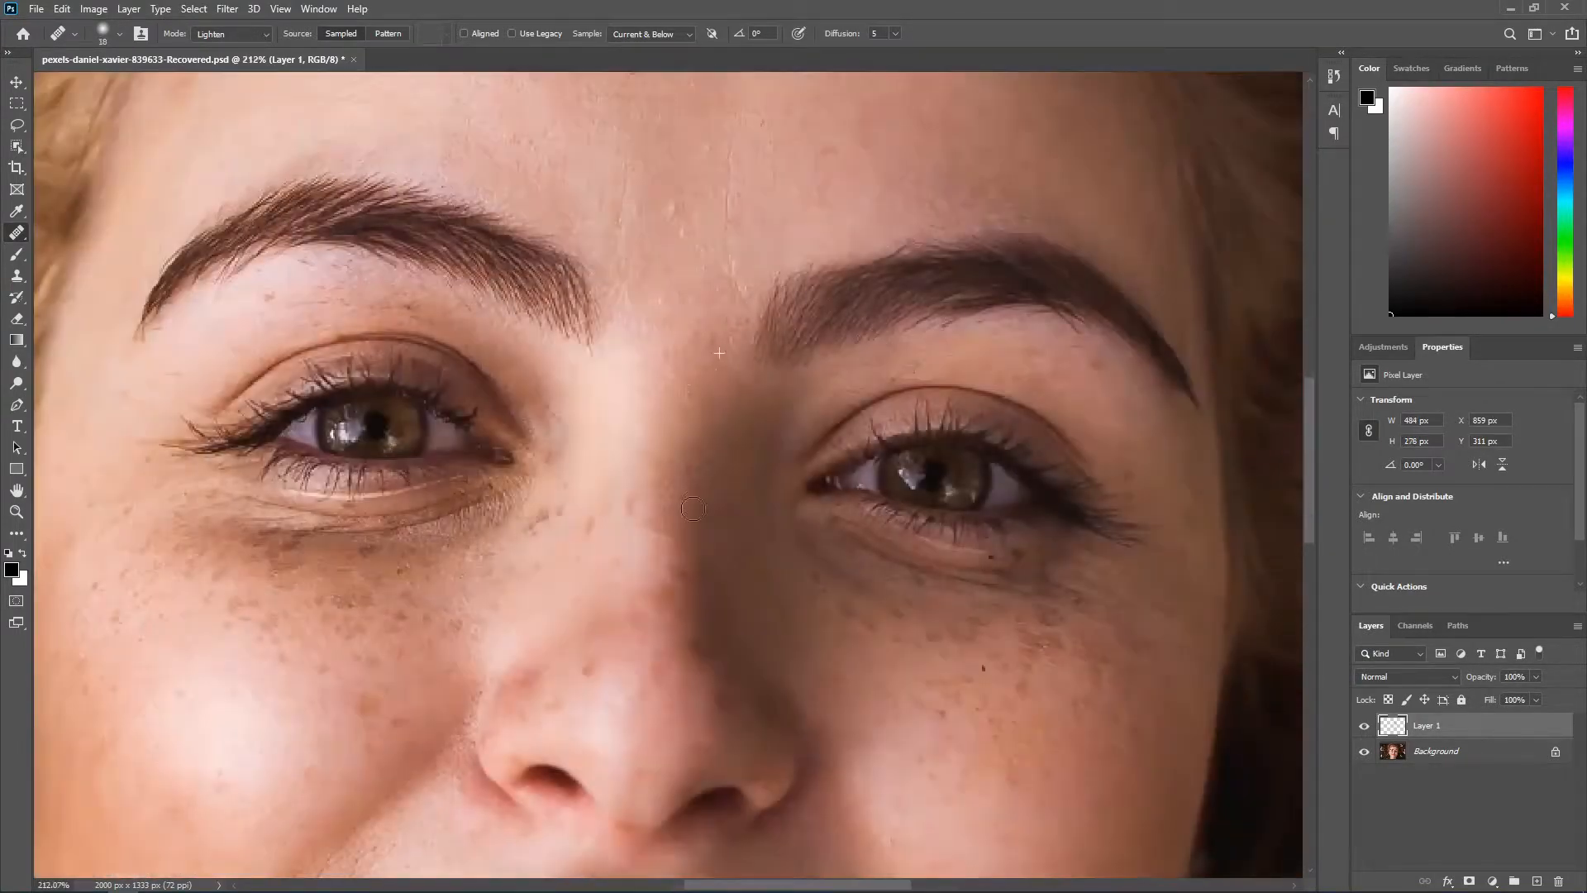
# Step: Heal the freckles on the bridge of the nose, undoing and redoing a stroke
pyautogui.click(676, 505)
pyautogui.hotkey('ctrl', 'z')
pyautogui.click(636, 369)
pyautogui.hotkey('ctrl', 'shift', 'z')
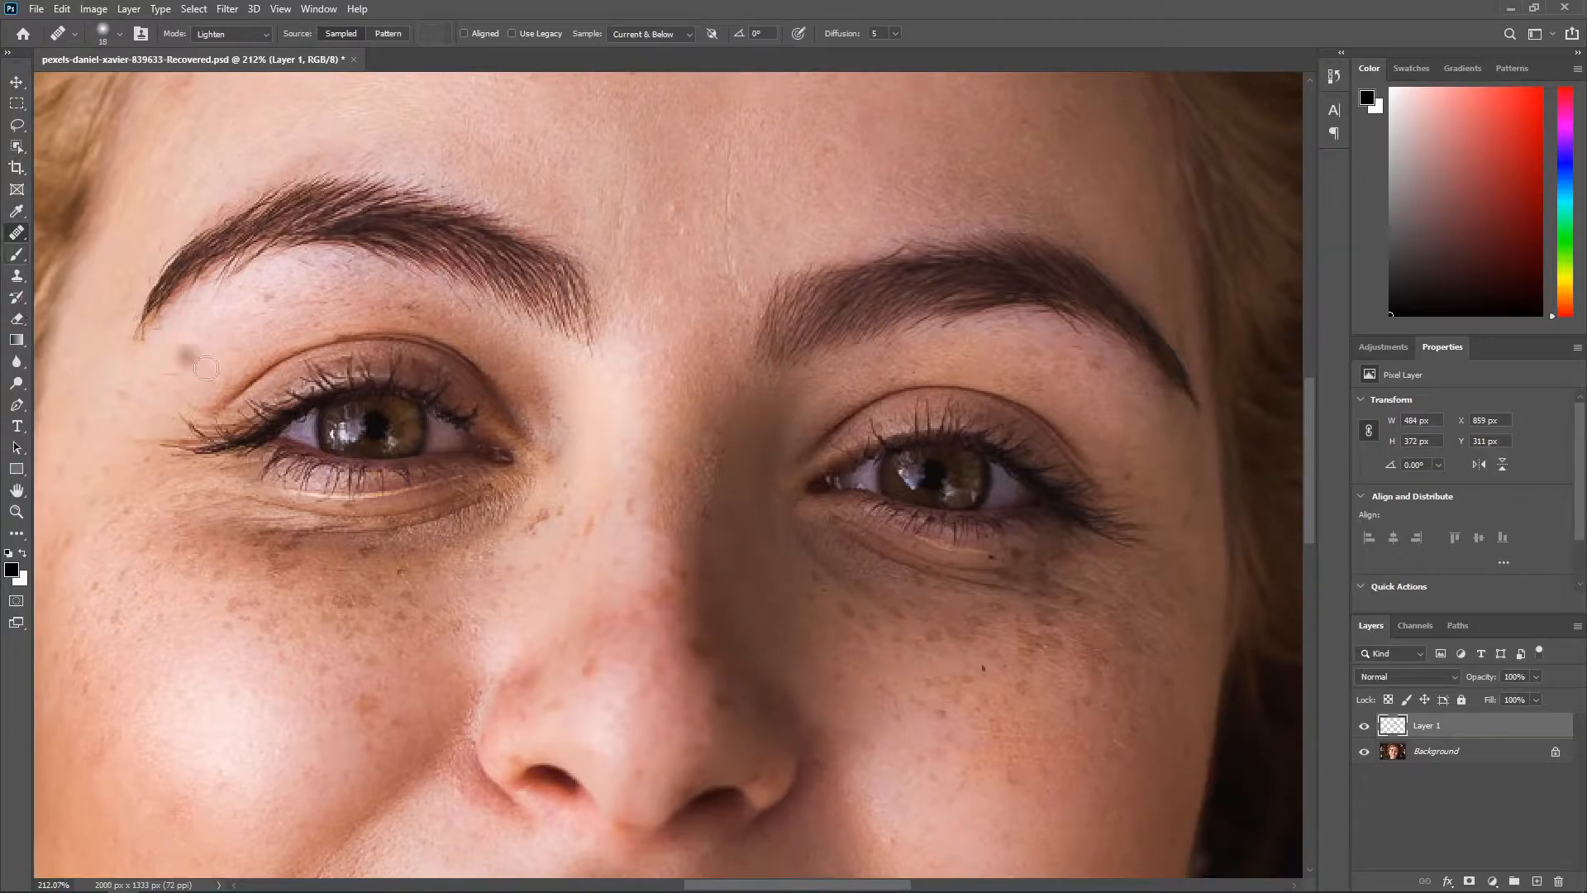
# Step: Erase the patchy healing on the bridge of the nose with the Eraser tool
pyautogui.press('e')
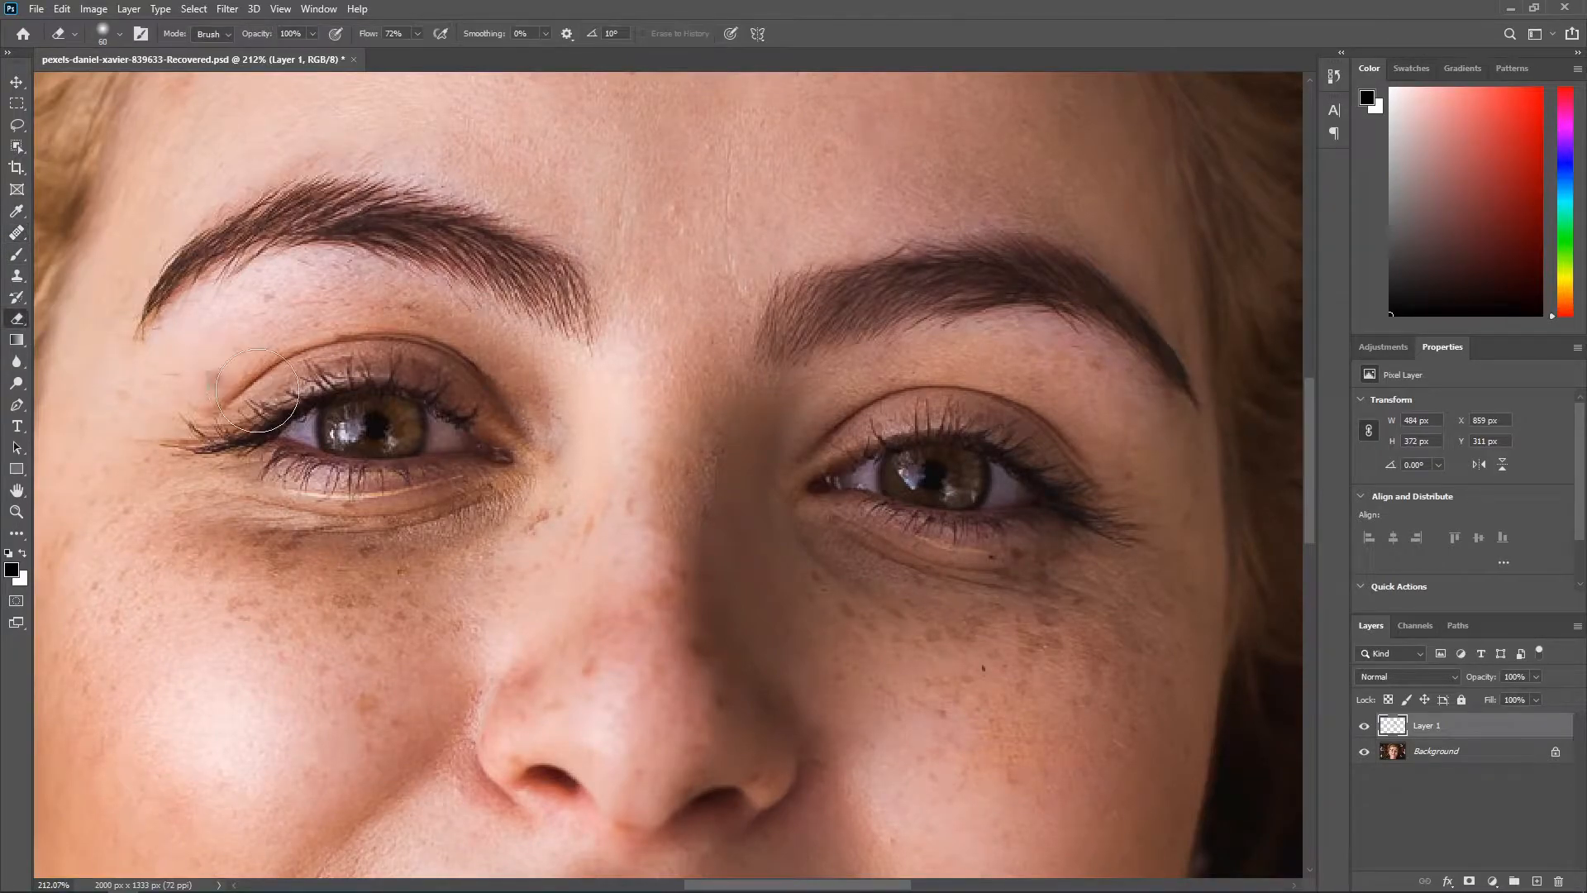
pyautogui.rightClick(17, 322)
pyautogui.click(110, 320)
pyautogui.moveTo(689, 487)
pyautogui.mouseDown()
pyautogui.moveTo(706, 450)
pyautogui.moveTo(668, 494)
pyautogui.moveTo(679, 500)
pyautogui.moveTo(651, 468)
pyautogui.mouseUp()
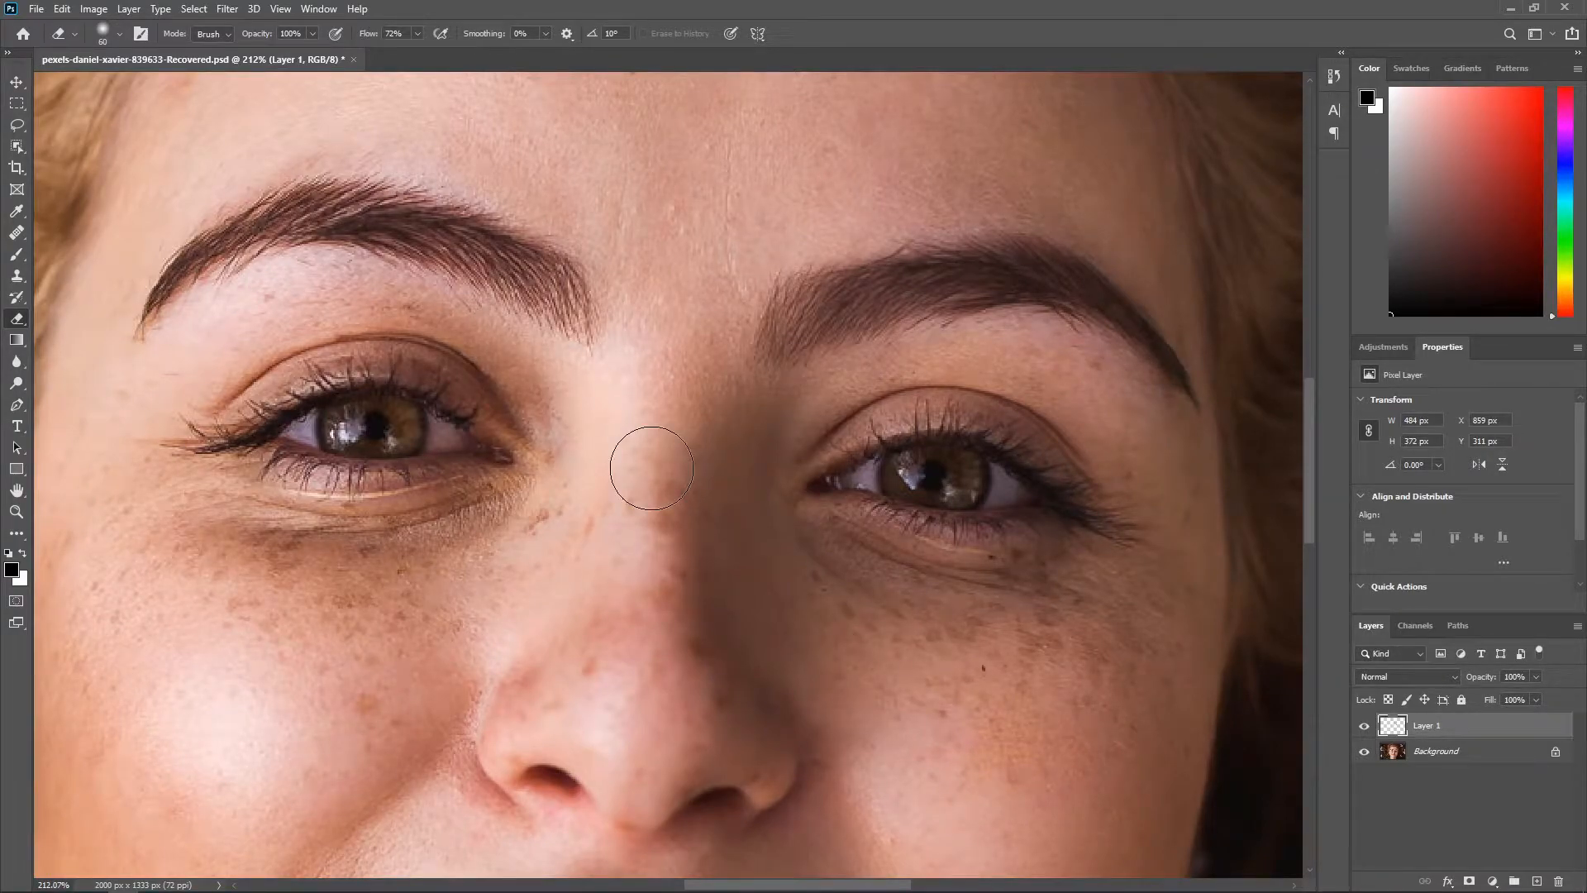
# Step: Switch back to the Healing Brush tool with its mode set to Normal
pyautogui.press('b')
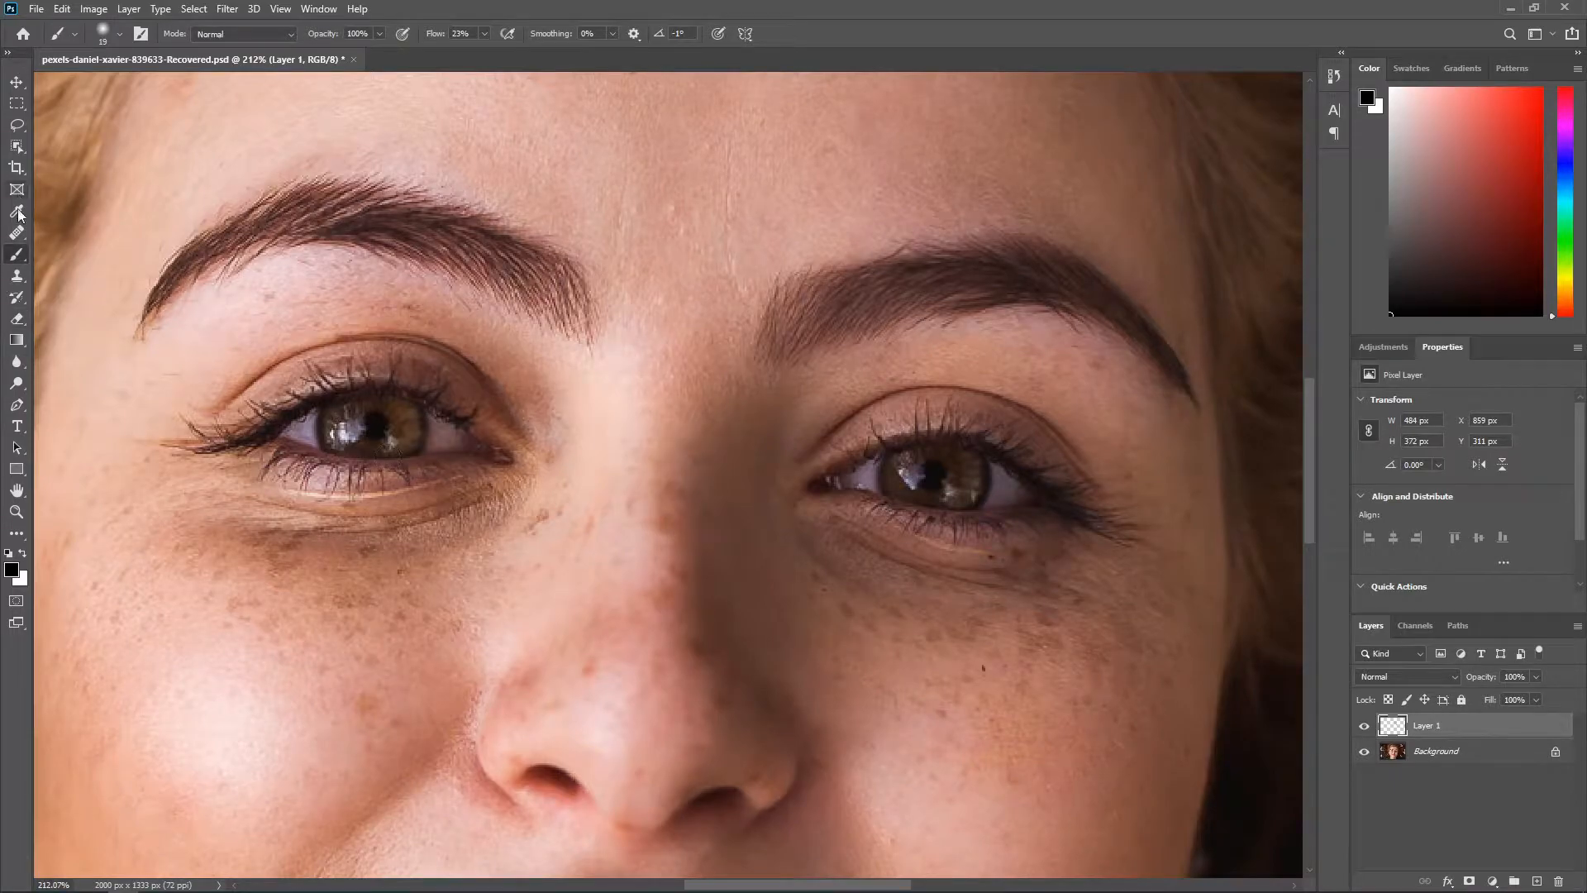
pyautogui.rightClick(16, 232)
pyautogui.click(146, 245)
# Step: Heal the horizontal crease and the small spots on the chin below the lips
pyautogui.scroll(2, 833, 319)
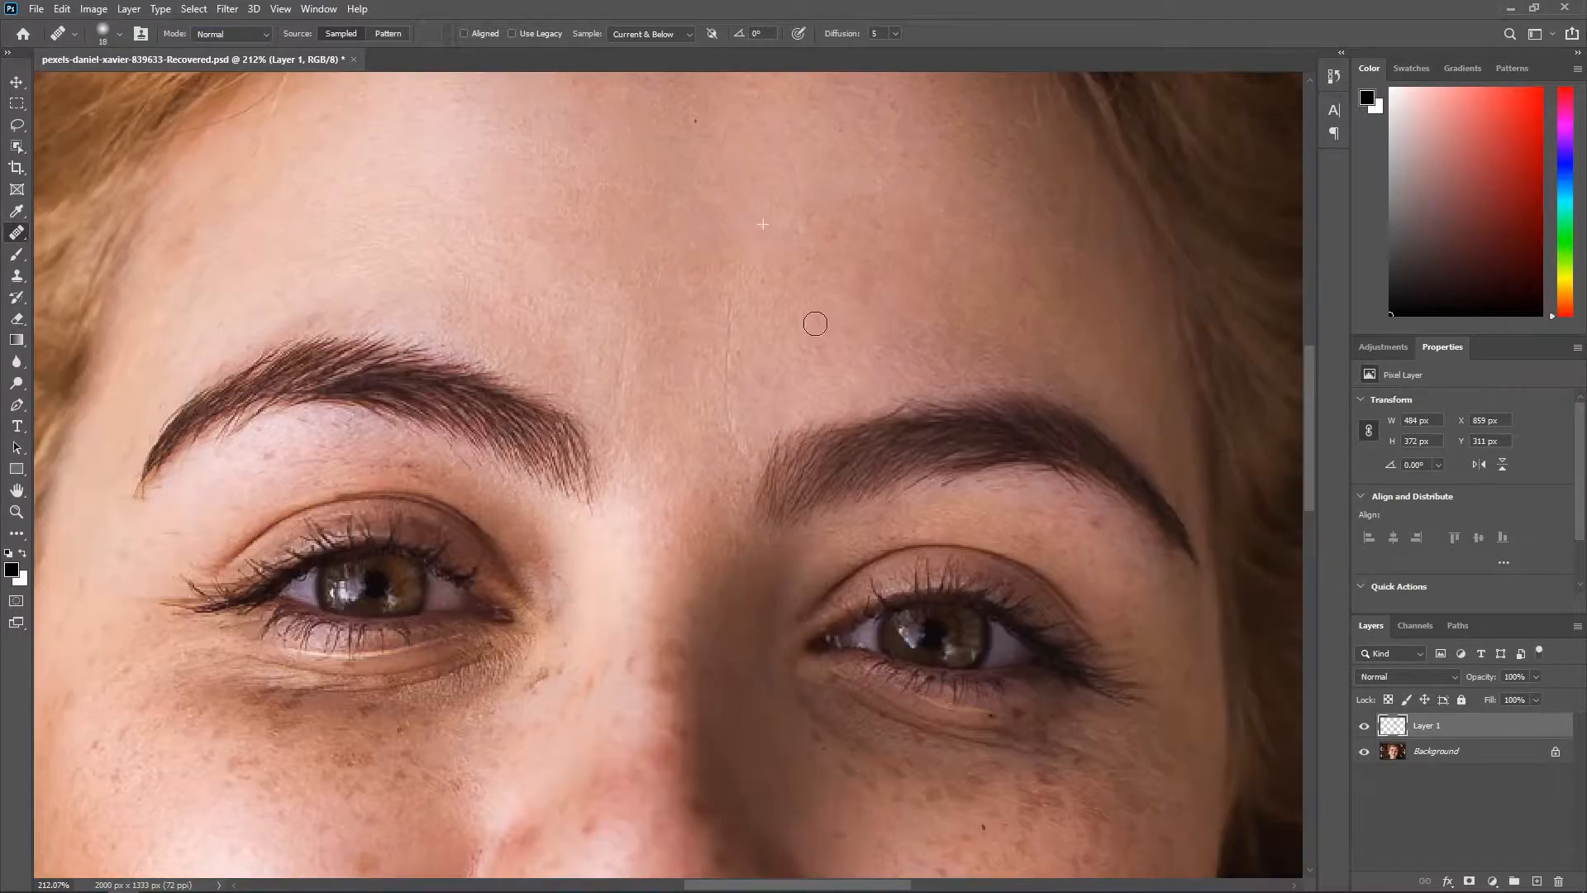
pyautogui.scroll(-3, 833, 319)
pyautogui.scroll(4, 551, 615)
pyautogui.scroll(-1, 416, 417)
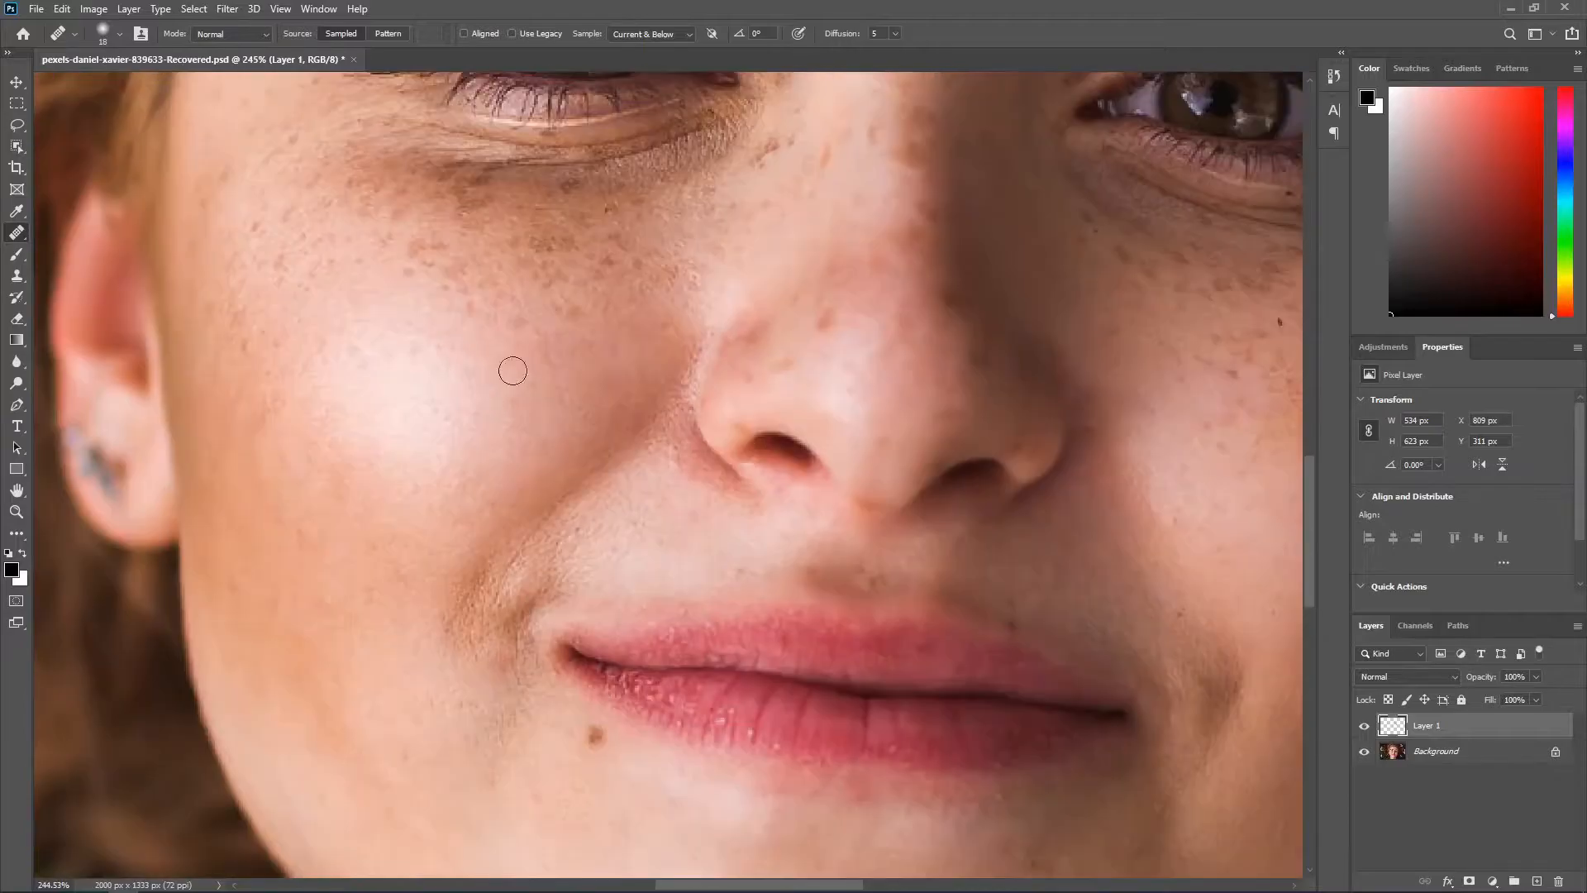
pyautogui.scroll(-2, 408, 290)
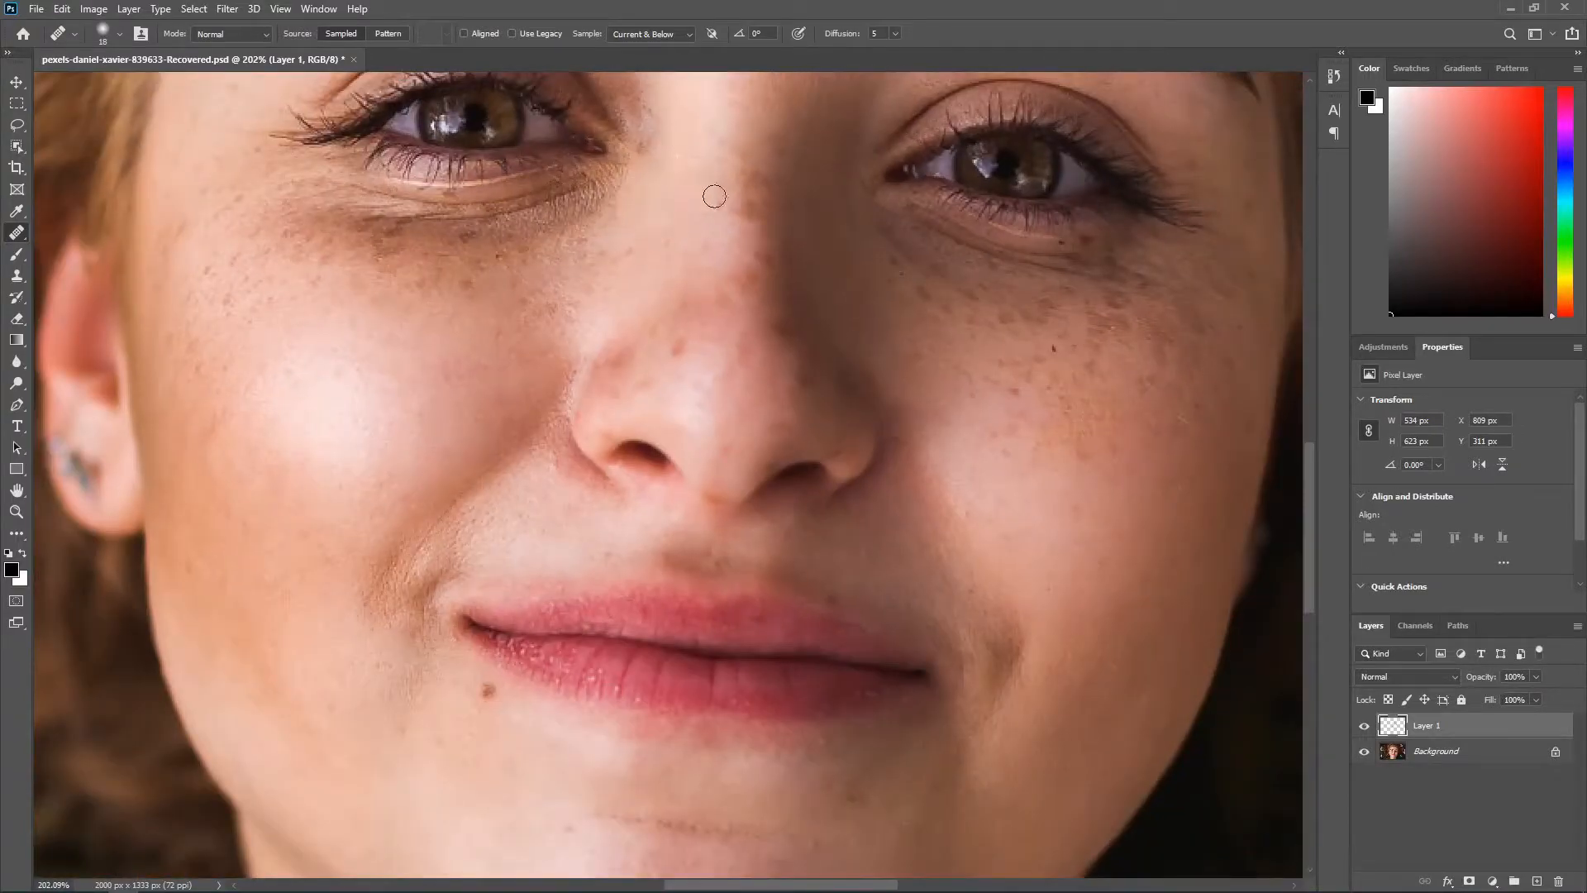
pyautogui.scroll(-1, 743, 240)
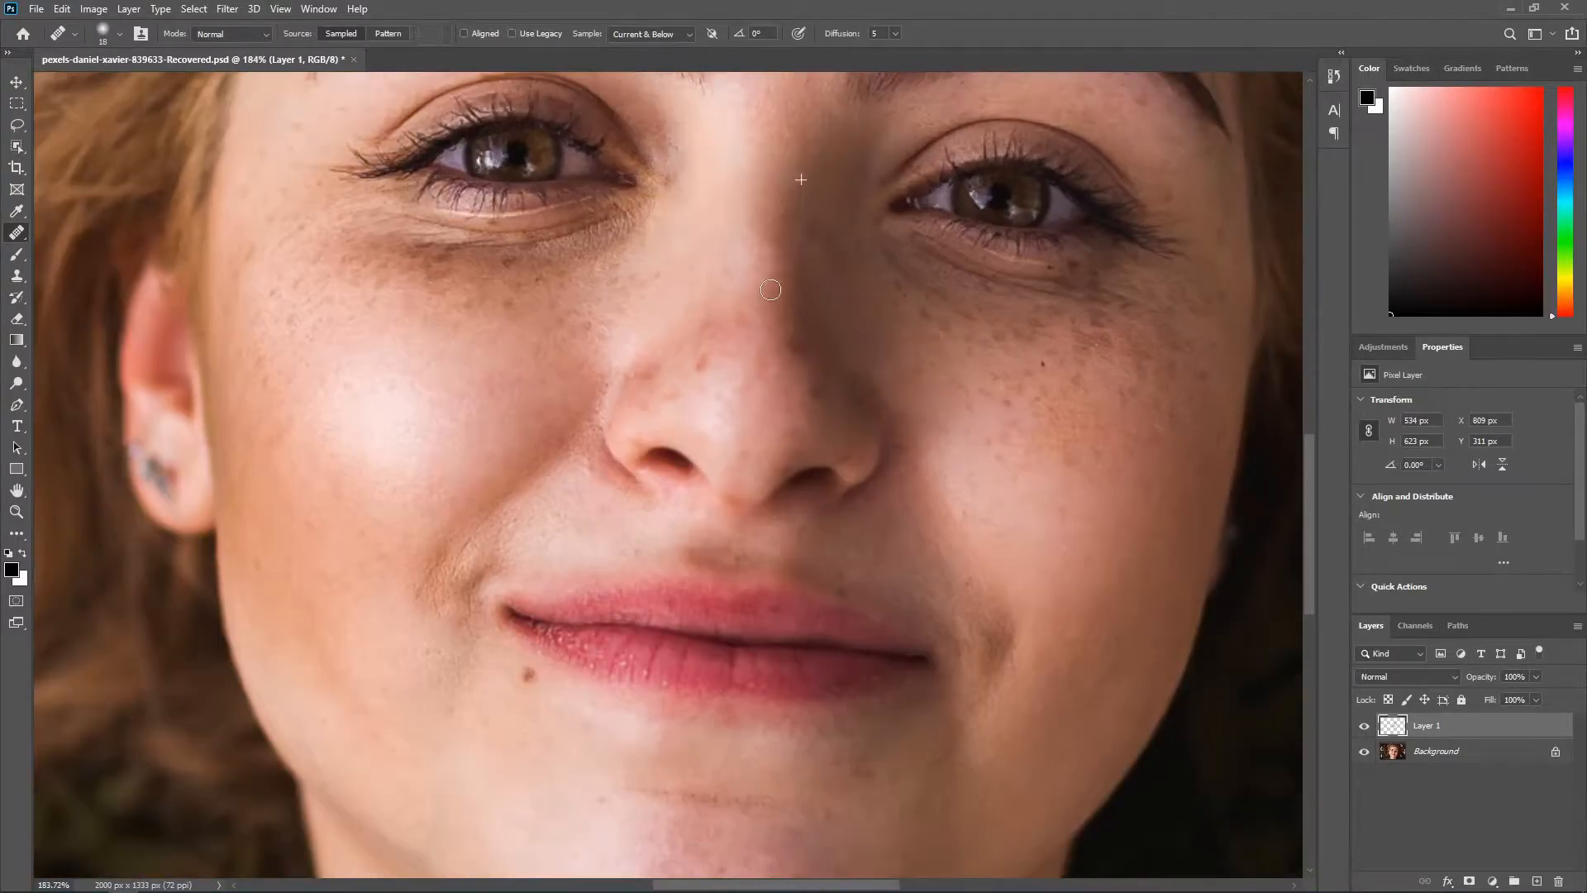
pyautogui.scroll(-5, 744, 330)
pyautogui.scroll(12, 776, 606)
pyautogui.keyDown('alt'); pyautogui.click(701, 531); pyautogui.keyUp('alt')
pyautogui.moveTo(516, 574); pyautogui.dragTo(759, 600)
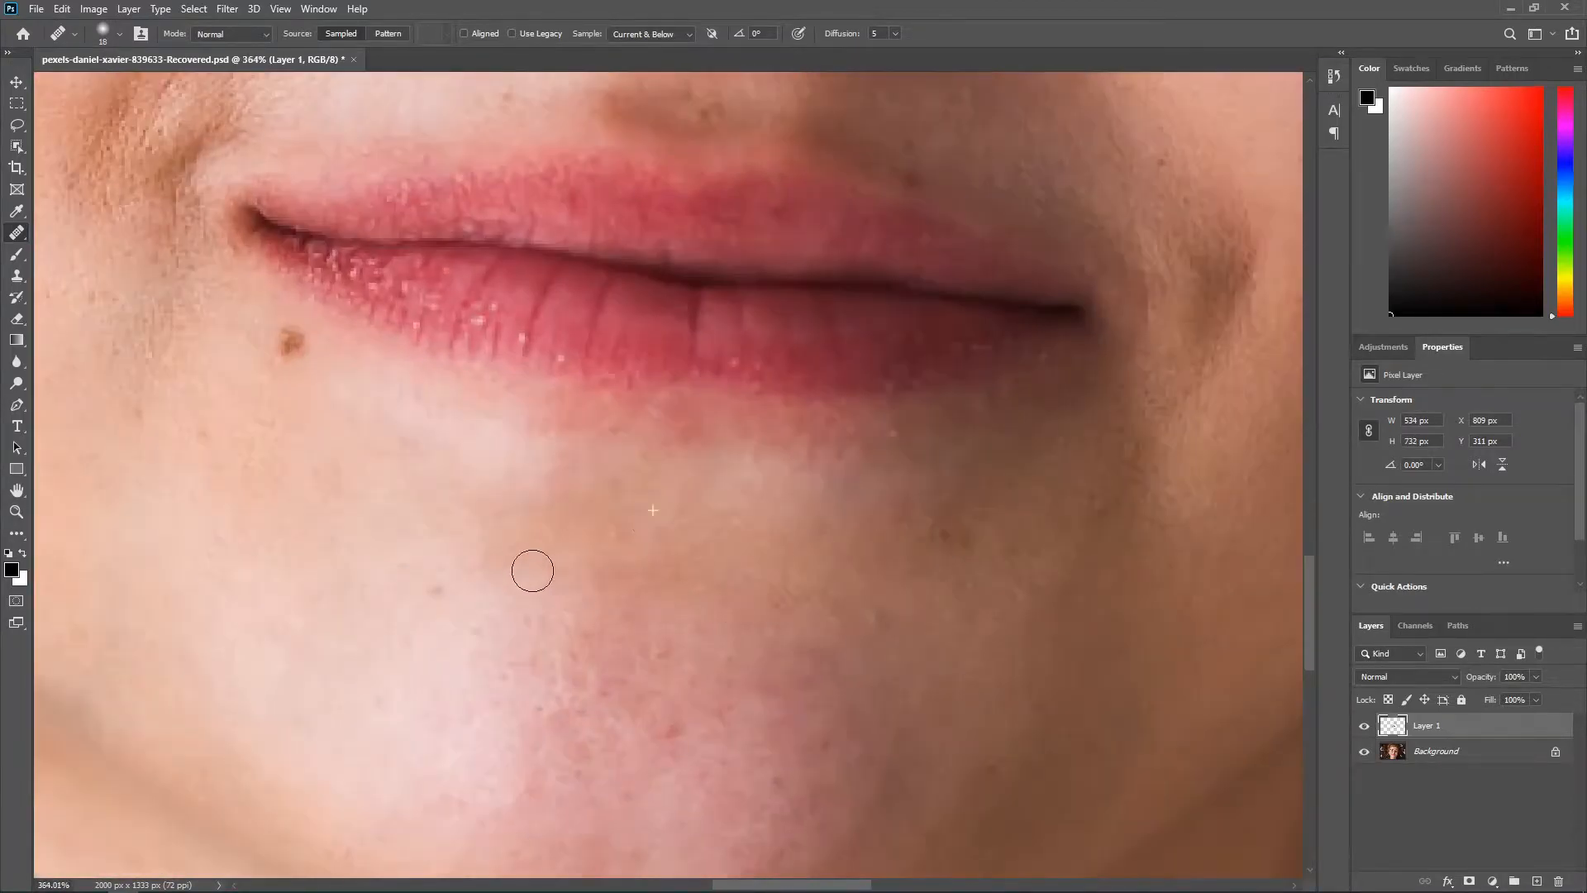
pyautogui.scroll(-3, 703, 541)
pyautogui.keyDown('alt'); pyautogui.click(841, 534); pyautogui.keyUp('alt')
pyautogui.click(828, 593)
# Step: Heal the remaining freckles and dark spots across the cheeks, nose and the skin below the eyes
pyautogui.scroll(-3, 862, 768)
pyautogui.scroll(8, 863, 261)
pyautogui.keyDown('alt'); pyautogui.click(817, 333); pyautogui.keyUp('alt')
pyautogui.click(704, 262)
pyautogui.scroll(-6, 570, 496)
pyautogui.scroll(3, 768, 281)
pyautogui.keyDown('alt'); pyautogui.click(794, 305); pyautogui.keyUp('alt')
pyautogui.click(860, 330)
pyautogui.click(932, 366)
pyautogui.click(897, 412)
pyautogui.click(1007, 472)
pyautogui.click(1029, 429)
pyautogui.moveTo(968, 510); pyautogui.dragTo(803, 444)
pyautogui.click(763, 579)
pyautogui.click(864, 504)
pyautogui.keyDown('alt'); pyautogui.click(798, 389); pyautogui.keyUp('alt')
pyautogui.moveTo(897, 401); pyautogui.dragTo(919, 446)
pyautogui.click(894, 338)
pyautogui.moveTo(940, 386)
pyautogui.mouseDown()
pyautogui.moveTo(961, 472)
pyautogui.moveTo(987, 489)
pyautogui.mouseUp()
pyautogui.click(996, 299)
pyautogui.click(883, 268)
pyautogui.keyDown('alt'); pyautogui.click(800, 361); pyautogui.keyUp('alt')
pyautogui.click(820, 308)
pyautogui.scroll(1, 810, 330)
pyautogui.keyDown('alt'); pyautogui.click(720, 345); pyautogui.keyUp('alt')
pyautogui.moveTo(903, 241)
pyautogui.mouseDown()
pyautogui.moveTo(843, 241)
pyautogui.moveTo(867, 247)
pyautogui.mouseUp()
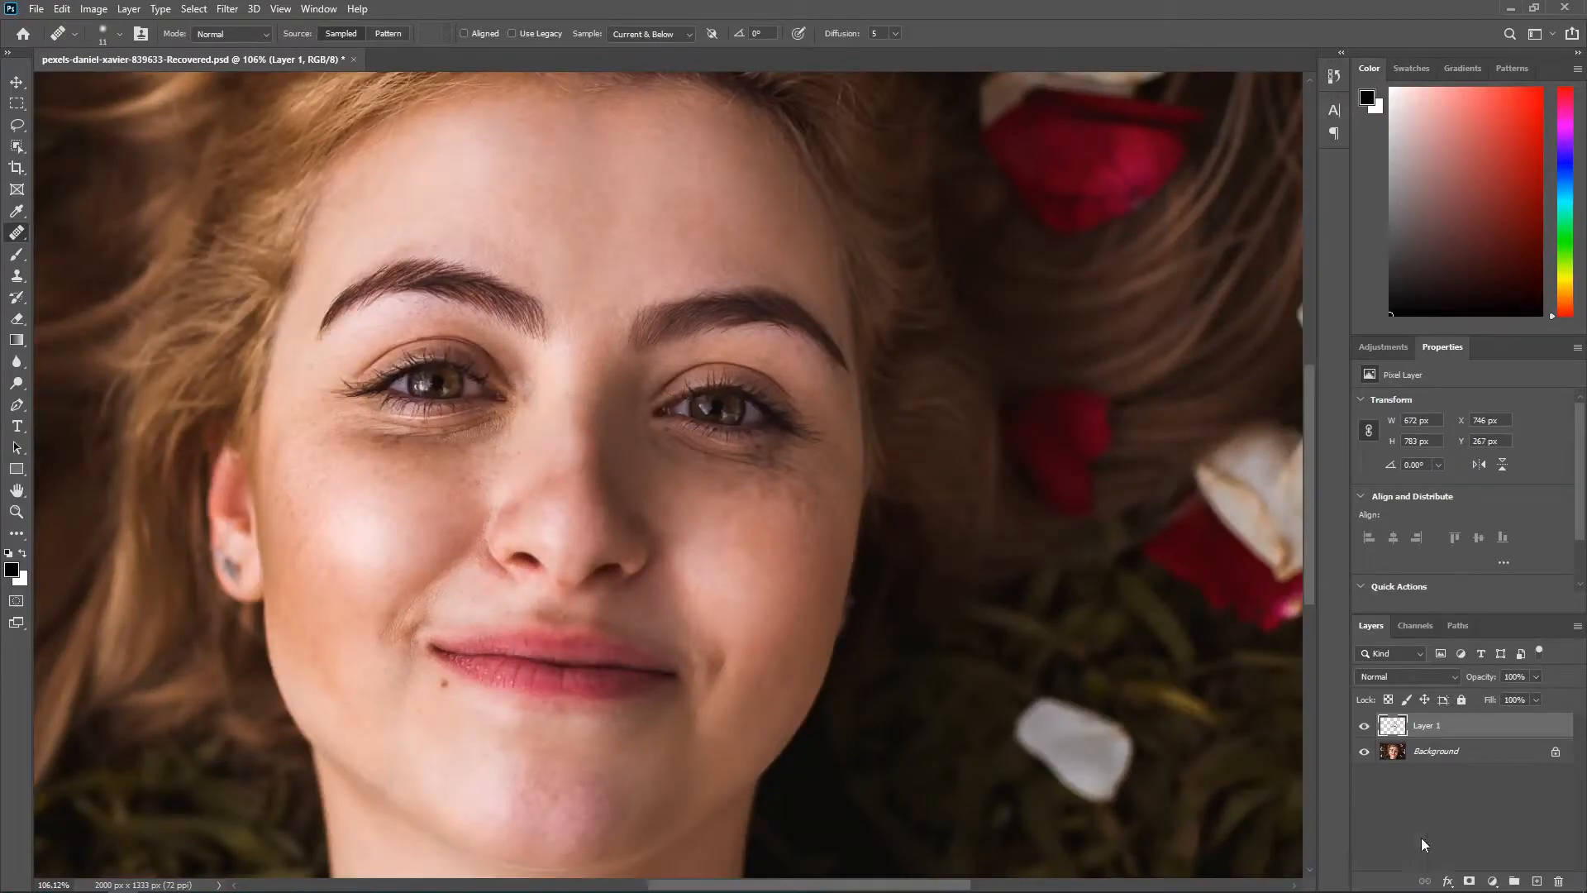
# Step: Add a Black & White adjustment layer with Yellows at -29 and Reds at -27
pyautogui.click(1495, 882)
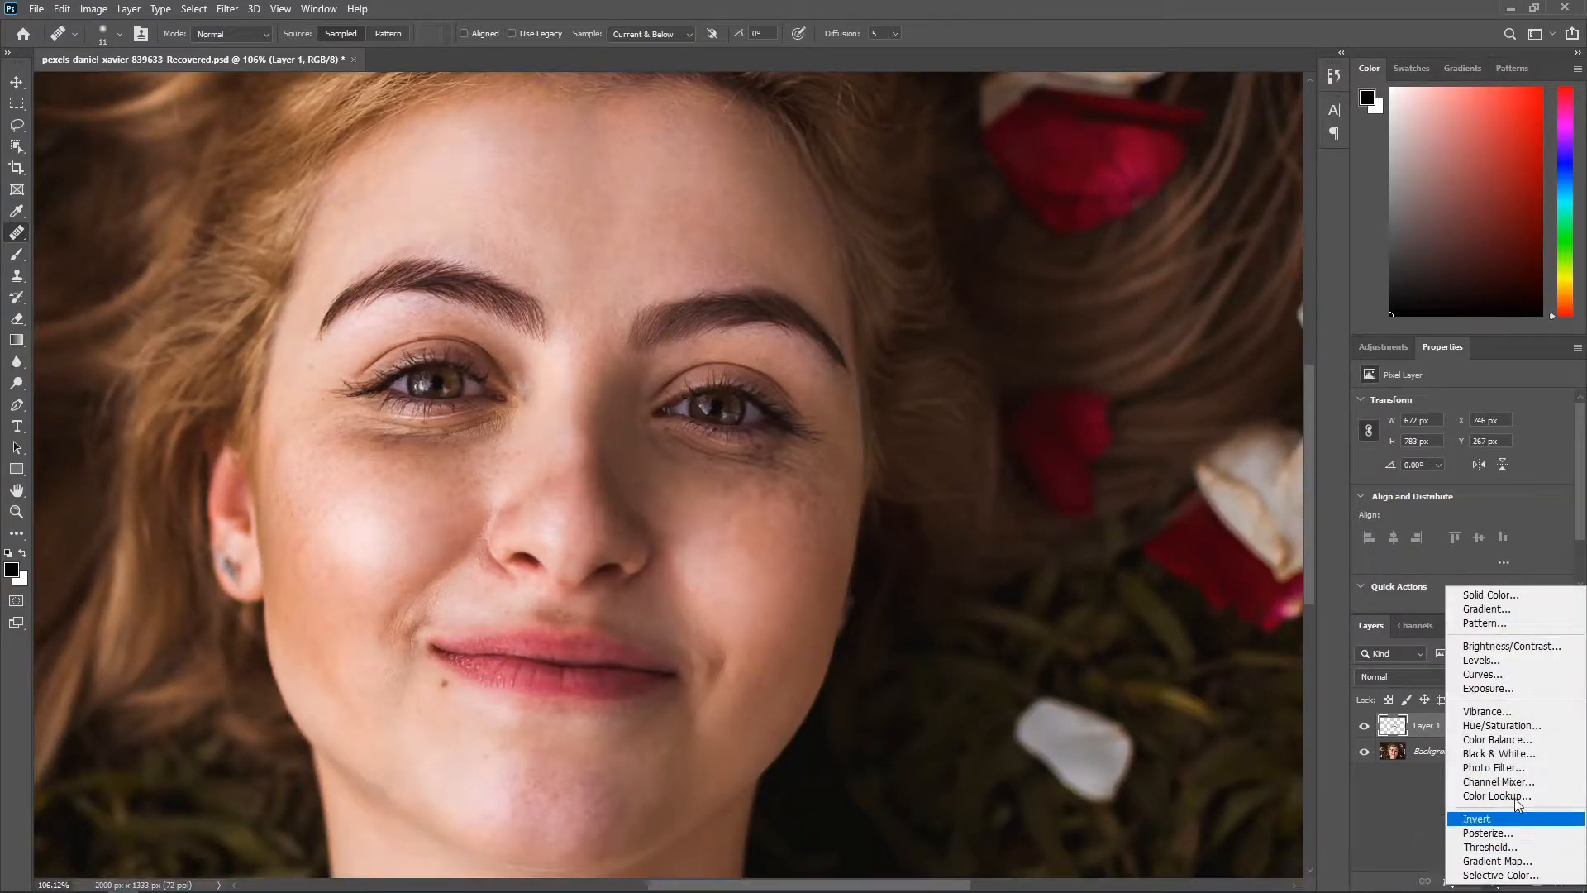
pyautogui.click(1534, 754)
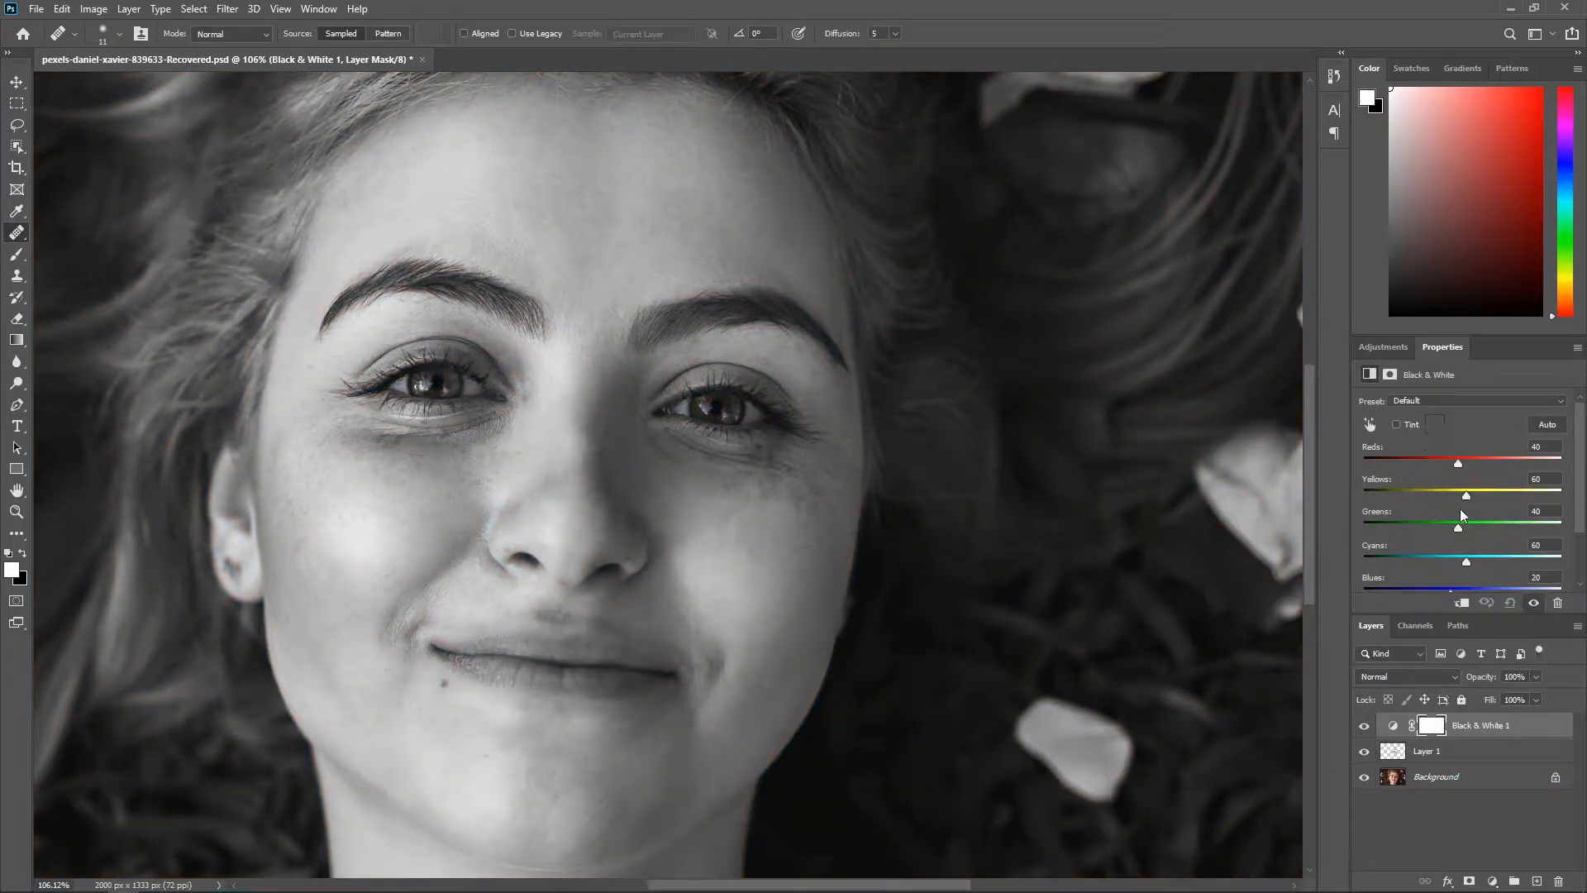
pyautogui.moveTo(1466, 494); pyautogui.dragTo(1431, 499)
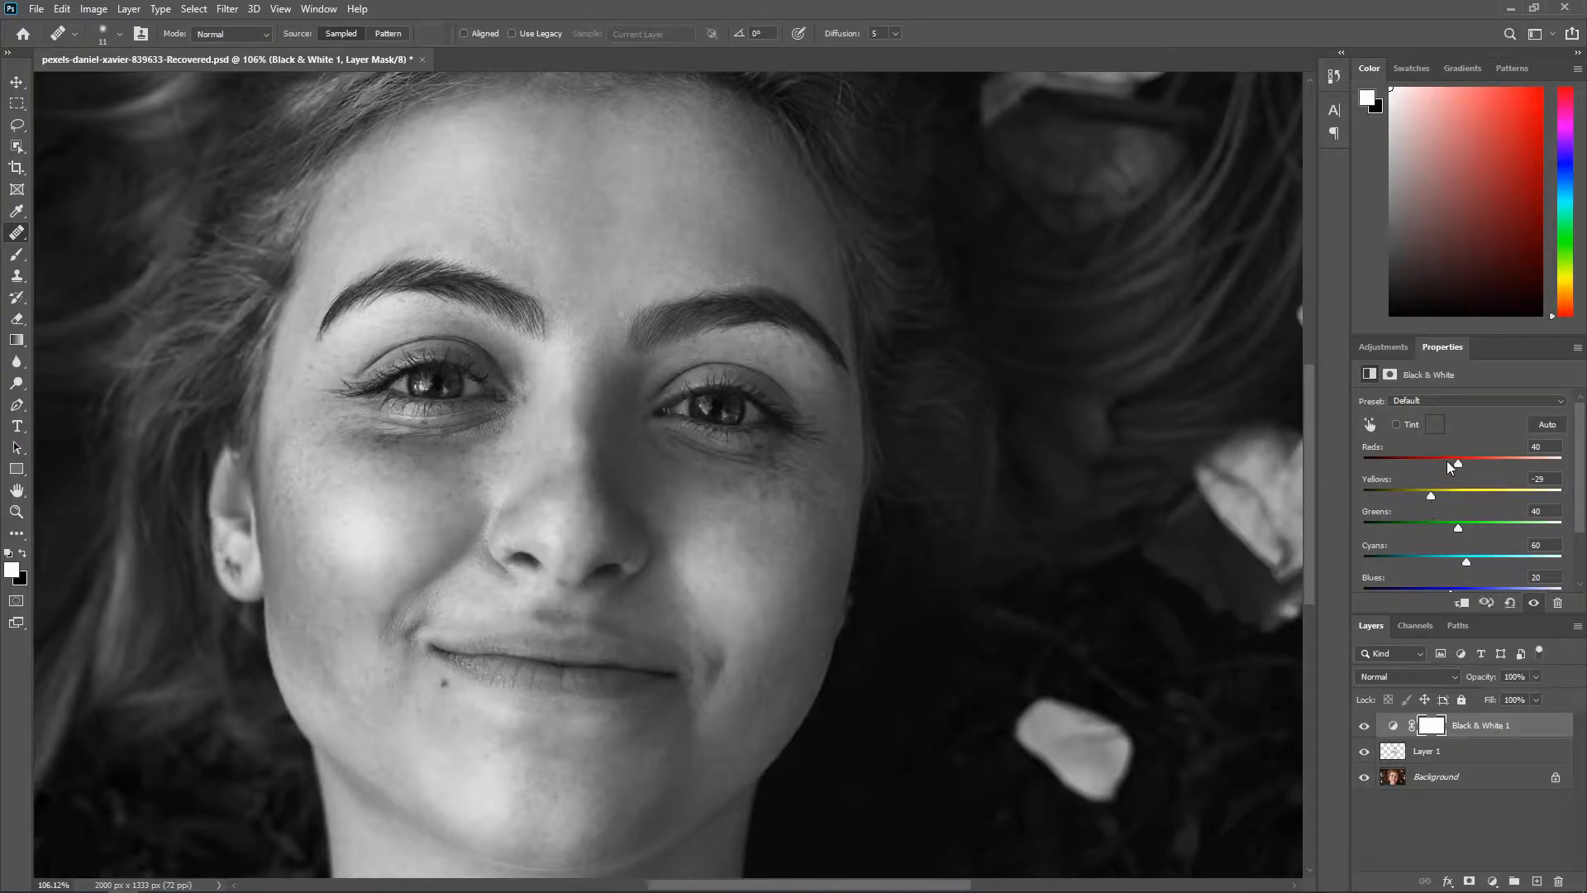
pyautogui.moveTo(1457, 462); pyautogui.dragTo(1434, 459)
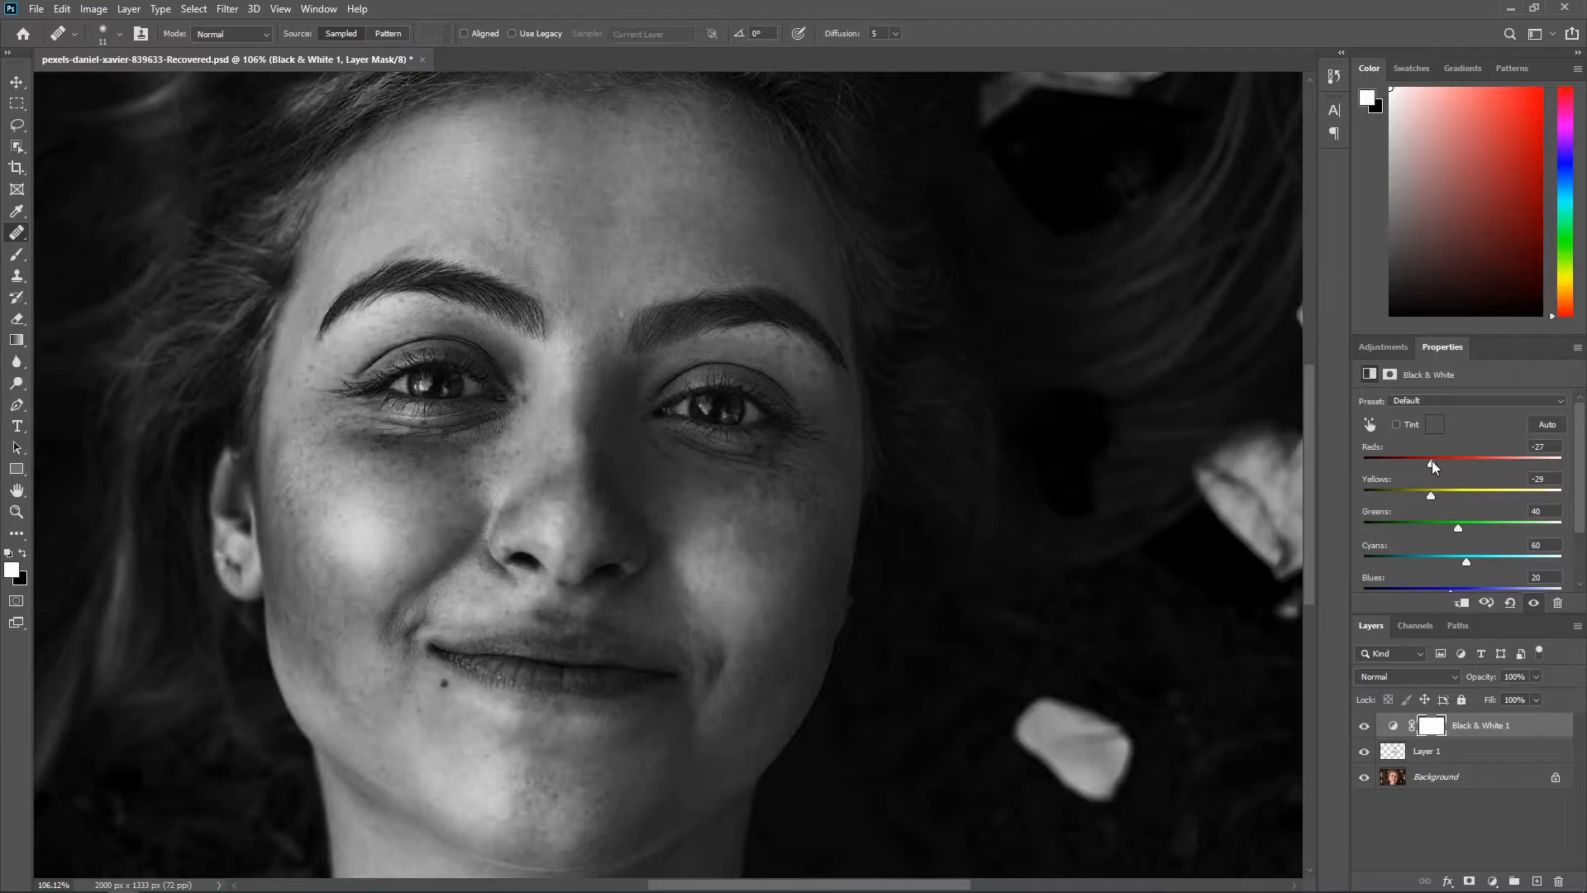
# Step: Add a second empty retouching layer directly above Layer 1, beneath the Black & White adjustment
pyautogui.scroll(6, 666, 369)
pyautogui.moveTo(404, 433); pyautogui.dragTo(631, 422)
pyautogui.scroll(3, 611, 496)
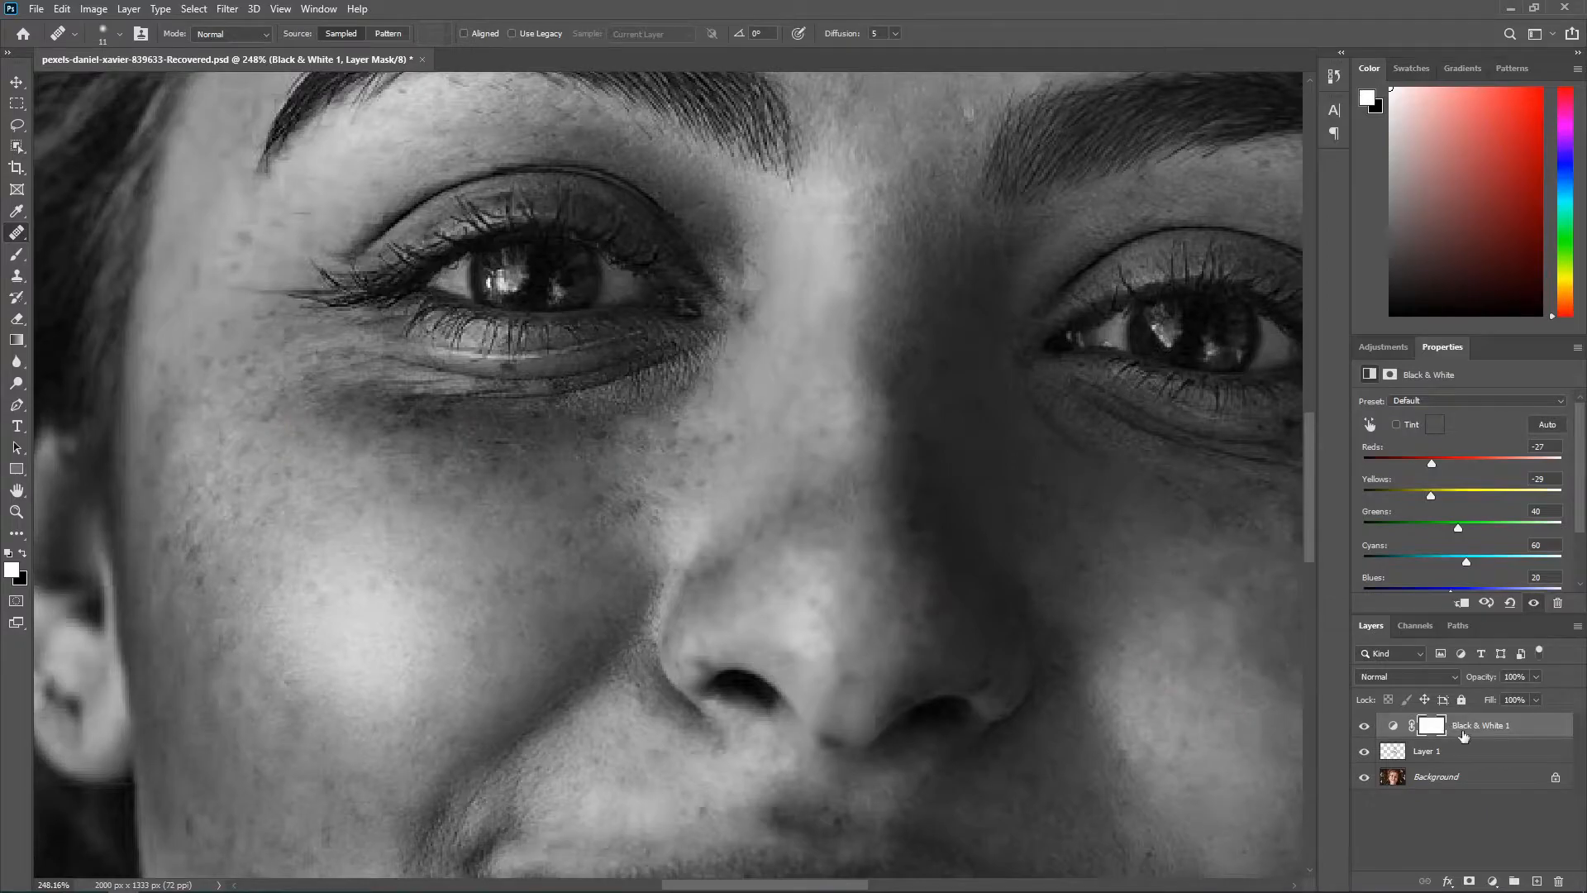
pyautogui.click(1447, 758)
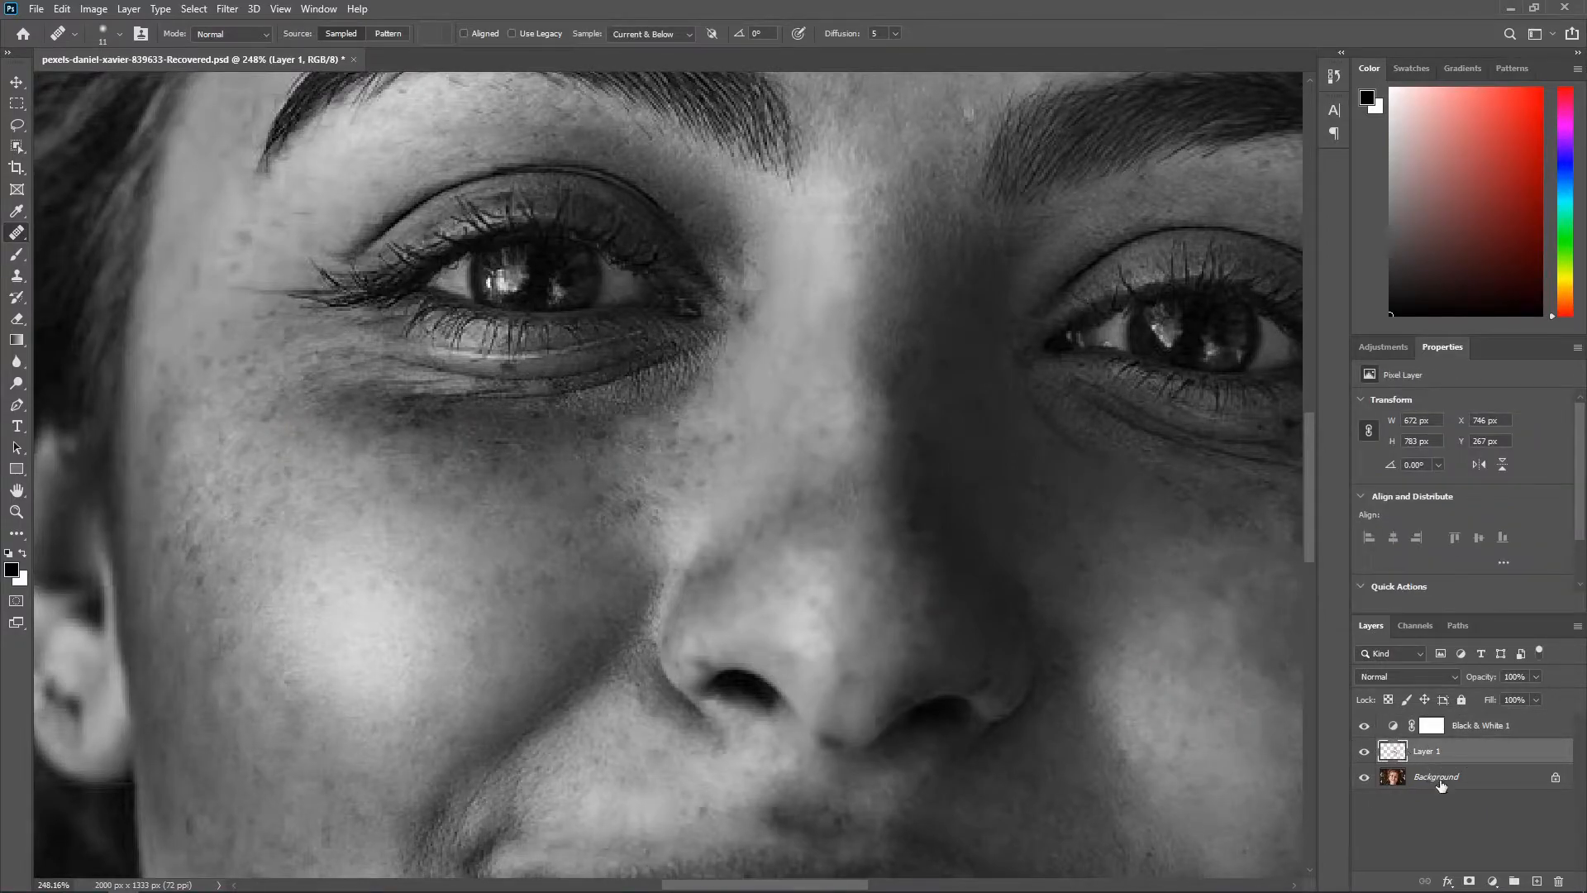
pyautogui.click(1537, 883)
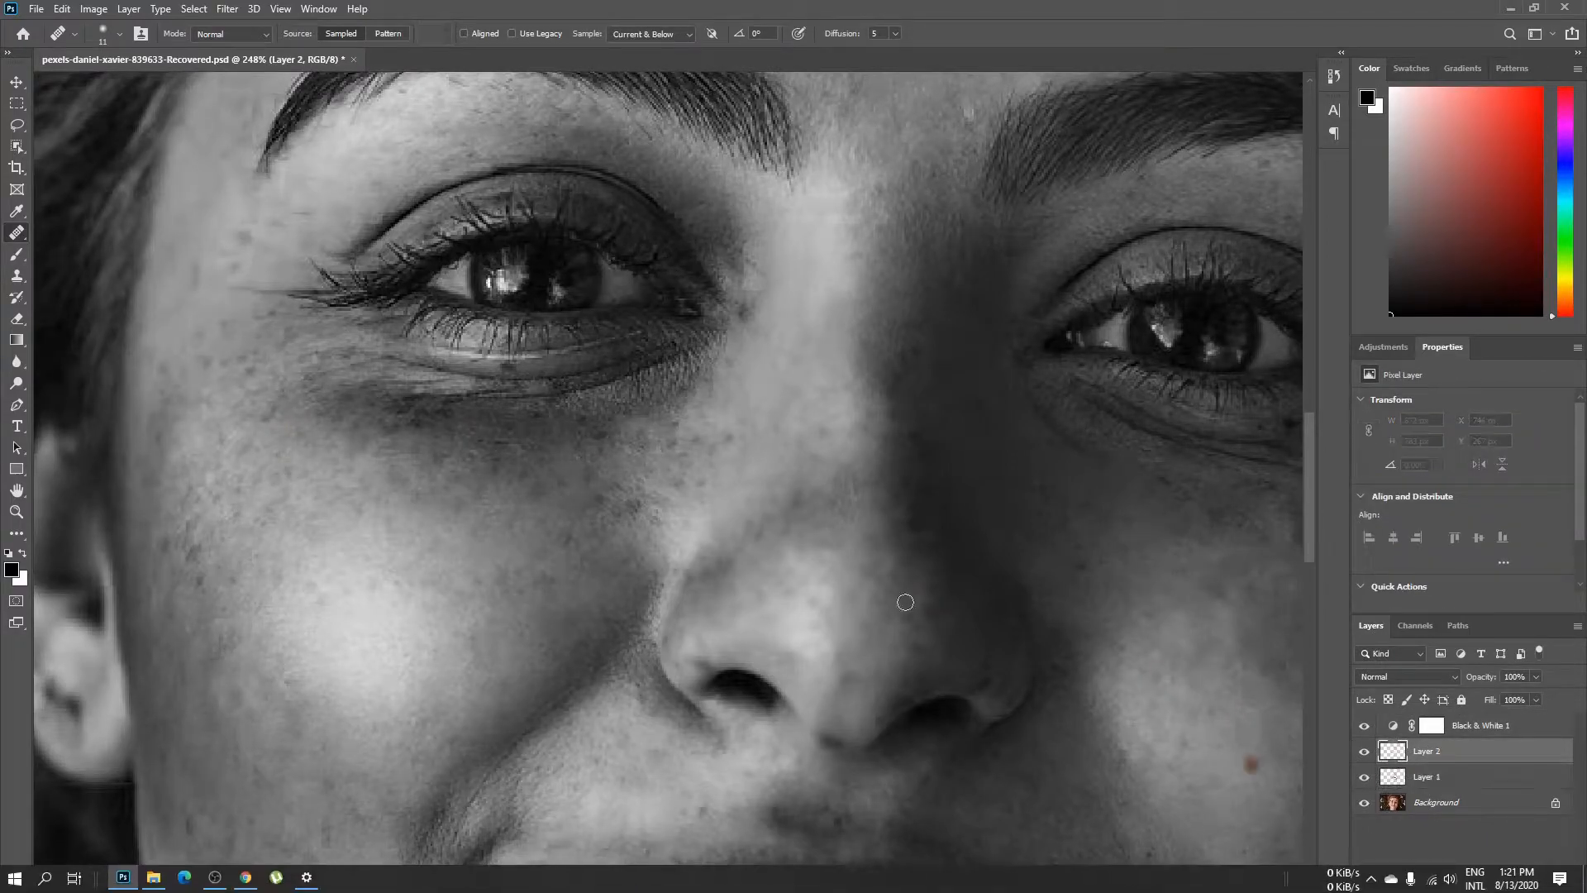
# Step: Set the Healing Brush to sample Current & Below
pyautogui.moveTo(778, 505); pyautogui.dragTo(776, 531)
pyautogui.scroll(4, 697, 456)
pyautogui.scroll(-1, 697, 456)
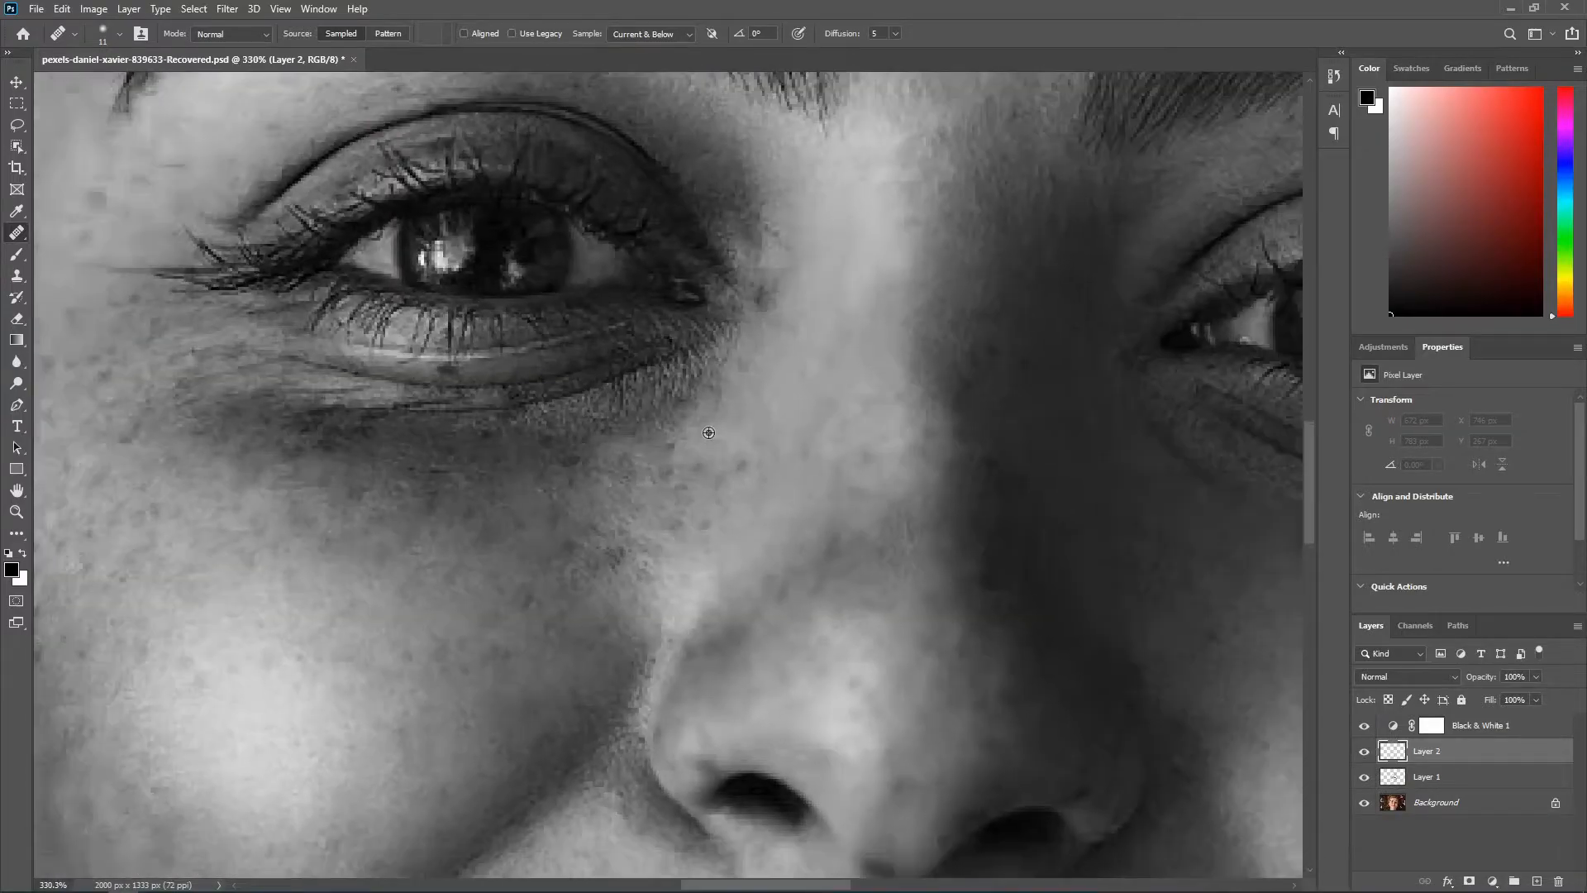
pyautogui.click(641, 36)
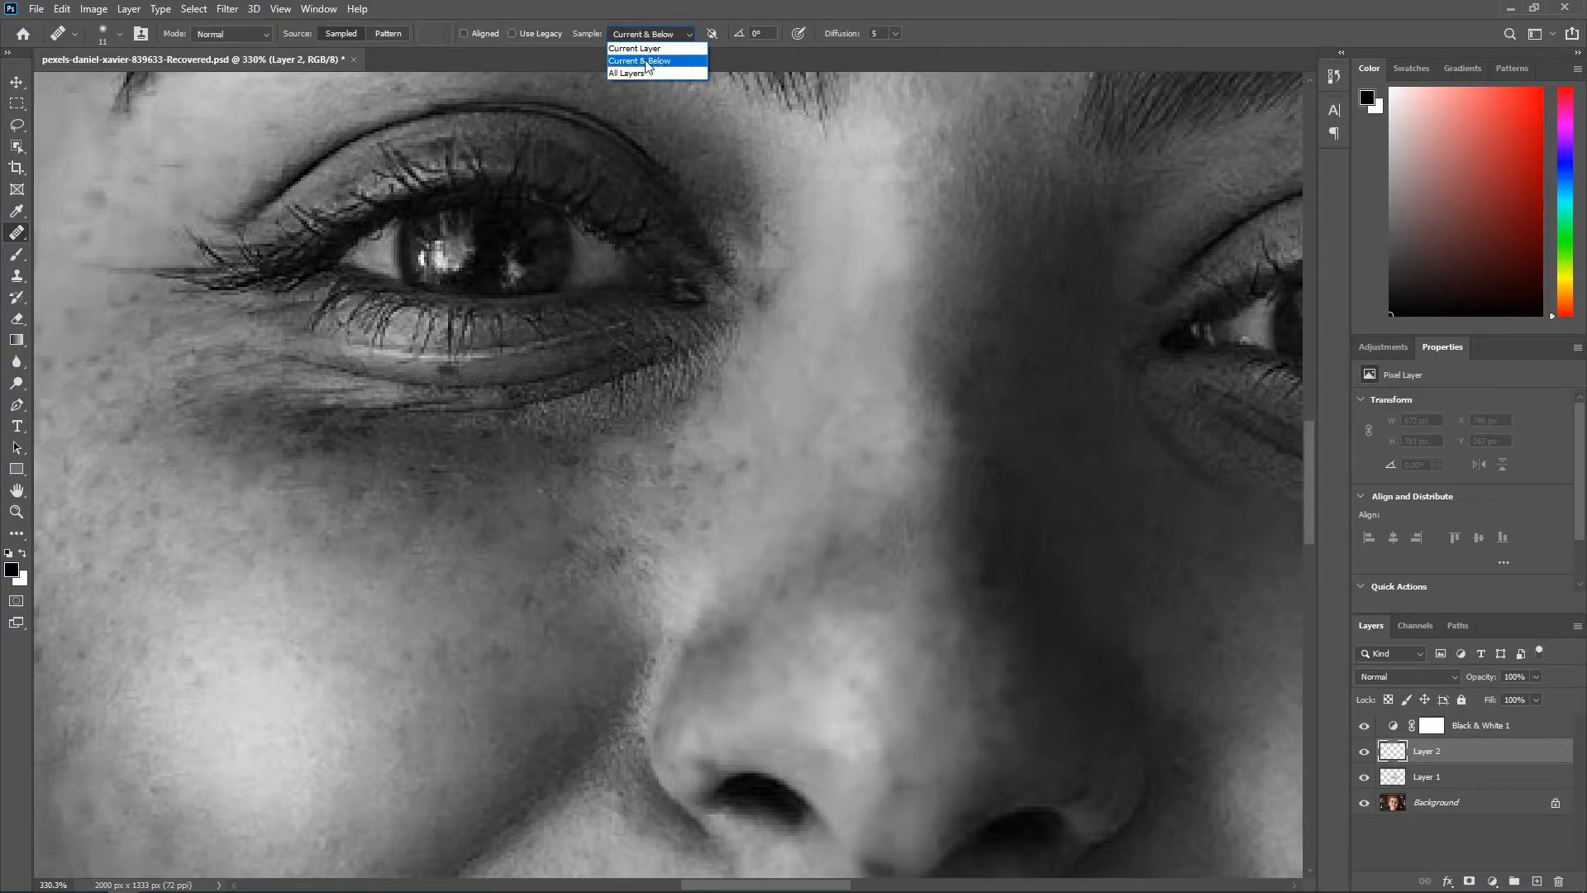
pyautogui.click(646, 61)
# Step: Heal the dark spots along the side of the nose and on the image-left cheek below the eye
pyautogui.click(767, 400)
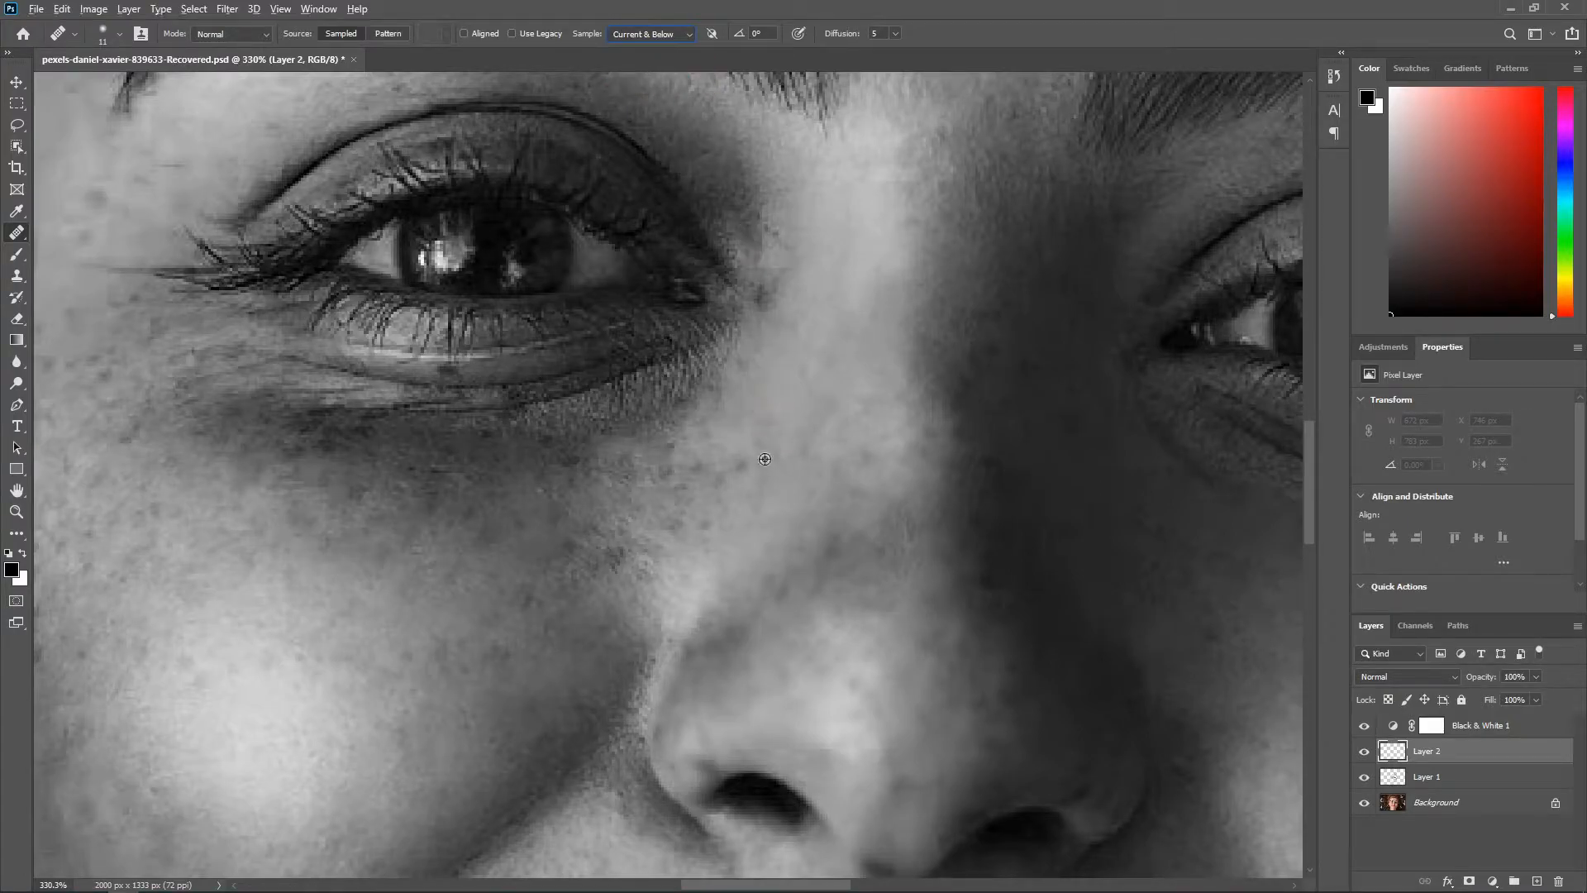
pyautogui.moveTo(765, 438); pyautogui.dragTo(716, 476)
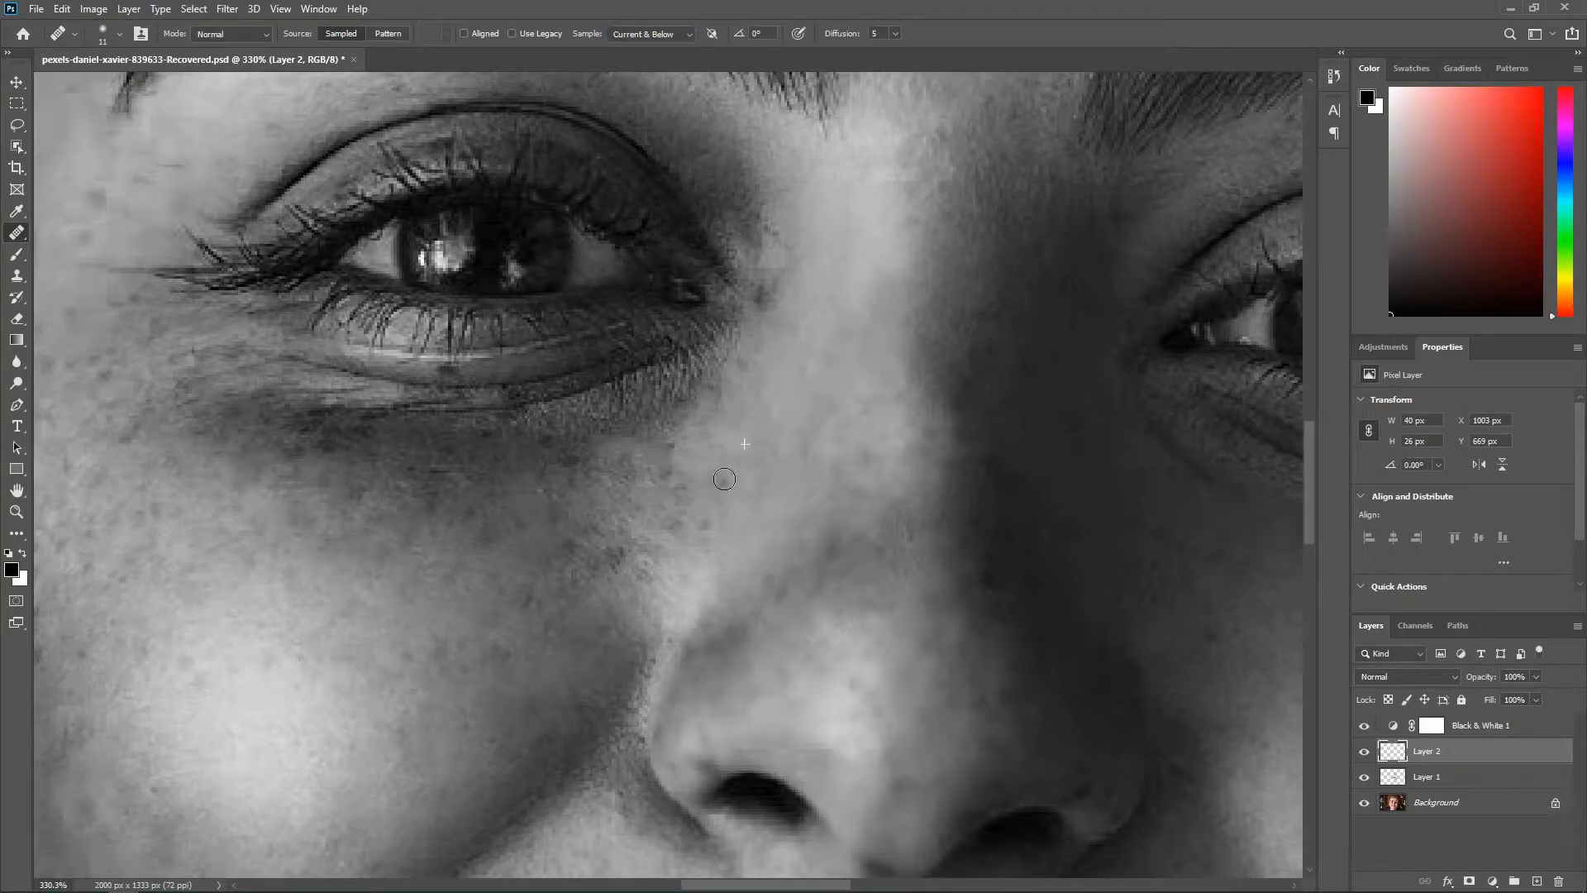
pyautogui.click(673, 478)
pyautogui.click(446, 521)
pyautogui.scroll(-1, 496, 529)
pyautogui.click(595, 549)
pyautogui.click(414, 648)
pyautogui.scroll(-3, 705, 528)
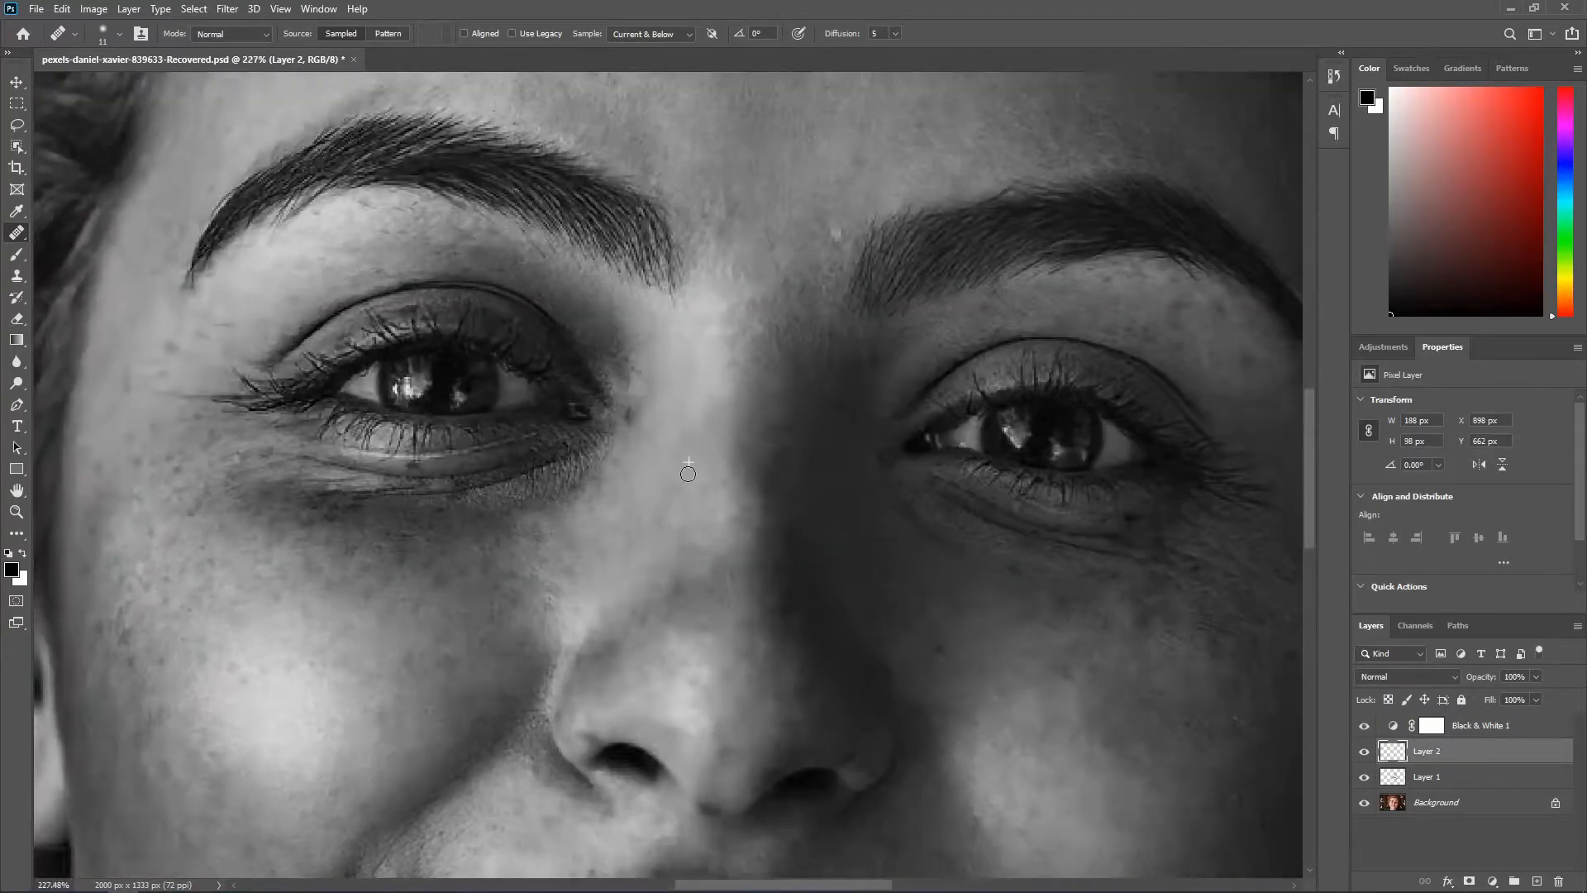
# Step: Heal the dark spots above the image-left eye and on the adjacent temple
pyautogui.scroll(2, 419, 359)
pyautogui.click(373, 310)
pyautogui.scroll(-3, 373, 310)
pyautogui.click(315, 437)
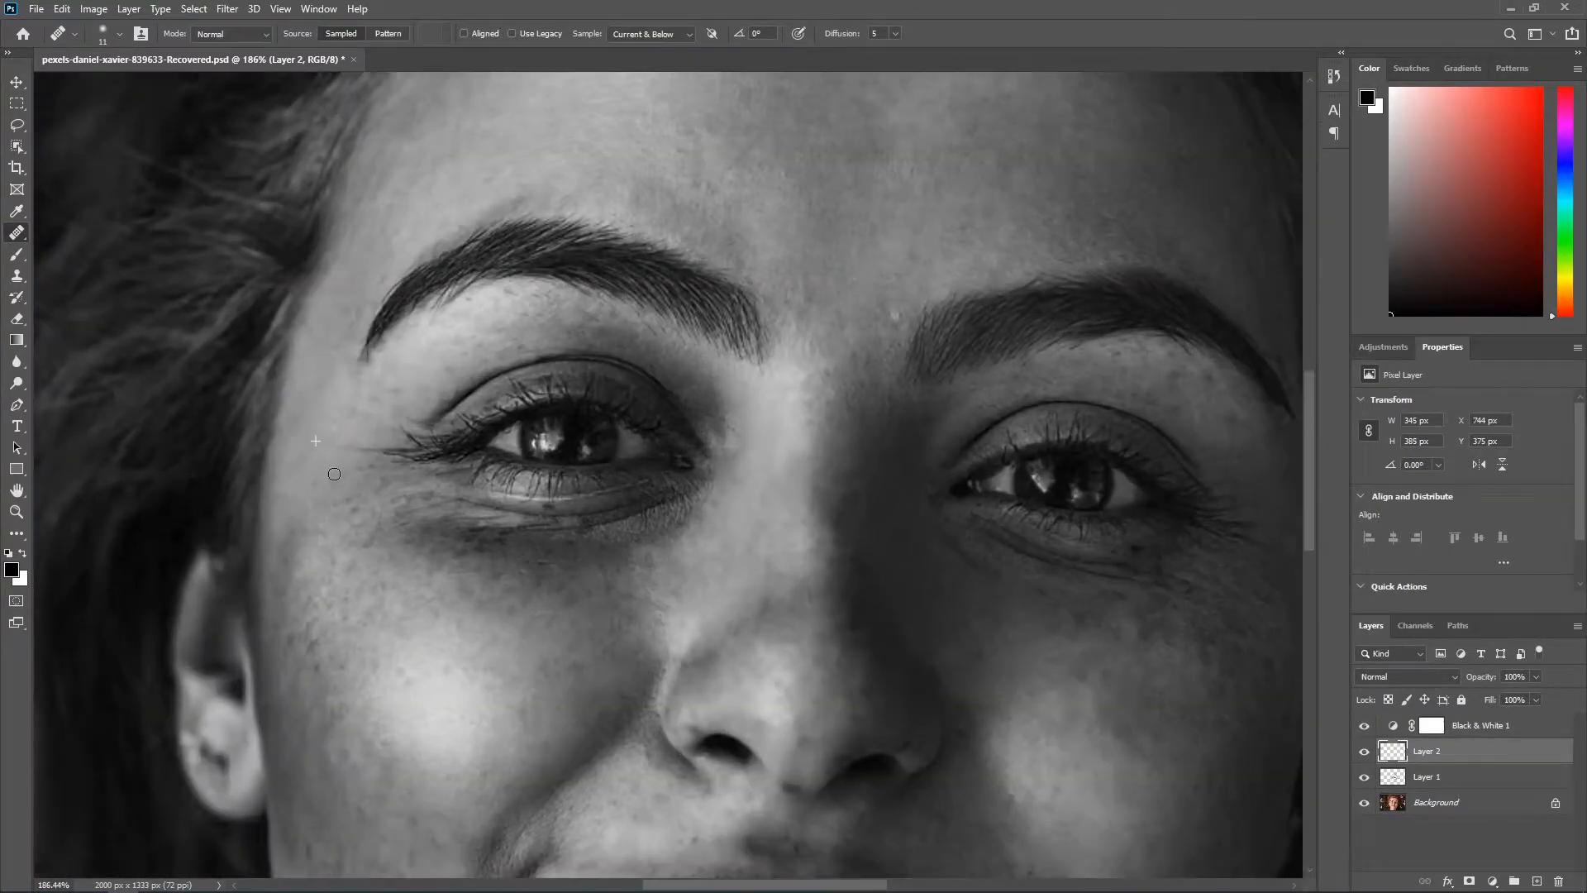
# Step: Heal the dark spots on the lower face, around the mouth and chin
pyautogui.scroll(-2, 325, 410)
pyautogui.scroll(-2, 579, 615)
pyautogui.click(659, 659)
pyautogui.scroll(3, 658, 659)
pyautogui.scroll(-1, 743, 644)
pyautogui.click(843, 631)
pyautogui.scroll(2, 487, 653)
pyautogui.scroll(-7, 432, 661)
pyautogui.click(682, 675)
pyautogui.click(884, 777)
pyautogui.scroll(-6, 881, 768)
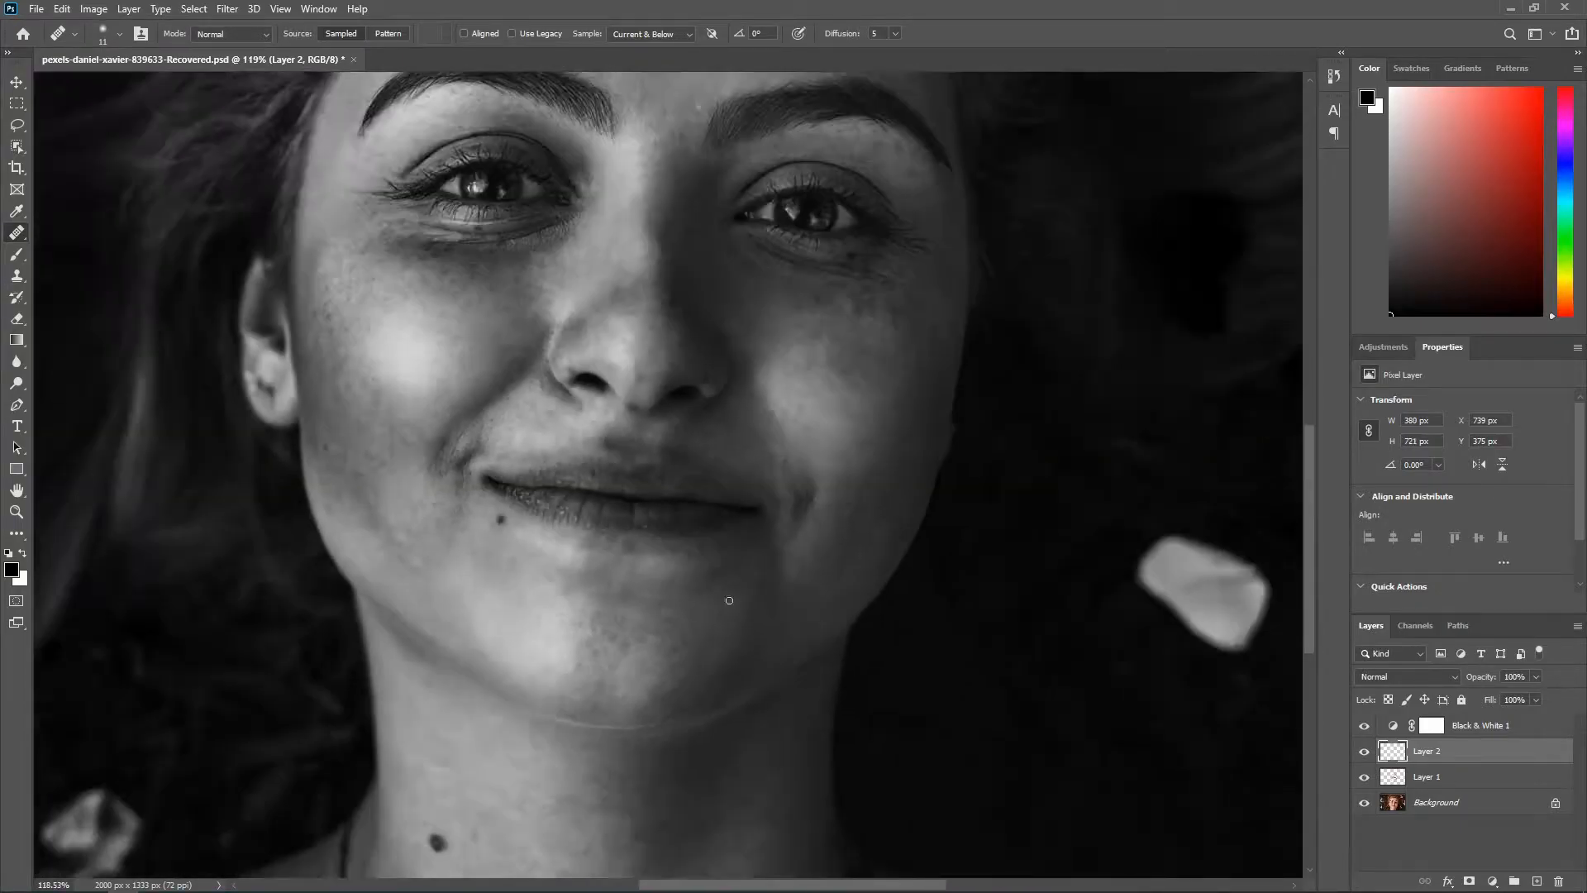
# Step: Heal the dark spots on the image-right lower cheek and beside the mouth, resizing the brush to suit the spots
pyautogui.scroll(4, 755, 342)
pyautogui.click(789, 419)
pyautogui.scroll(-1, 784, 402)
pyautogui.click(963, 615)
pyautogui.press(']')
pyautogui.click(819, 463)
pyautogui.press('[')
pyautogui.press('[')
# Step: Heal the small dark spots on the image-right cheek and under the eye
pyautogui.scroll(5, 992, 386)
pyautogui.keyDown('alt'); pyautogui.click(957, 393); pyautogui.keyUp('alt')
pyautogui.click(1016, 307)
pyautogui.scroll(1, 885, 310)
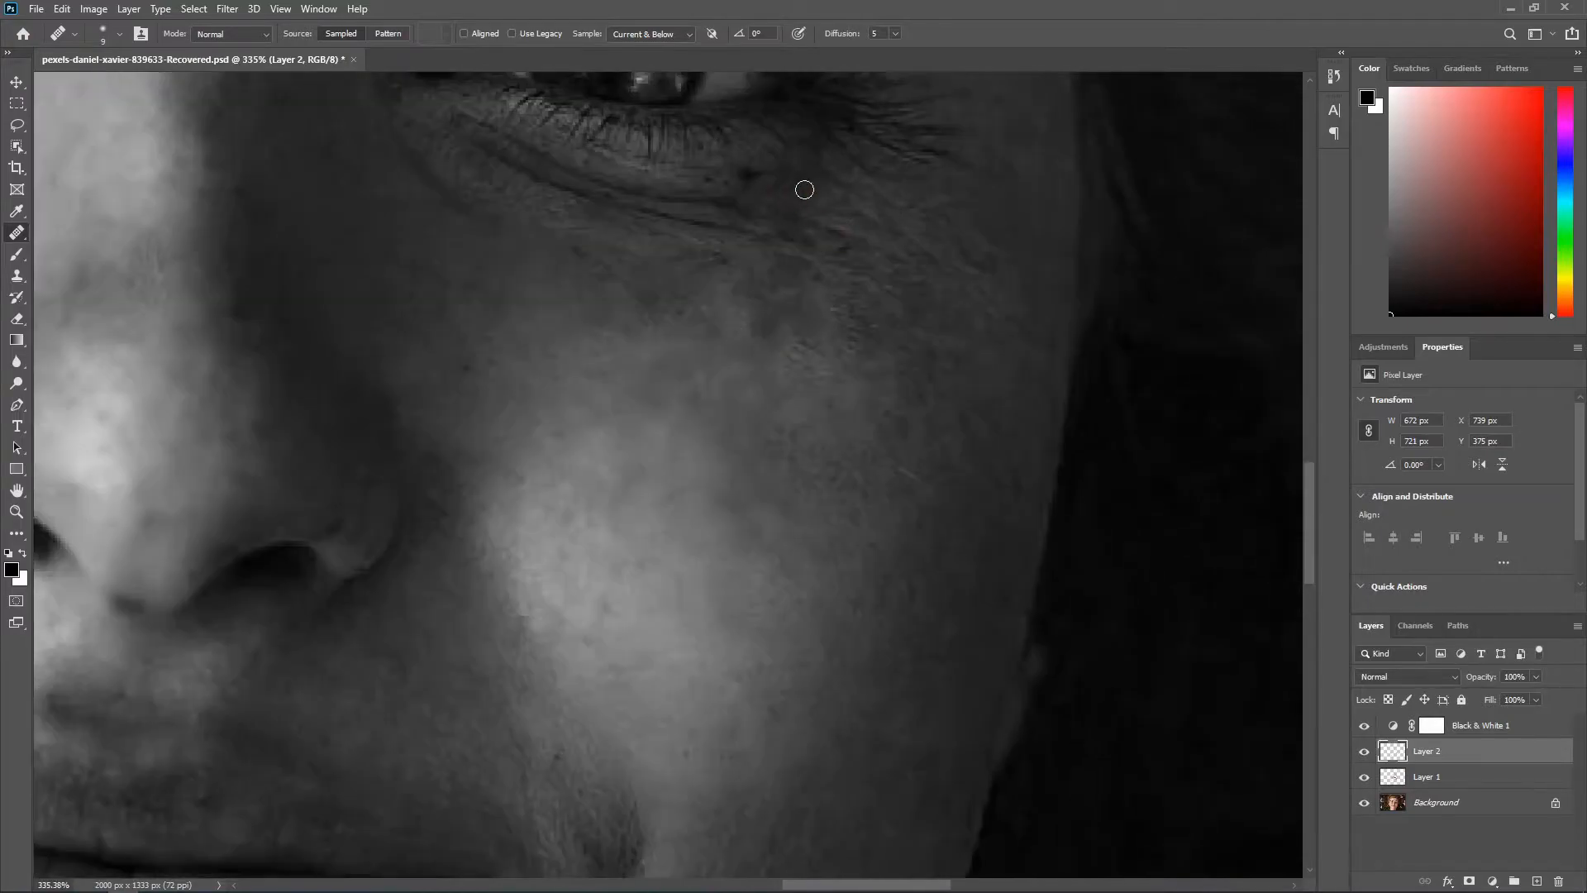
pyautogui.click(743, 193)
pyautogui.scroll(-1, 220, 304)
pyautogui.scroll(6, 273, 276)
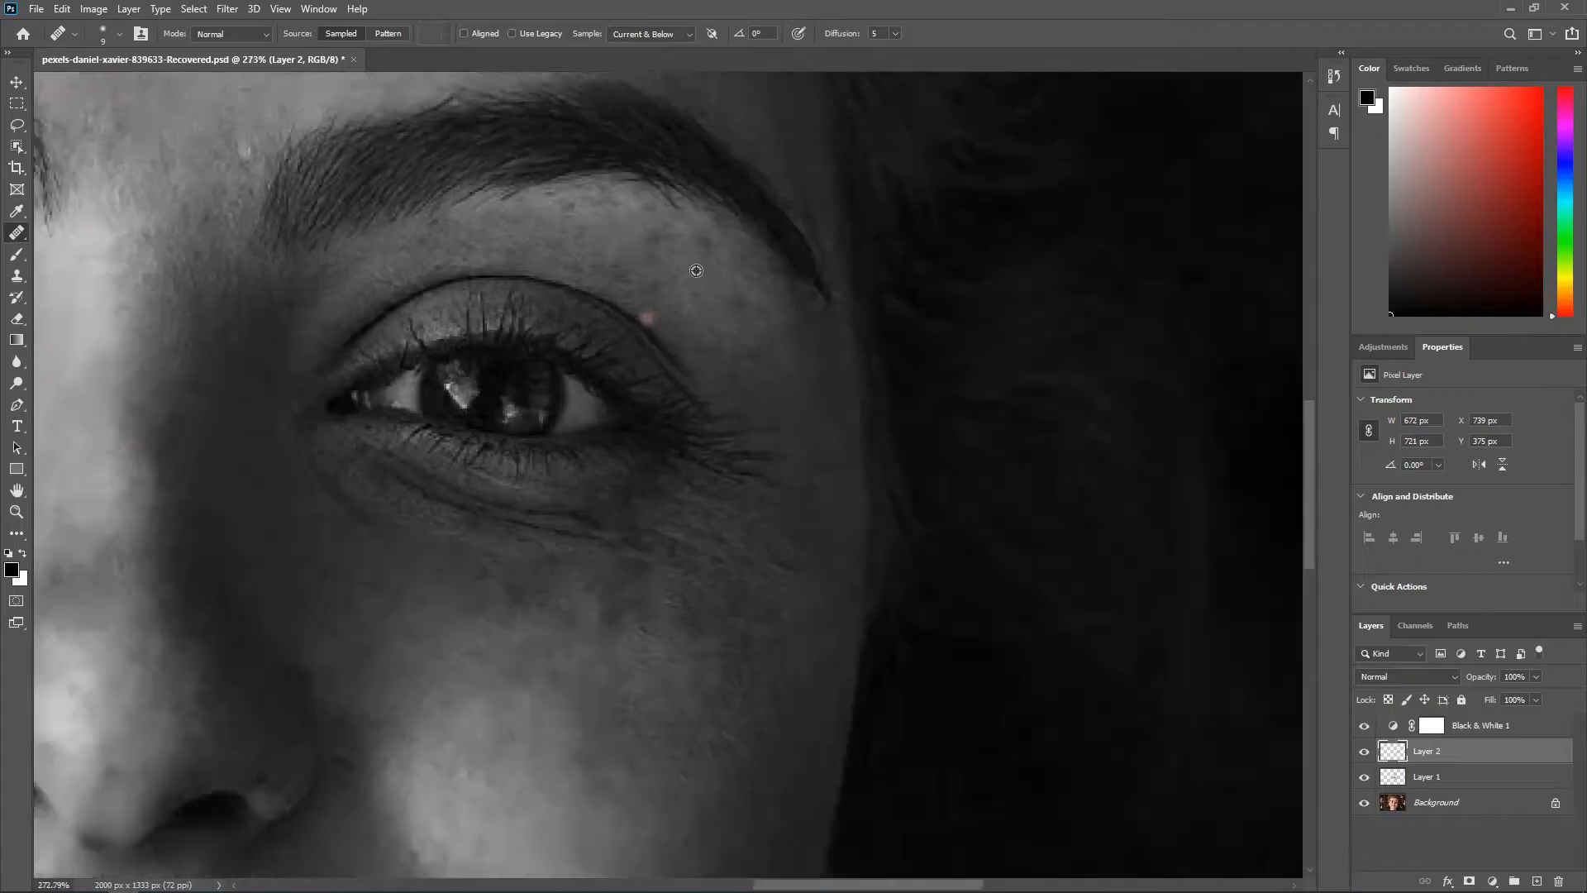
# Step: Heal the dark spots between the image-right eyelid and eyebrow
pyautogui.keyDown('alt'); pyautogui.click(696, 271); pyautogui.keyUp('alt')
pyautogui.click(652, 238)
pyautogui.keyDown('alt'); pyautogui.click(667, 330); pyautogui.keyUp('alt')
pyautogui.click(710, 240)
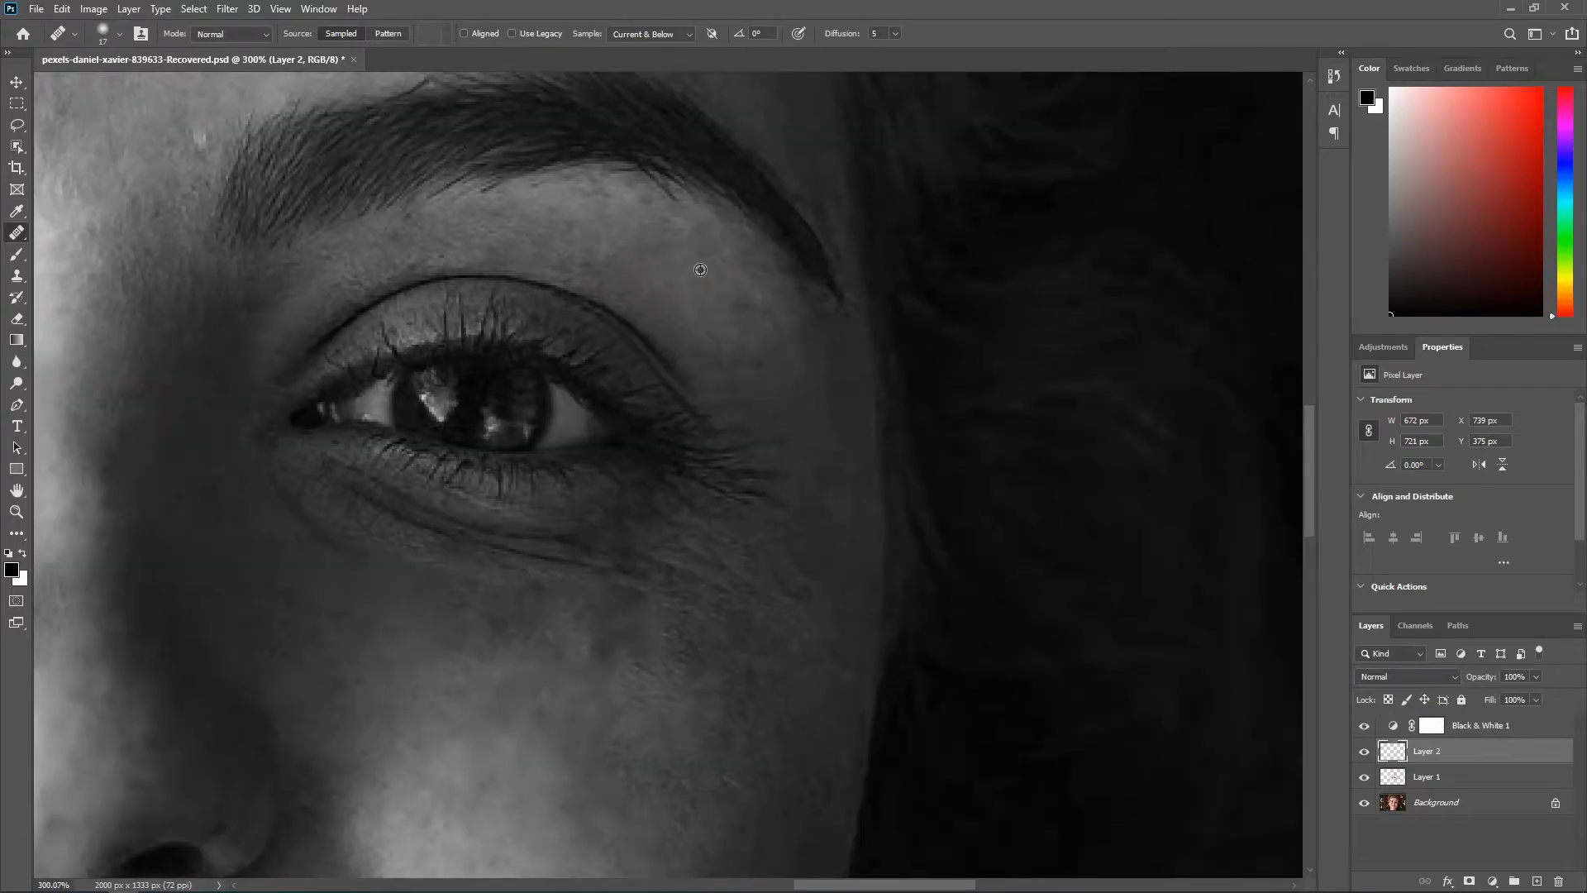
# Step: Heal the remaining dark spots across the image-left cheek and around the eye, reducing the brush size for the finest ones
pyautogui.scroll(-2, 408, 256)
pyautogui.scroll(-15, 408, 256)
pyautogui.scroll(15, 431, 594)
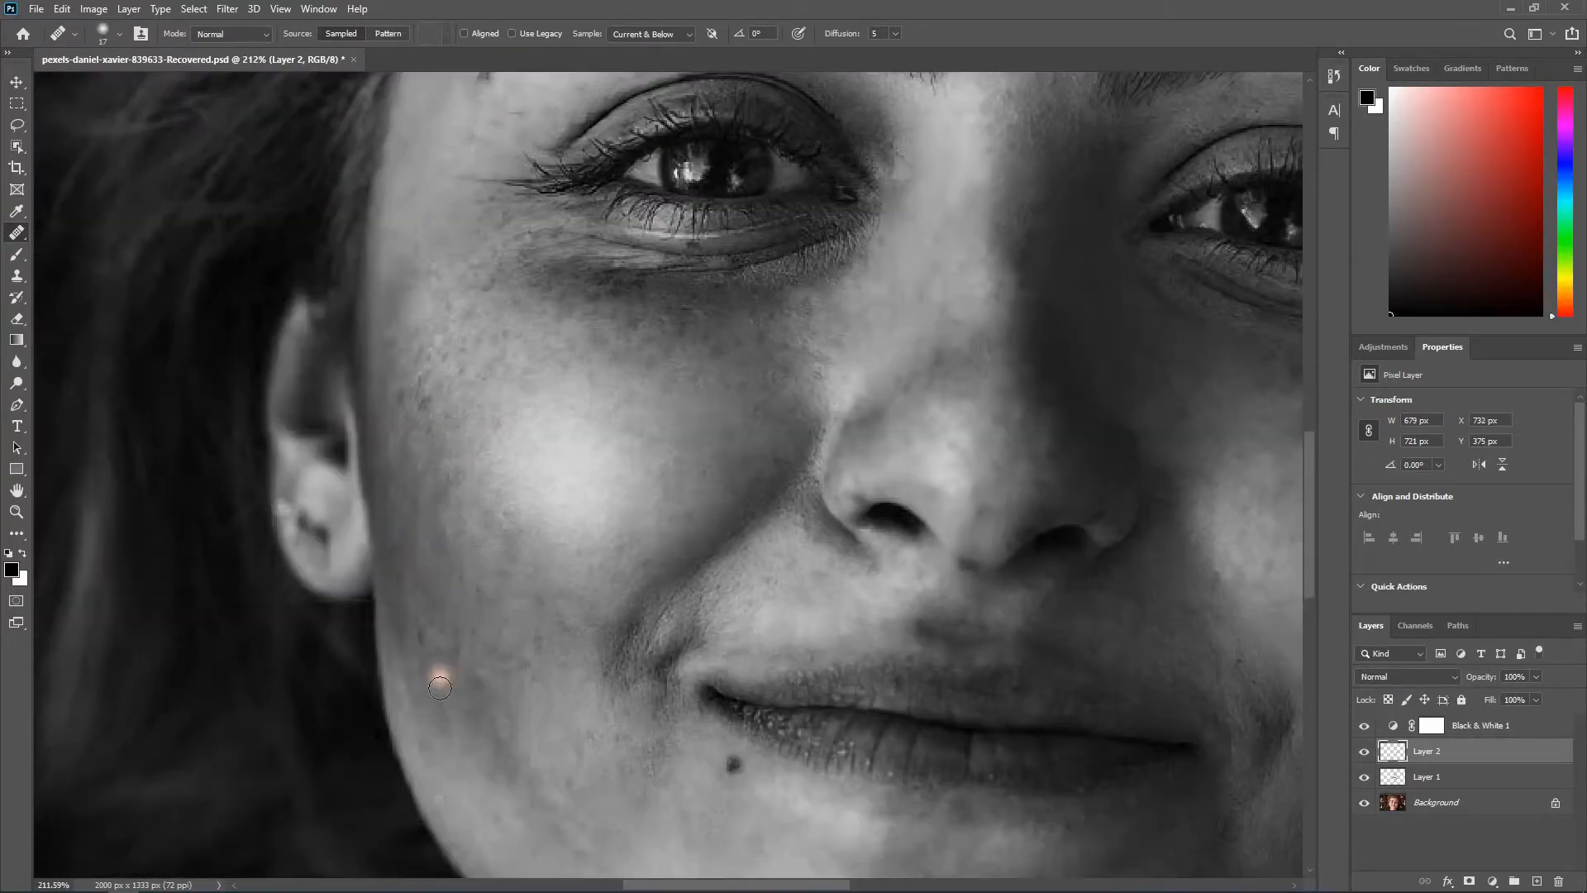
pyautogui.scroll(-1, 546, 586)
pyautogui.scroll(1, 482, 387)
pyautogui.click(404, 336)
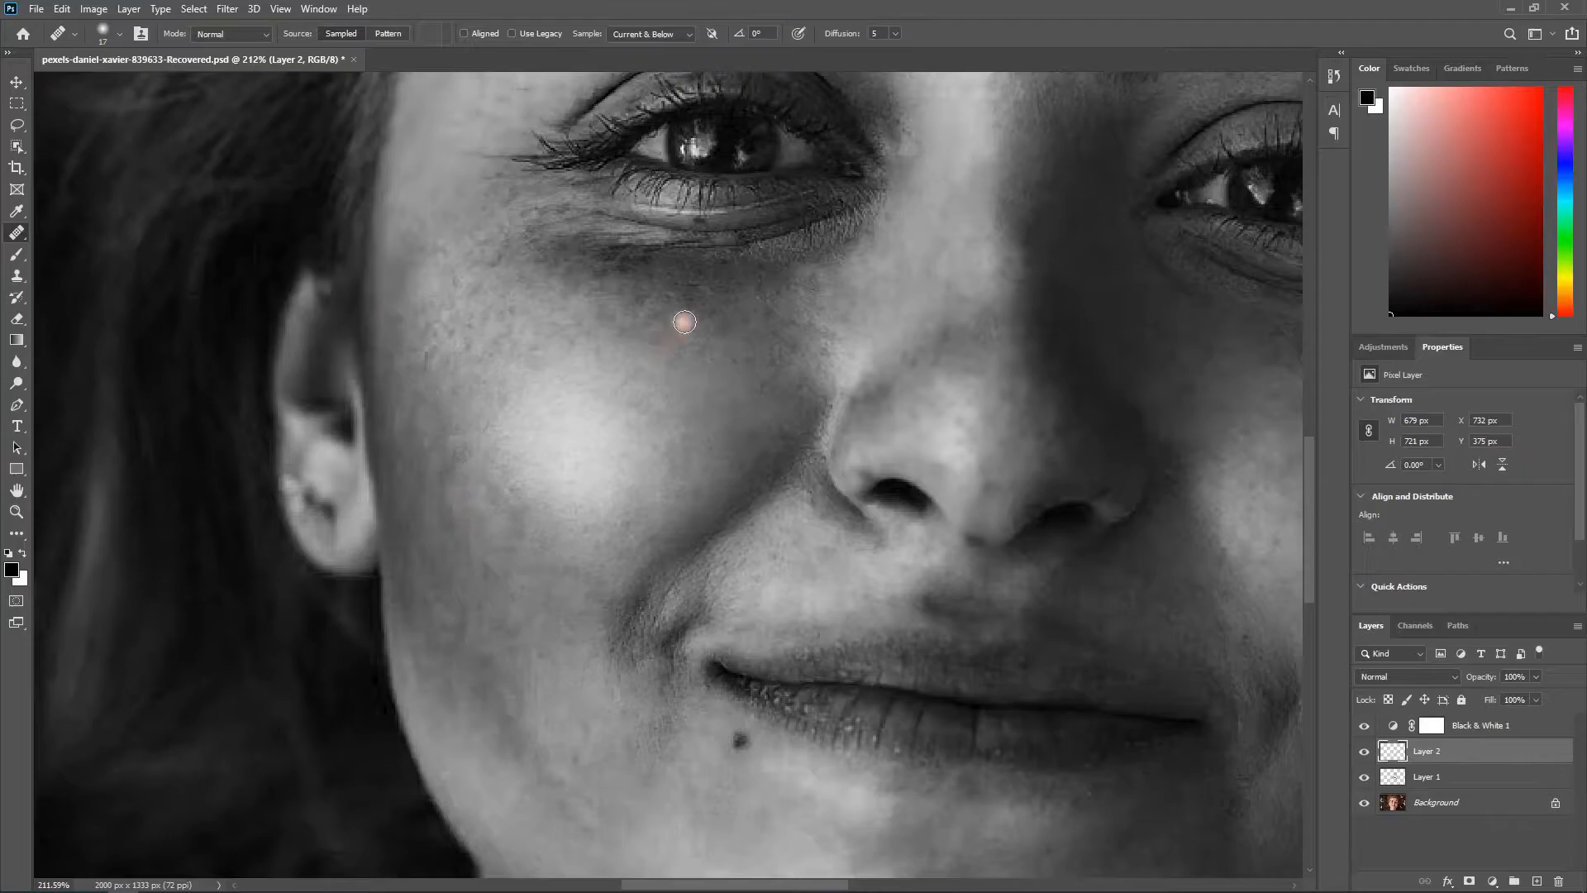
pyautogui.scroll(6, 679, 321)
pyautogui.keyDown('alt'); pyautogui.click(516, 310); pyautogui.keyUp('alt')
pyautogui.click(528, 212)
pyautogui.keyDown('alt'); pyautogui.rightClick(772, 141); pyautogui.keyUp('alt')
pyautogui.keyDown('alt'); pyautogui.click(697, 139); pyautogui.keyUp('alt')
pyautogui.click(711, 142)
# Step: Heal the spots around the image-left eyebrow and switch the Healing Brush to Lighten mode for the forehead
pyautogui.scroll(-15, 735, 380)
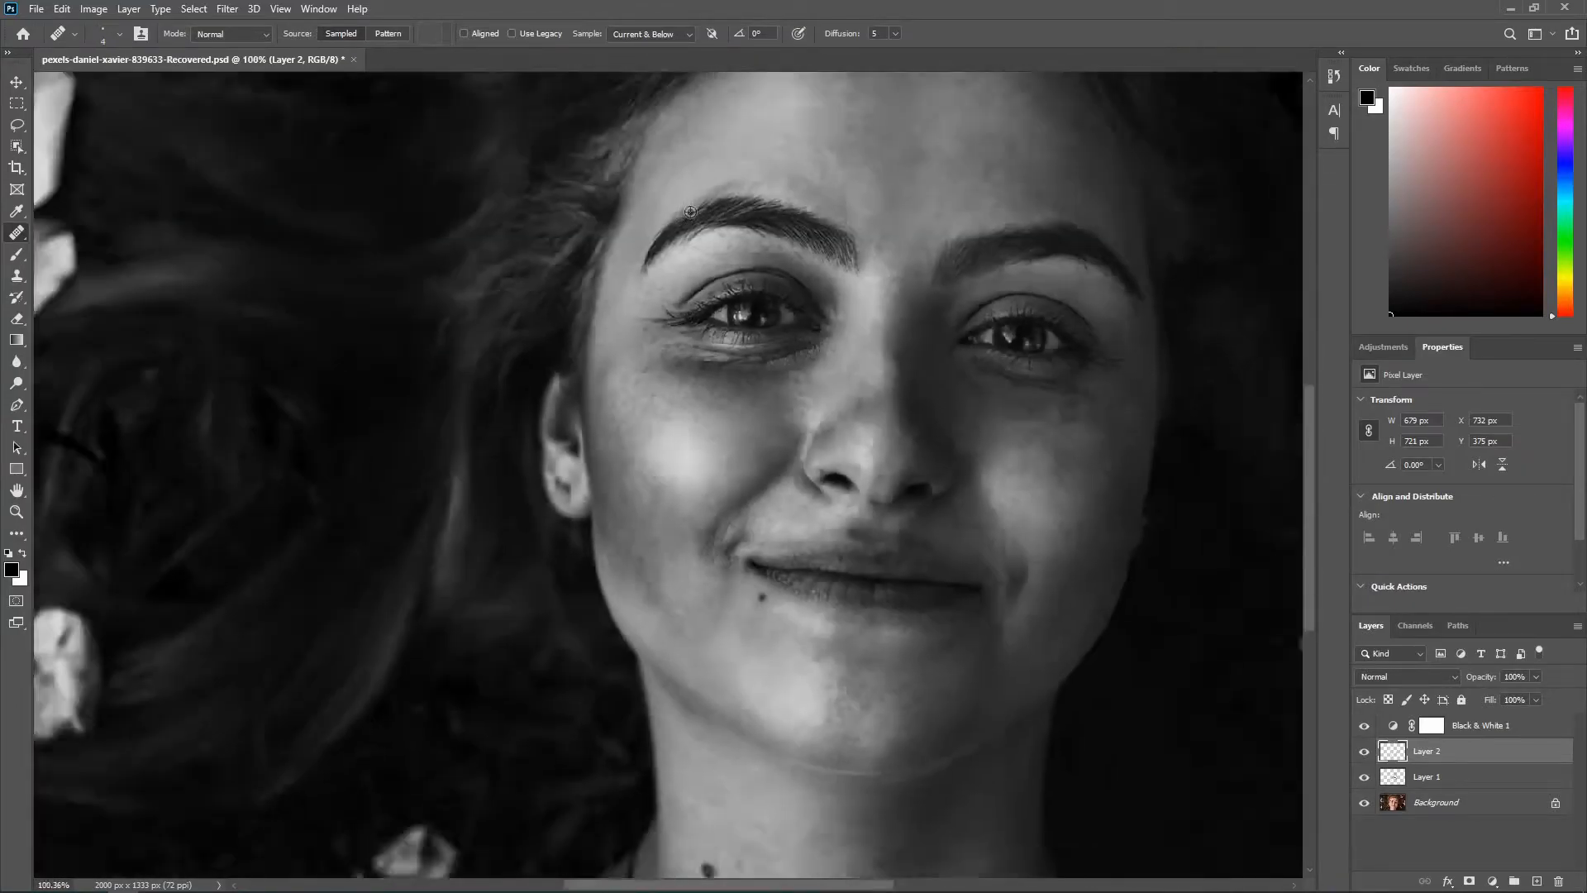
pyautogui.scroll(9, 655, 209)
pyautogui.keyDown('alt'); pyautogui.click(649, 346); pyautogui.keyUp('alt')
pyautogui.click(628, 371)
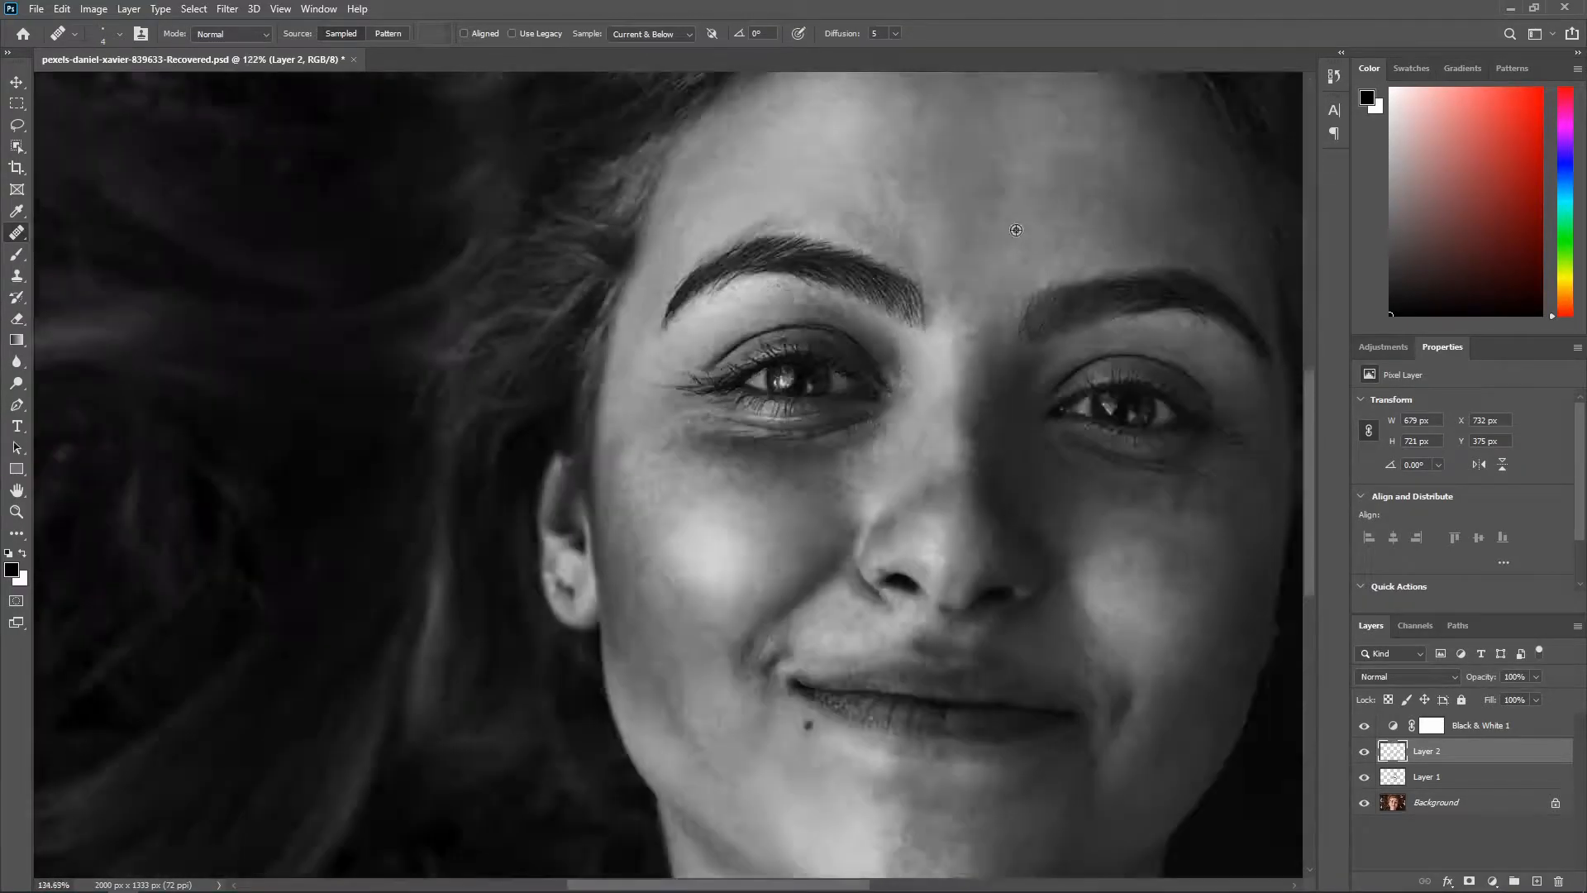
pyautogui.scroll(12, 992, 390)
pyautogui.click(992, 389)
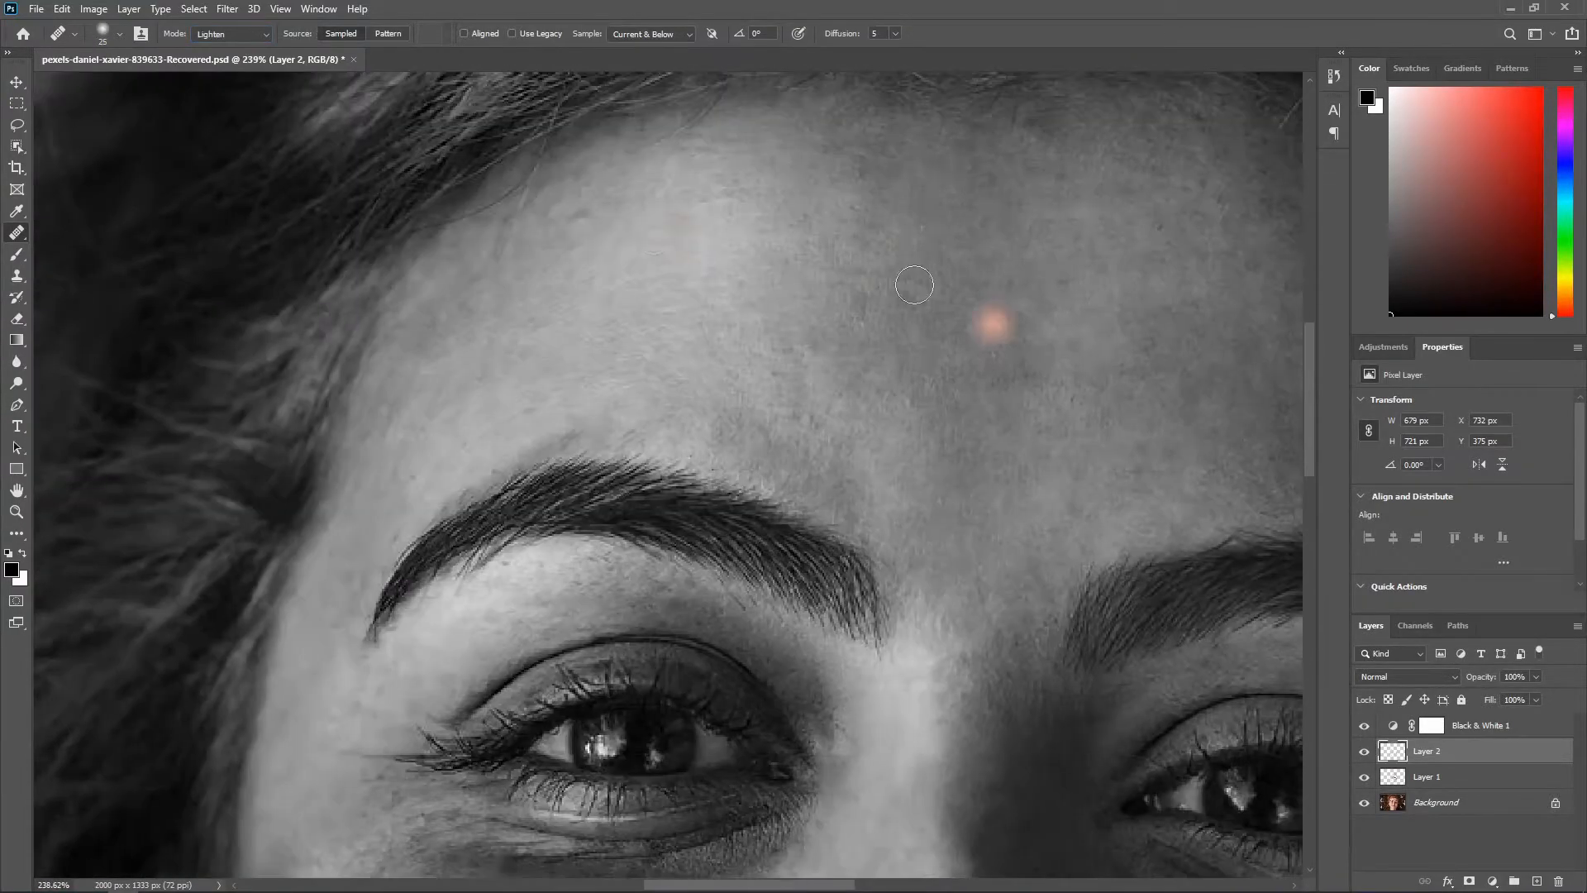
# Step: Even out the dark patches across the forehead with the Healing Brush in Lighten mode
pyautogui.scroll(2, 1098, 276)
pyautogui.click(576, 277)
pyautogui.click(738, 252)
pyautogui.keyDown('alt'); pyautogui.click(677, 362); pyautogui.keyUp('alt')
pyautogui.click(613, 470)
pyautogui.click(479, 528)
pyautogui.click(379, 499)
# Step: Resize the Healing Brush to about 19 px and lighten the remaining dark patches on Layer 3
pyautogui.scroll(-6, 729, 389)
pyautogui.click(892, 362)
pyautogui.click(964, 383)
pyautogui.scroll(-7, 965, 382)
pyautogui.scroll(11, 628, 570)
pyautogui.keyDown('alt'); pyautogui.rightClick(587, 393); pyautogui.keyUp('alt')
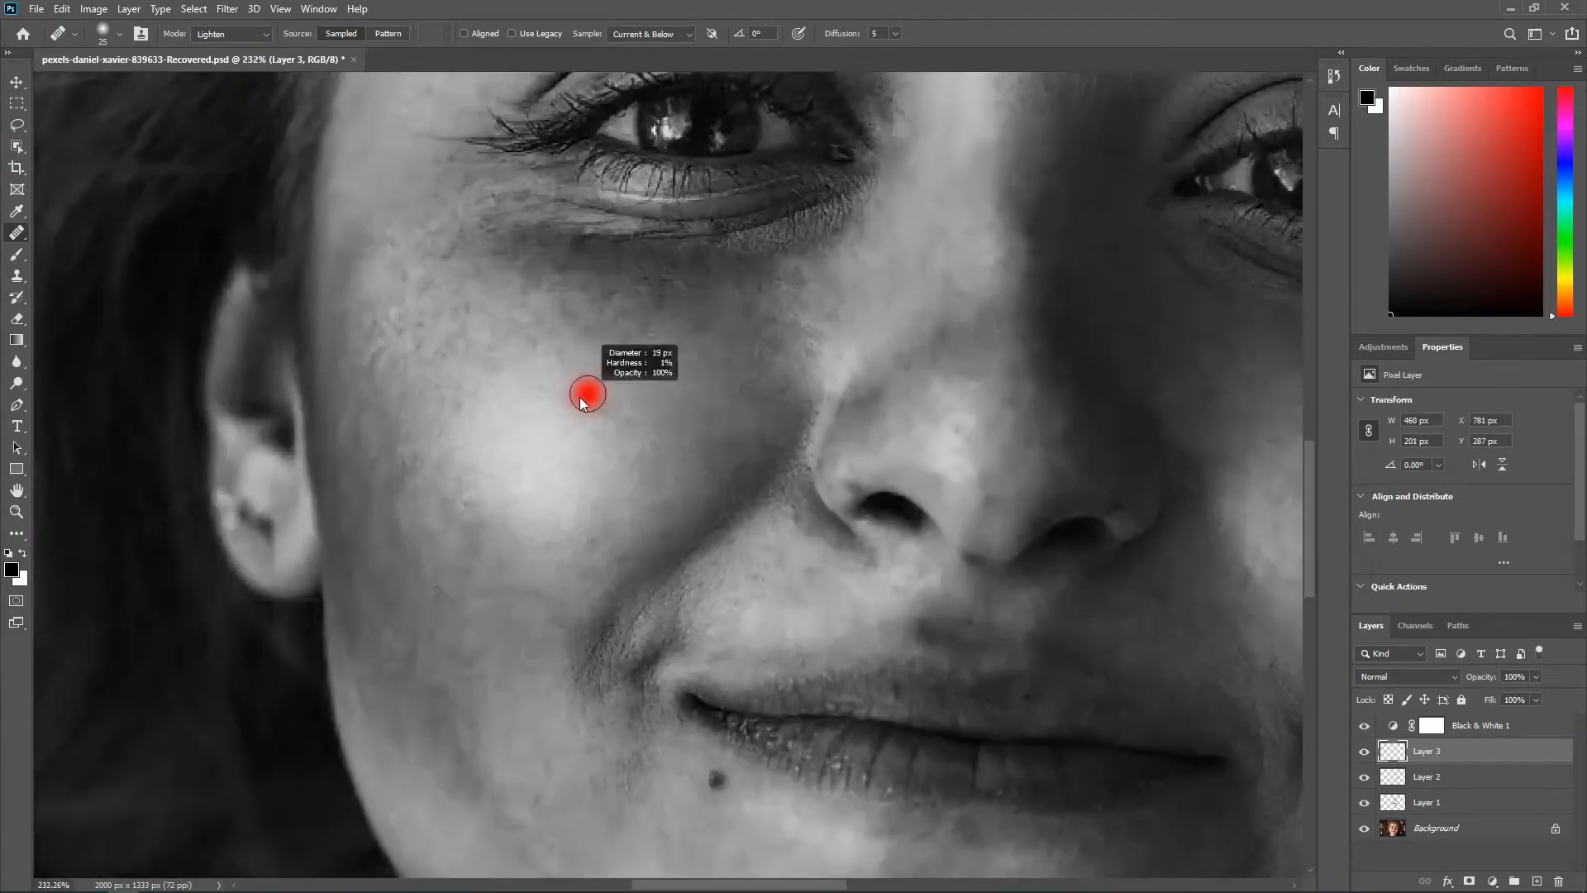
pyautogui.click(588, 393)
# Step: Hide the Black & White 1 adjustment layer and check the healed skin in colour
pyautogui.scroll(4, 950, 248)
pyautogui.scroll(3, 925, 215)
pyautogui.scroll(-8, 925, 215)
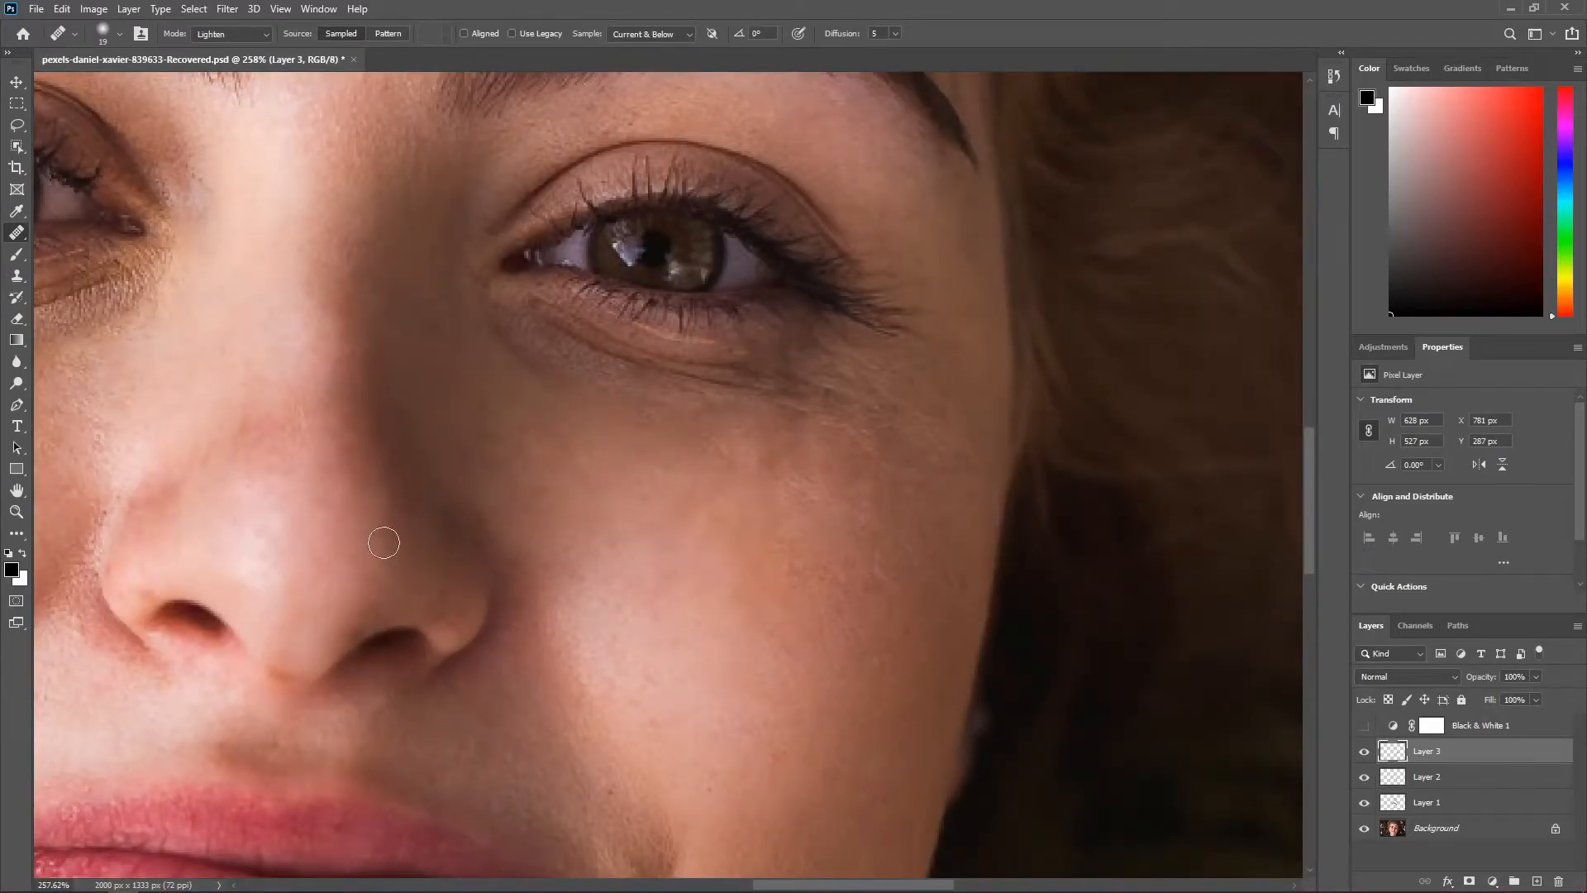
pyautogui.scroll(-8, 374, 539)
pyautogui.scroll(6, 801, 544)
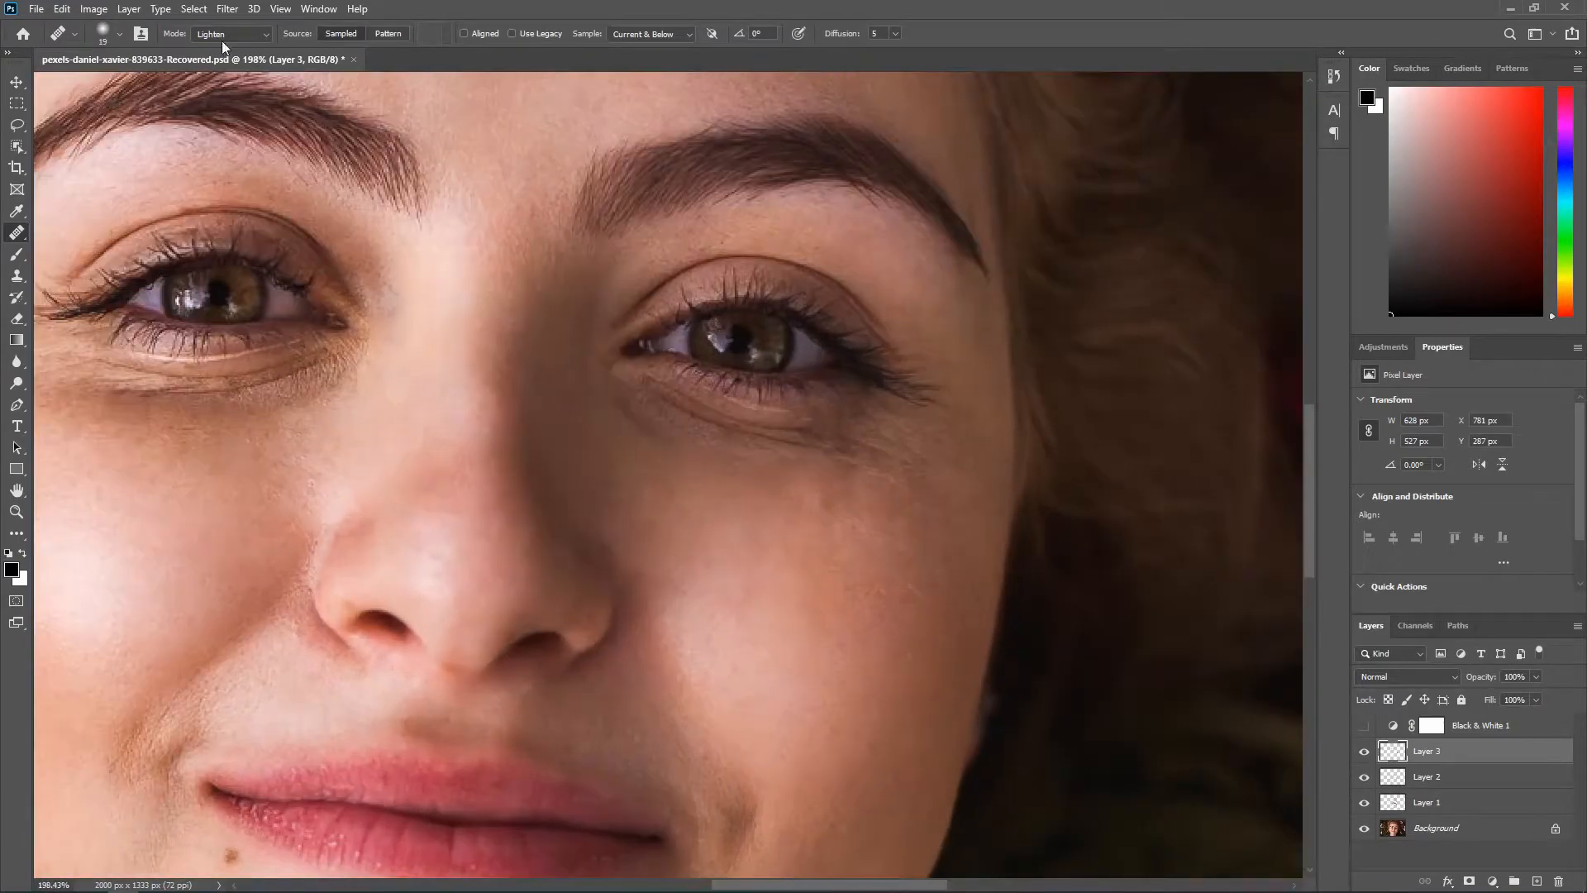
# Step: Set the Healing Brush mode back to Normal and heal away the mole on the neck
pyautogui.click(266, 35)
pyautogui.click(225, 50)
pyautogui.scroll(-12, 664, 533)
pyautogui.scroll(6, 671, 562)
pyautogui.scroll(8, 500, 584)
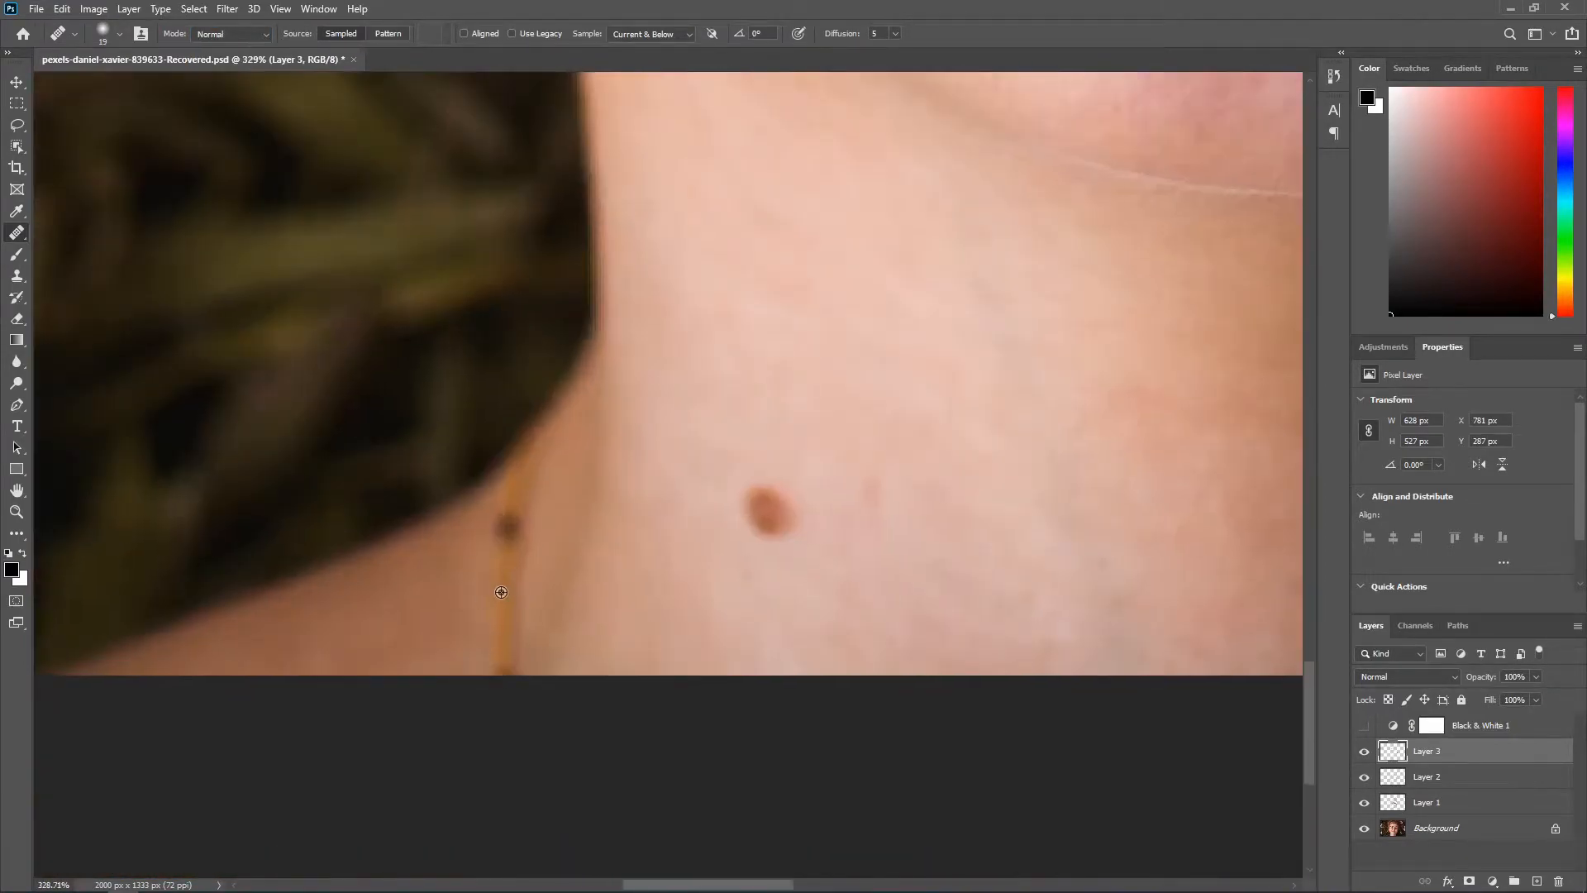
pyautogui.click(761, 507)
pyautogui.scroll(-6, 899, 486)
pyautogui.scroll(-3, 899, 486)
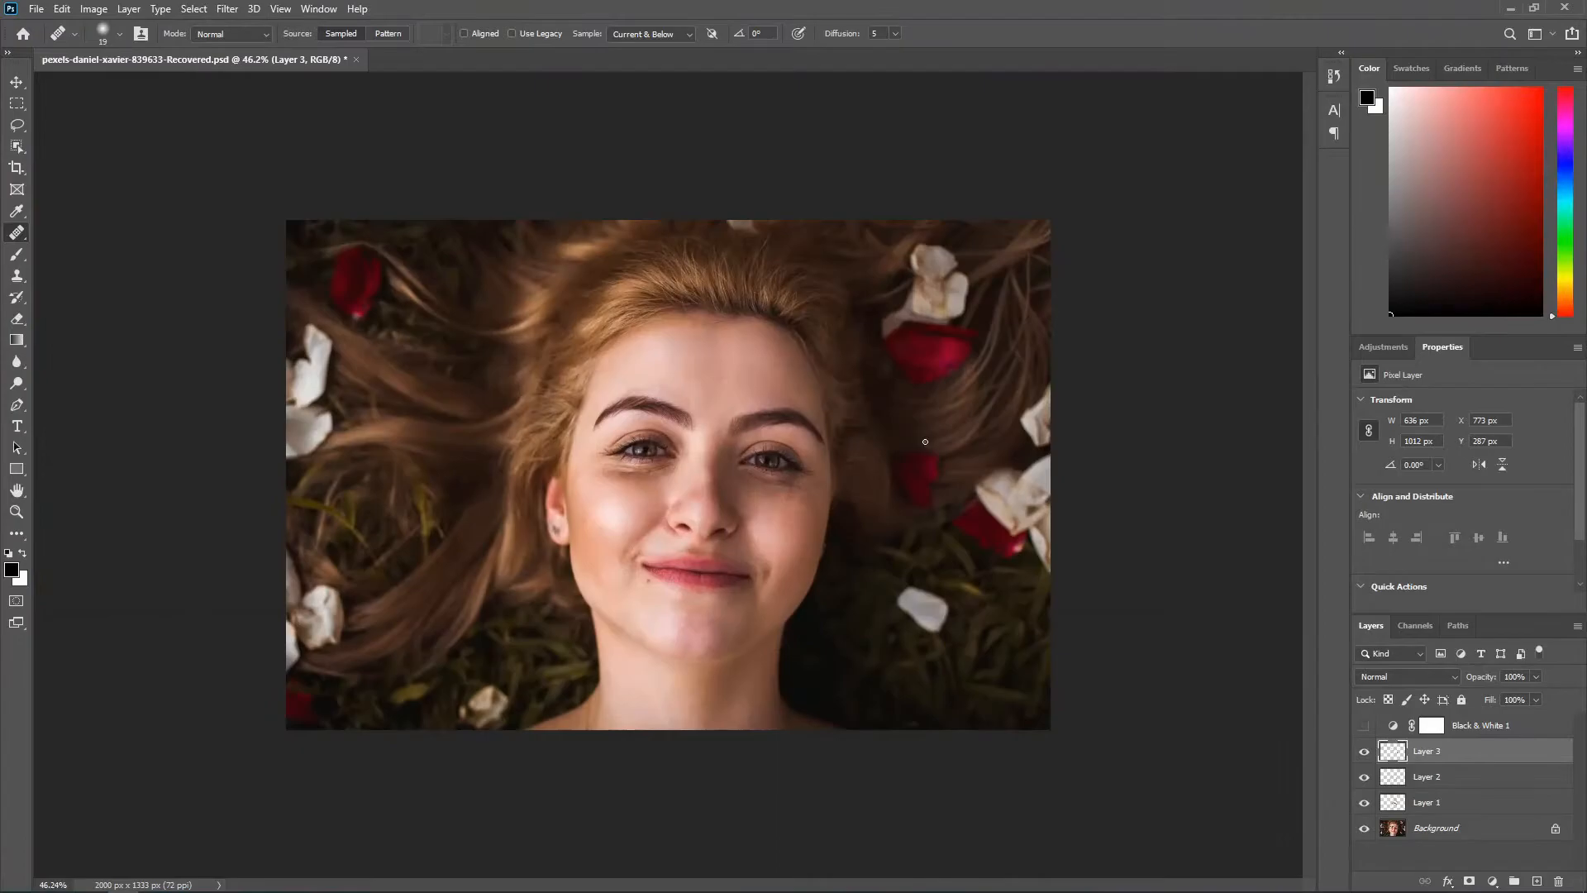
pyautogui.scroll(3, 797, 738)
pyautogui.scroll(3, 797, 735)
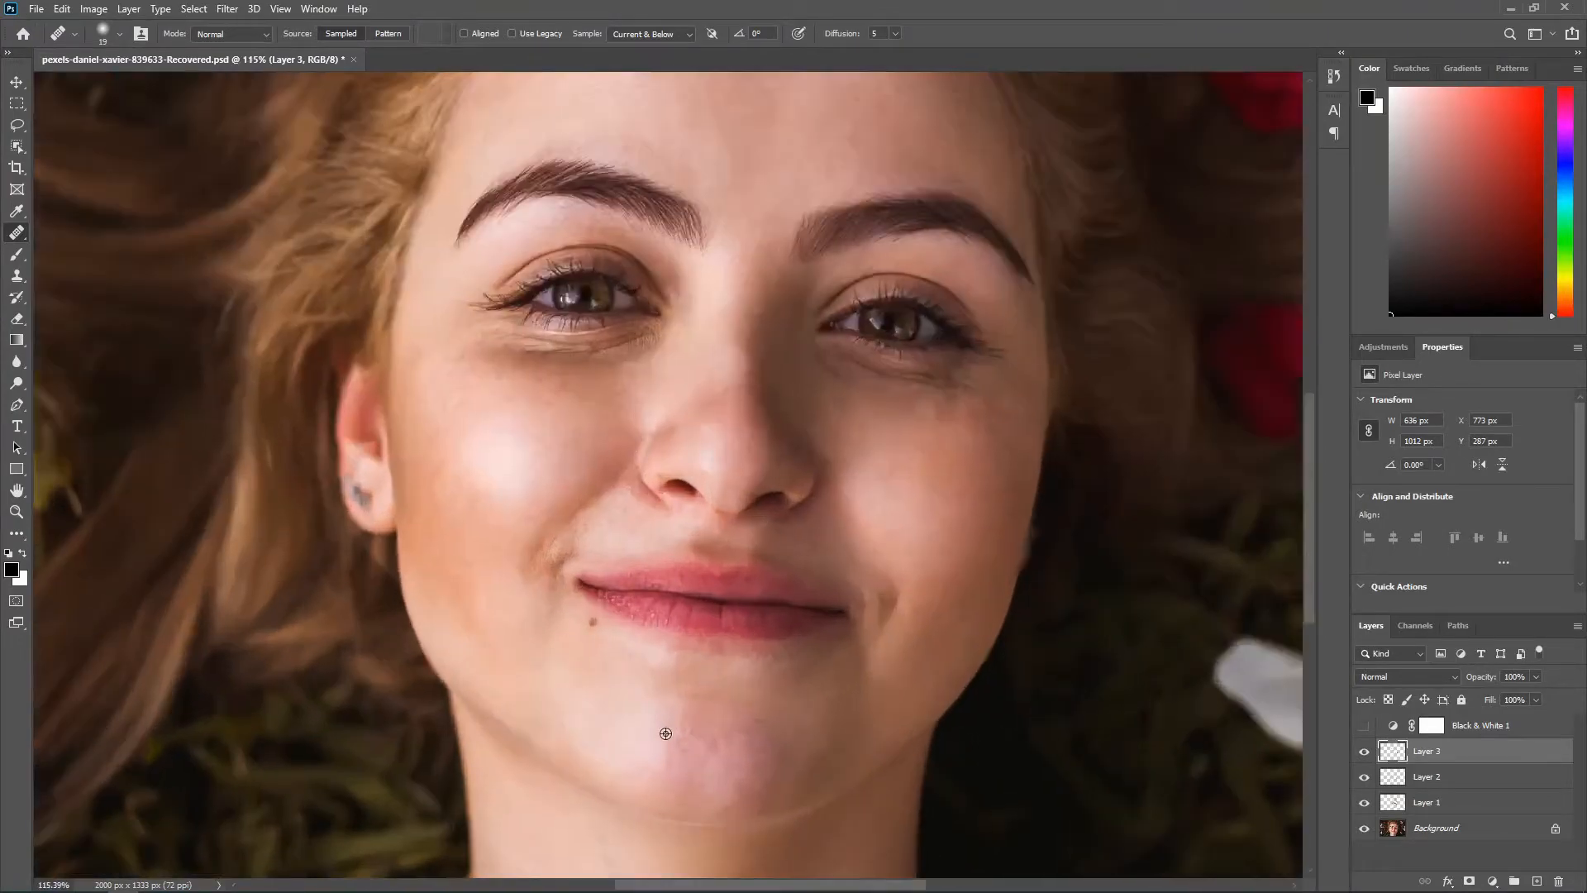
pyautogui.scroll(-1, 772, 764)
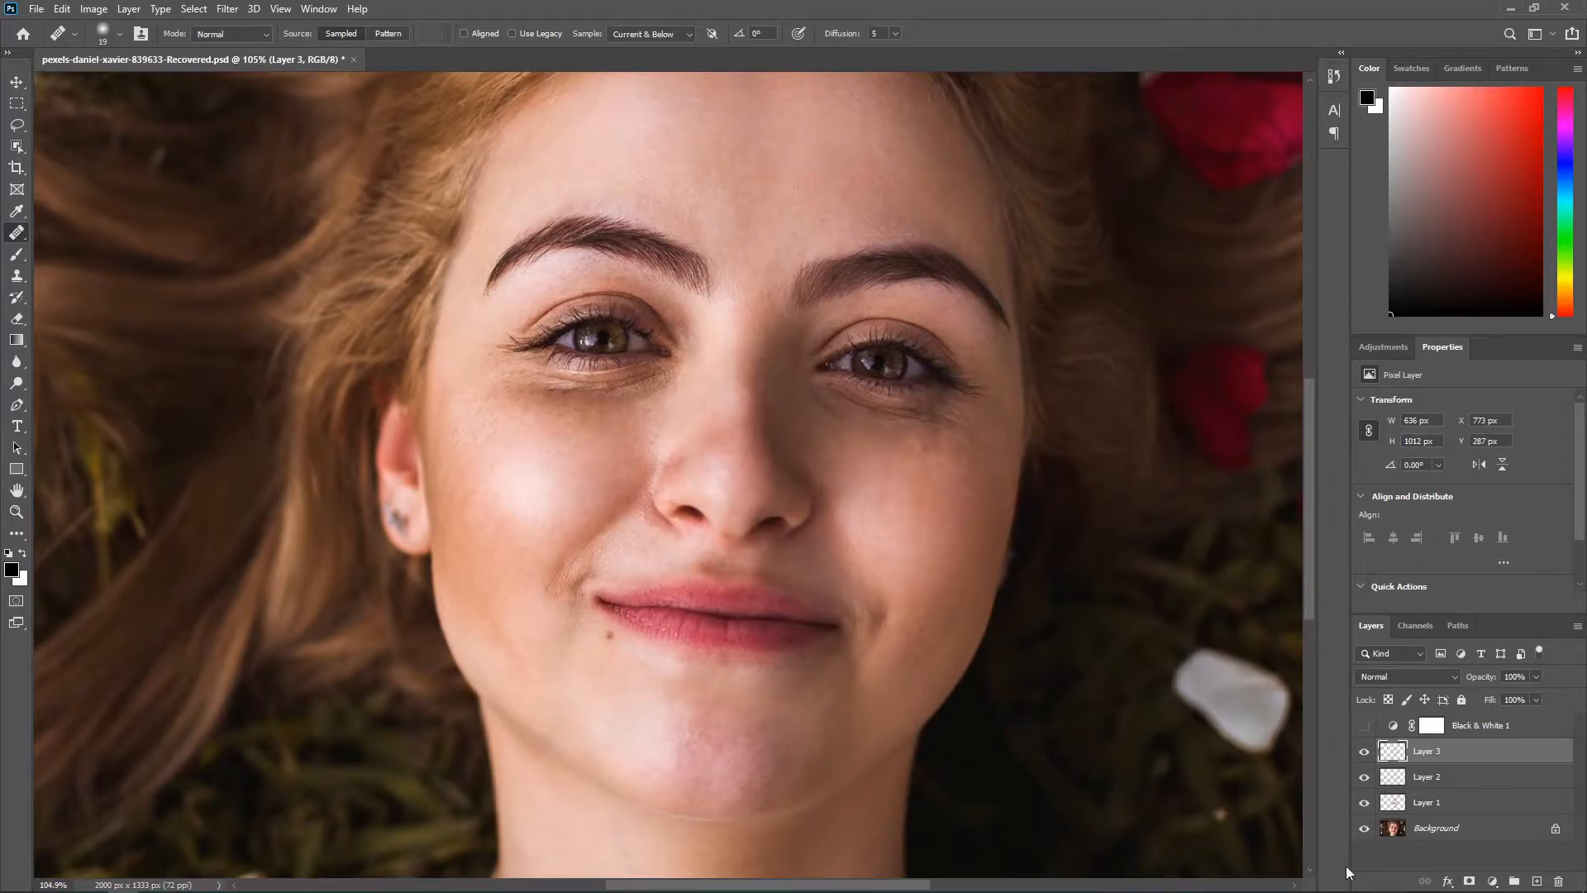
# Step: Add a Hue/Saturation adjustment layer above Layer 3 and sample the reddish chin skin to target the Reds
pyautogui.click(1485, 880)
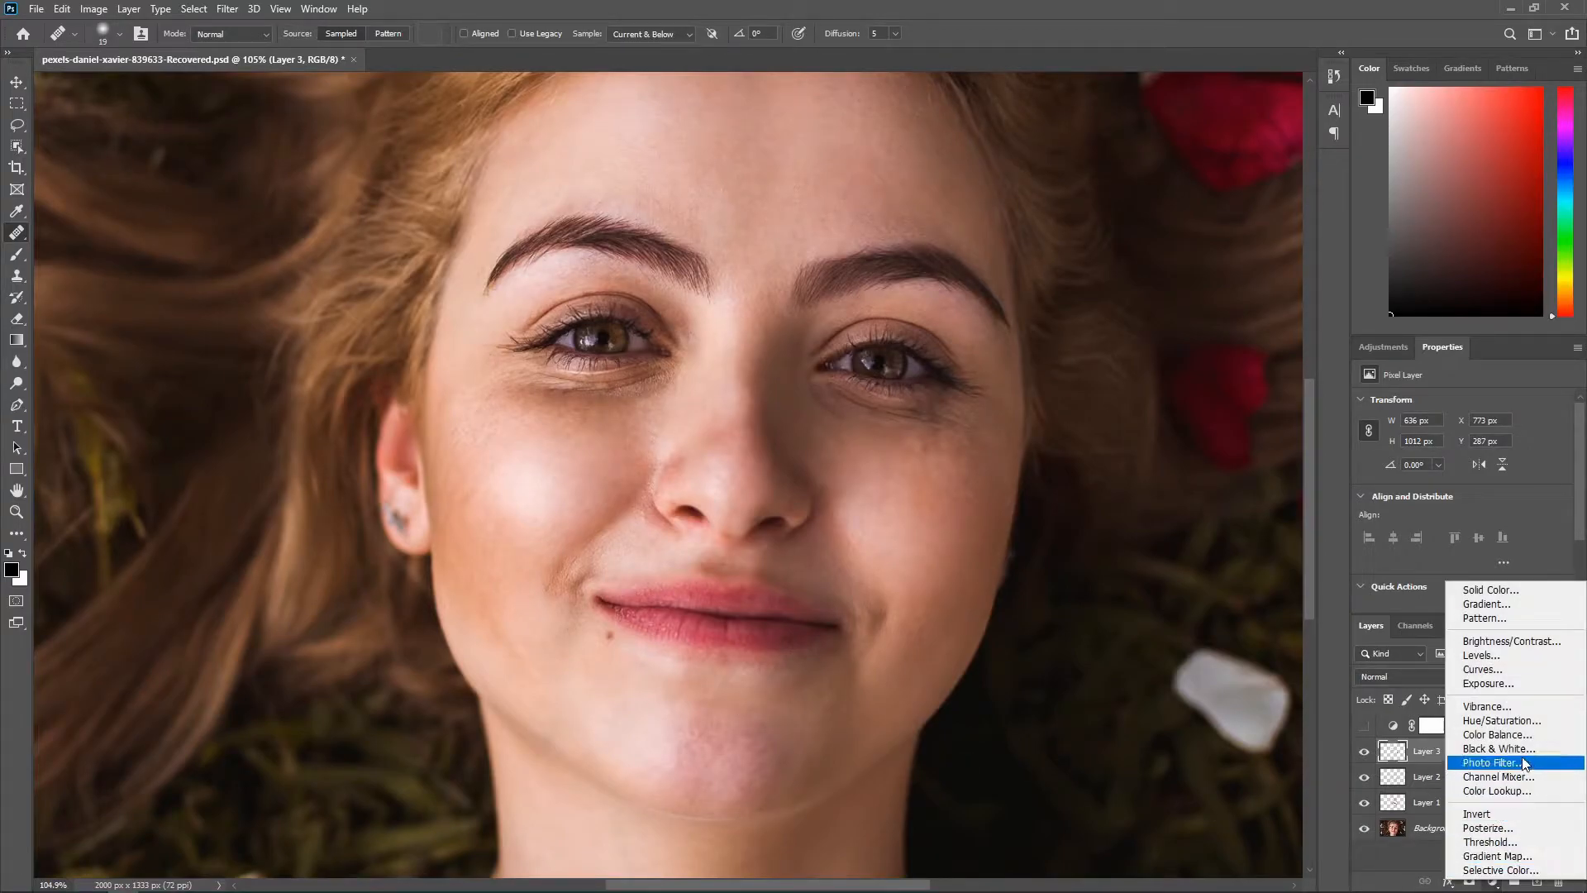
pyautogui.click(1526, 724)
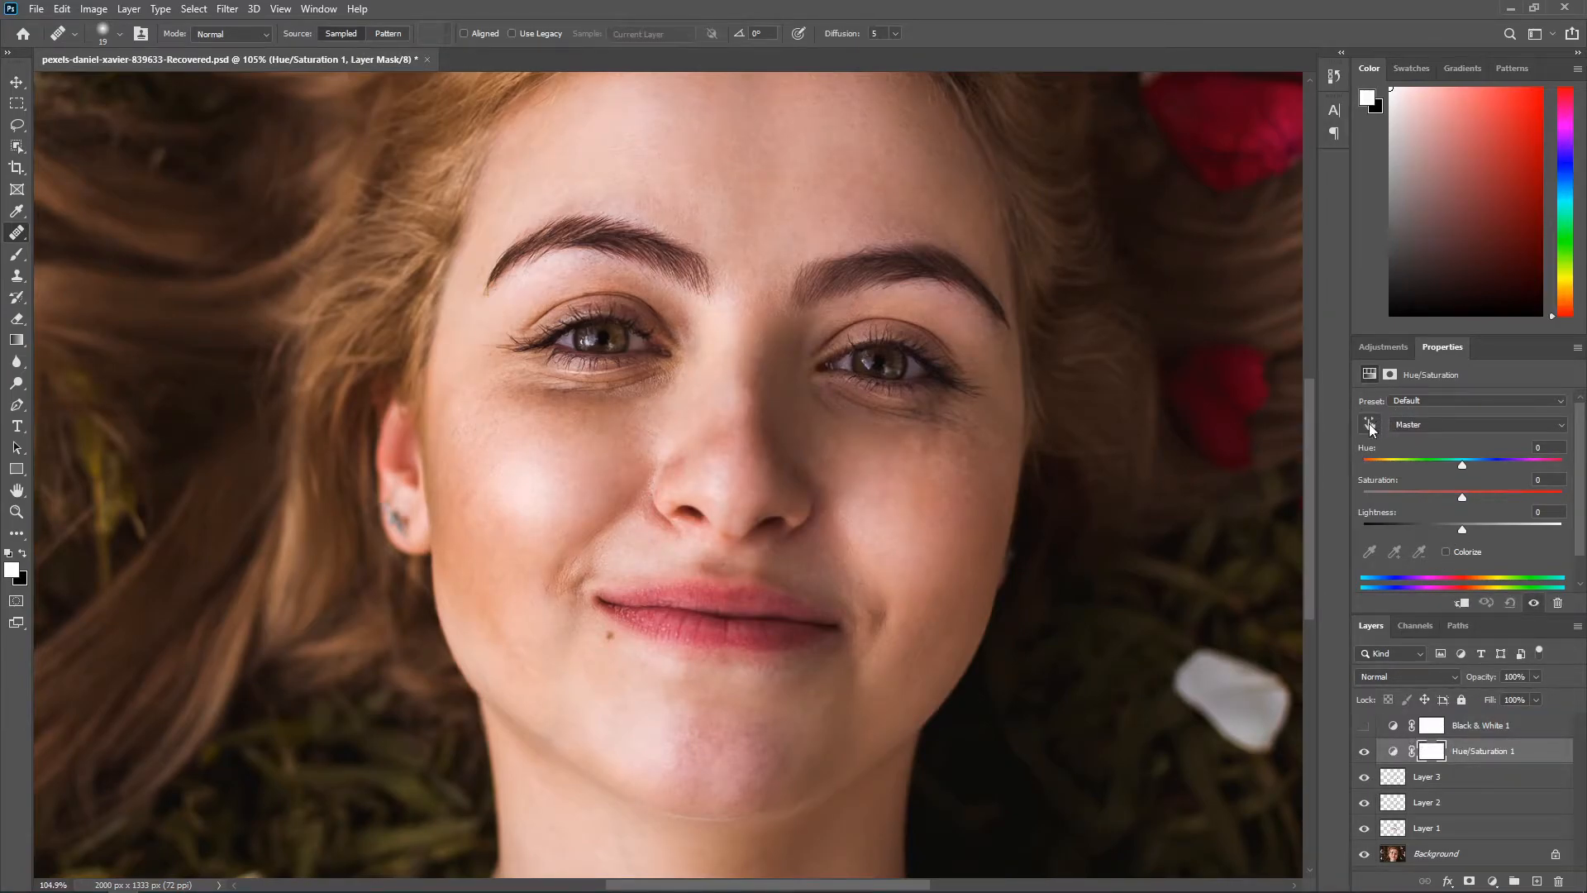
pyautogui.click(1368, 425)
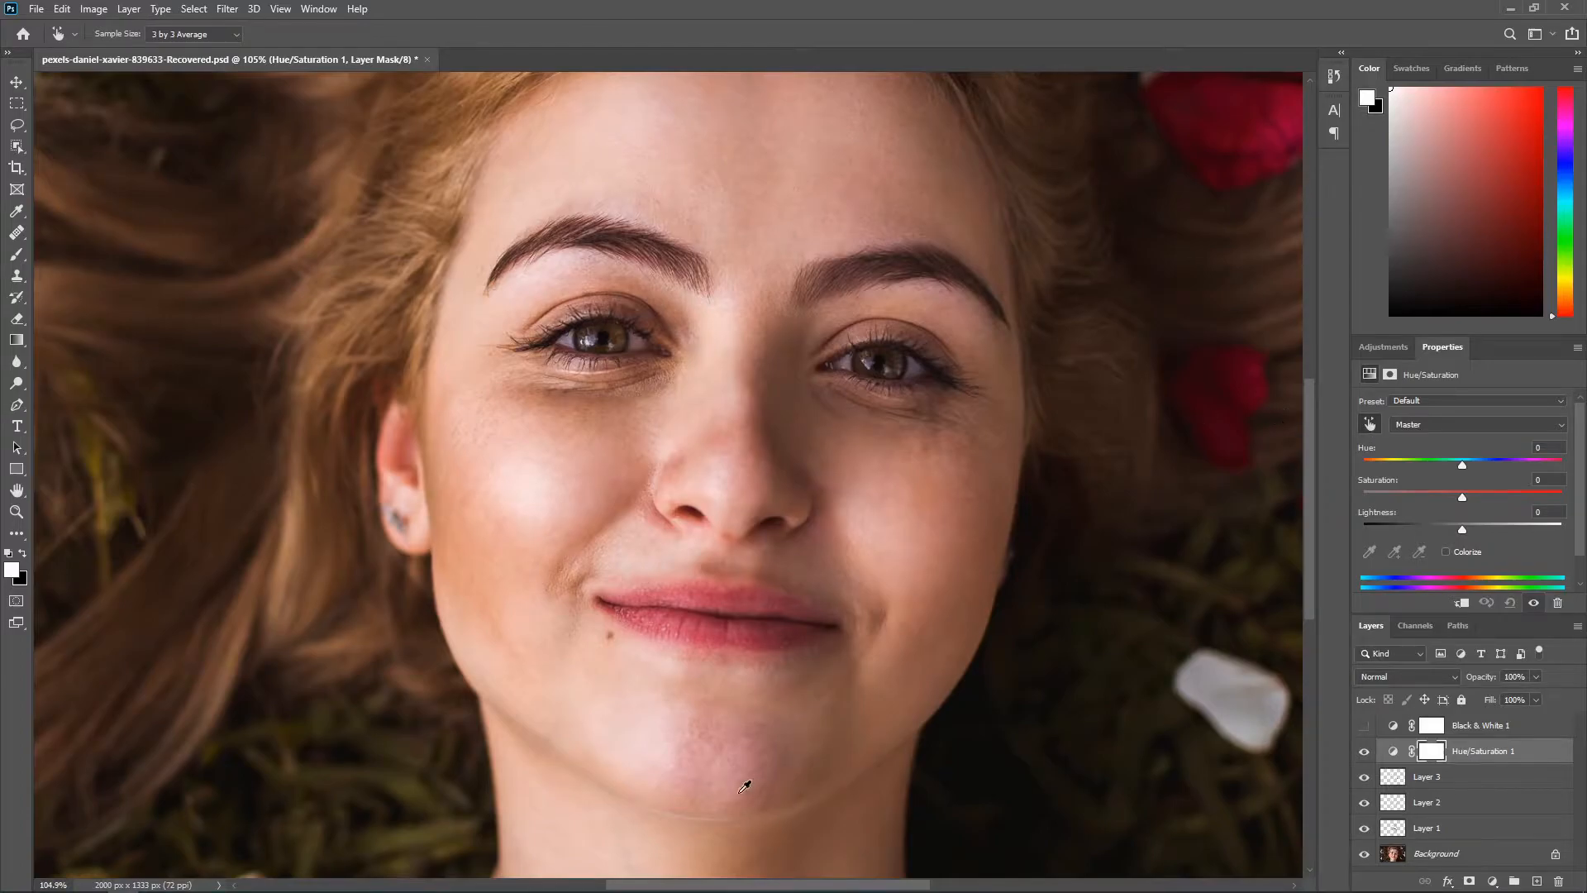
pyautogui.scroll(2, 746, 755)
pyautogui.scroll(2, 758, 726)
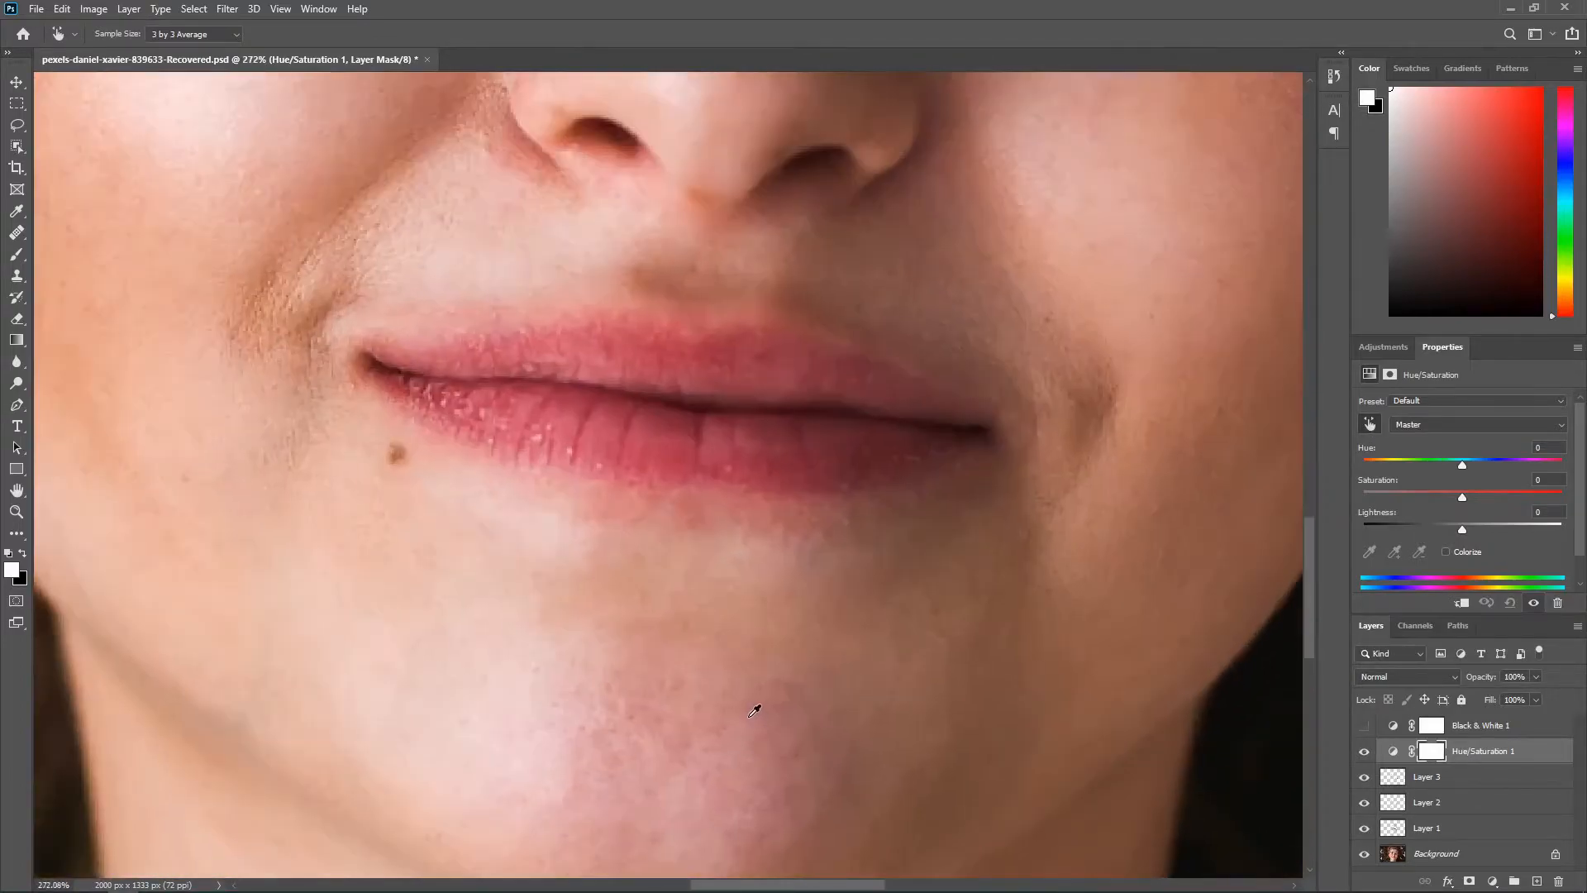
pyautogui.click(755, 704)
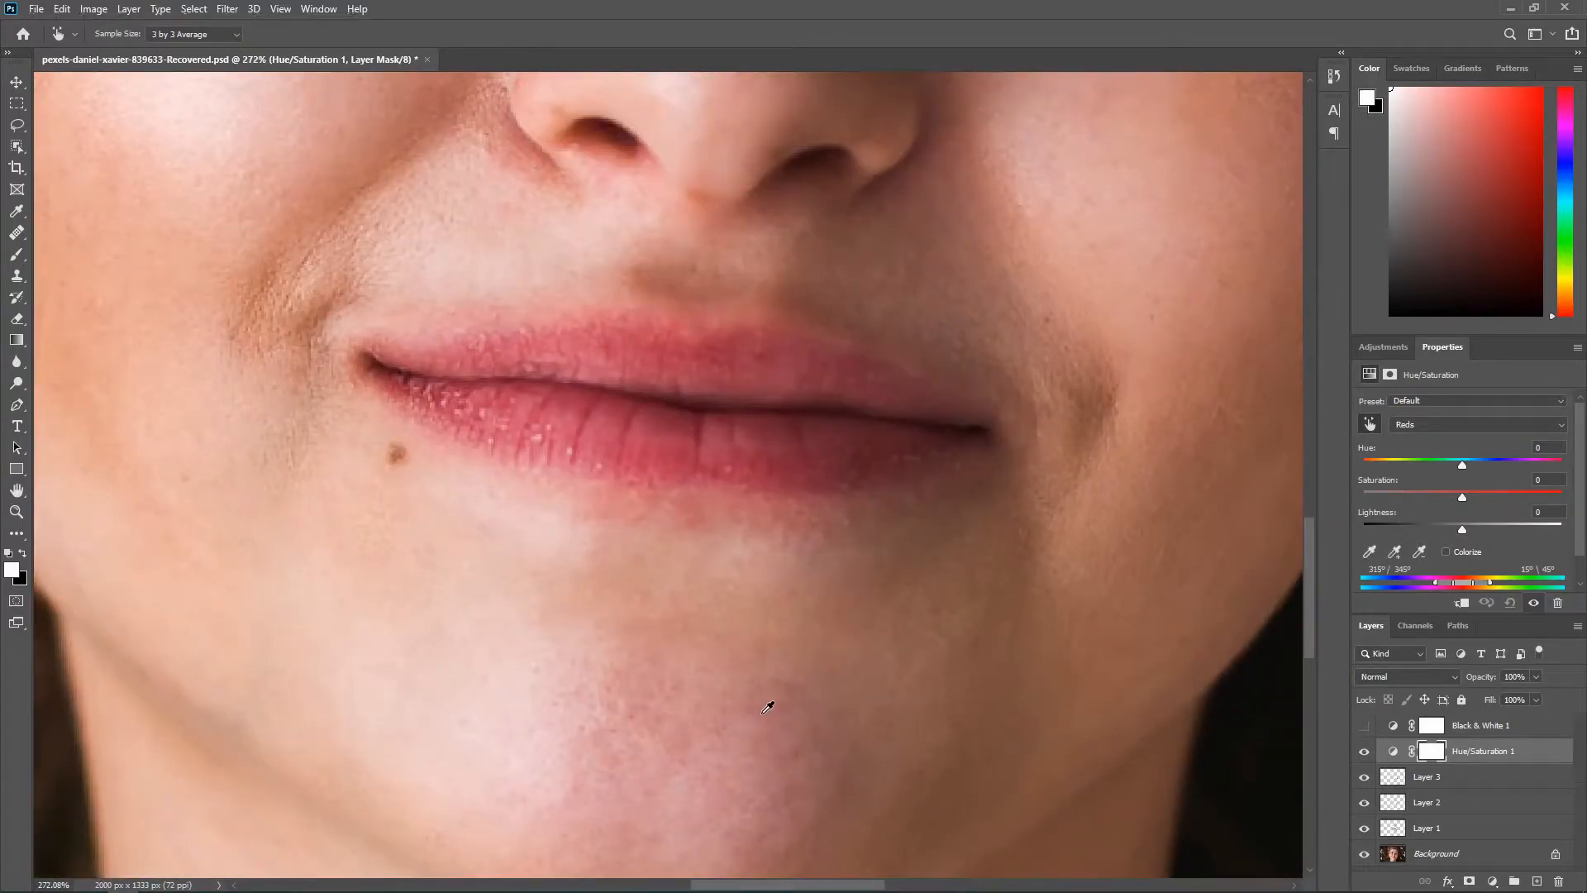
# Step: Enlarge the Hue/Saturation controls and set the Reds hue to -100 to expose the affected skin areas
pyautogui.click(1398, 549)
pyautogui.moveTo(1453, 348); pyautogui.dragTo(855, 238)
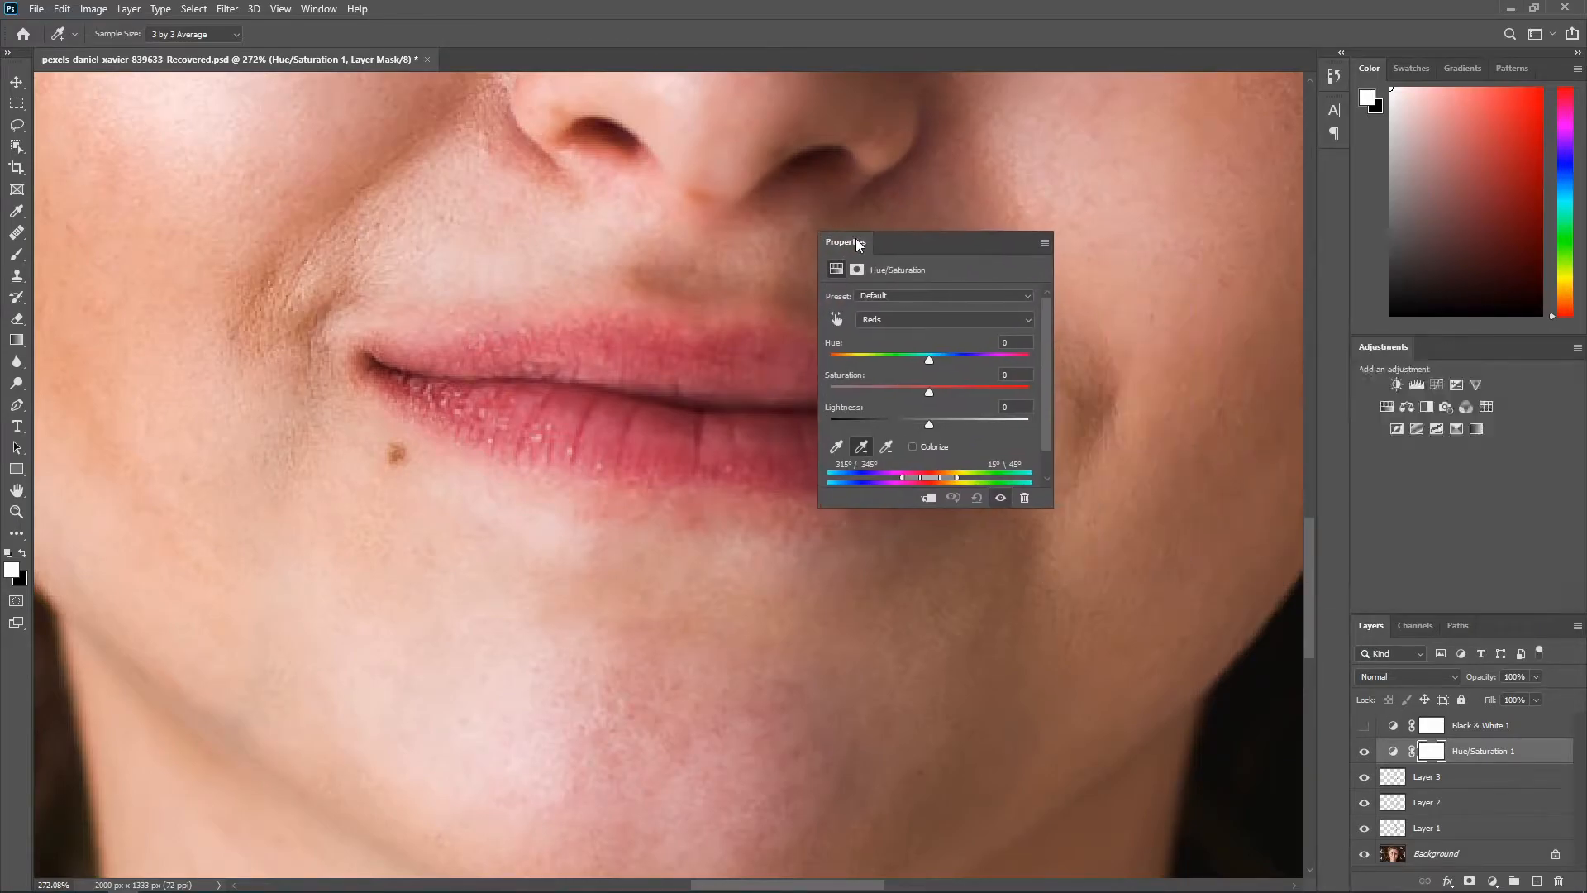
pyautogui.moveTo(1075, 361); pyautogui.dragTo(921, 379)
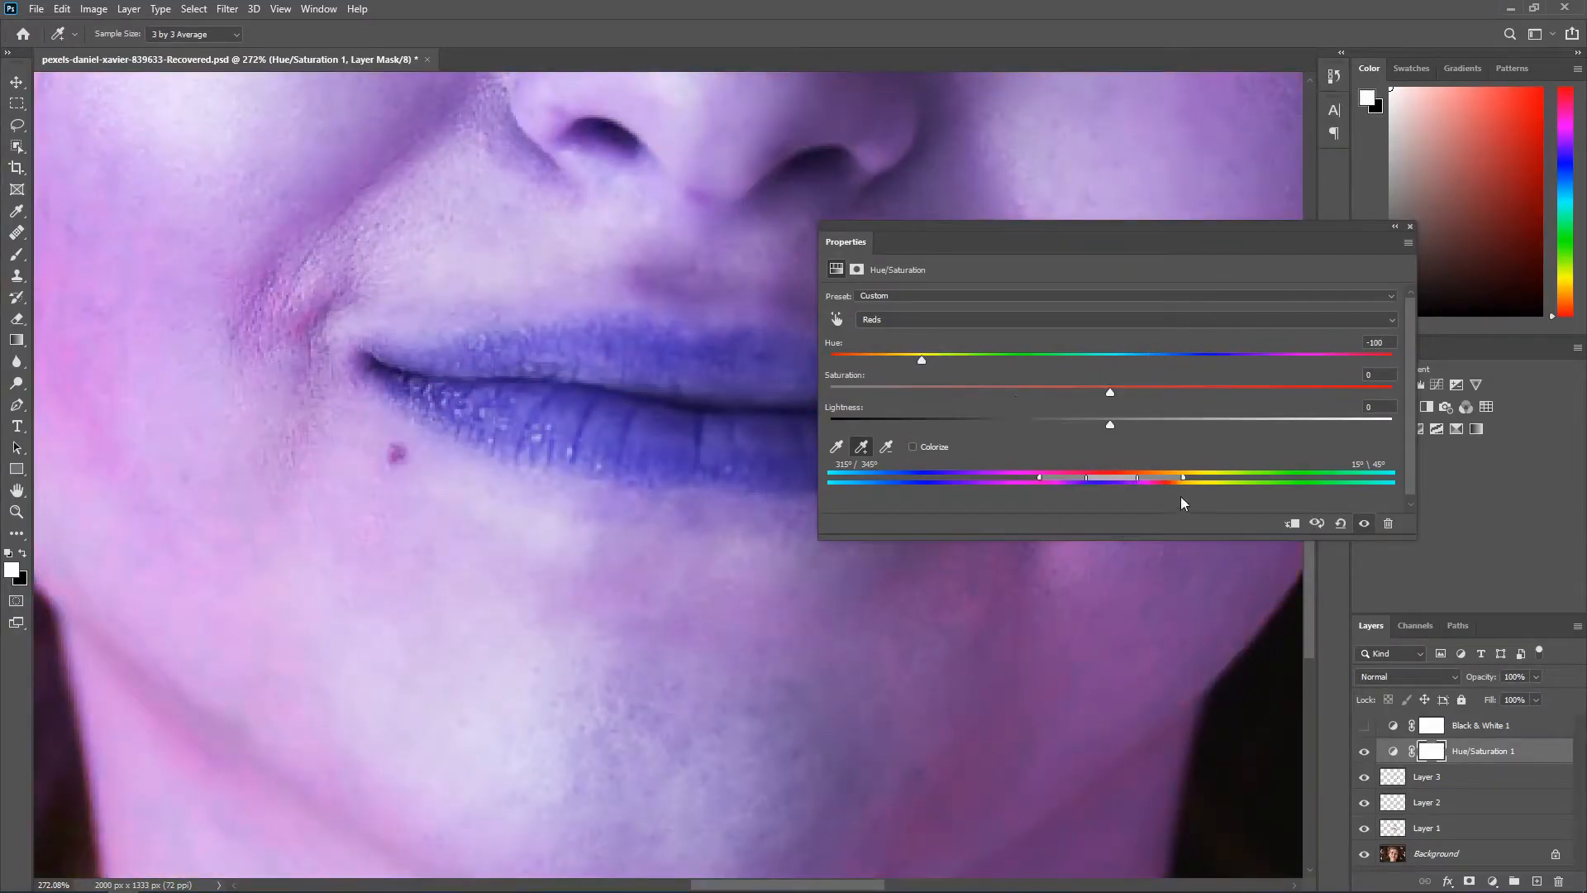
# Step: Narrow the Reds range to 336°/343° and 9°\15° so it isolates the reddish skin, and restore the controls' docked position
pyautogui.moveTo(1164, 480); pyautogui.dragTo(1138, 483)
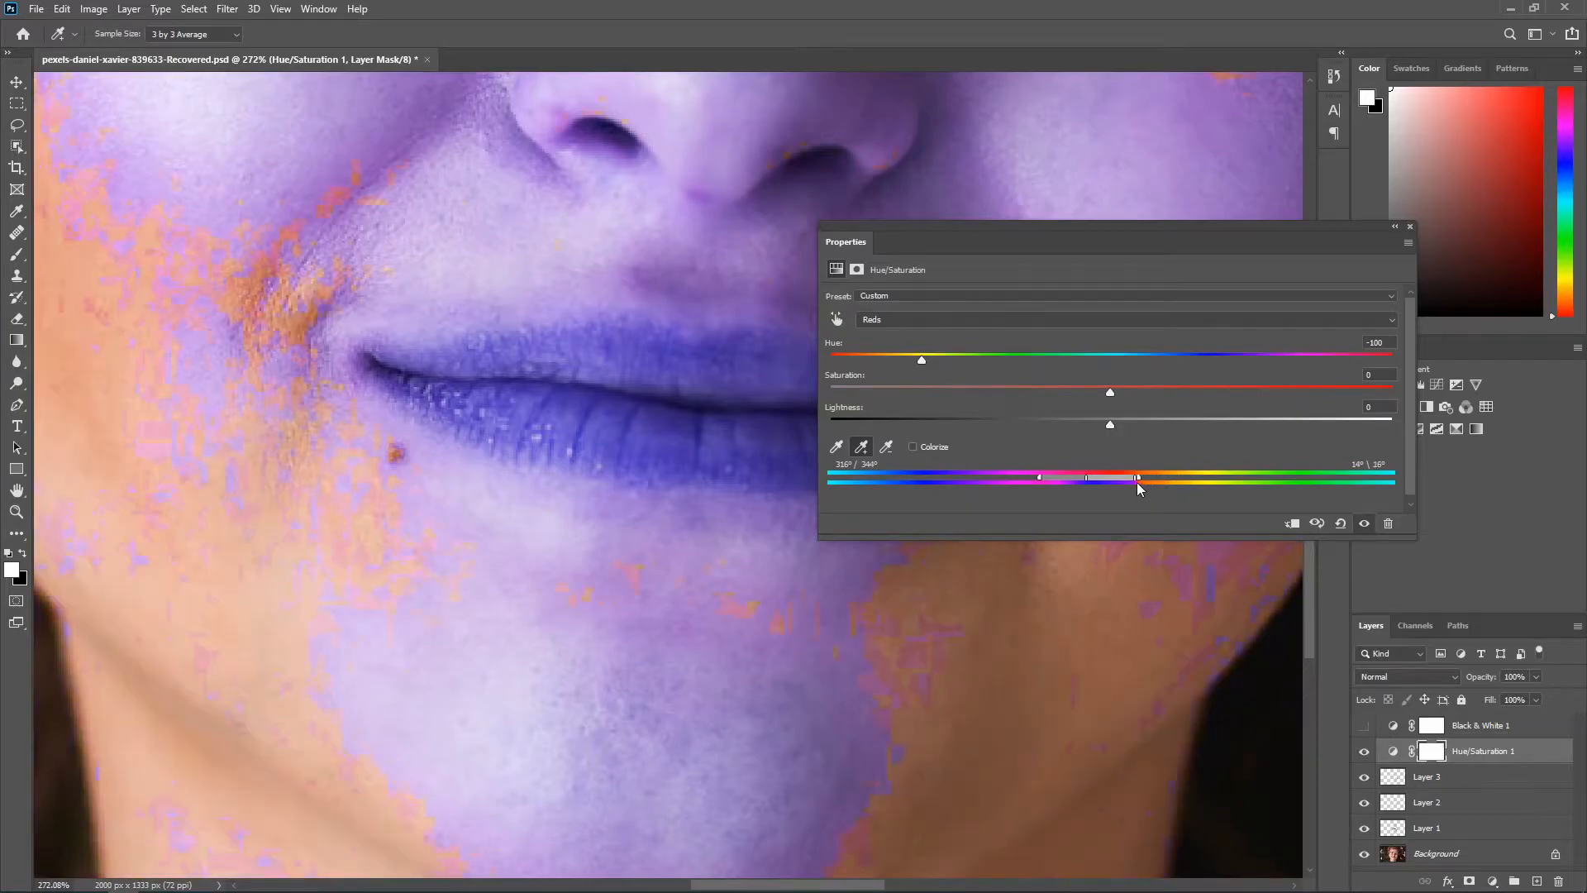
pyautogui.moveTo(1039, 482); pyautogui.dragTo(1089, 483)
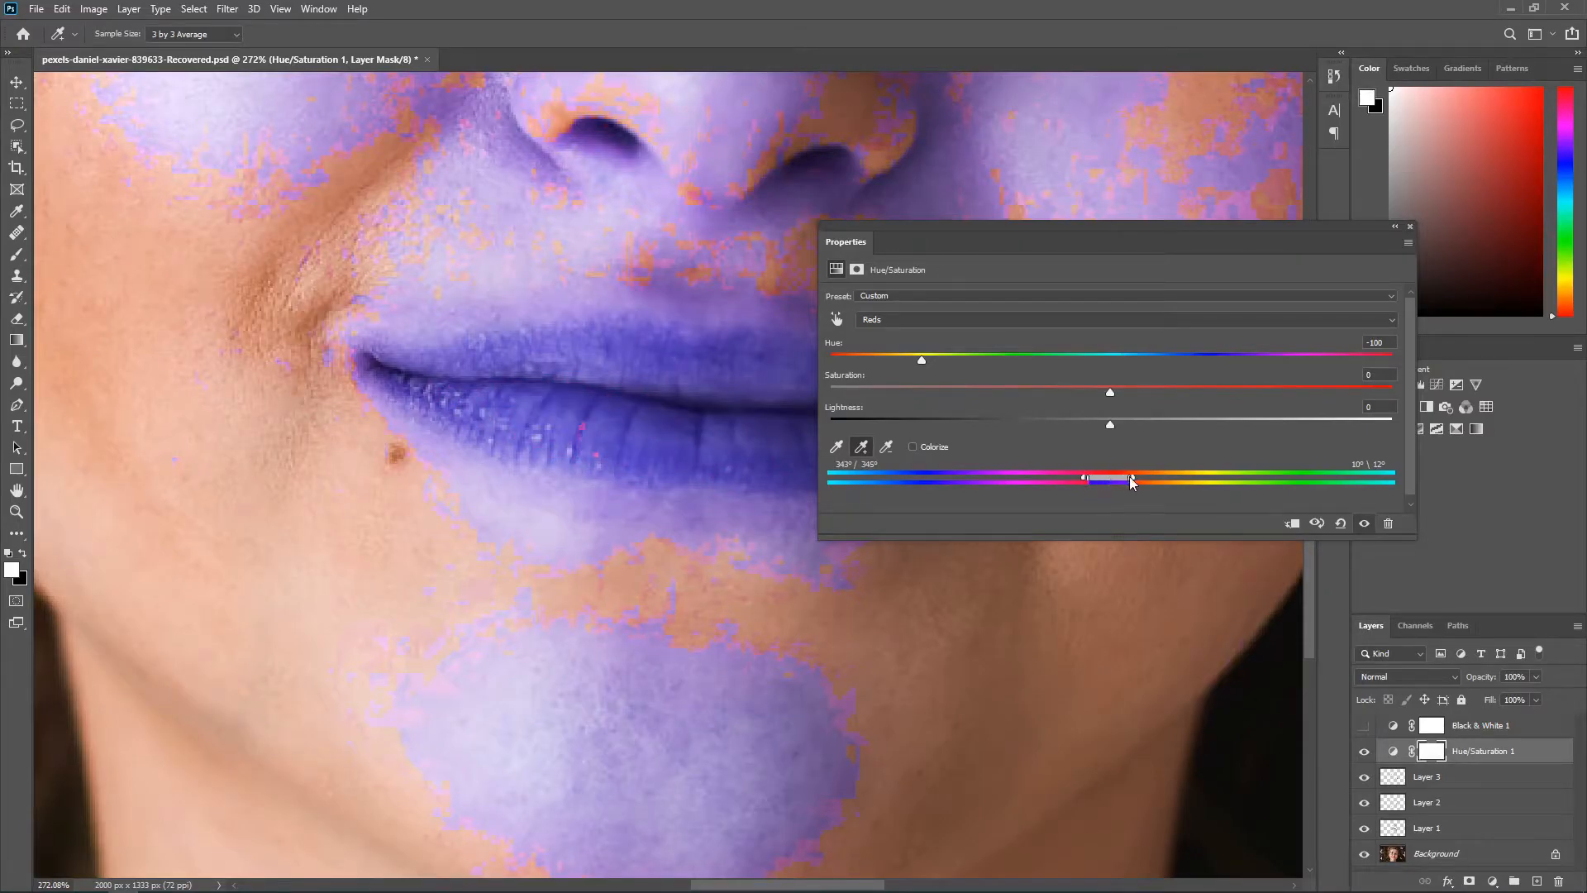
pyautogui.moveTo(1130, 482); pyautogui.dragTo(1129, 482)
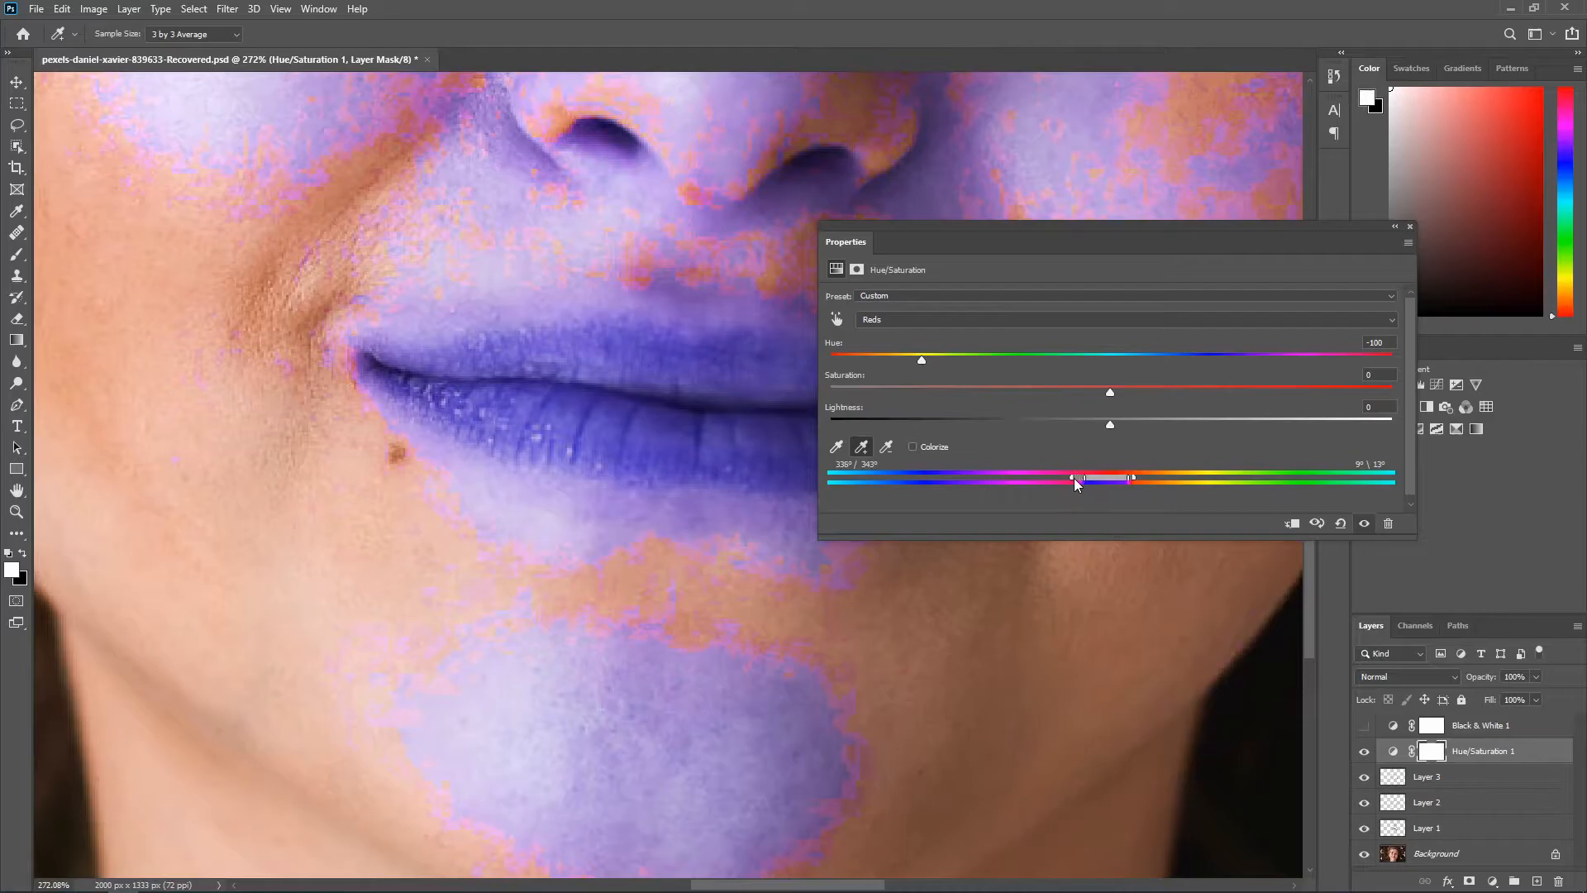
pyautogui.moveTo(1132, 479); pyautogui.dragTo(1136, 477)
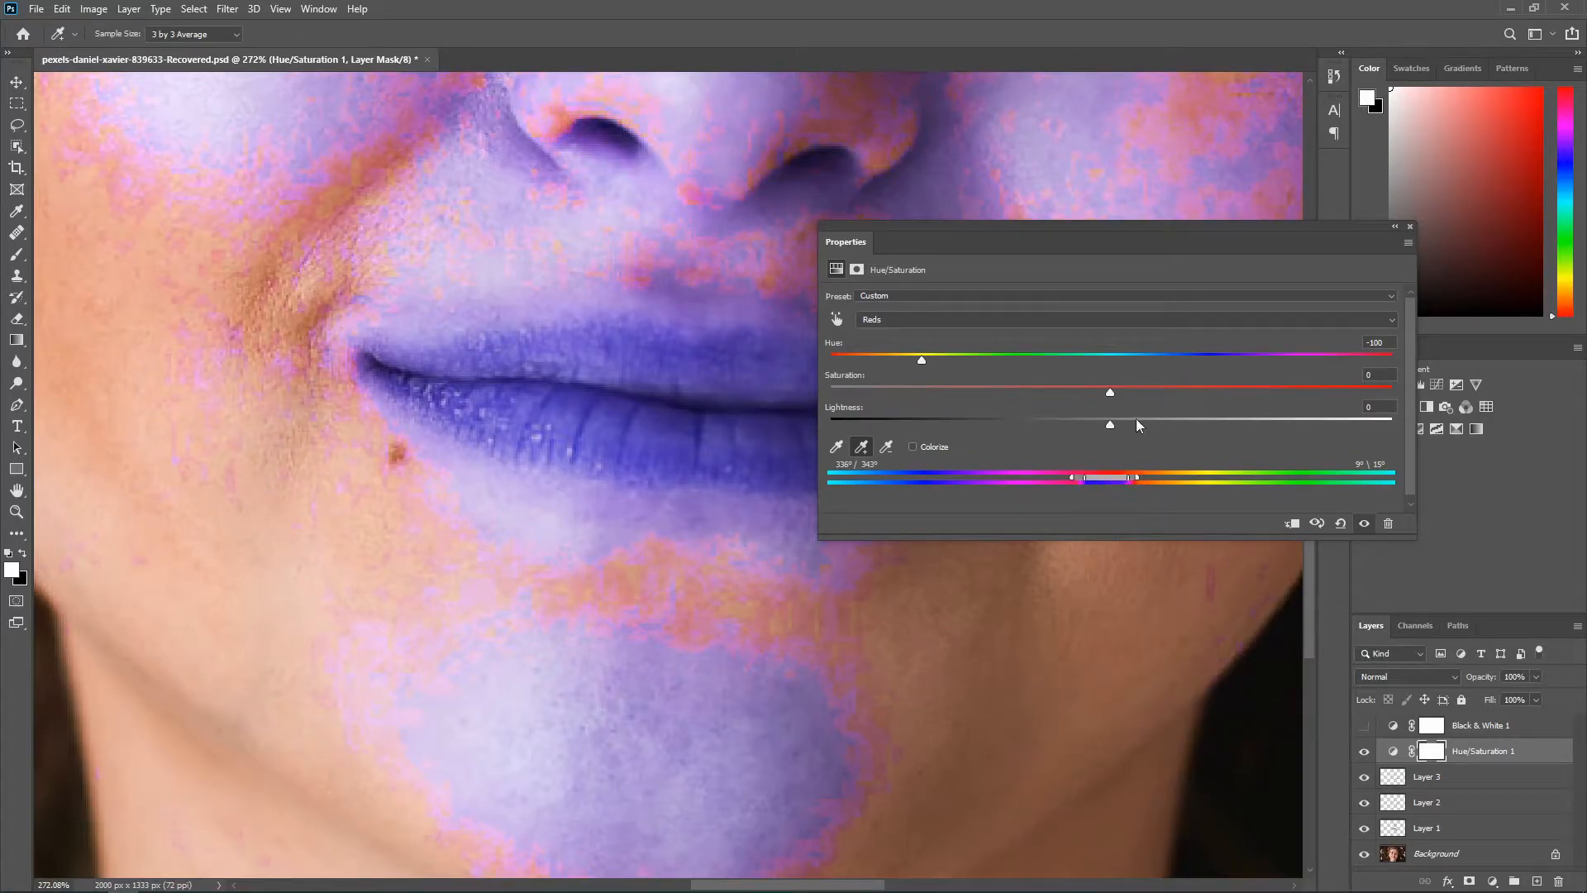
pyautogui.moveTo(842, 242); pyautogui.dragTo(1426, 359)
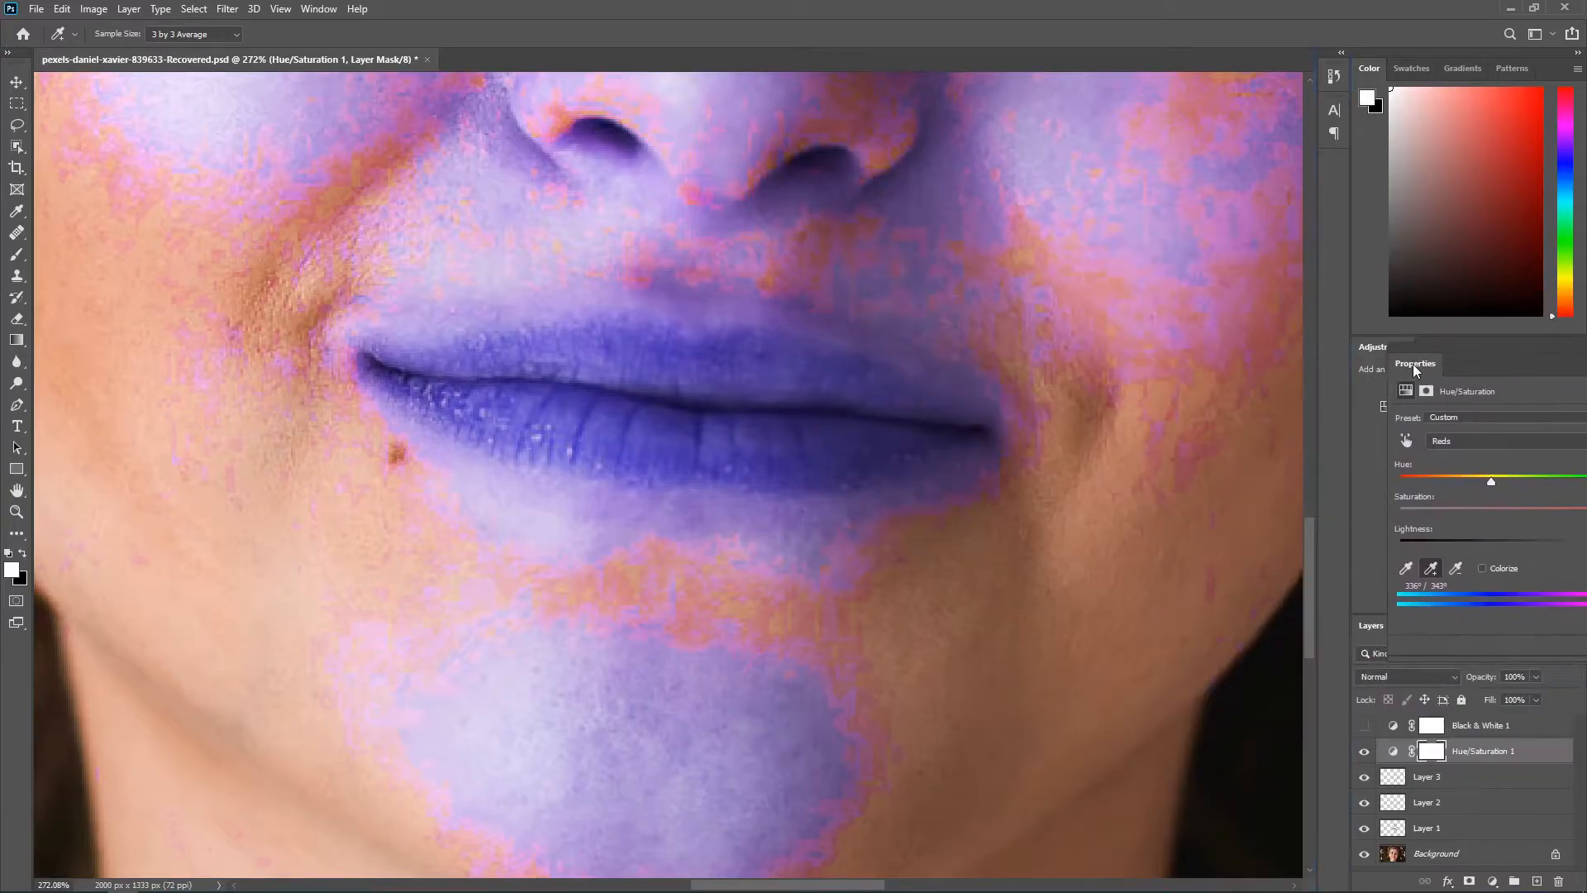
# Step: Reset the Reds hue to 0 and set it to 8 to neutralise the skin redness
pyautogui.scroll(-5, 939, 460)
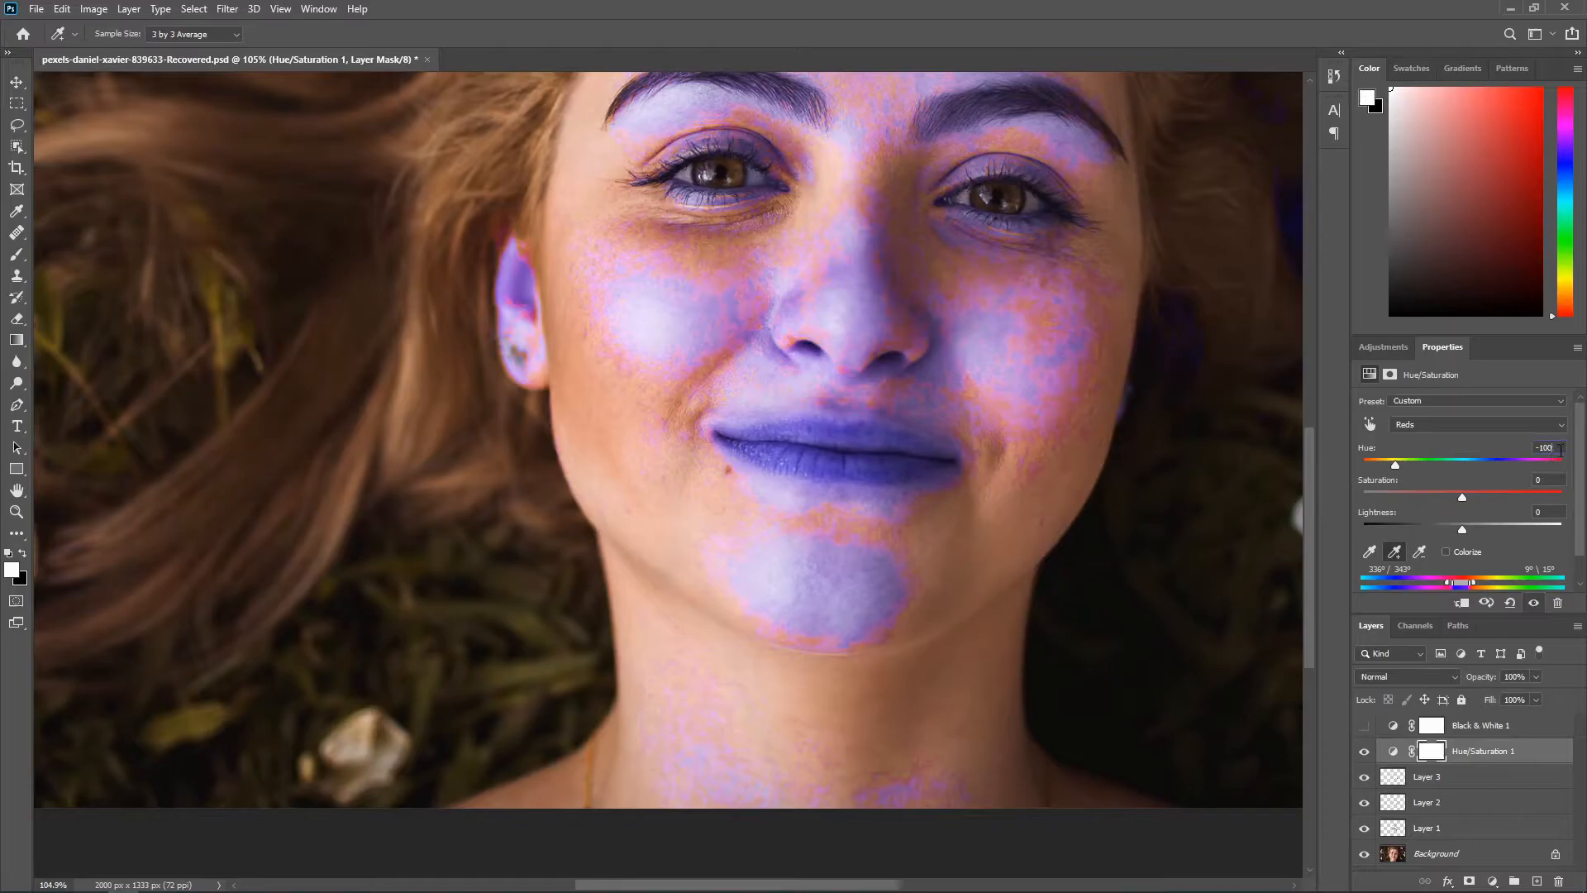
pyautogui.write('0')
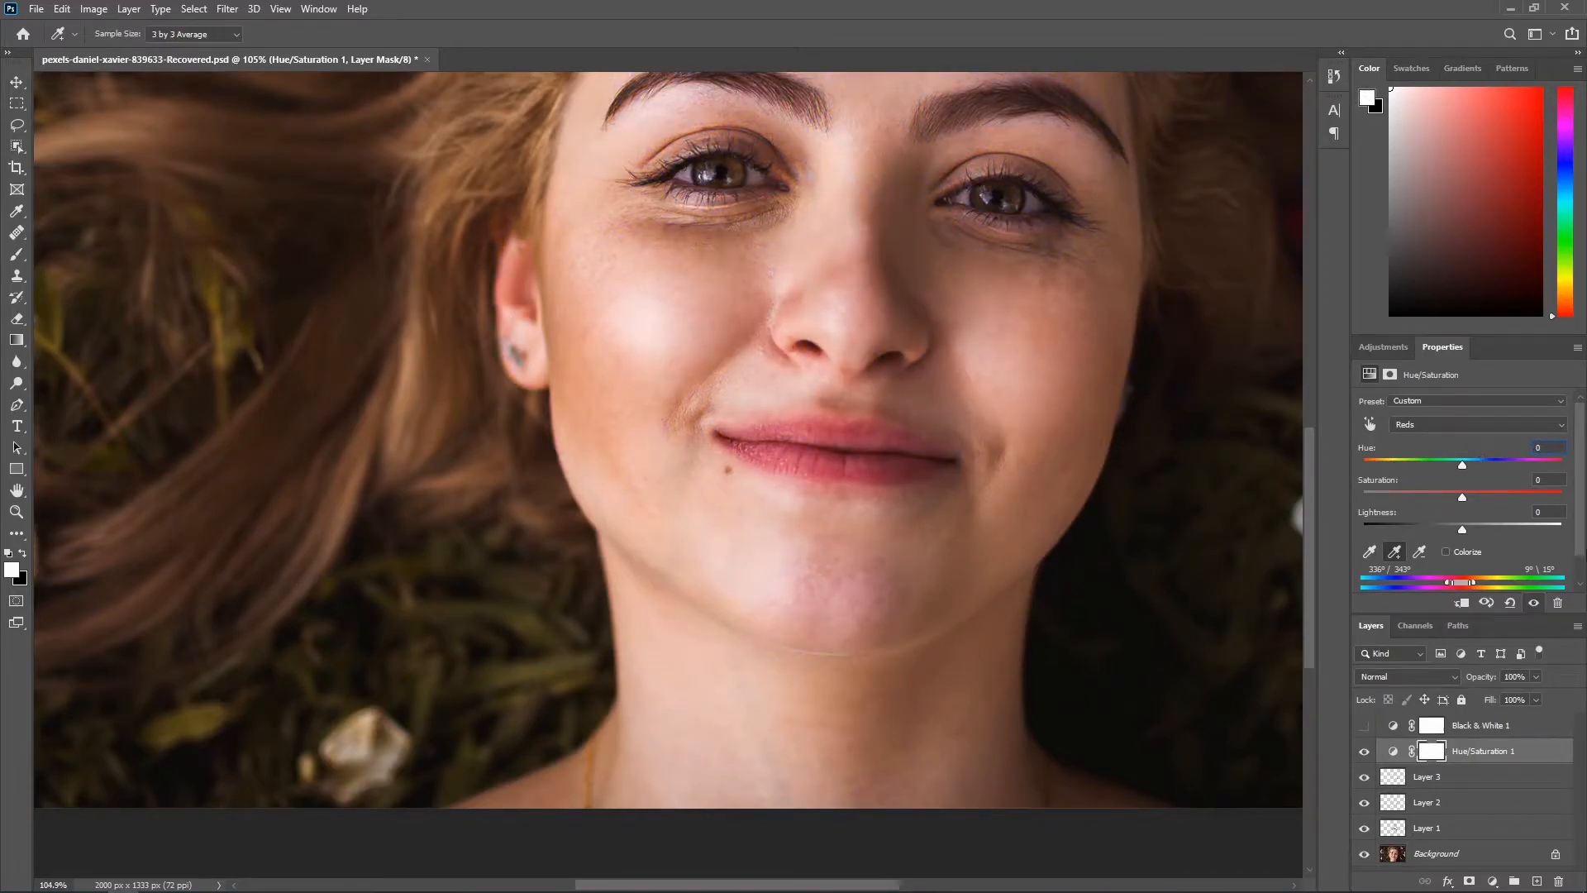
pyautogui.moveTo(1465, 466)
pyautogui.mouseDown()
pyautogui.moveTo(1494, 467)
pyautogui.moveTo(1478, 474)
pyautogui.mouseUp()
pyautogui.press('BackSpace')
pyautogui.press('BackSpace')
pyautogui.press('BackSpace')
pyautogui.write('8')
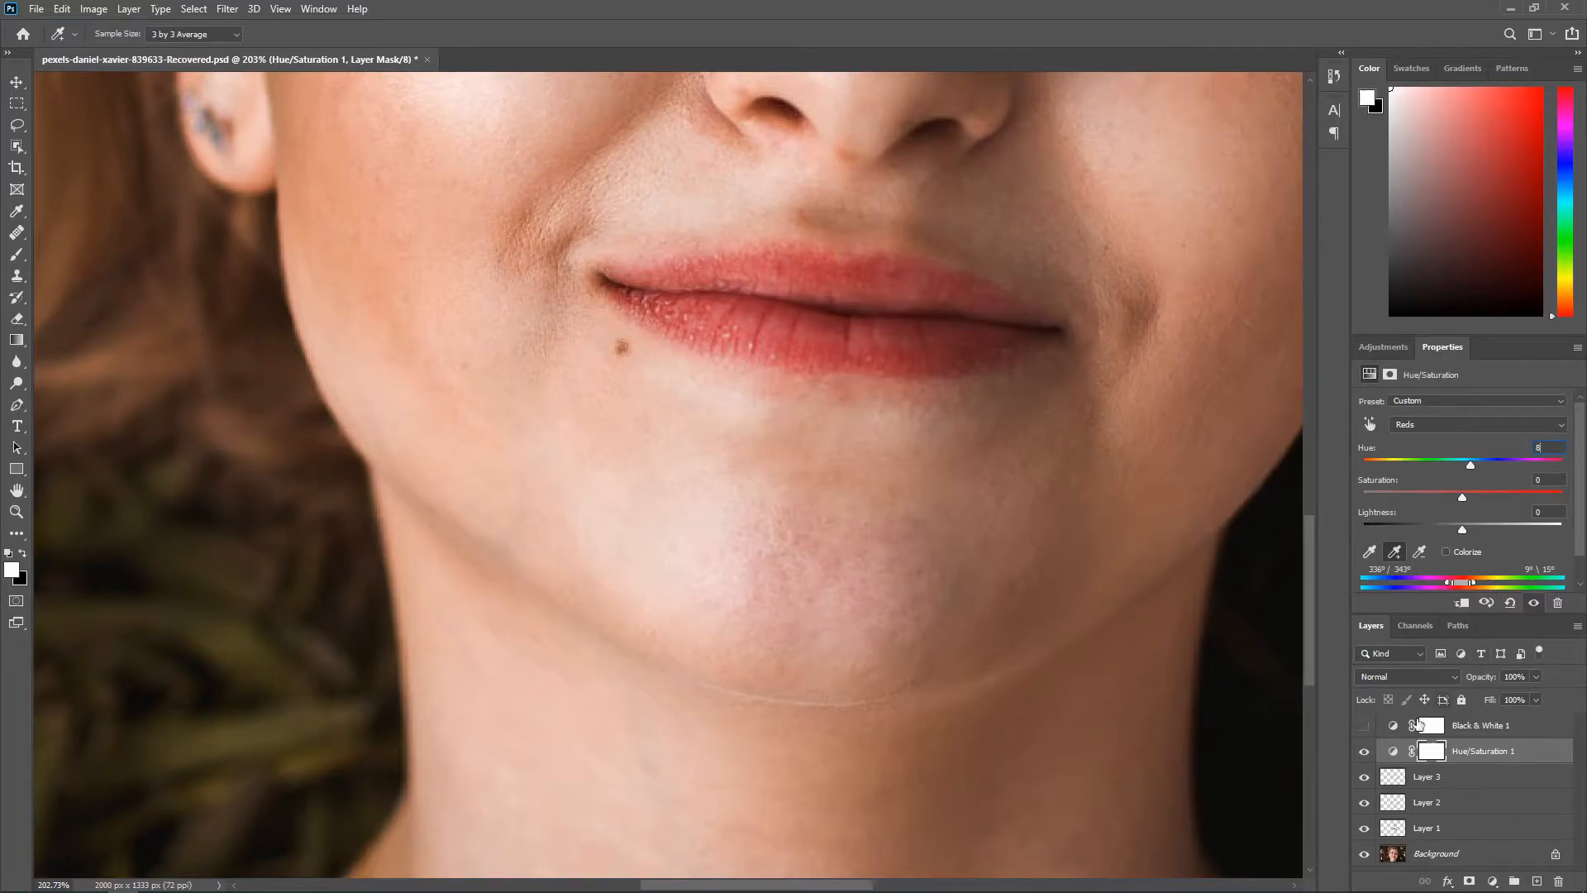
# Step: Invert the Hue/Saturation 1 layer mask to black
pyautogui.click(1433, 752)
pyautogui.press('j')
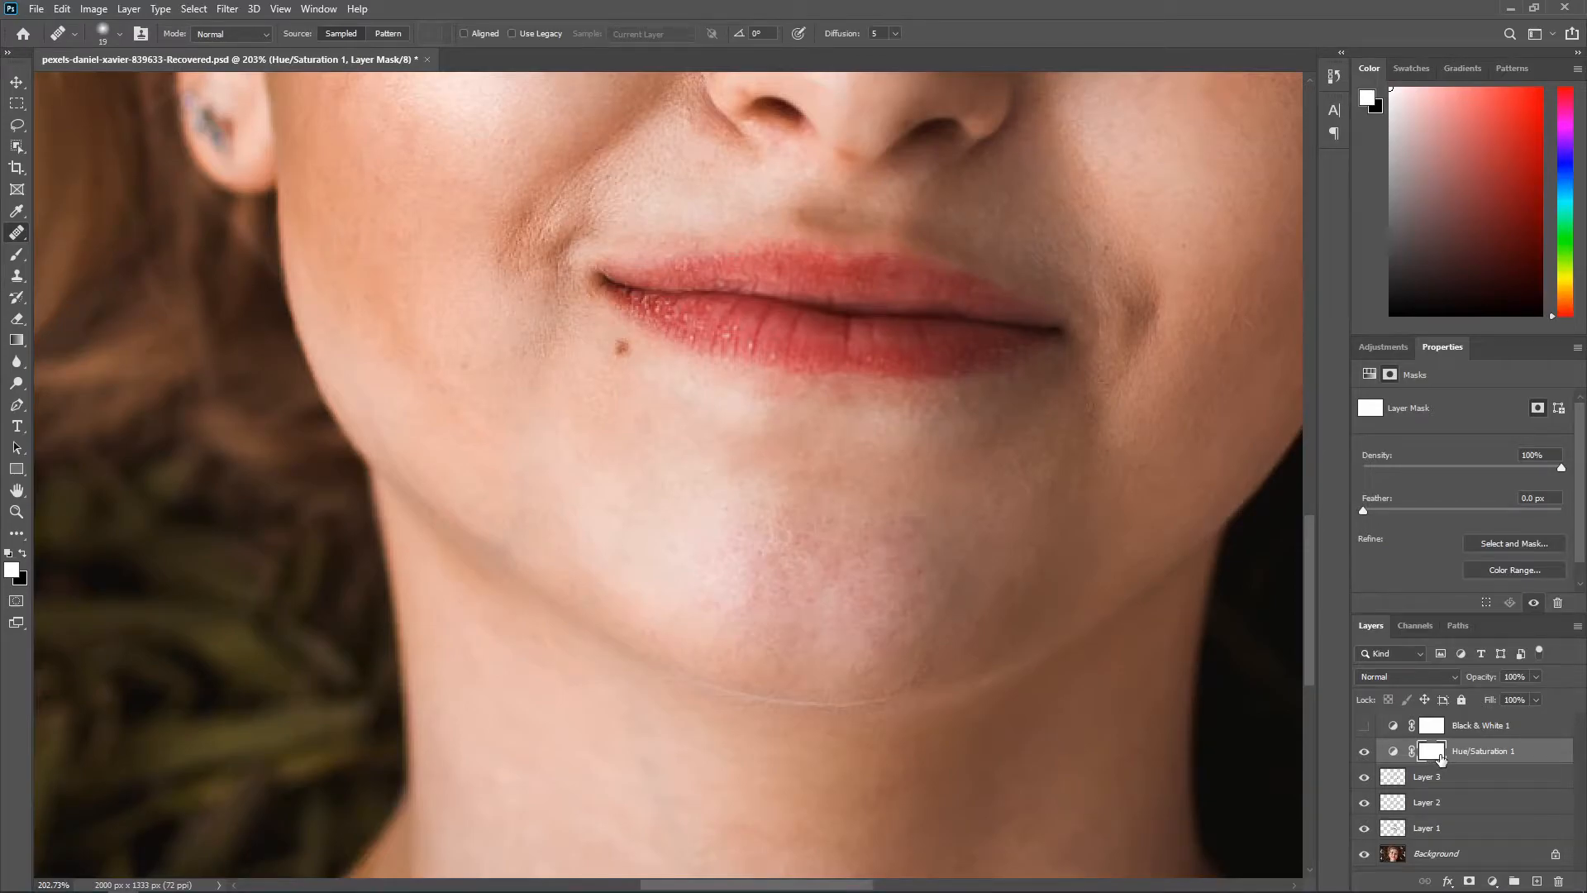
pyautogui.hotkey('ctrl', 'i')
# Step: Paint white on the Hue/Saturation mask over the reddish chin with the Brush tool at 34% flow
pyautogui.press('b')
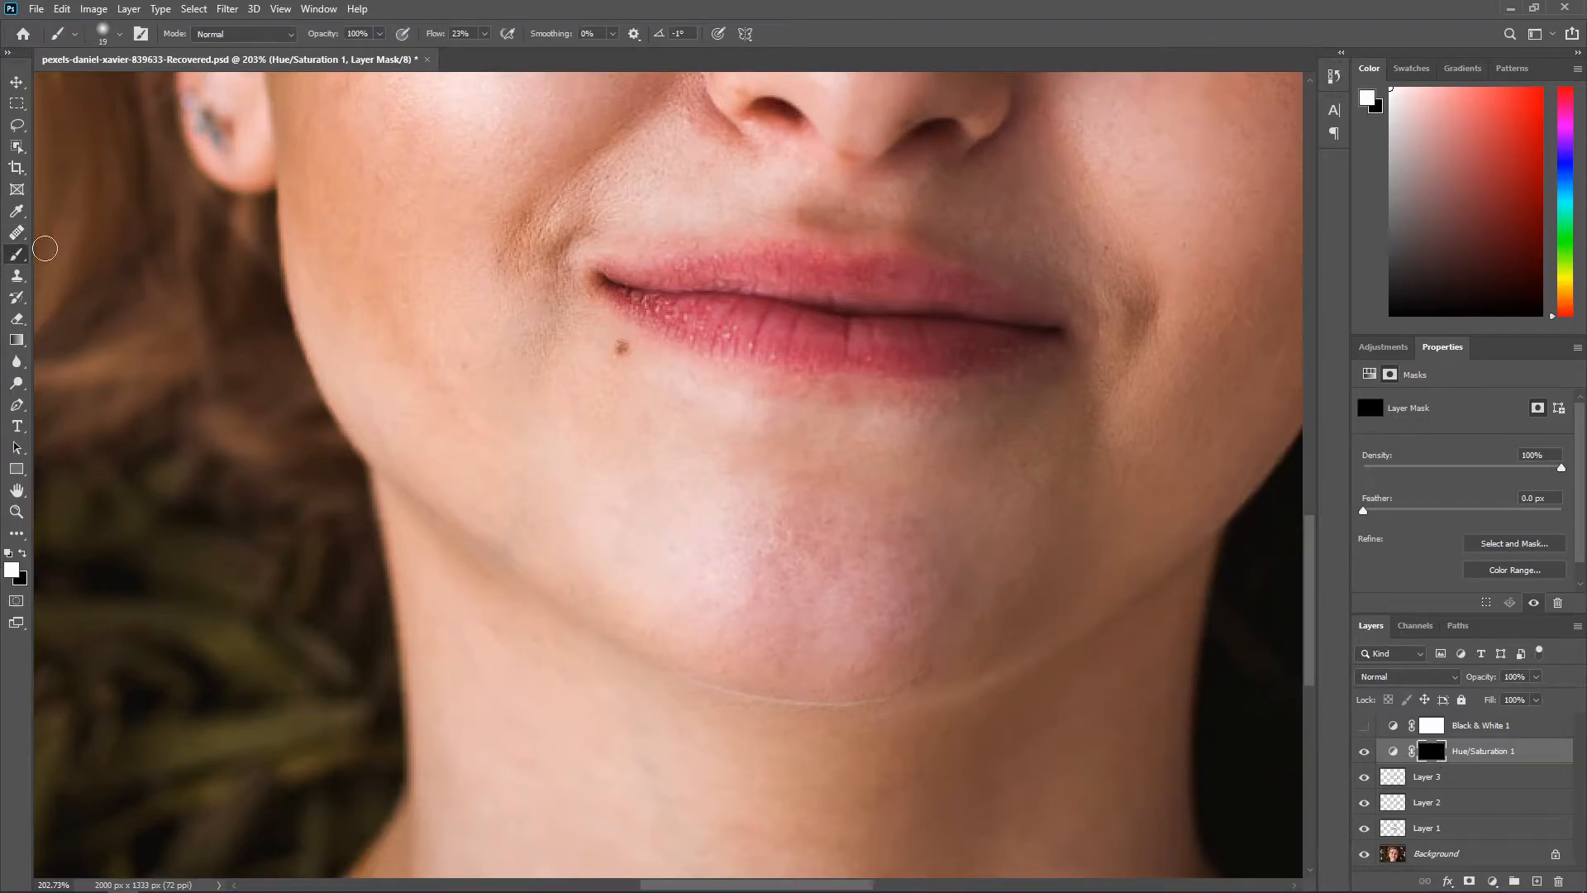
pyautogui.rightClick(17, 254)
pyautogui.click(105, 256)
pyautogui.scroll(5, 844, 509)
pyautogui.scroll(-3, 843, 508)
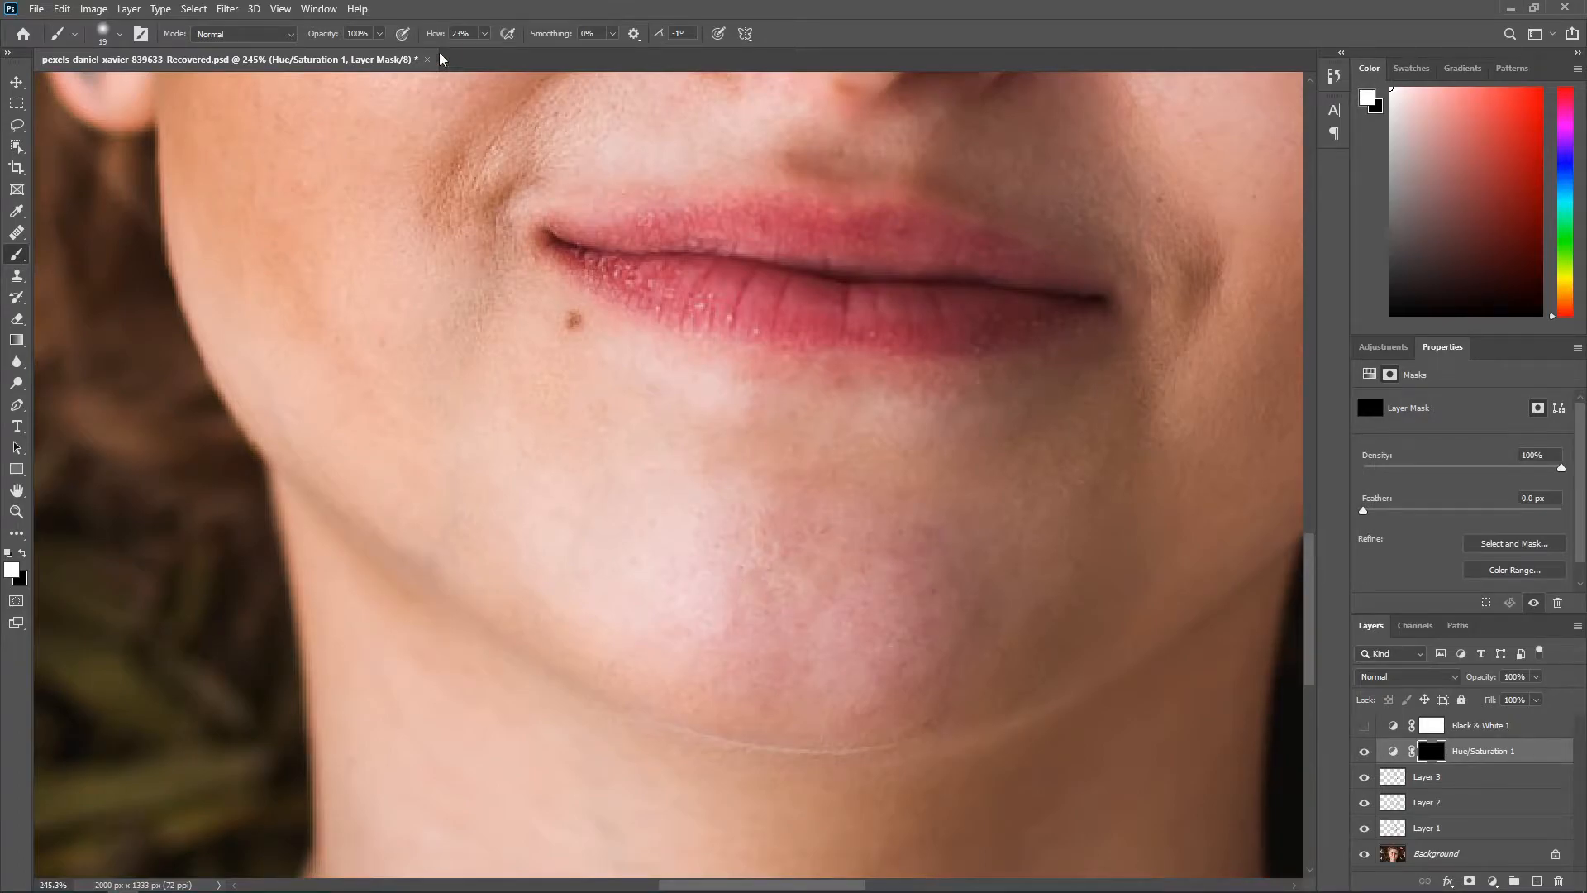
pyautogui.moveTo(431, 35); pyautogui.dragTo(441, 35)
pyautogui.moveTo(889, 552); pyautogui.dragTo(934, 563)
pyautogui.moveTo(753, 635)
pyautogui.mouseDown()
pyautogui.moveTo(680, 587)
pyautogui.moveTo(909, 649)
pyautogui.moveTo(941, 676)
pyautogui.moveTo(969, 621)
pyautogui.moveTo(916, 543)
pyautogui.moveTo(740, 570)
pyautogui.mouseUp()
pyautogui.hotkey('ctrl', '0')
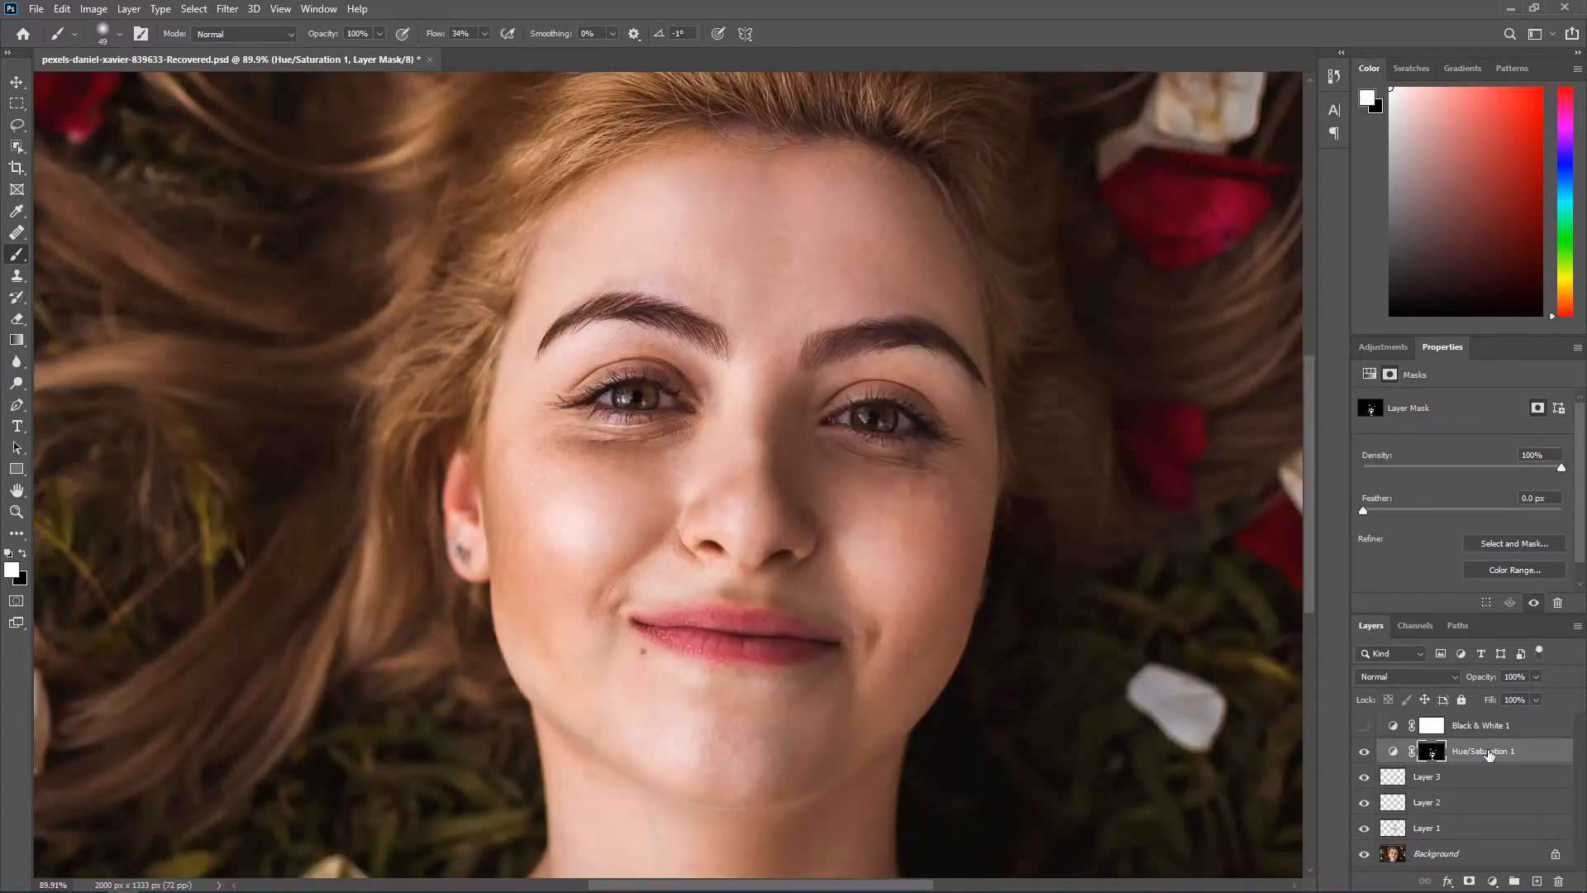
# Step: Stamp all visible layers onto a new layer above Hue/Saturation 1 and hide the layers beneath it
pyautogui.click(1535, 881)
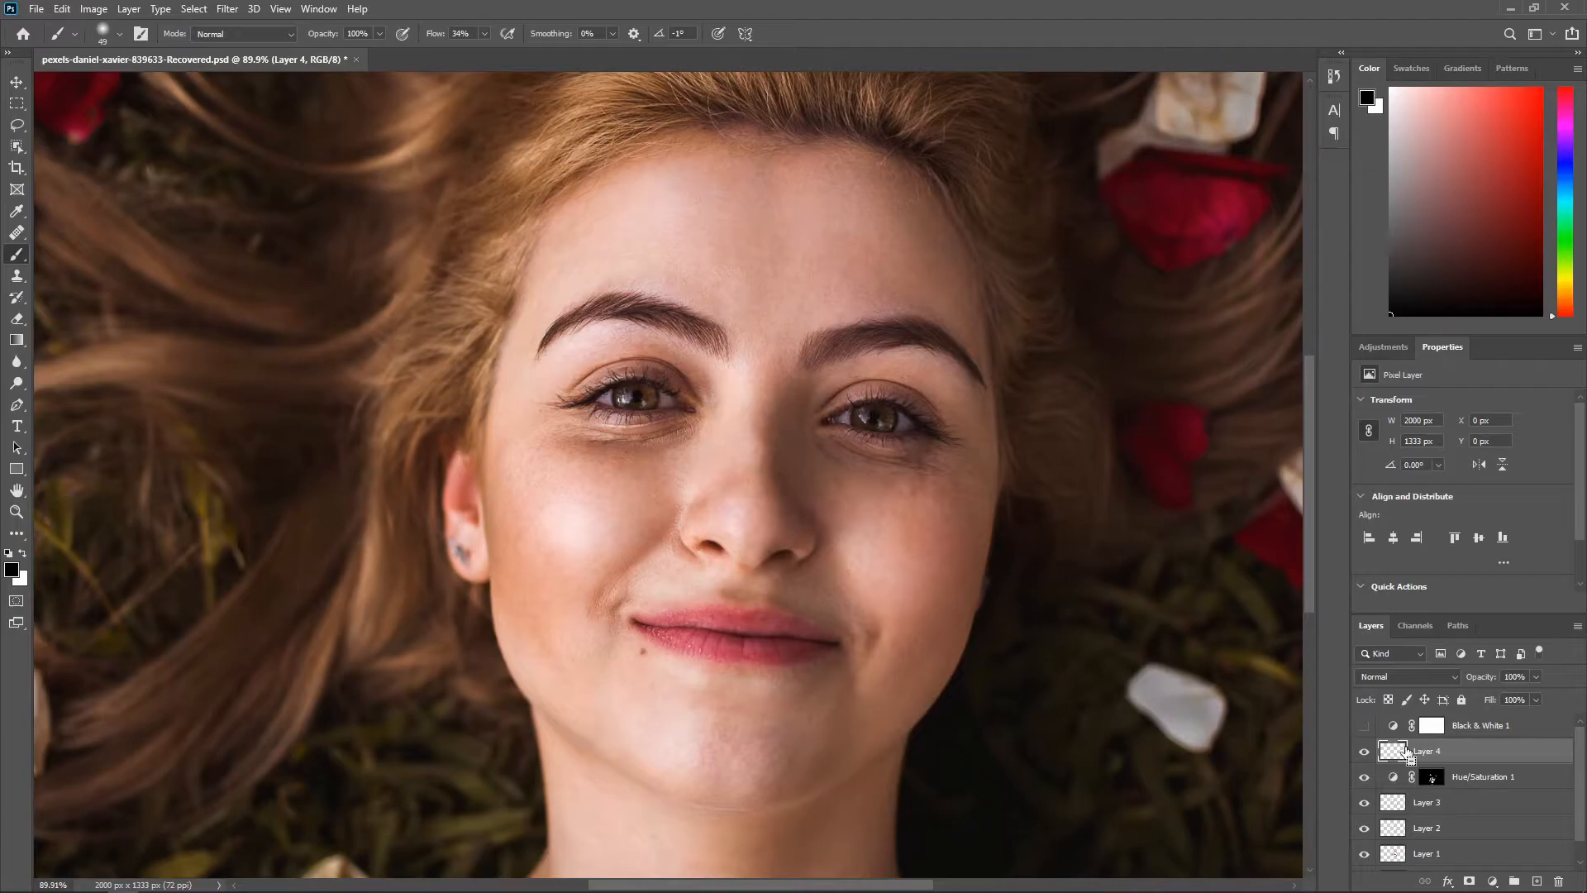
pyautogui.hotkey('ctrl', 'alt', 'shift', 'e')
pyautogui.scroll(-1, 1388, 744)
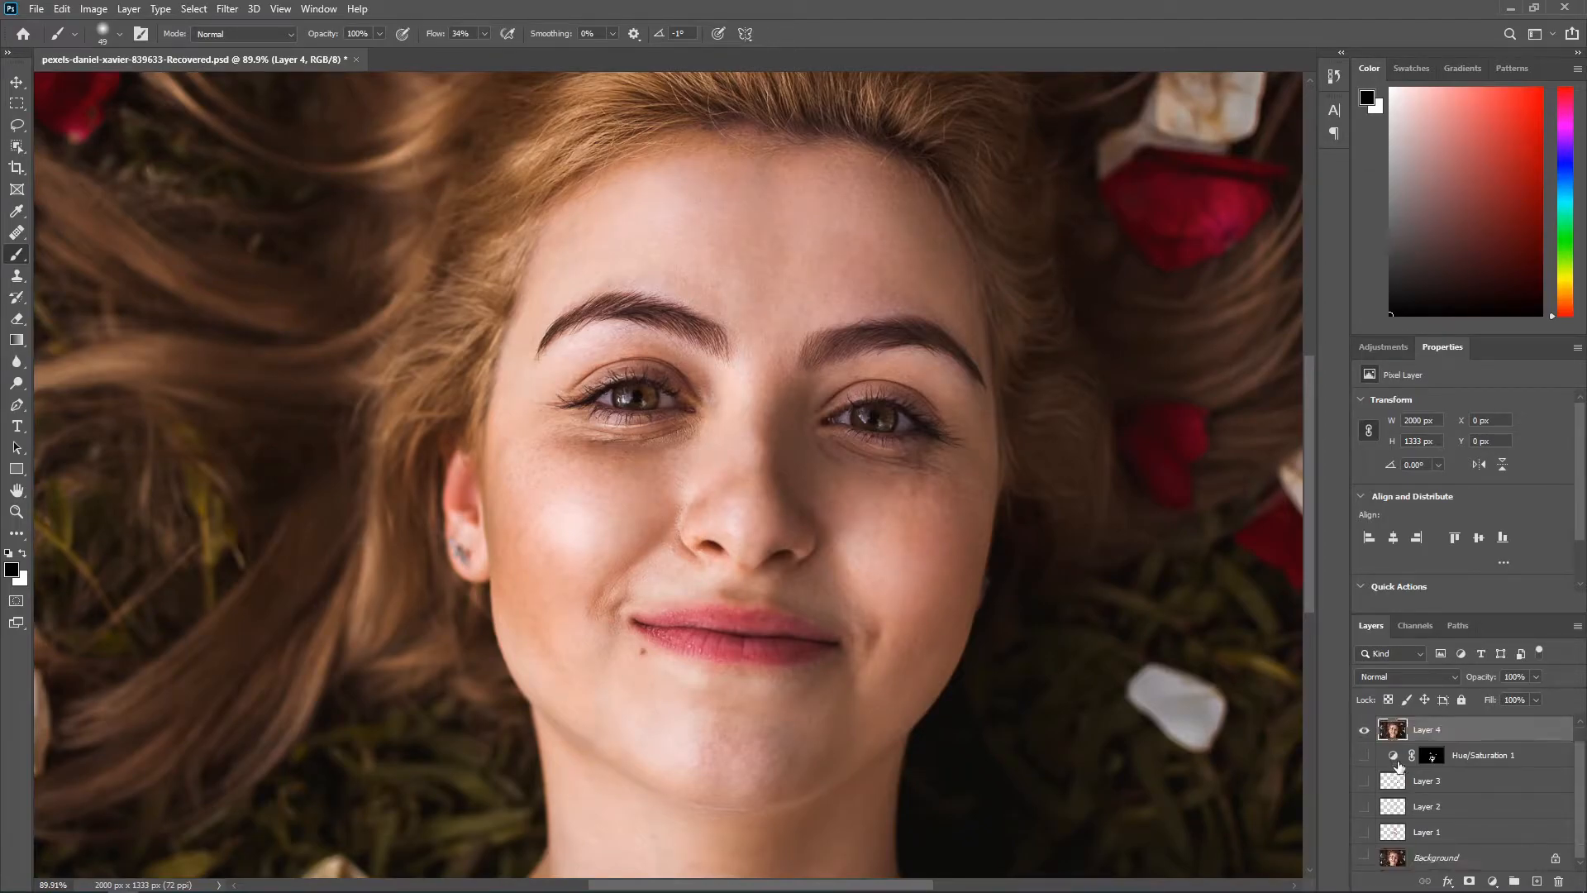
pyautogui.scroll(1, 1366, 758)
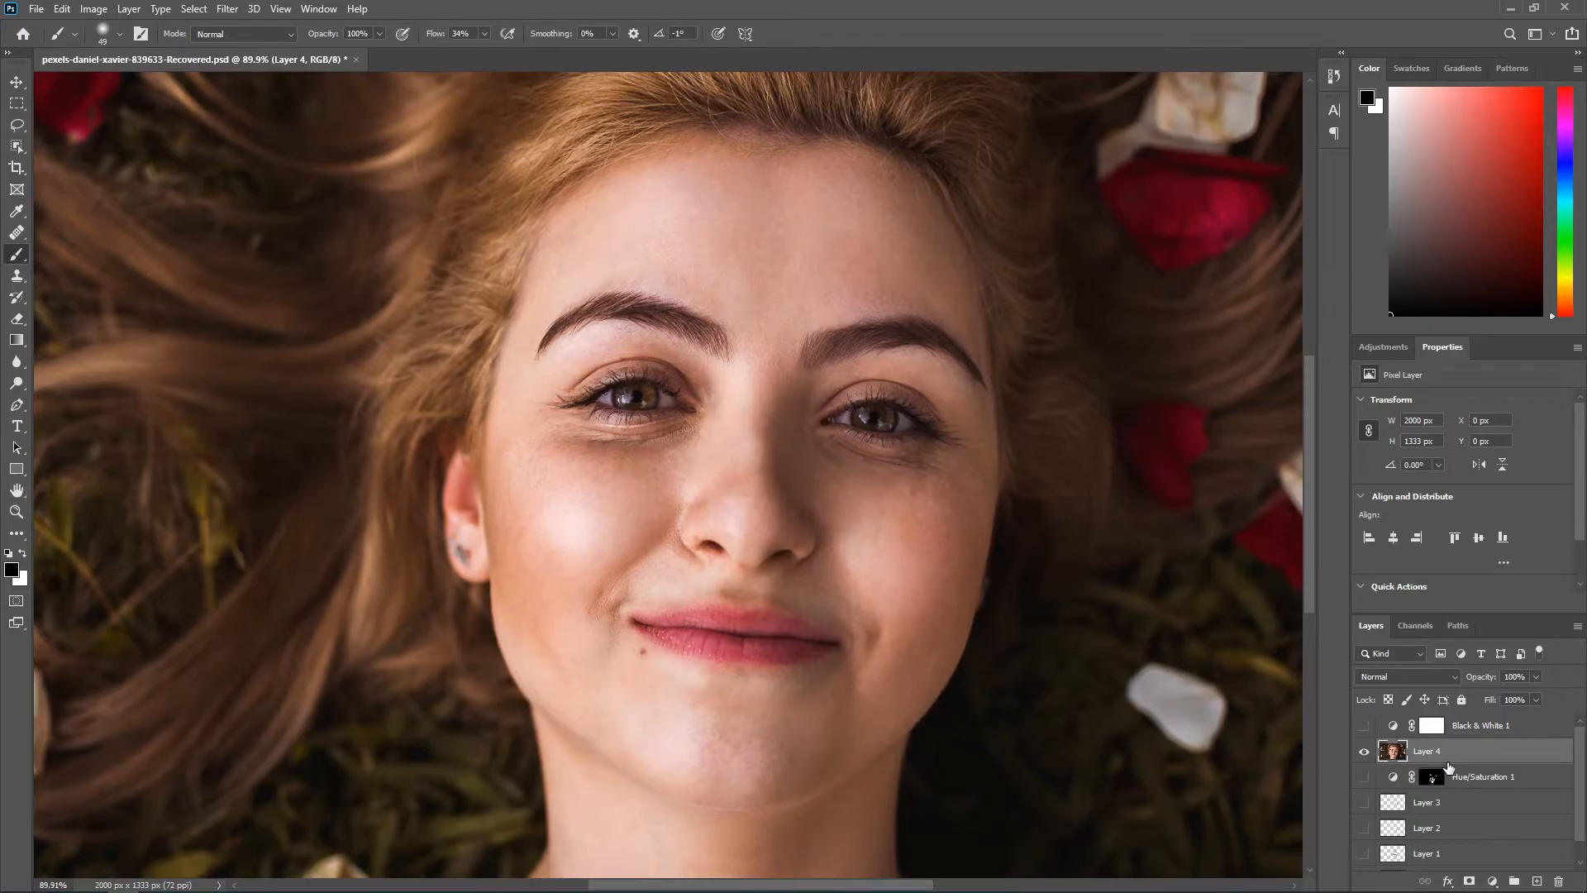
# Step: Duplicate Layer 4 and apply a light Gaussian Blur to the lower copy, judging the radius on the eye detail
pyautogui.hotkey('ctrl', 'j')
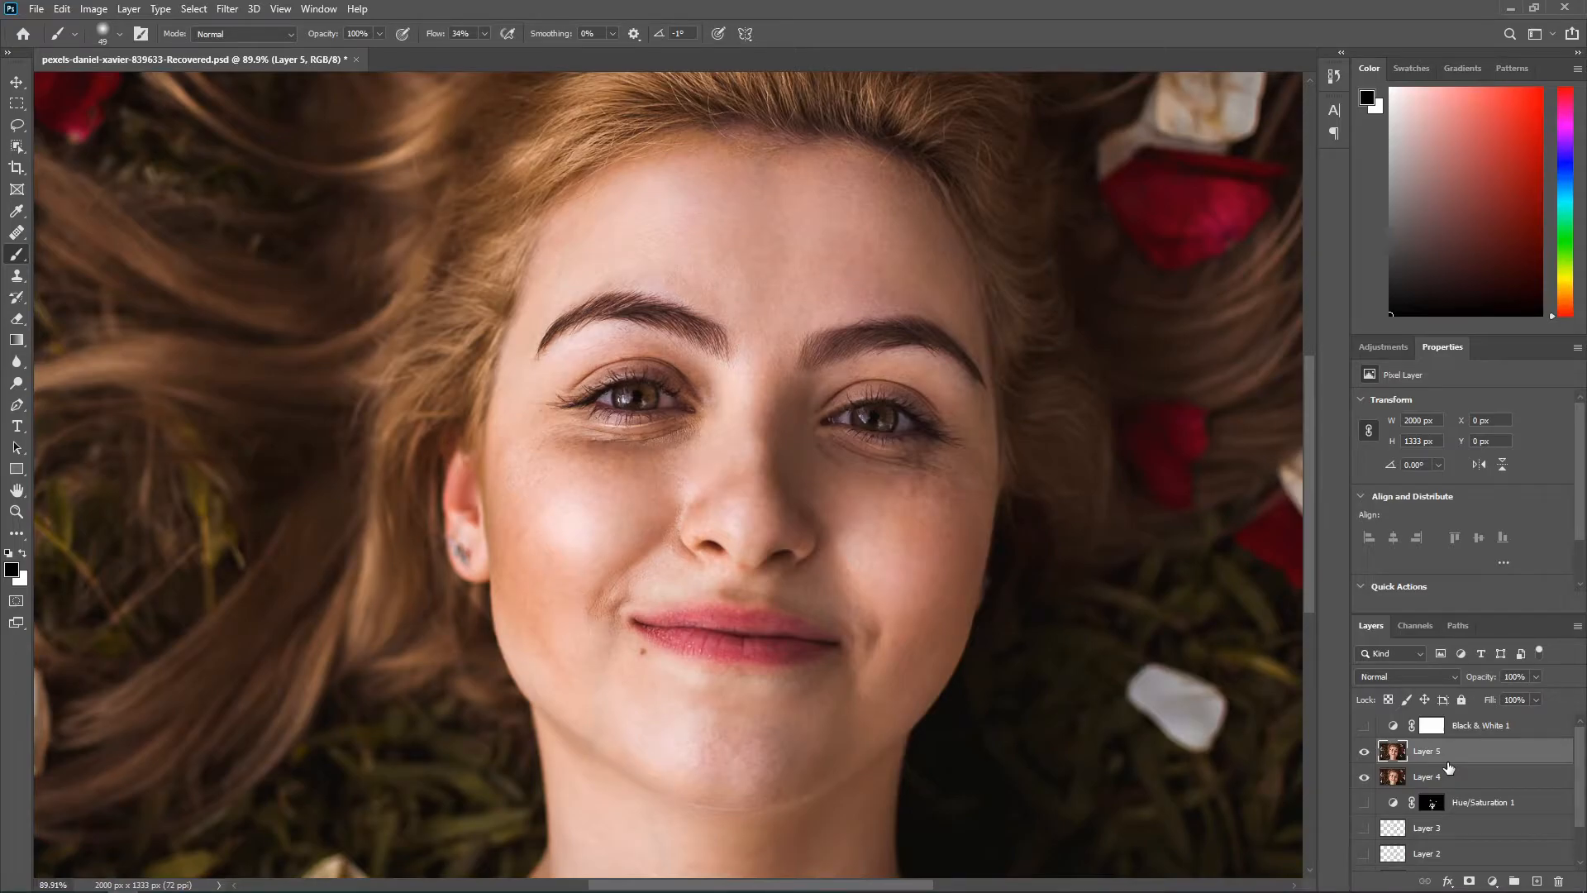
pyautogui.click(1458, 786)
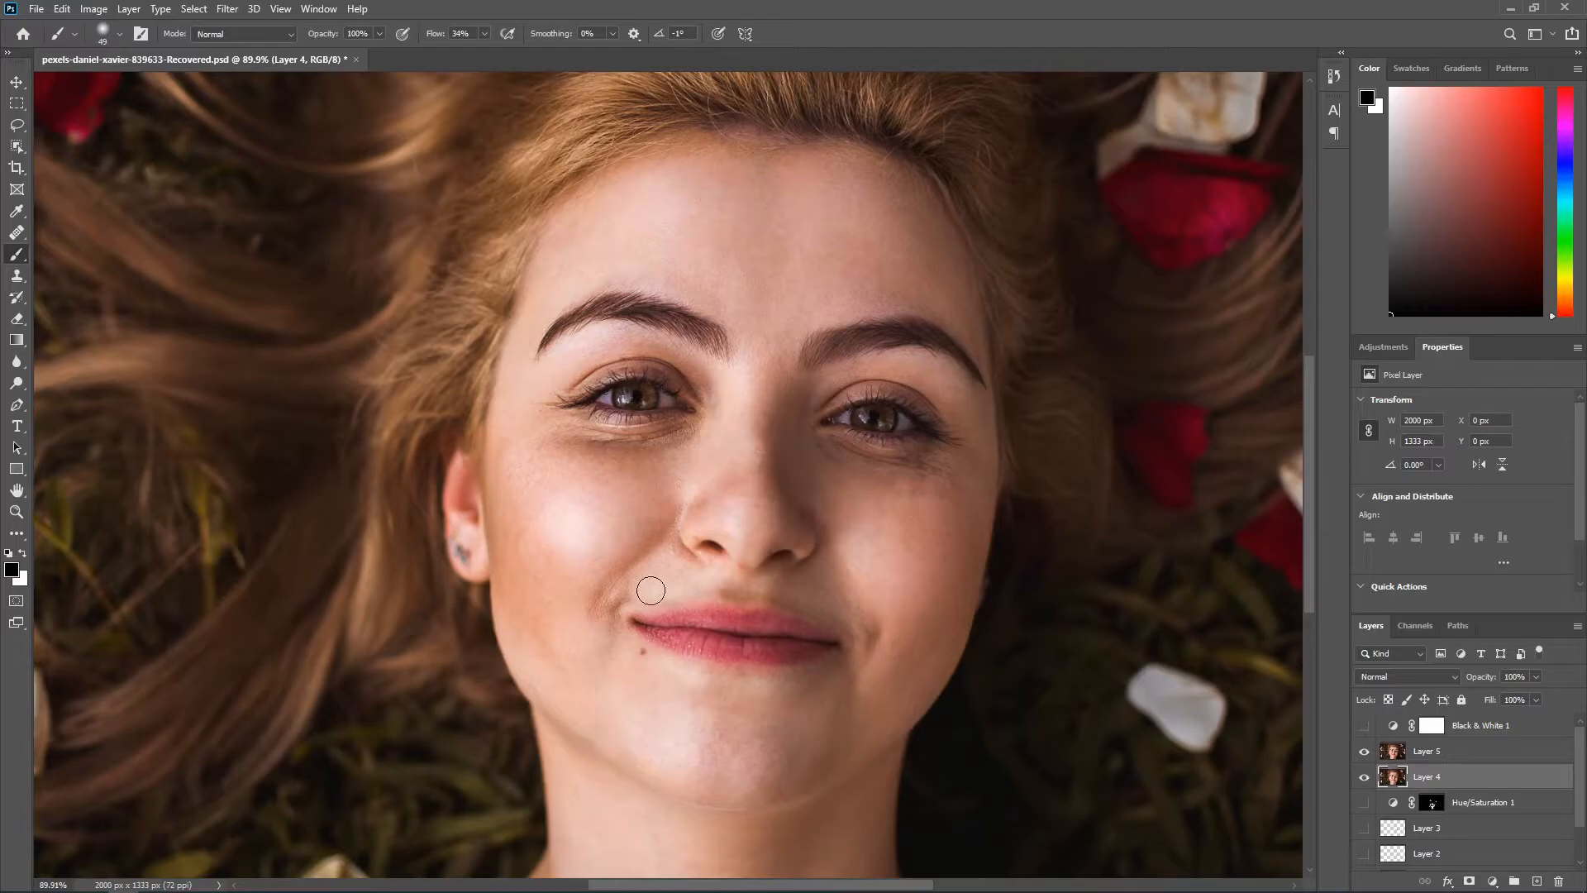
pyautogui.click(237, 11)
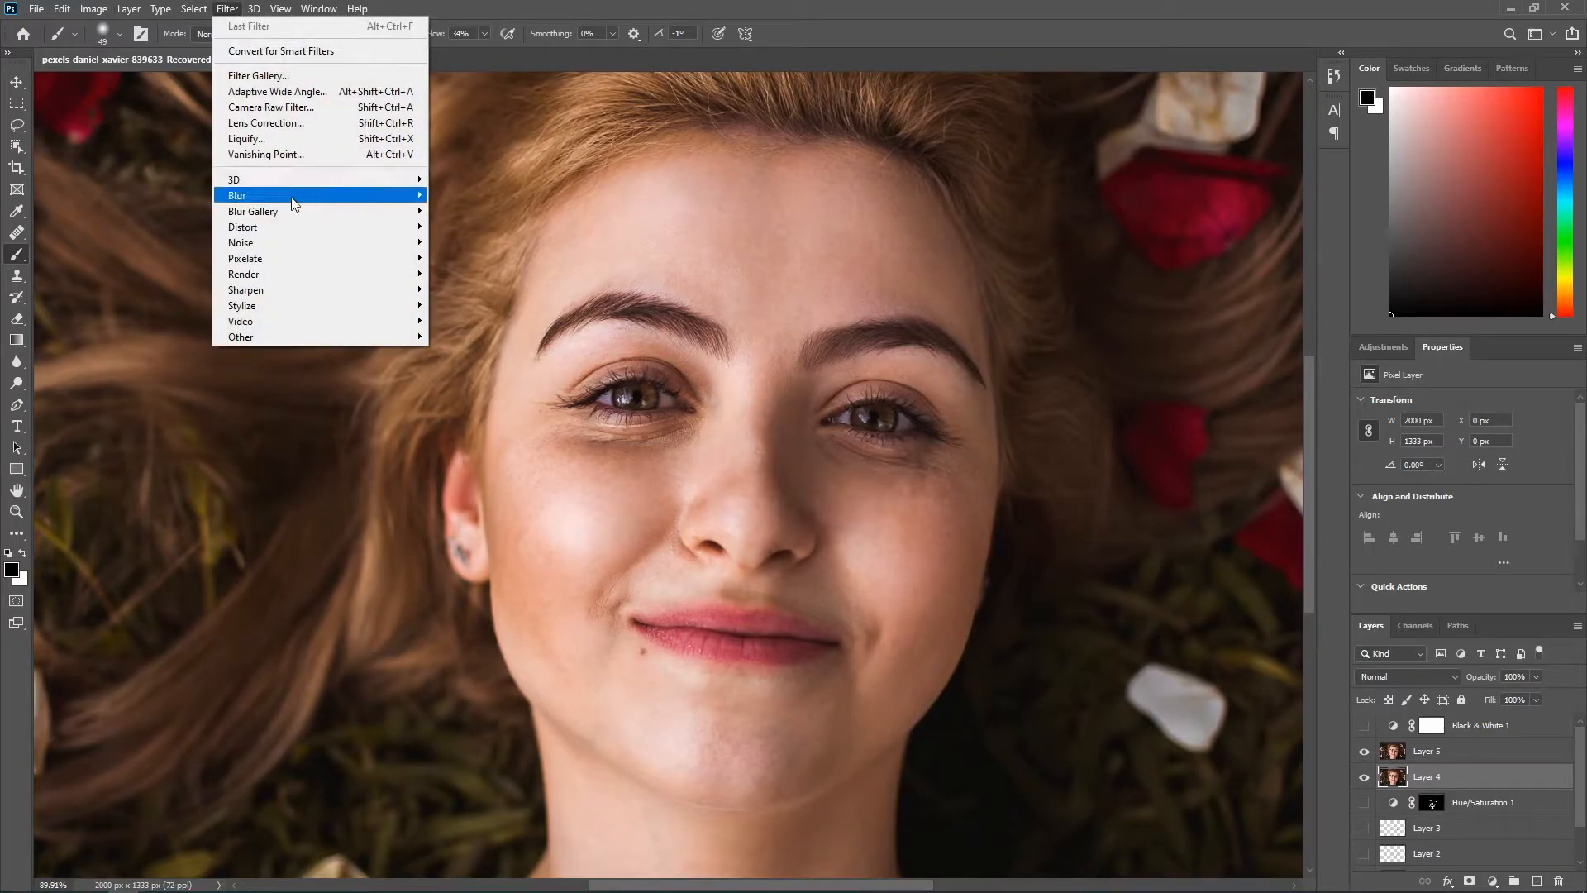
pyautogui.moveTo(294, 201)
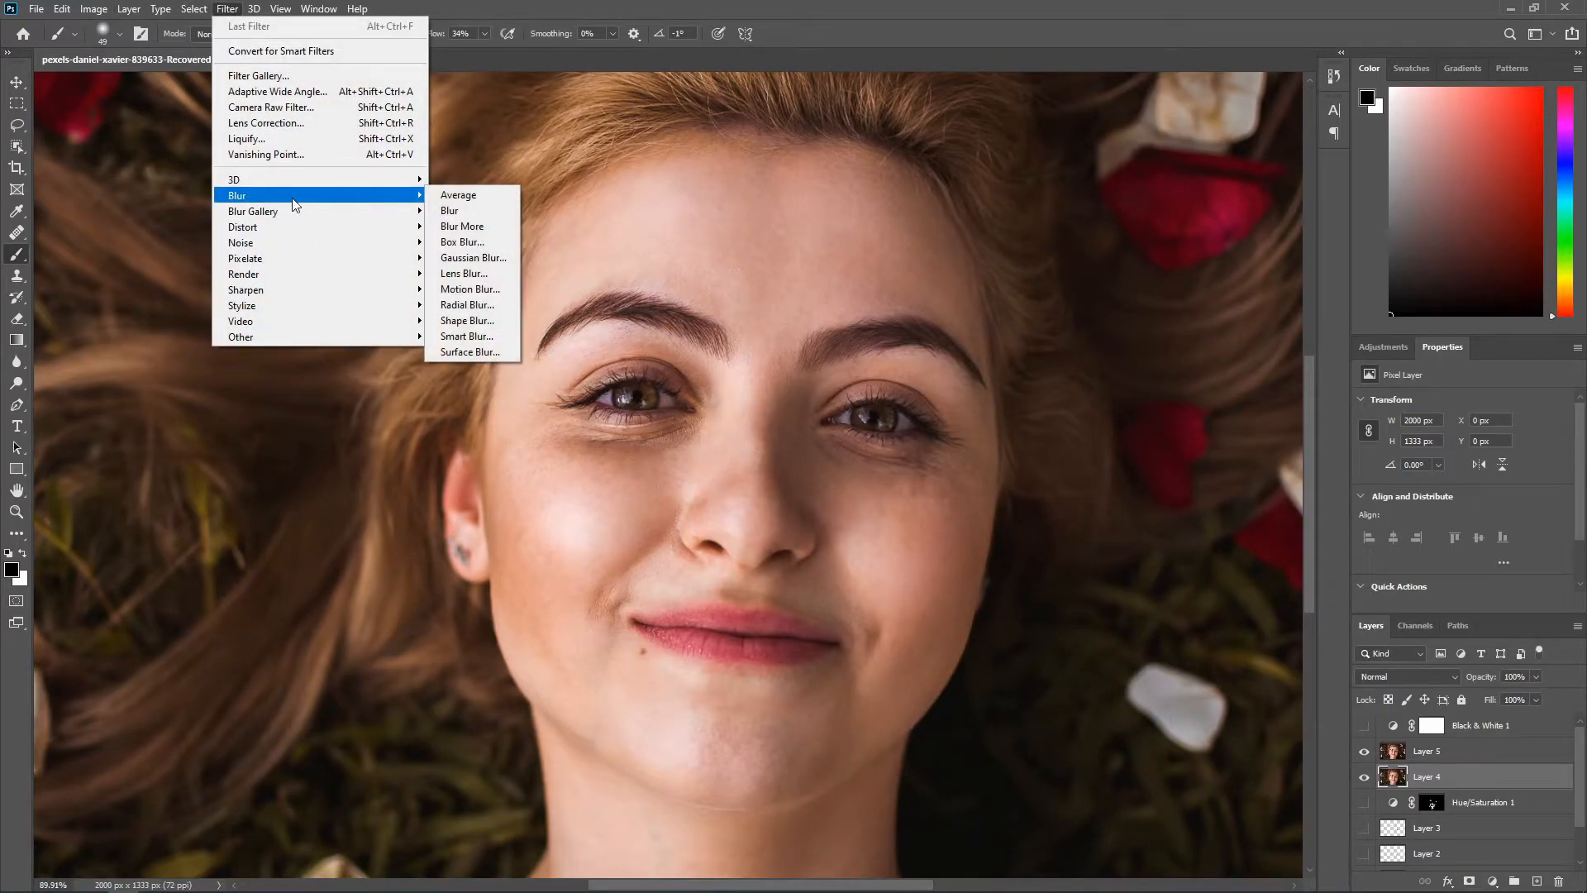
pyautogui.click(473, 258)
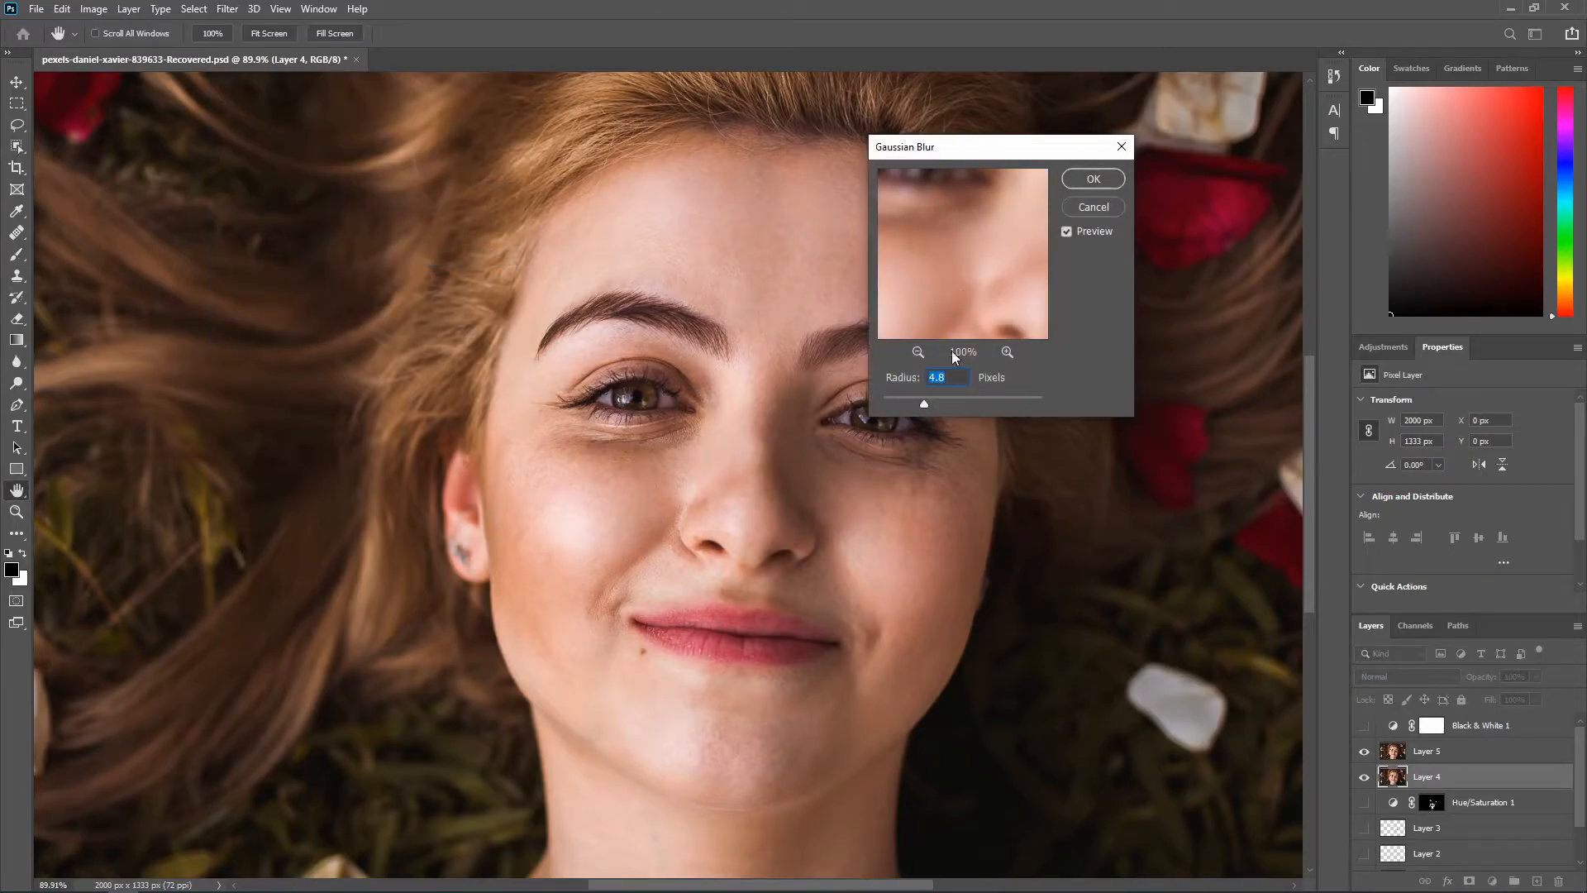
pyautogui.moveTo(926, 406); pyautogui.dragTo(881, 407)
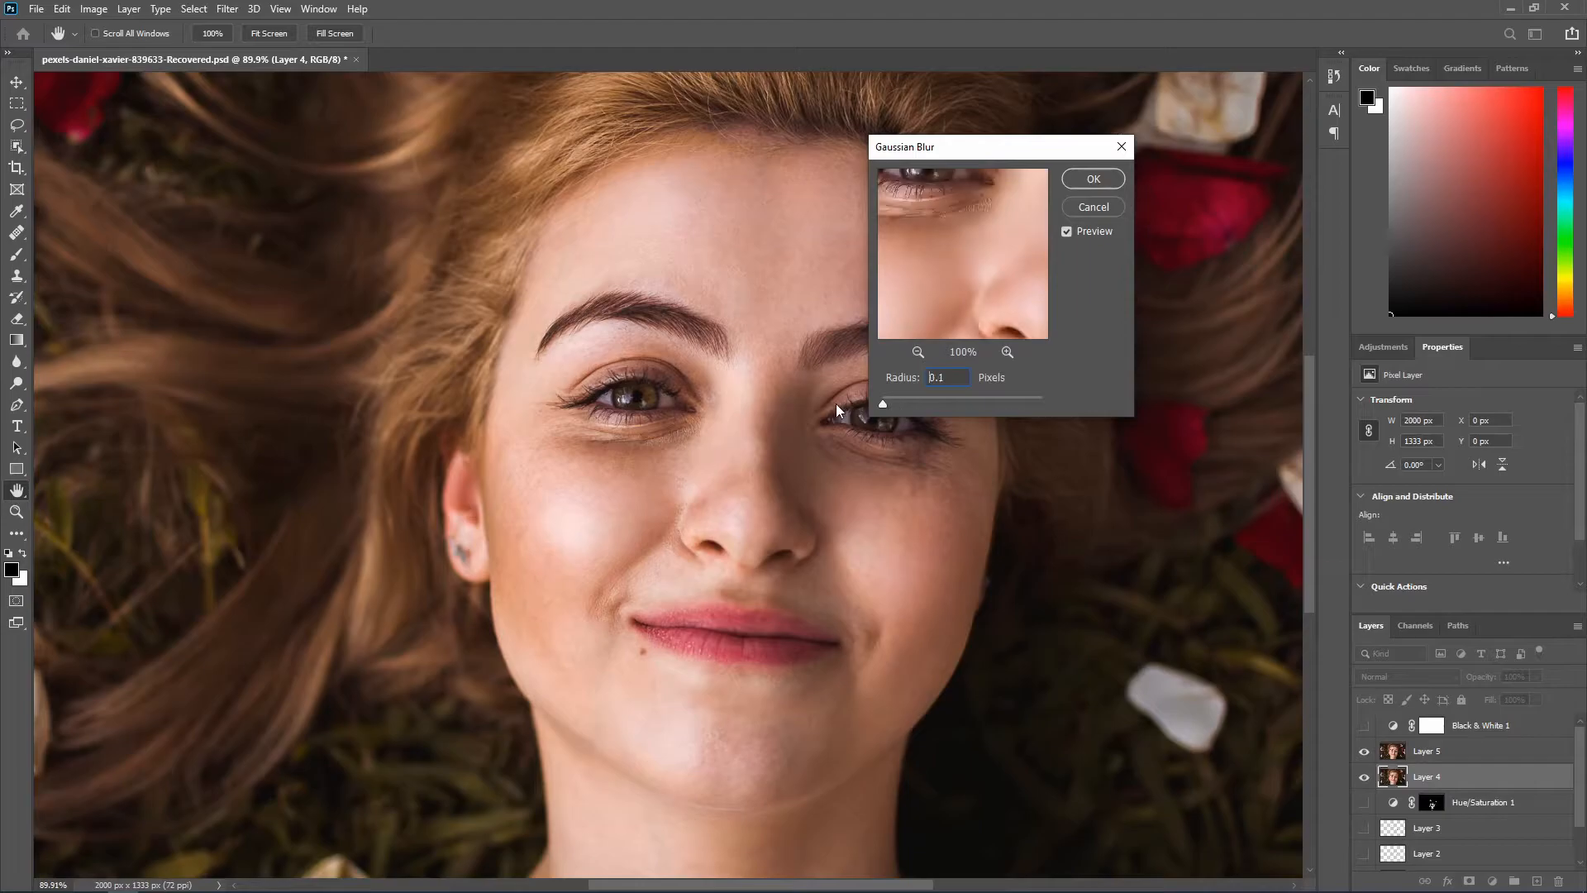
pyautogui.moveTo(959, 307); pyautogui.dragTo(1025, 352)
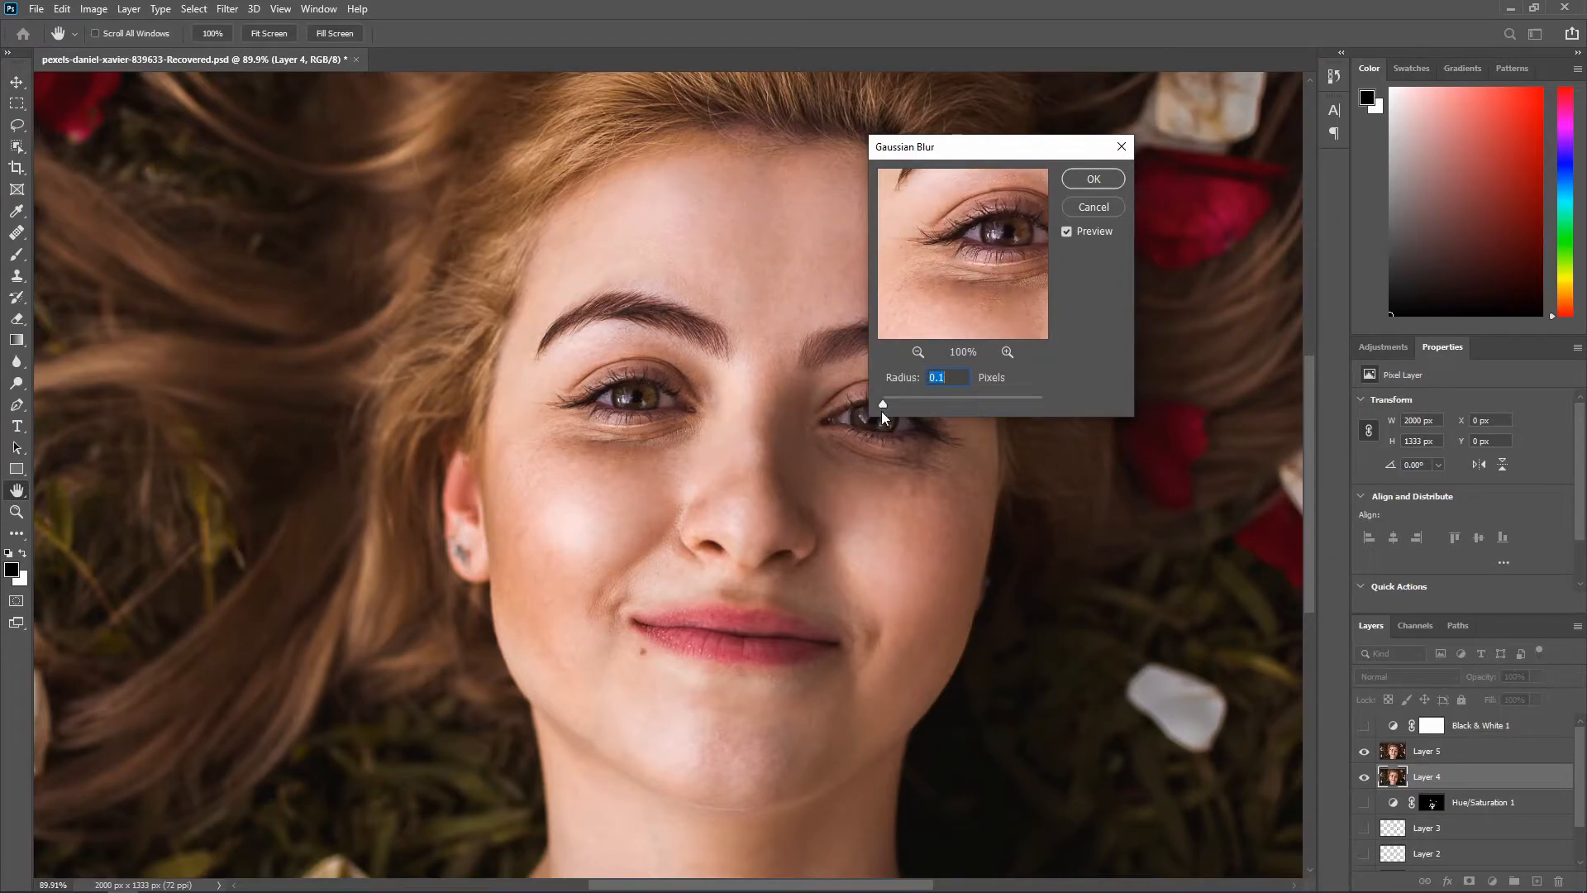
pyautogui.moveTo(886, 407); pyautogui.dragTo(895, 407)
pyautogui.moveTo(897, 407); pyautogui.dragTo(902, 407)
pyautogui.moveTo(961, 304); pyautogui.dragTo(925, 297)
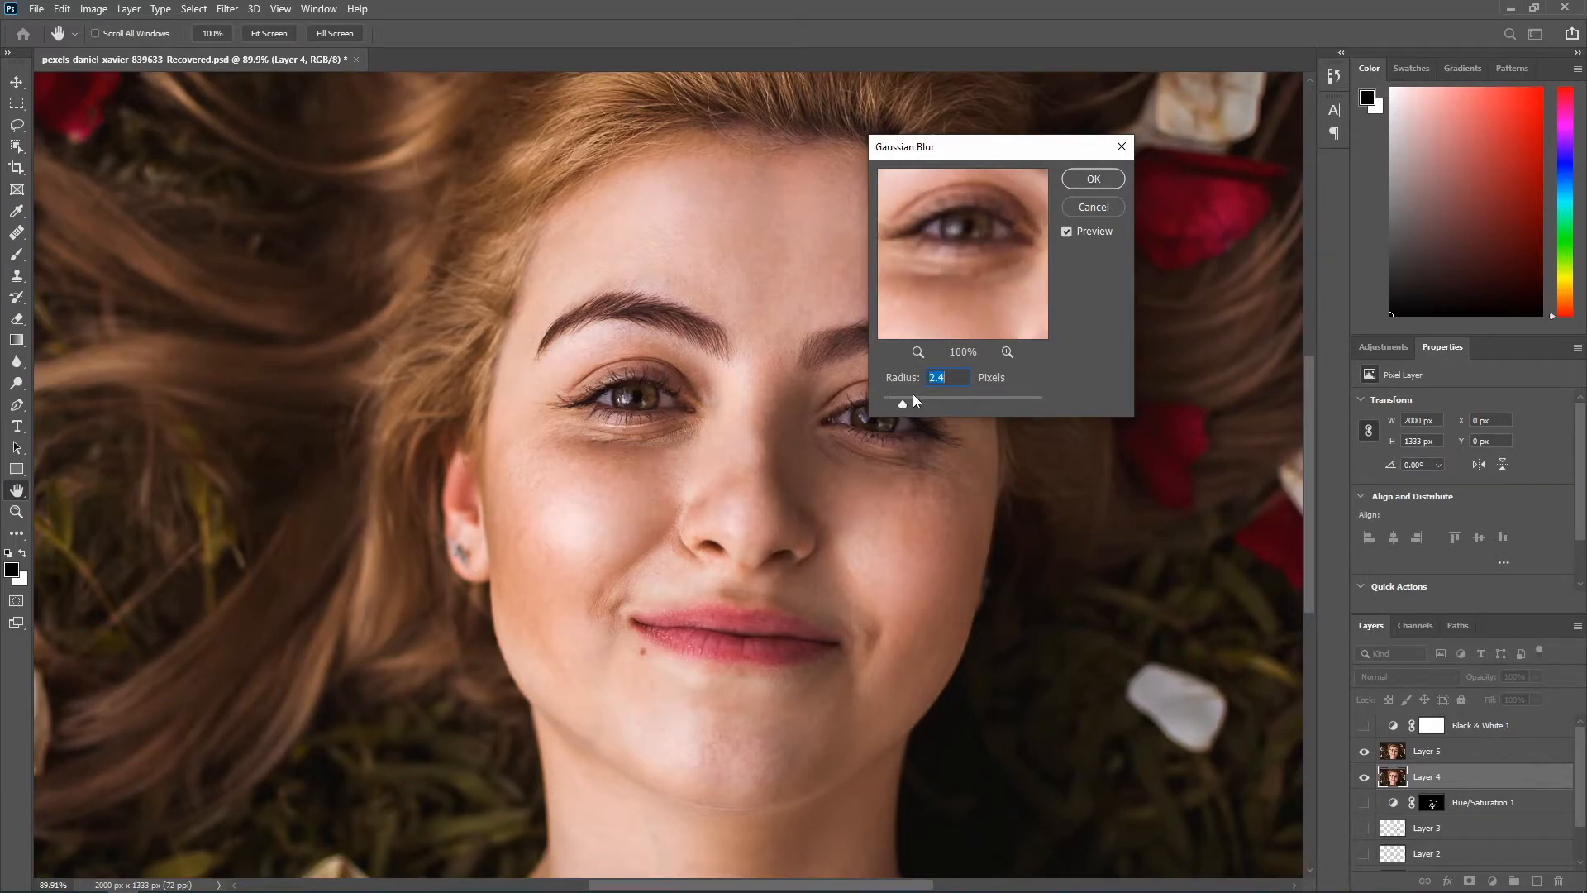
pyautogui.moveTo(901, 402); pyautogui.dragTo(897, 403)
pyautogui.moveTo(951, 283); pyautogui.dragTo(882, 405)
pyautogui.moveTo(950, 304); pyautogui.dragTo(984, 300)
pyautogui.click(1091, 186)
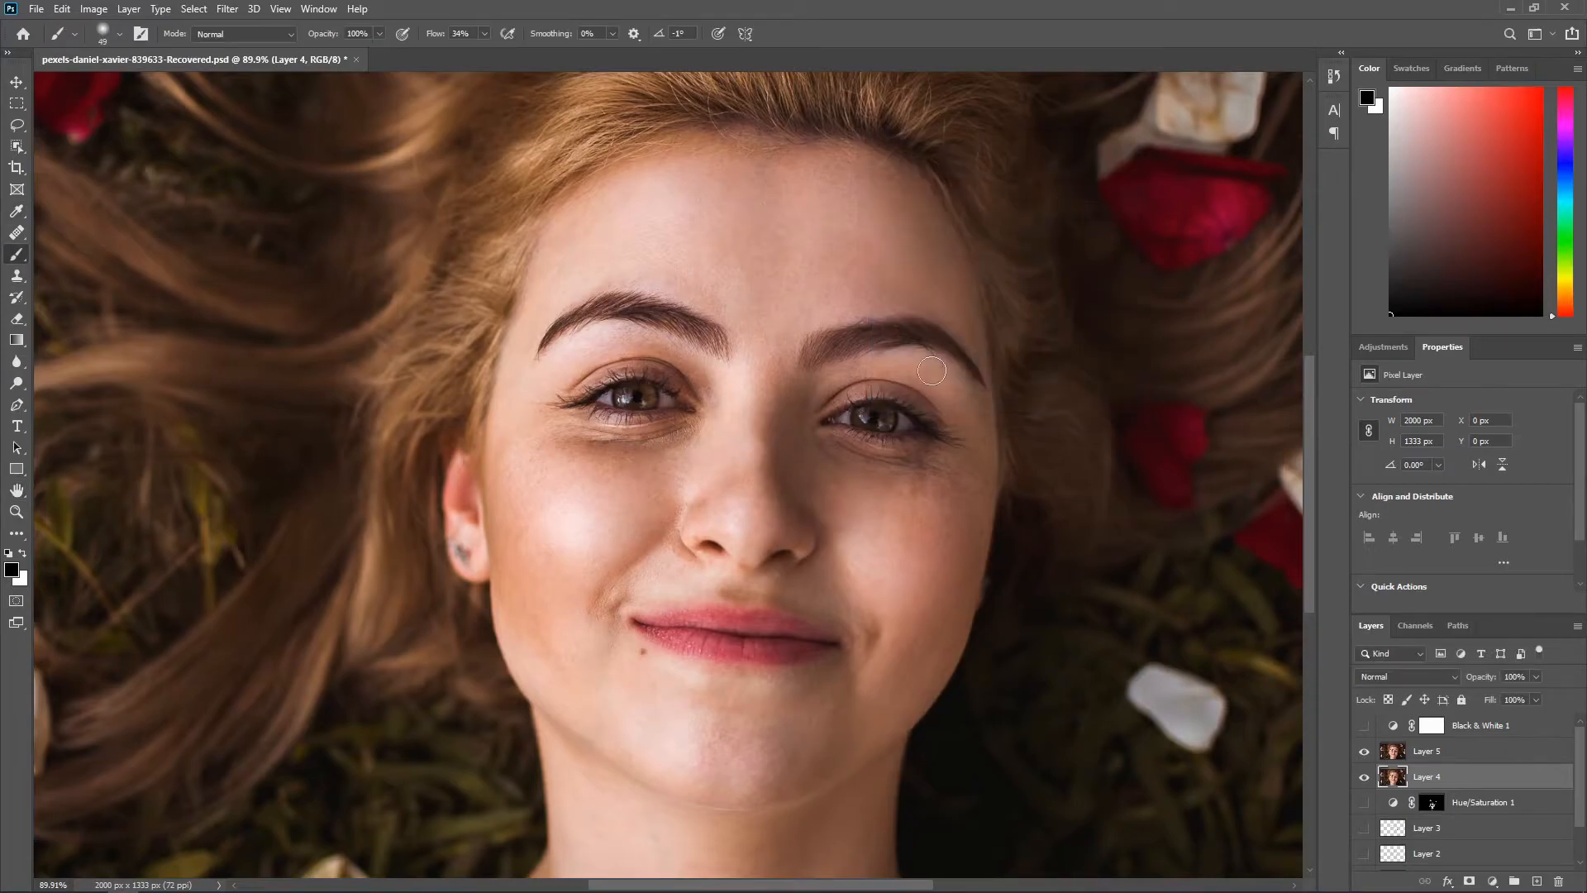
# Step: Use Apply Image on Layer 5 with Layer 4 as source layer, RGB channel, Subtract blending, scale 2 and offset 128
pyautogui.click(1427, 751)
pyautogui.click(1364, 751)
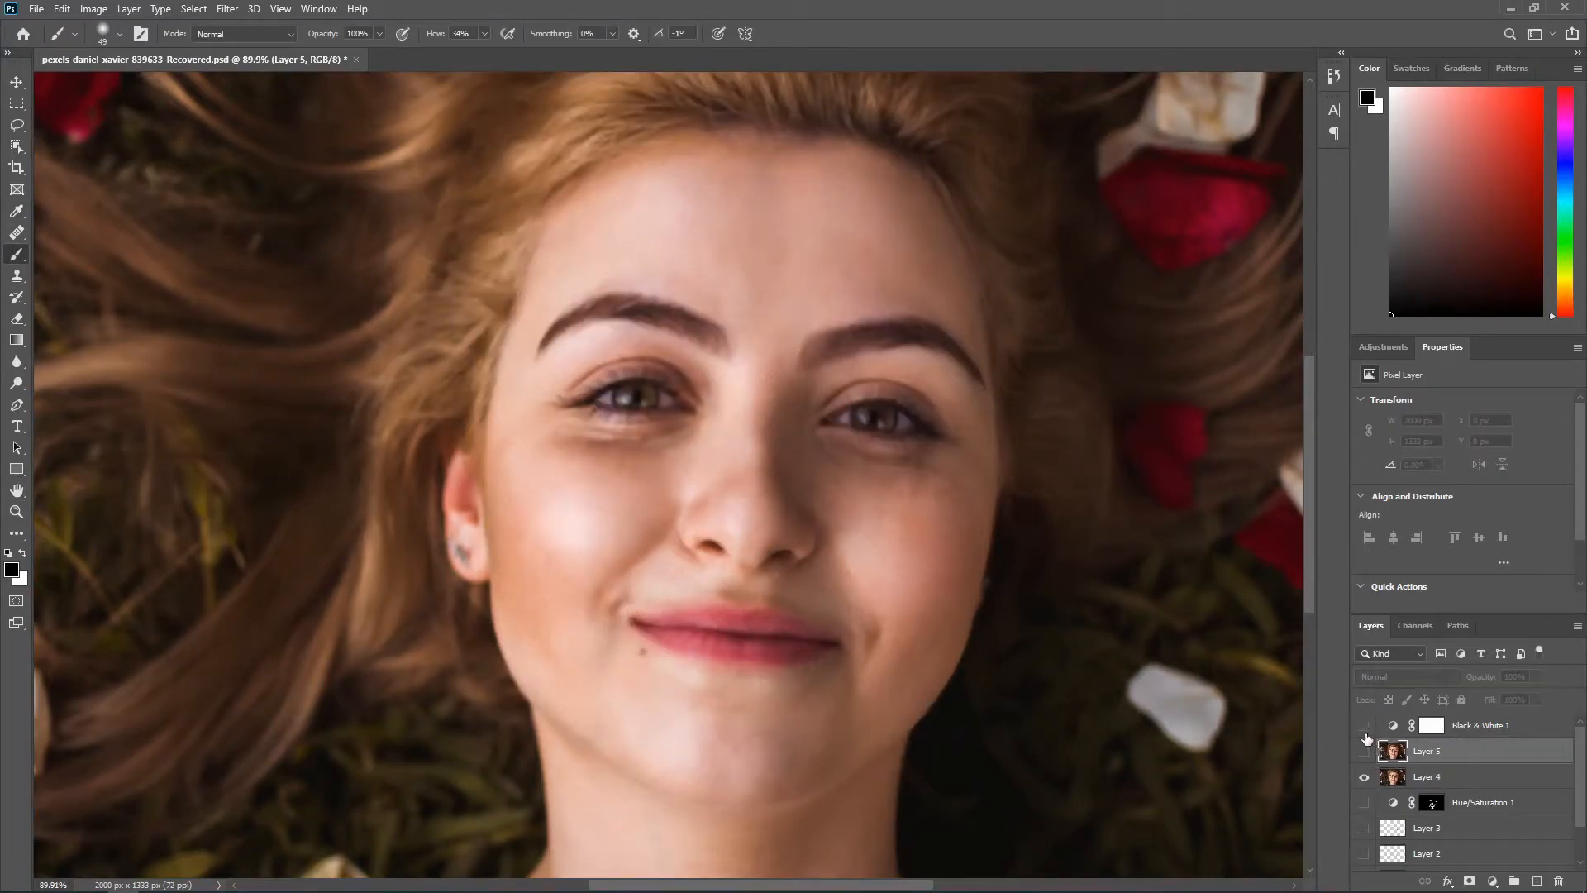
pyautogui.click(1364, 751)
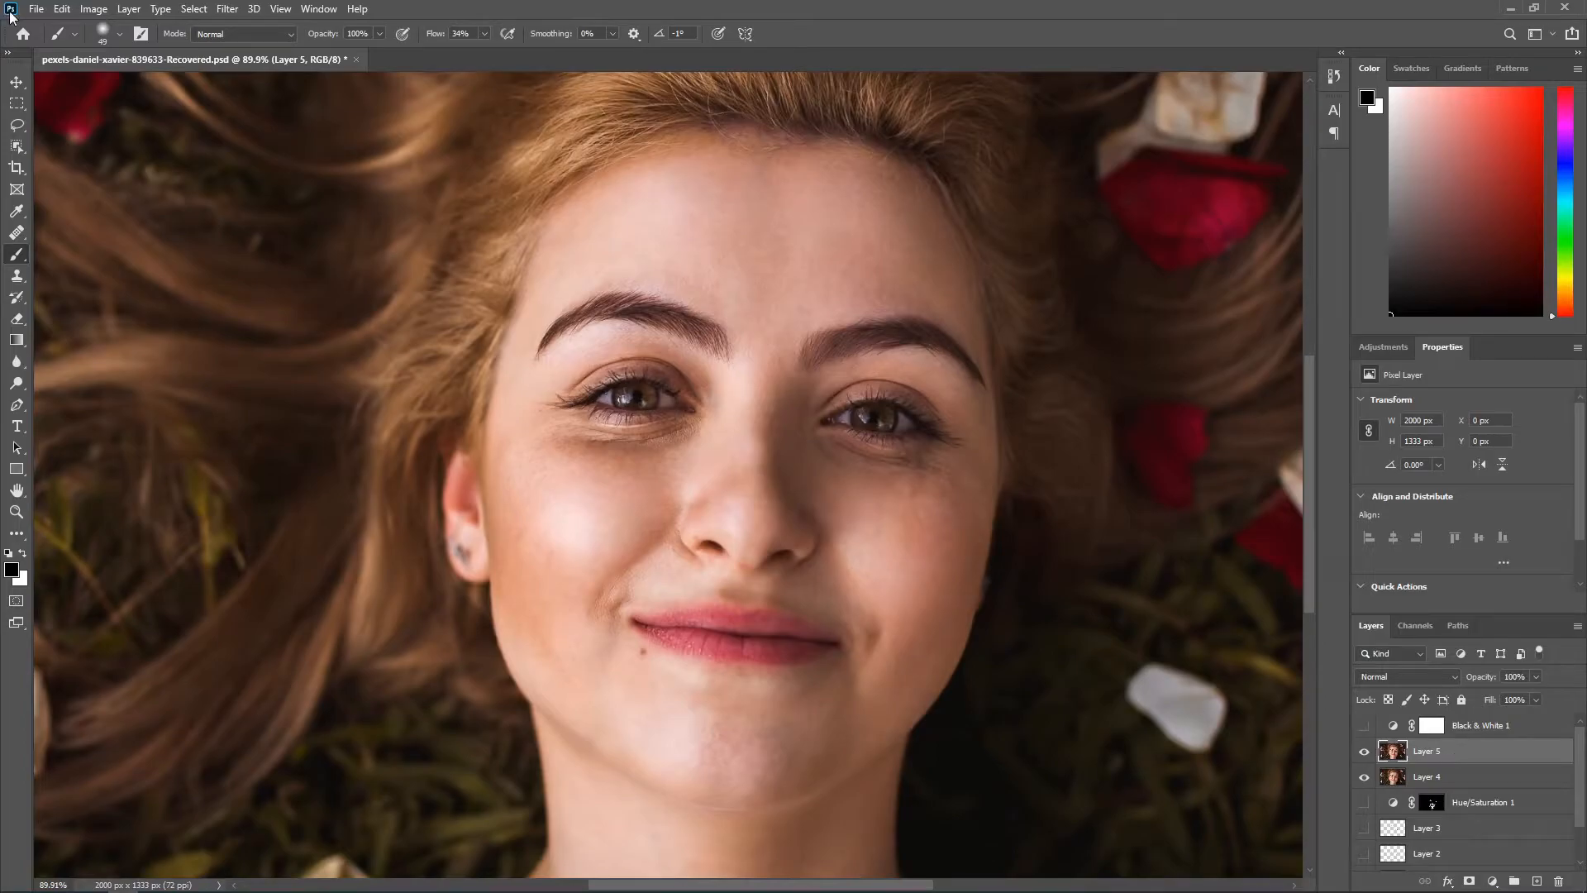
pyautogui.click(95, 9)
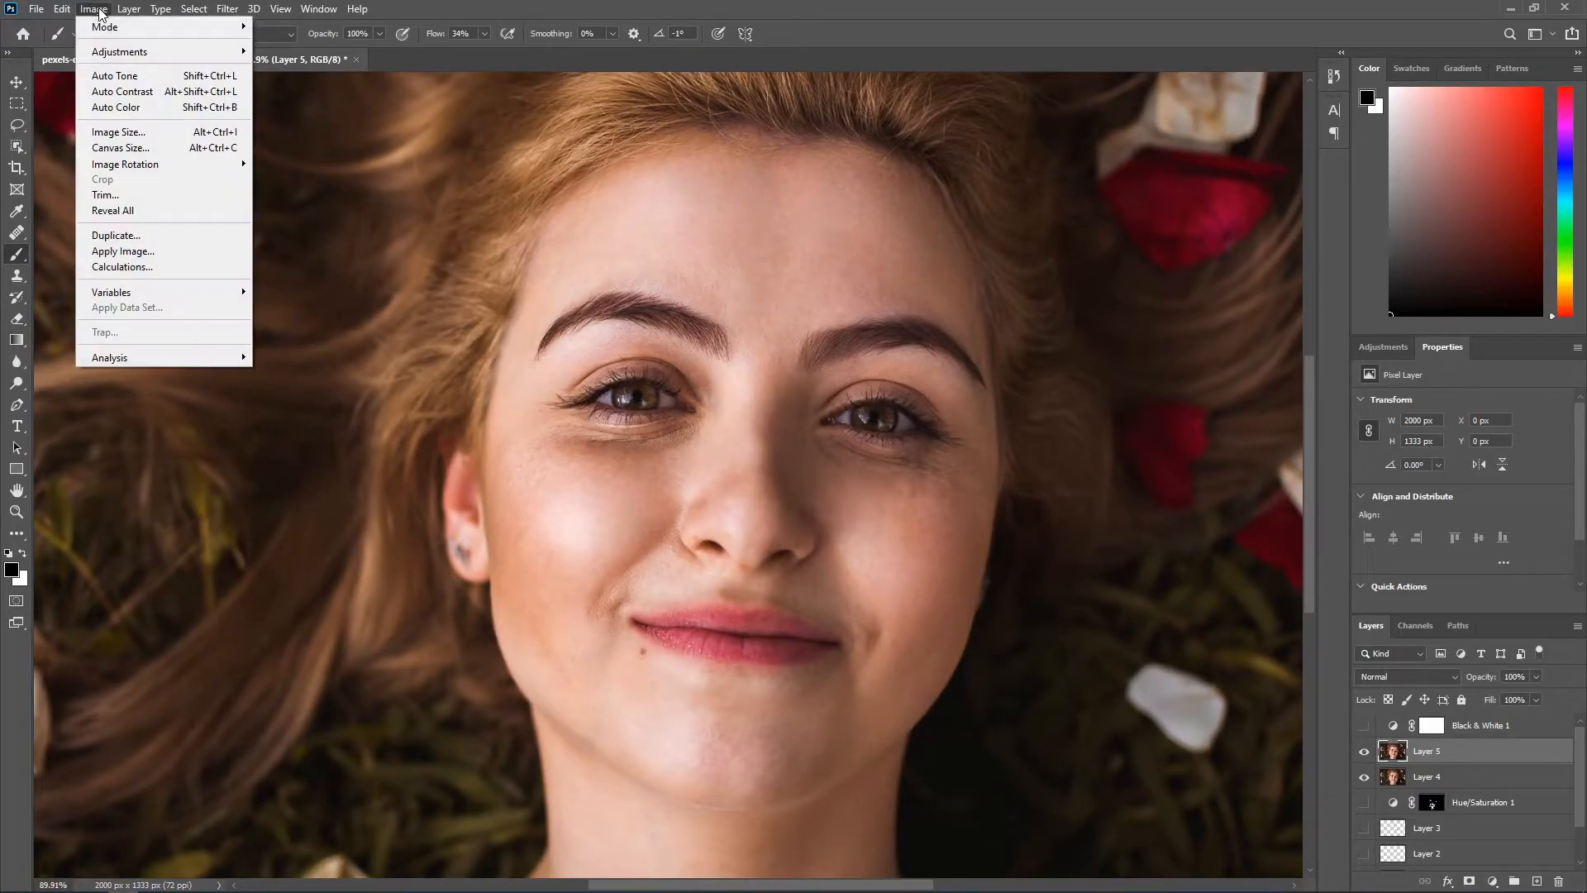
pyautogui.click(149, 255)
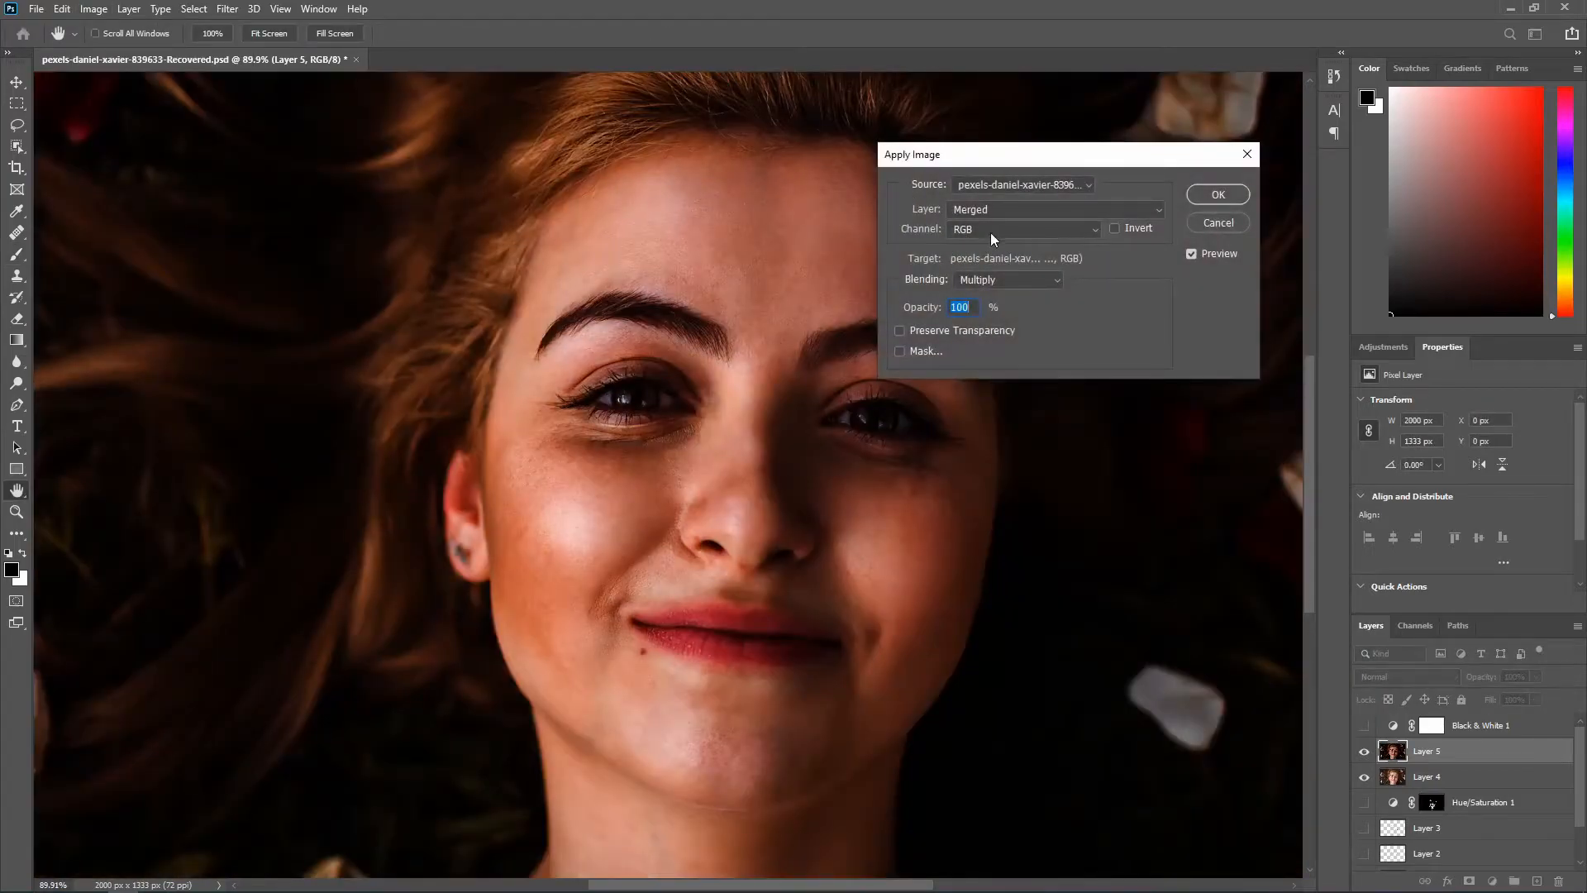
pyautogui.click(1016, 215)
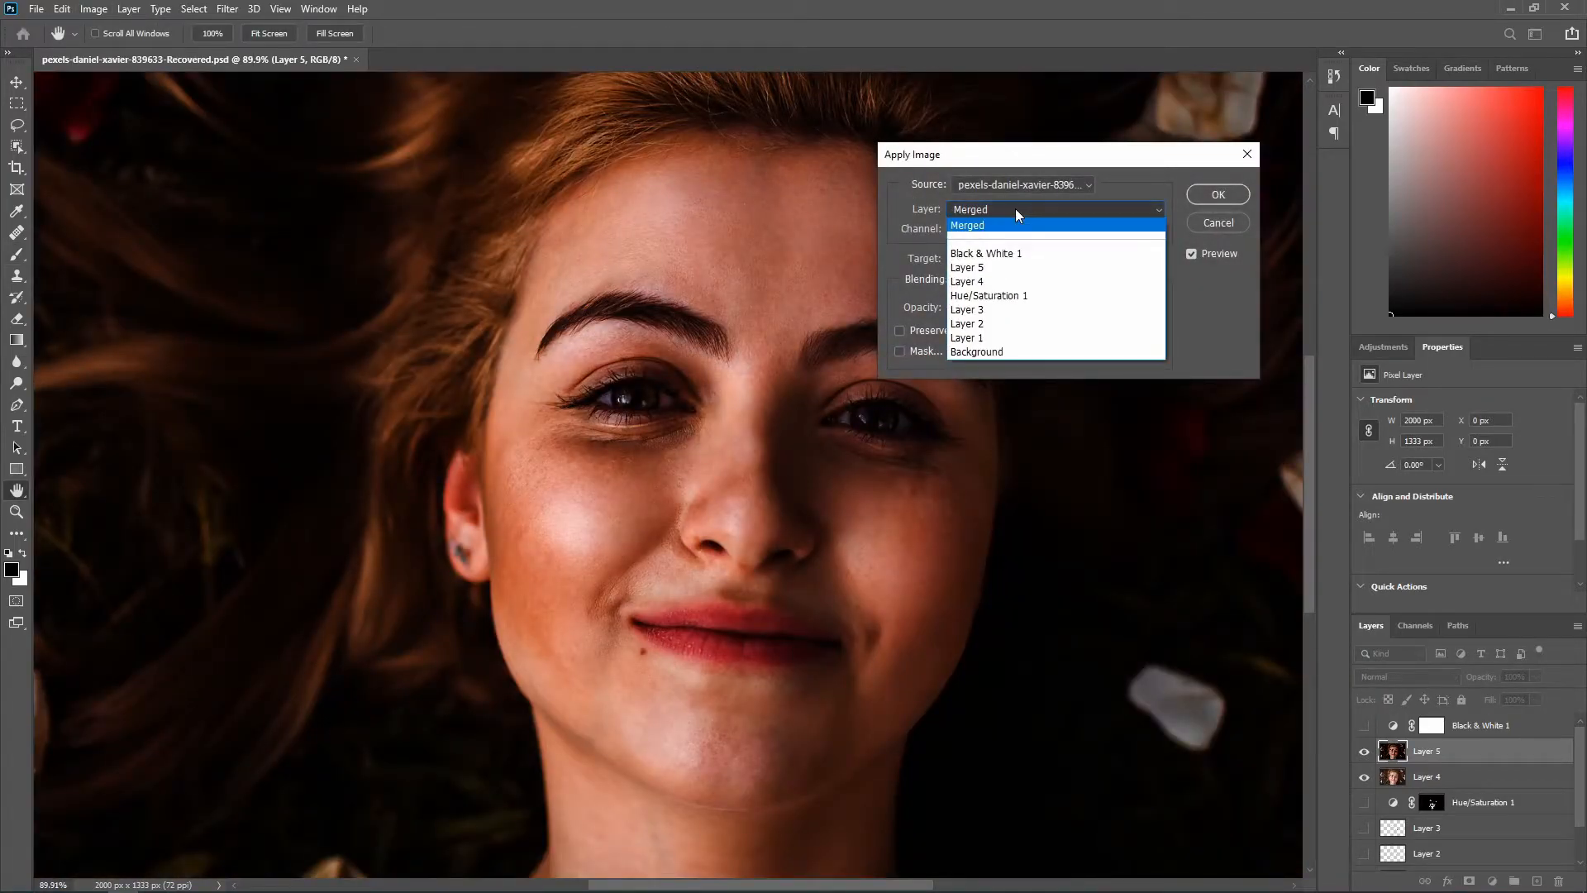
pyautogui.click(995, 282)
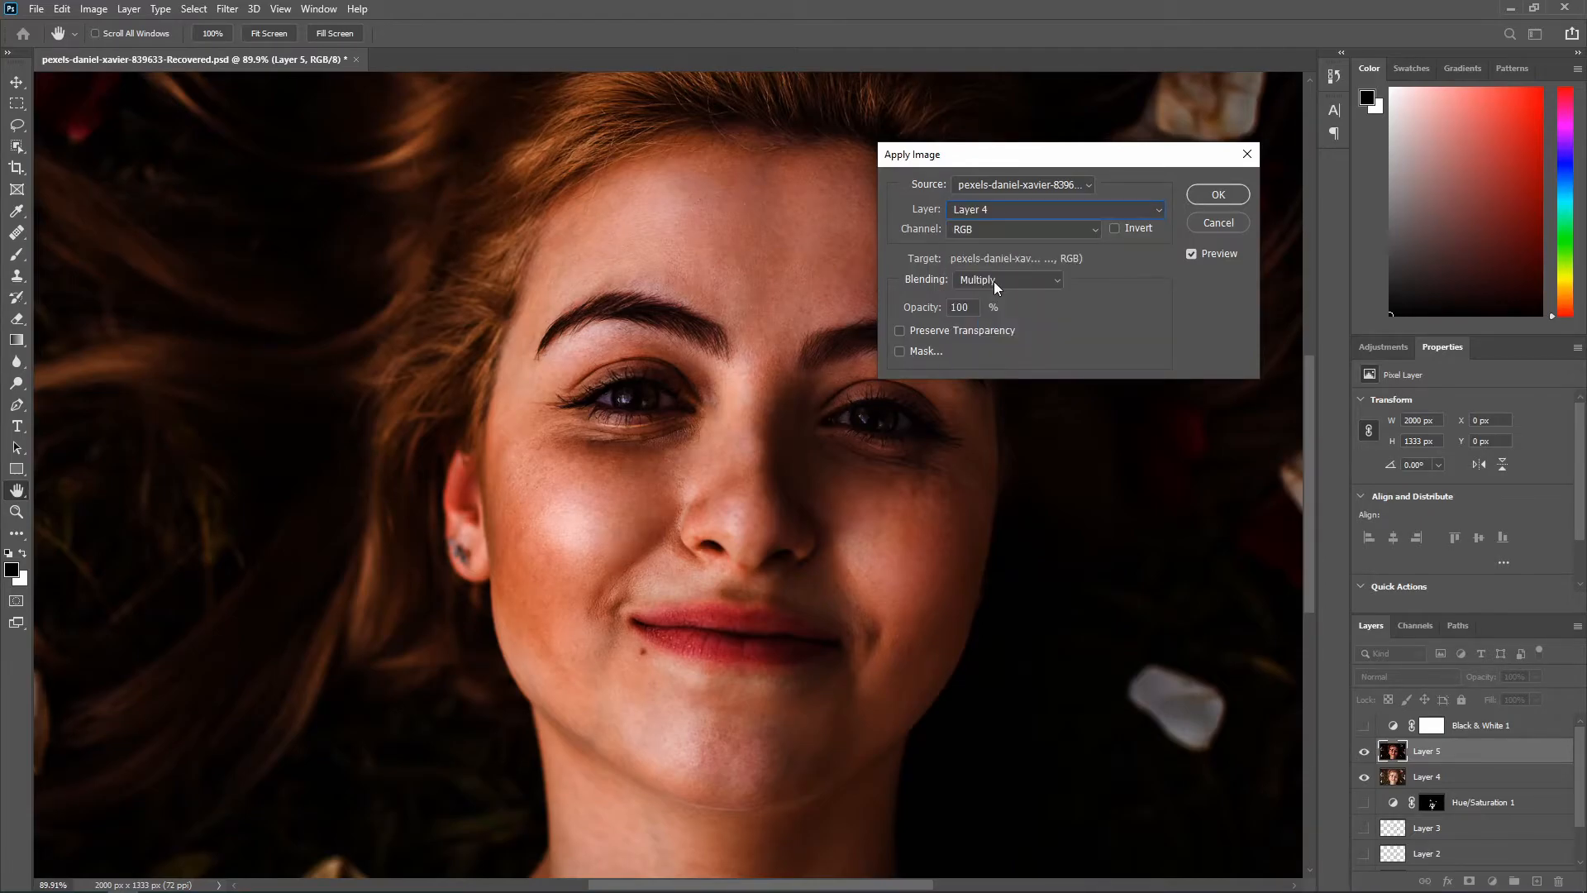
pyautogui.click(992, 279)
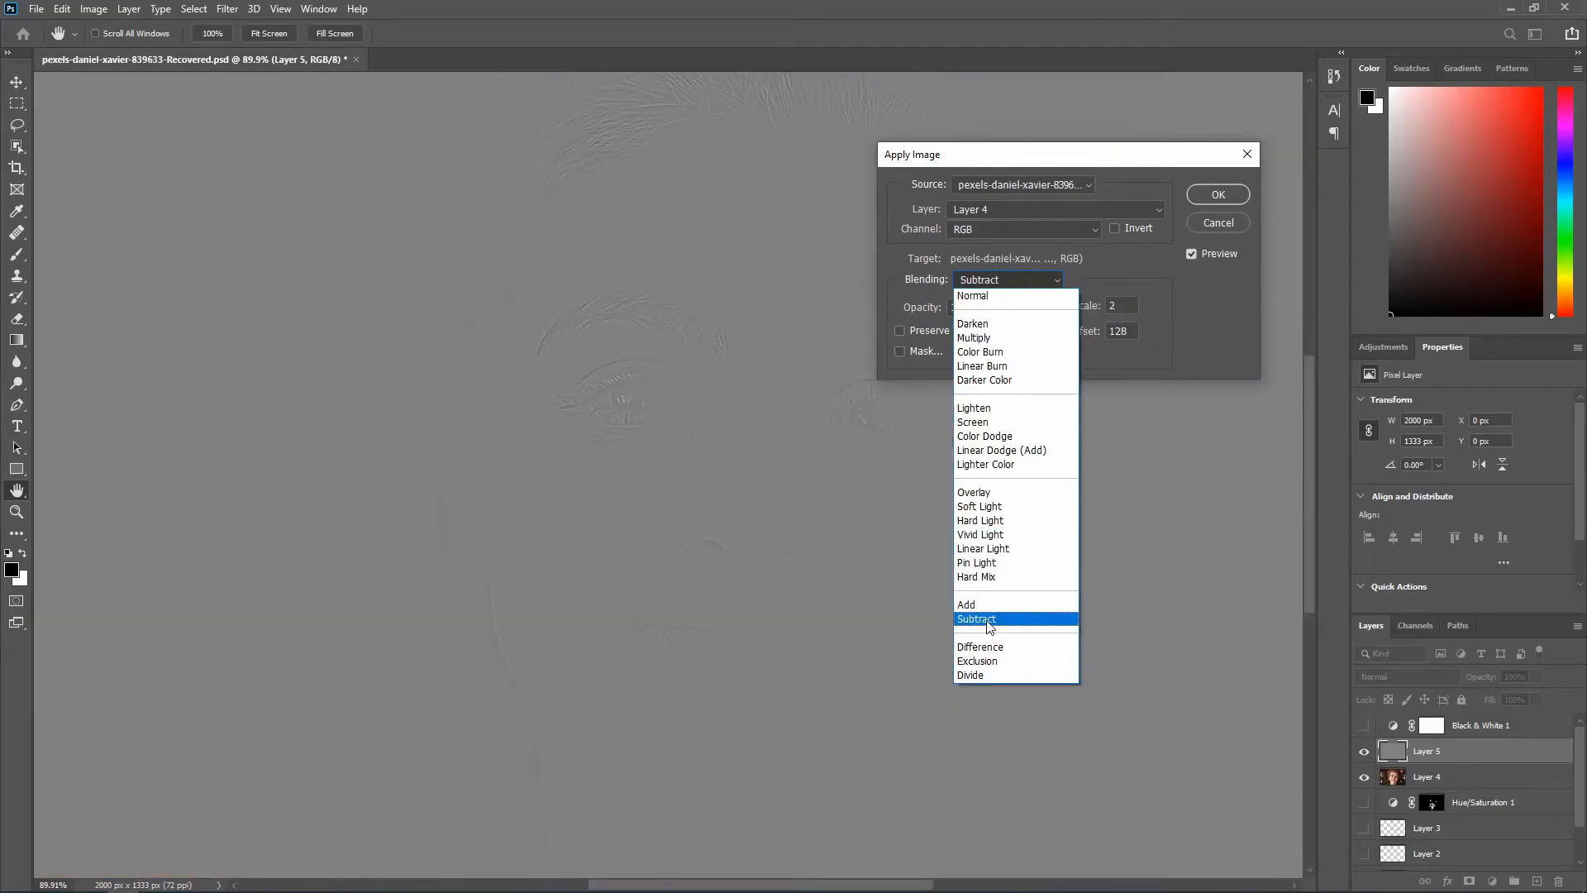
pyautogui.click(988, 622)
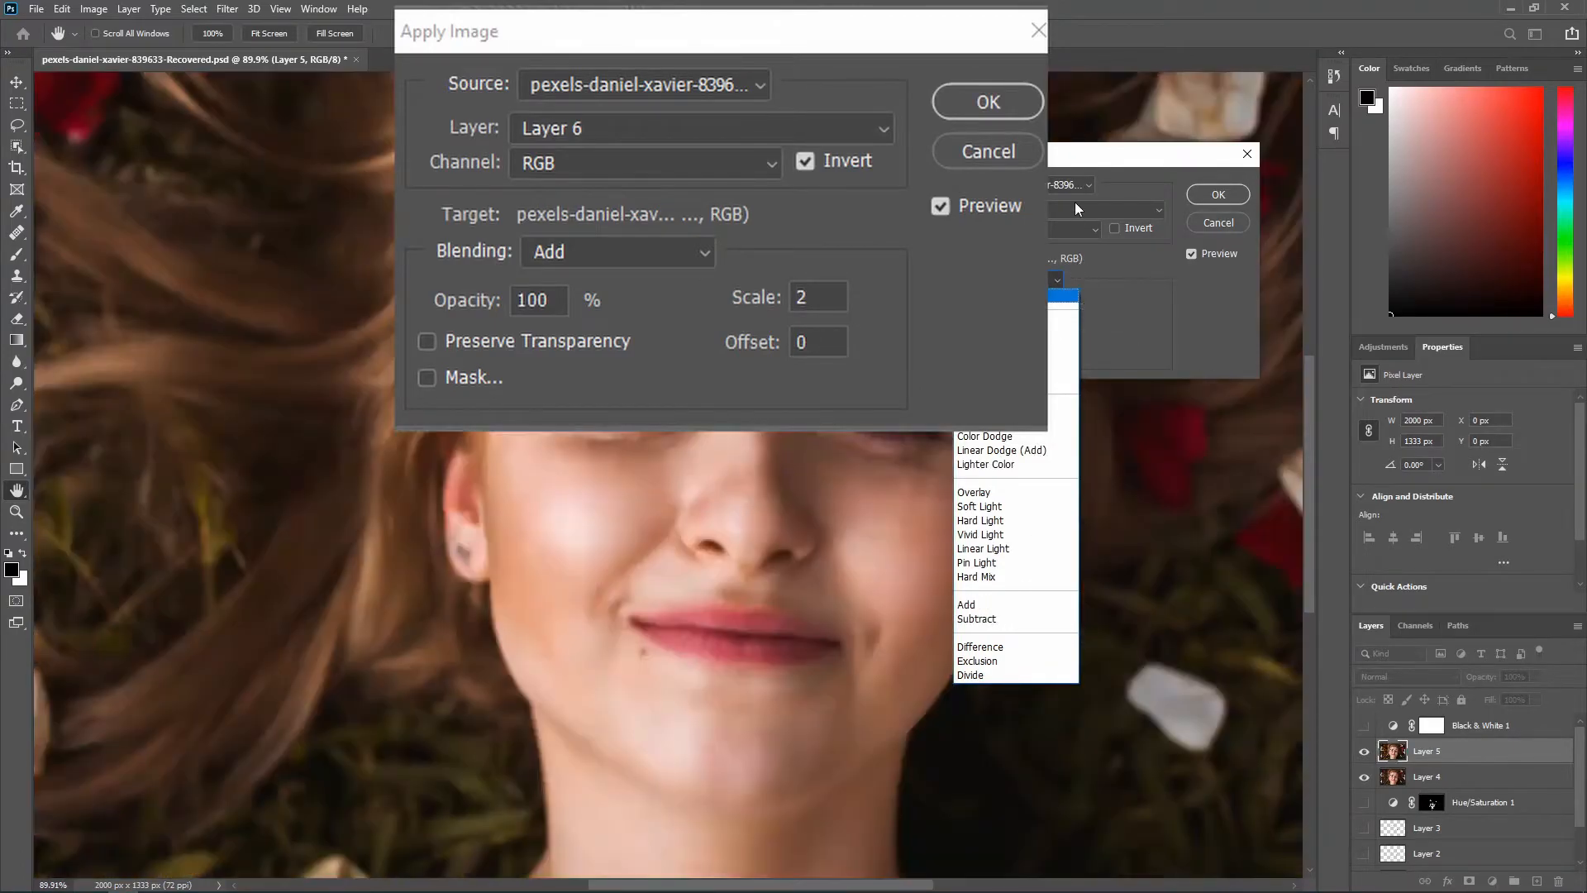
pyautogui.click(1075, 222)
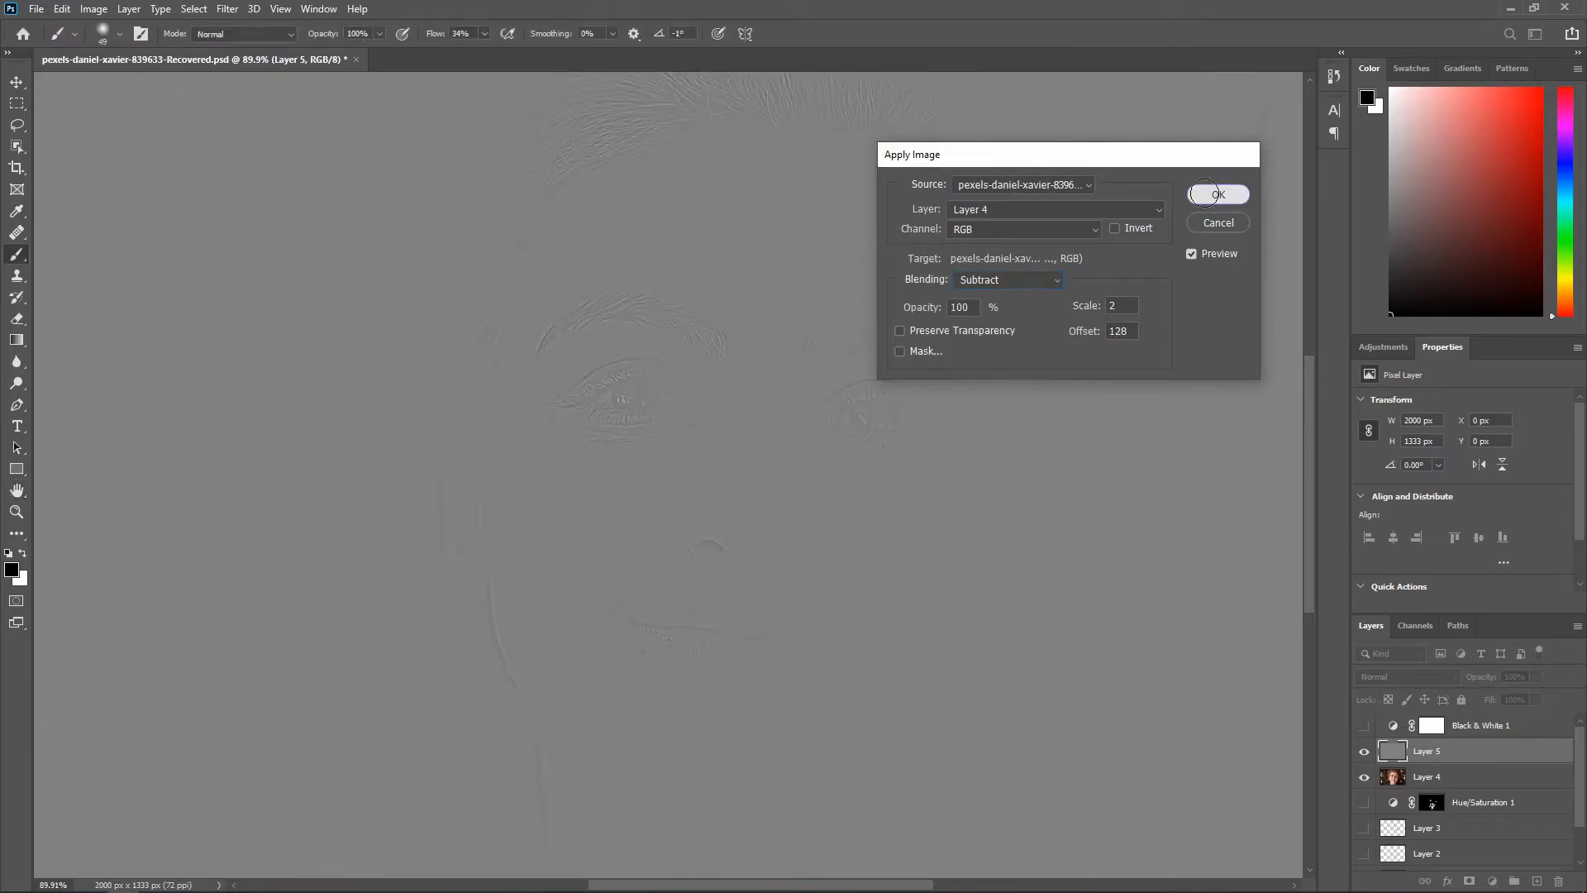
pyautogui.click(1216, 195)
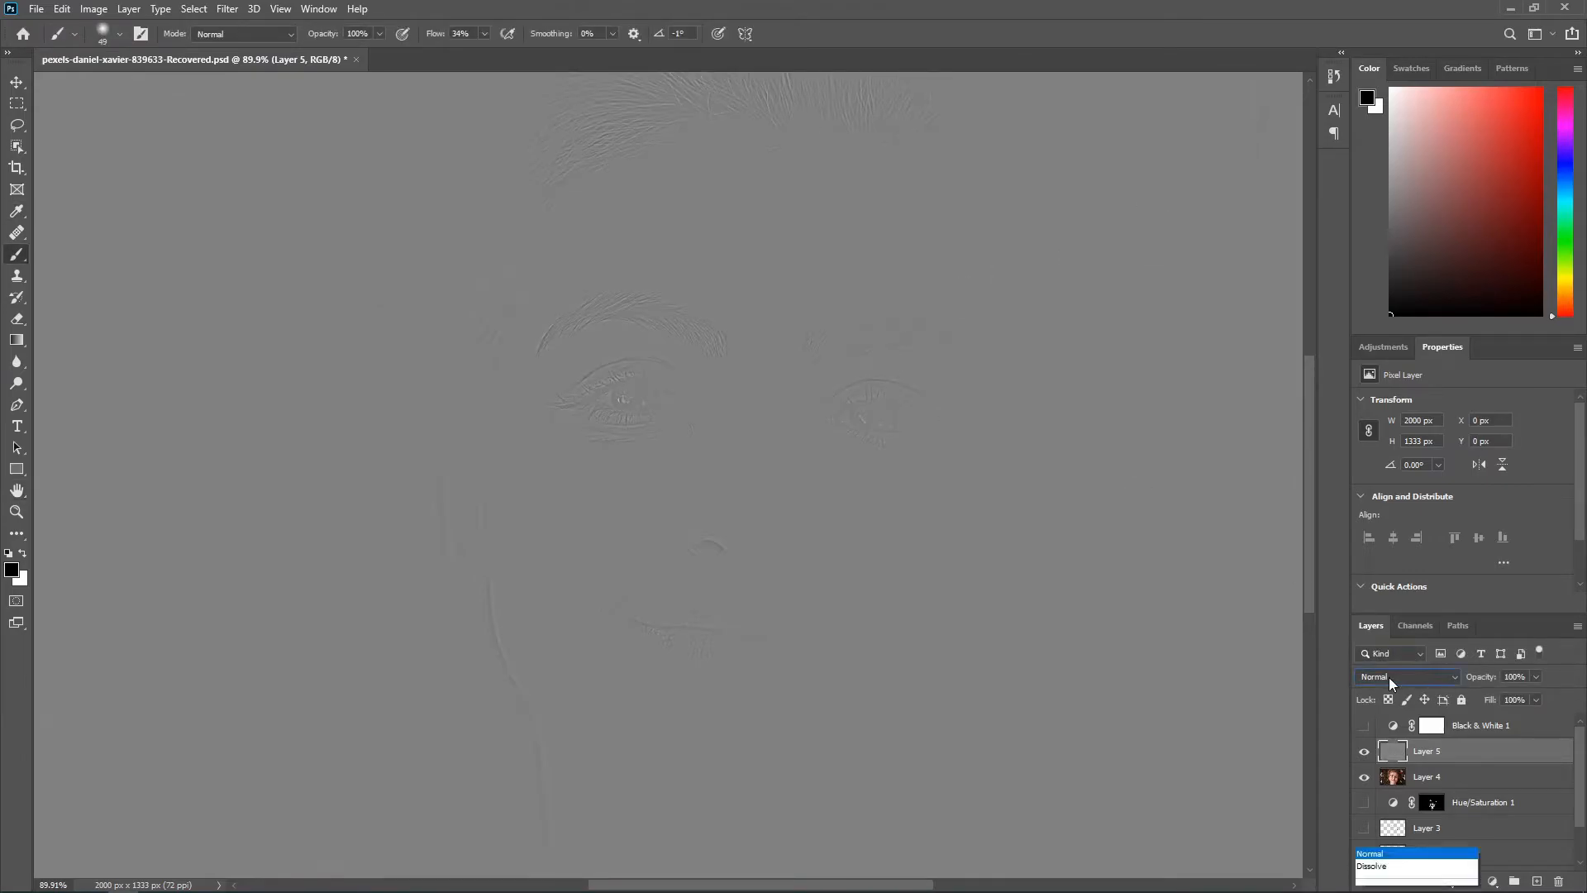
# Step: Set Layer 5's blend mode to Linear Light and group it together with Layer 4
pyautogui.click(1405, 676)
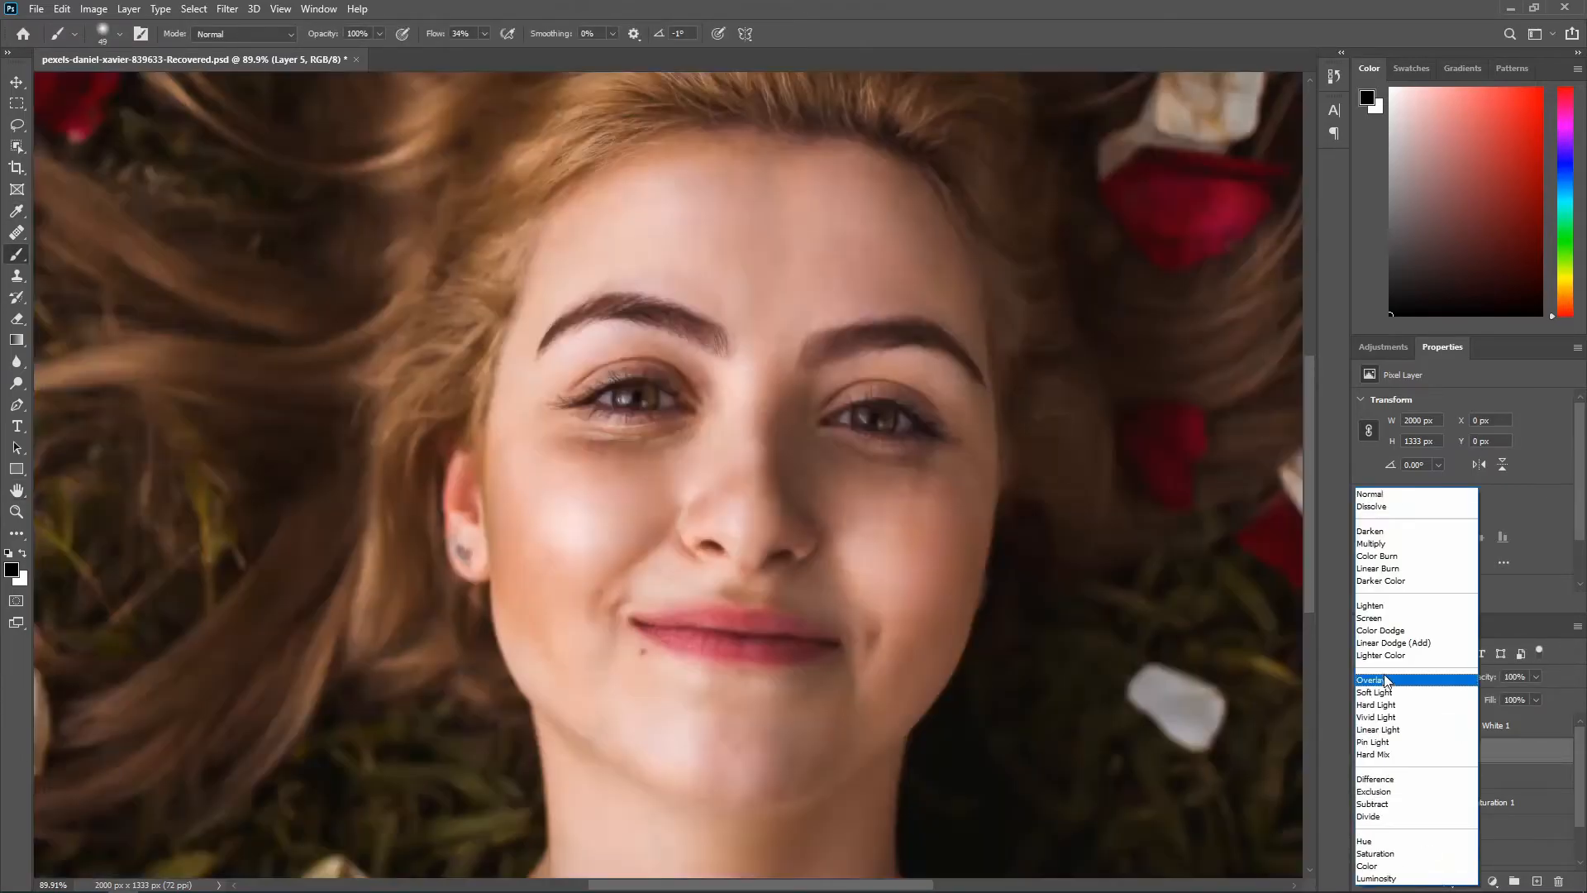
pyautogui.click(1376, 730)
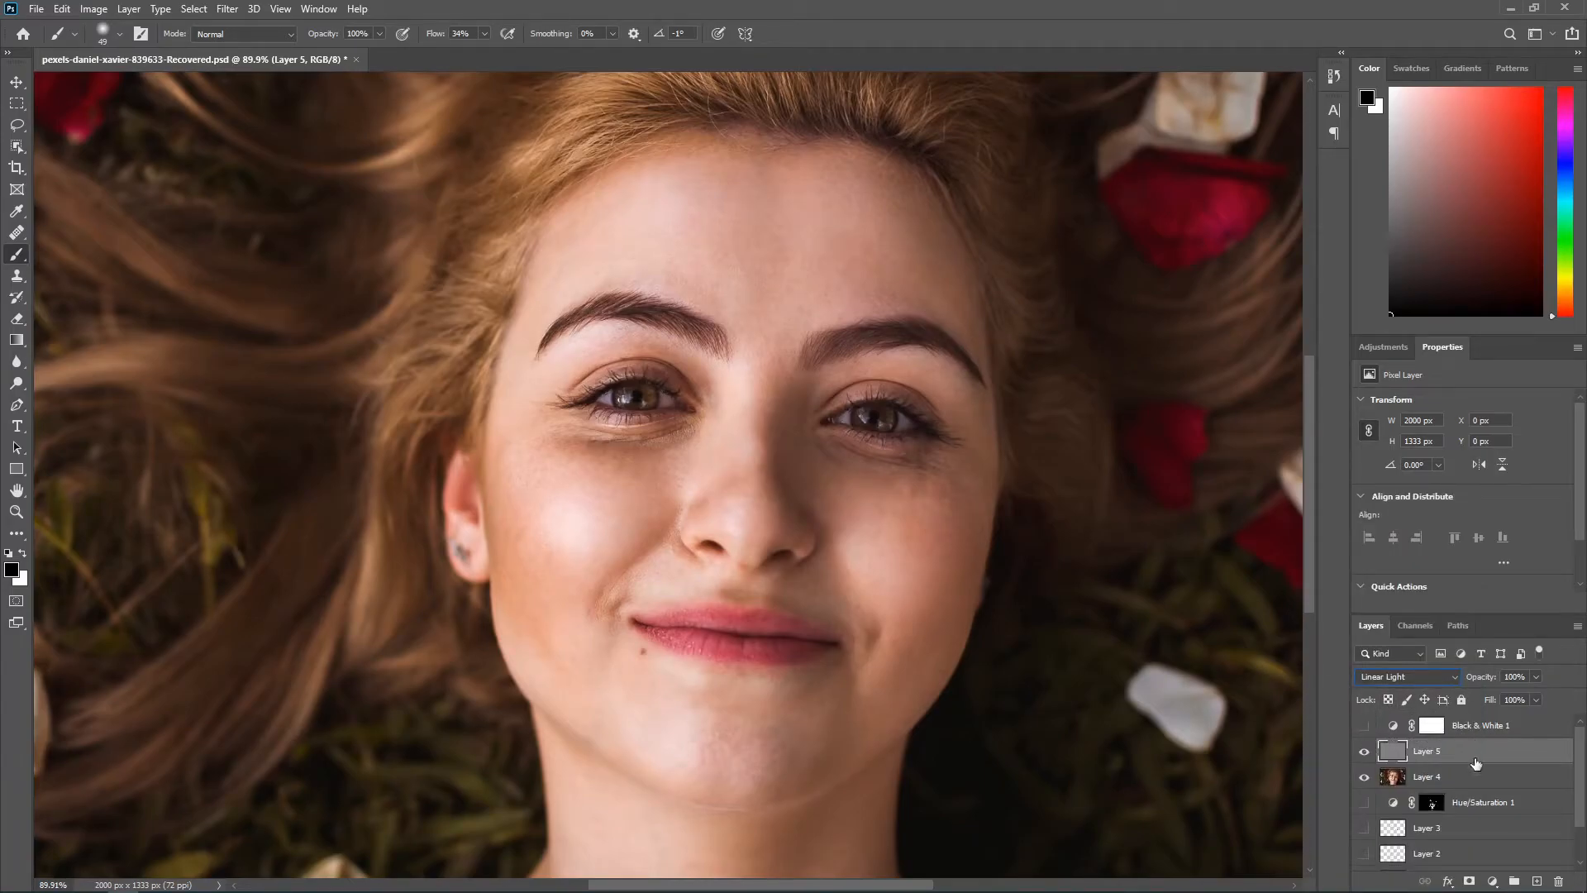
pyautogui.click(1479, 781)
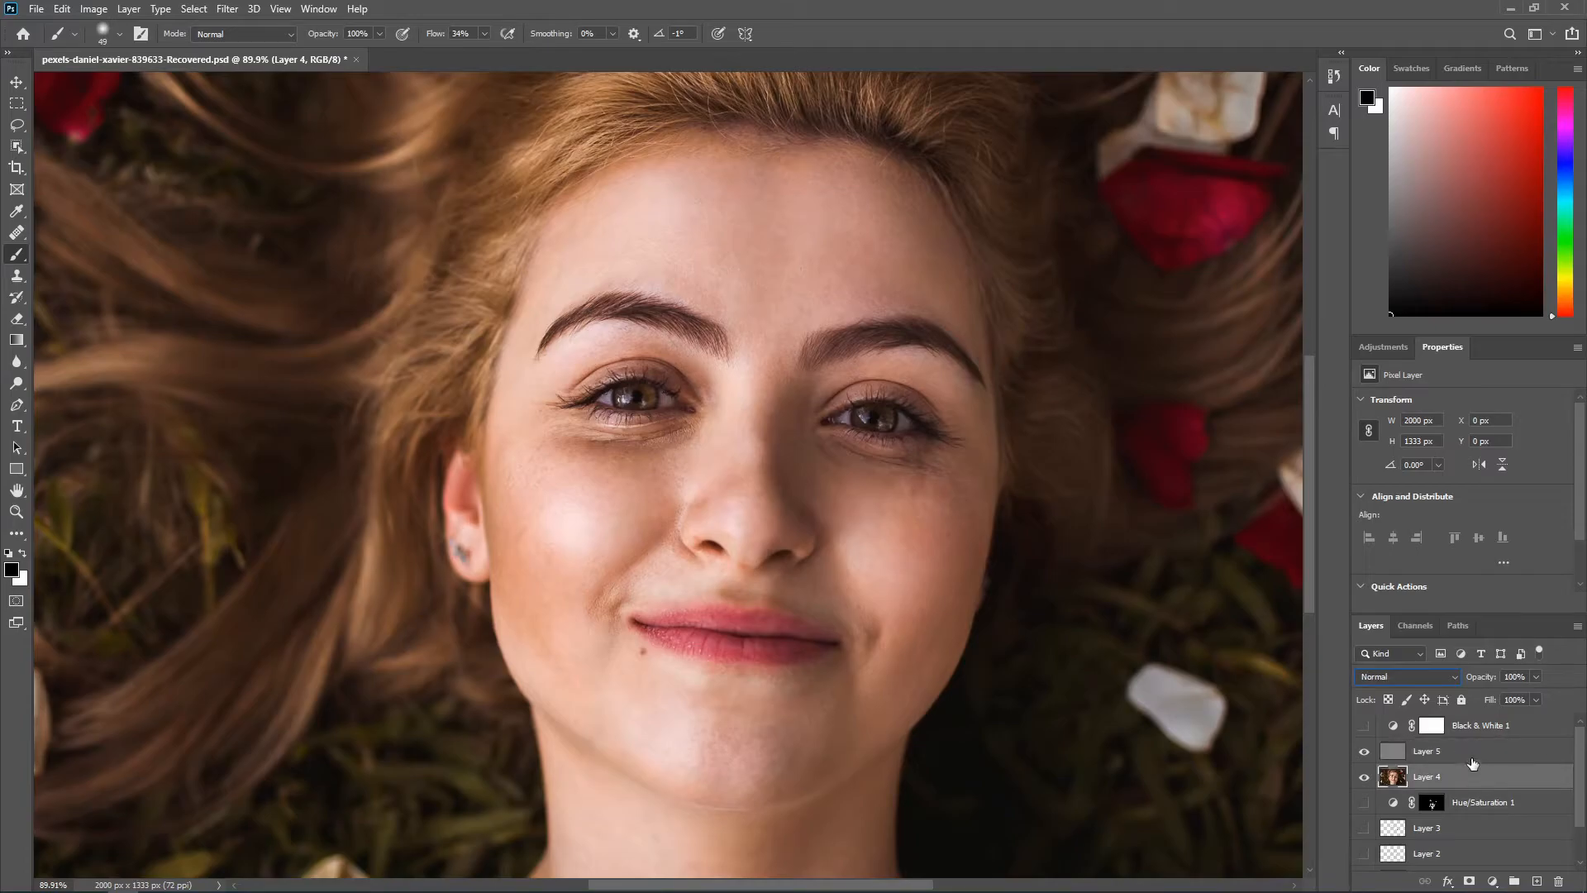
pyautogui.keyDown('ctrl'); pyautogui.click(1460, 751); pyautogui.keyUp('ctrl')
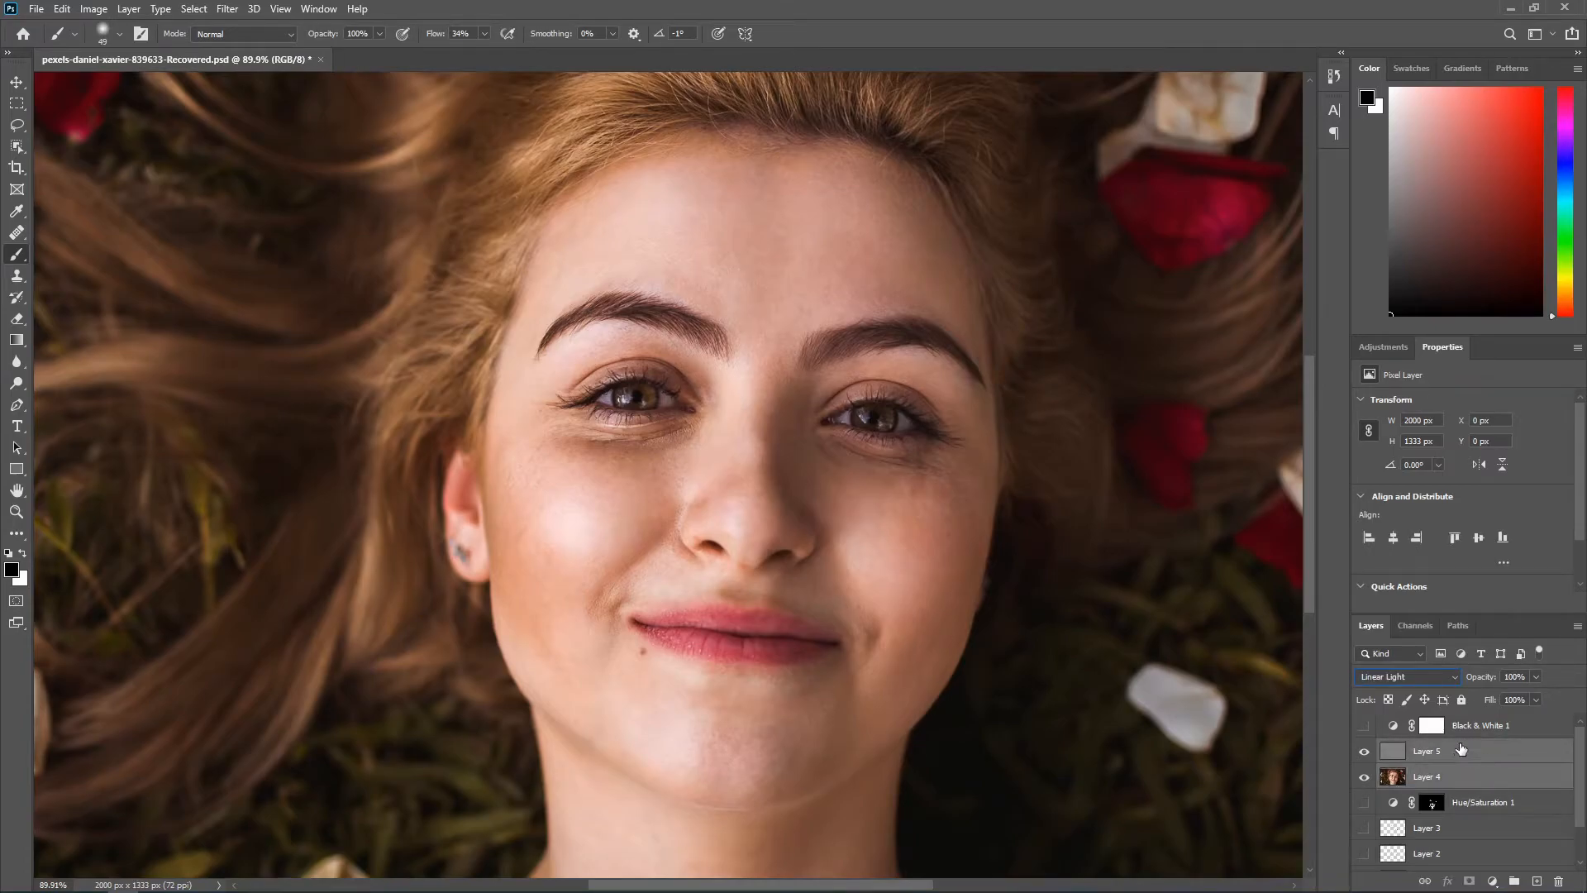
pyautogui.click(1515, 881)
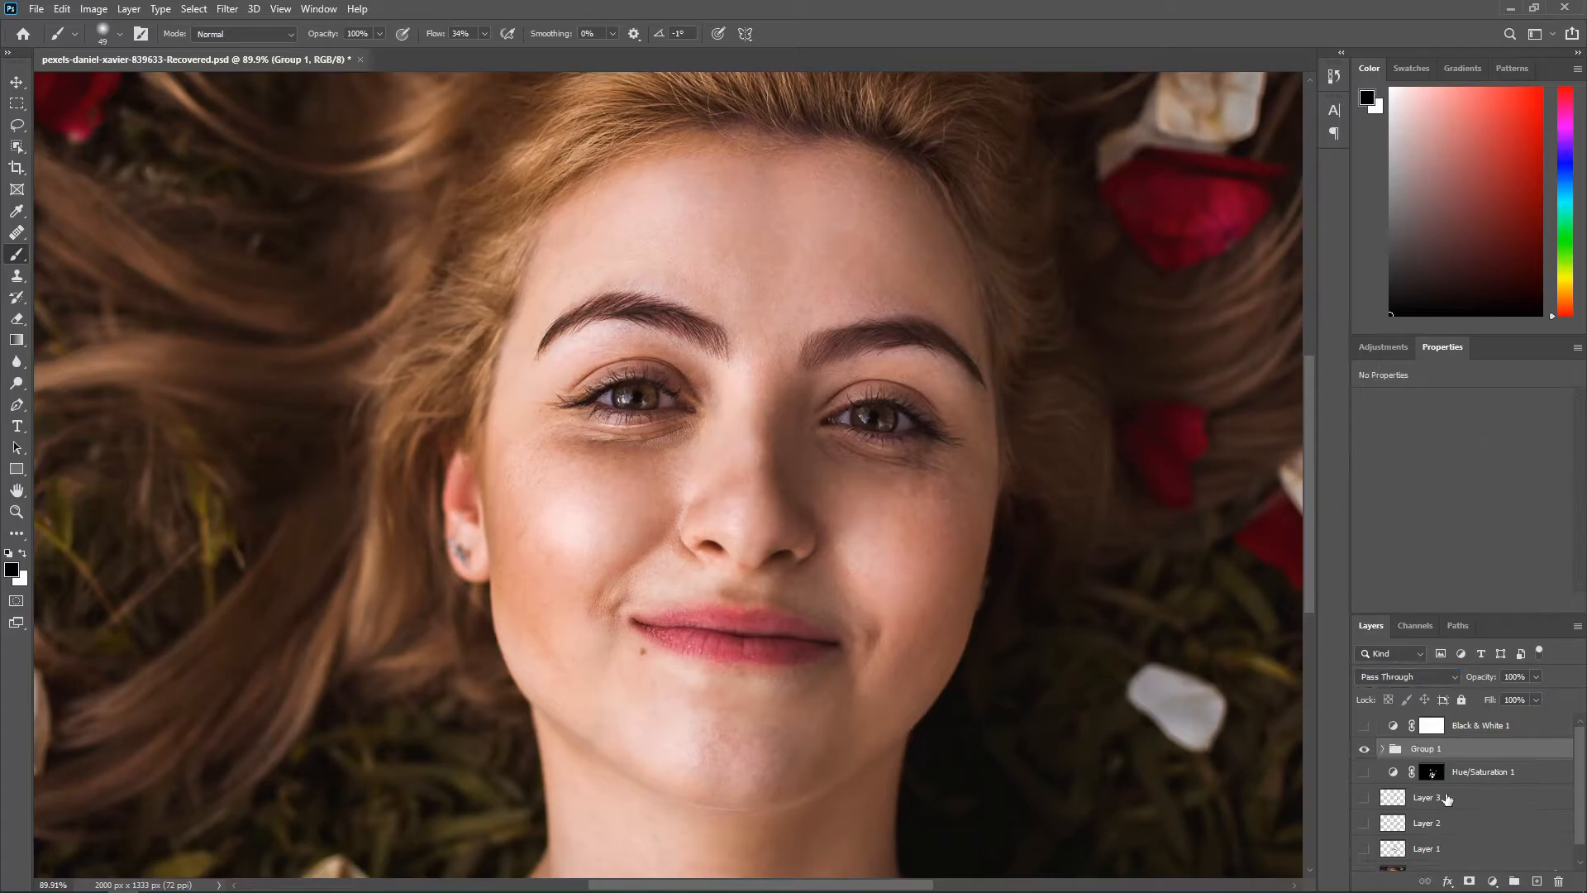
# Step: Turn on the visibility of the hidden layers beneath Group 1
pyautogui.click(1364, 751)
pyautogui.click(1364, 752)
pyautogui.moveTo(1363, 797); pyautogui.dragTo(1371, 887)
pyautogui.scroll(1, 1372, 802)
# Step: Toggle Group 1's visibility repeatedly to compare the portrait with and without the frequency separation
pyautogui.click(1363, 752)
pyautogui.click(1363, 752)
pyautogui.click(1363, 752)
pyautogui.click(1363, 752)
pyautogui.click(1363, 752)
pyautogui.click(1362, 752)
pyautogui.click(1363, 752)
pyautogui.click(1362, 752)
pyautogui.click(1363, 752)
pyautogui.click(1363, 752)
pyautogui.click(1363, 752)
pyautogui.click(1363, 750)
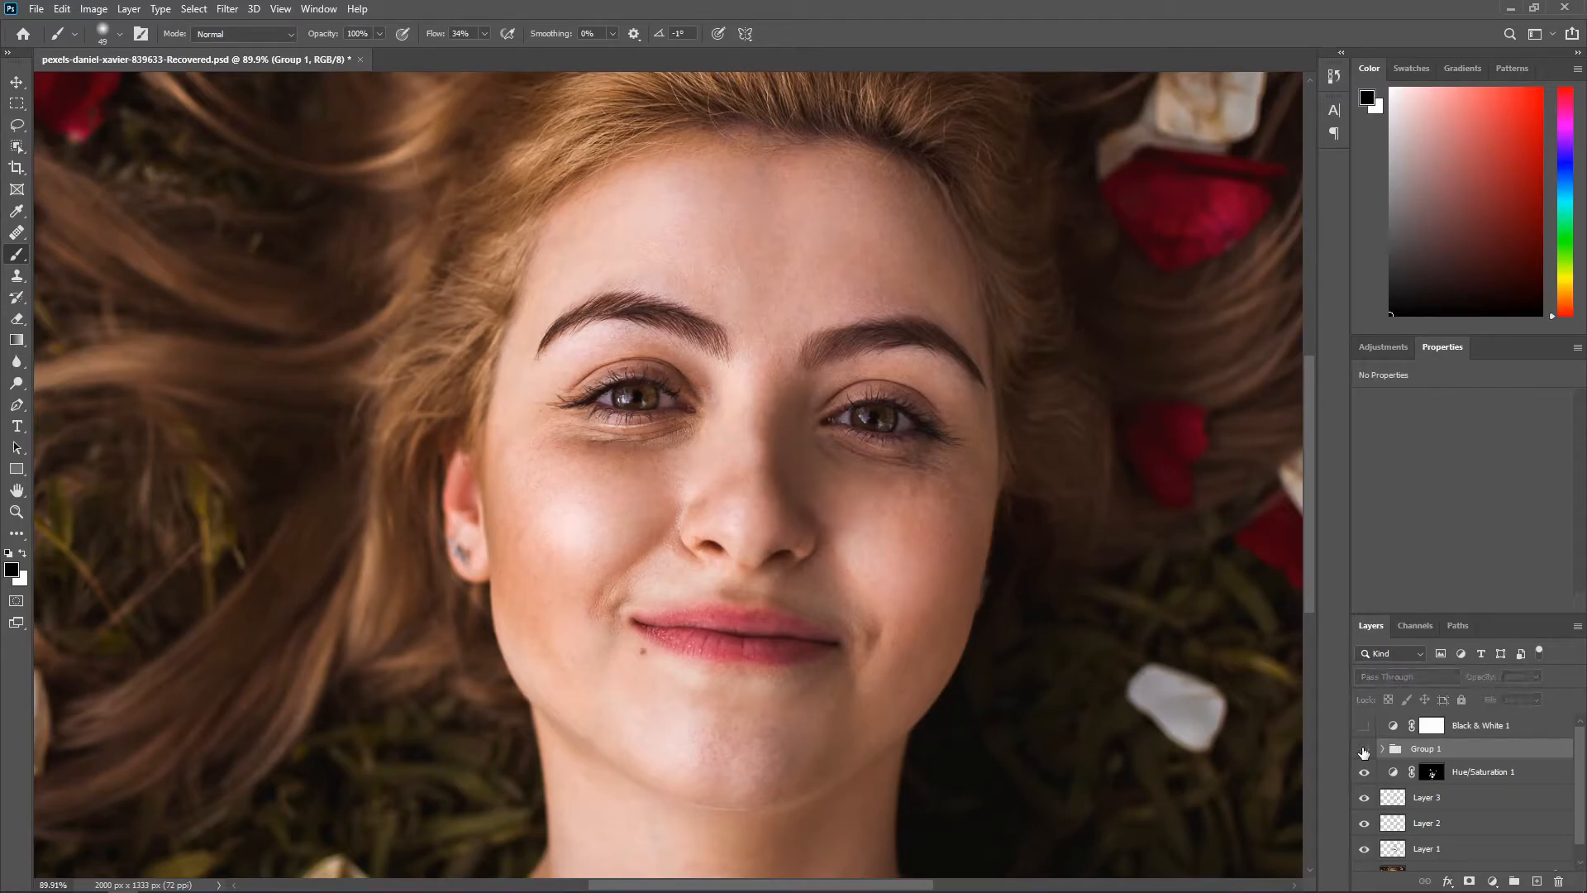
pyautogui.click(1364, 751)
# Step: Add a new layer directly above Layer 4 inside Group 1 and set the Brush flow to 2%
pyautogui.click(1382, 749)
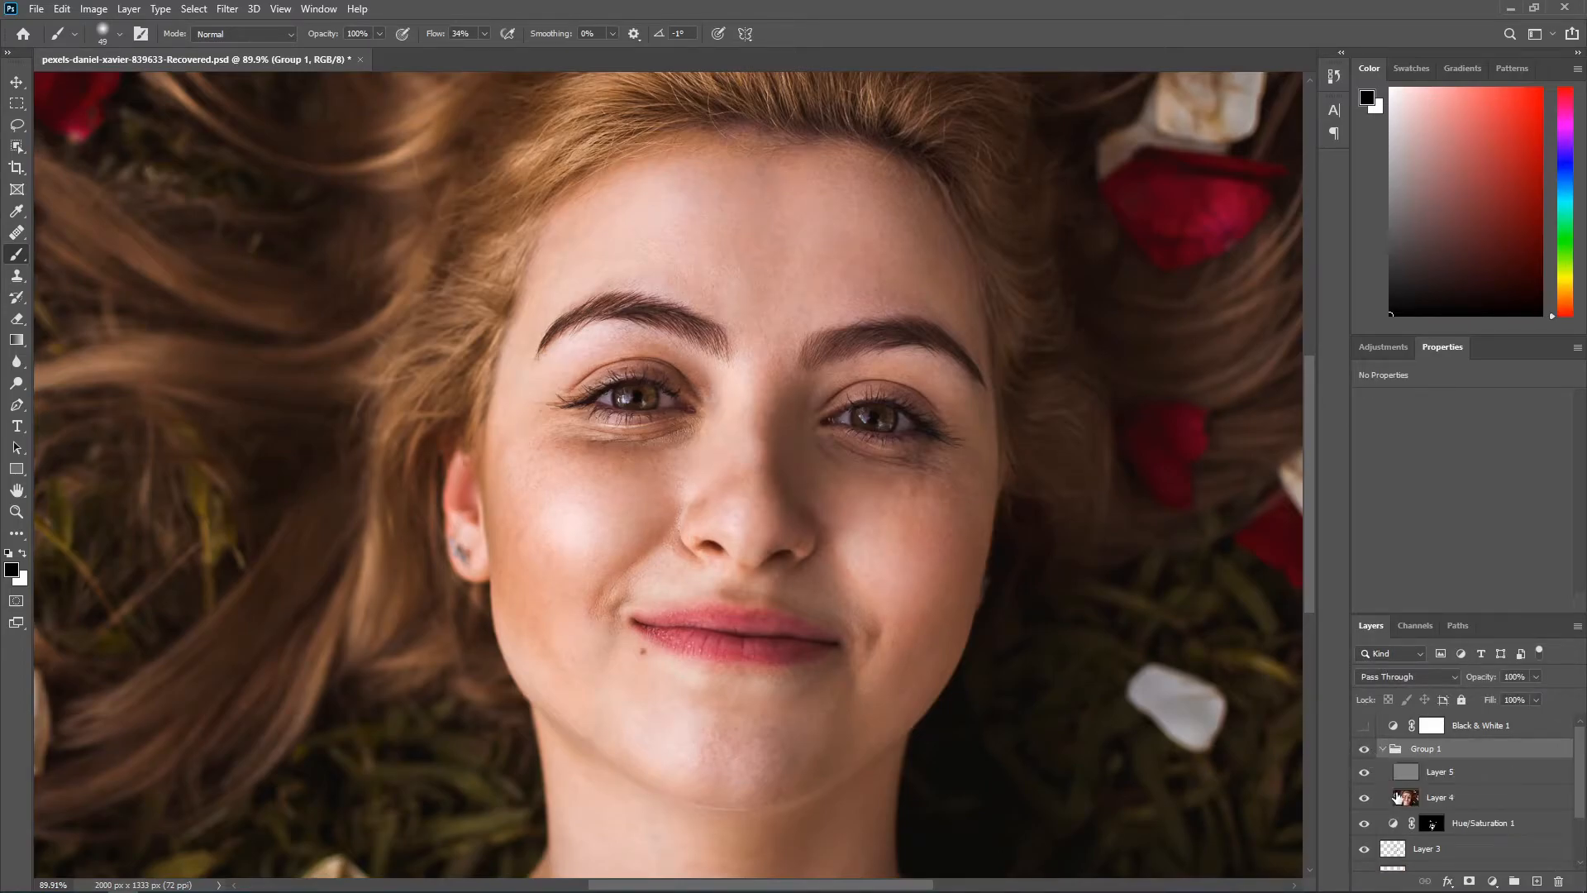
pyautogui.click(1439, 802)
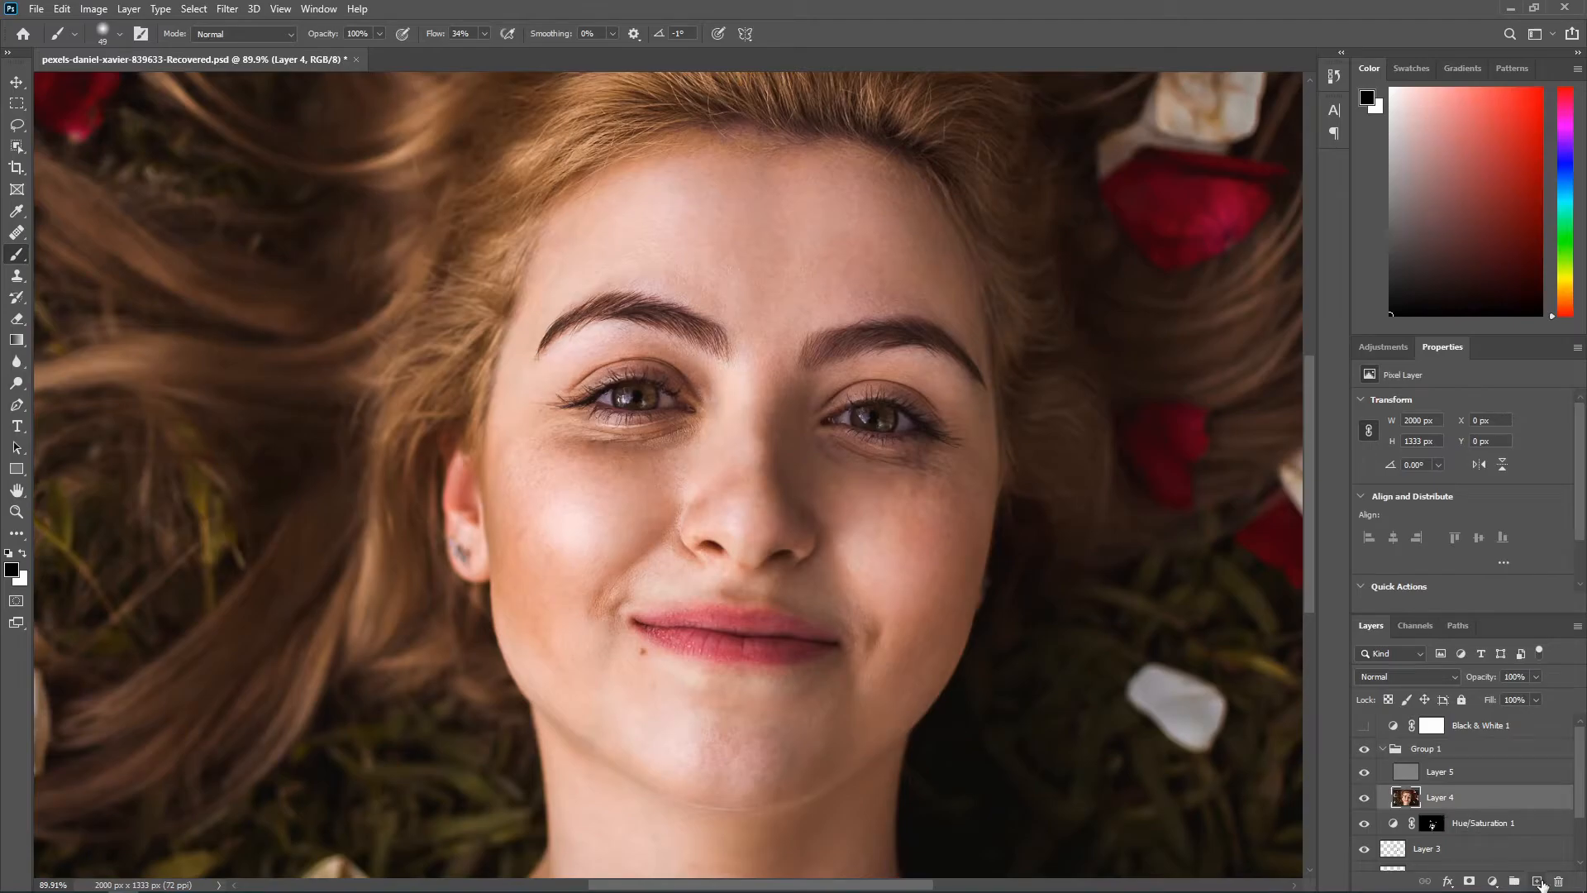
pyautogui.click(1534, 881)
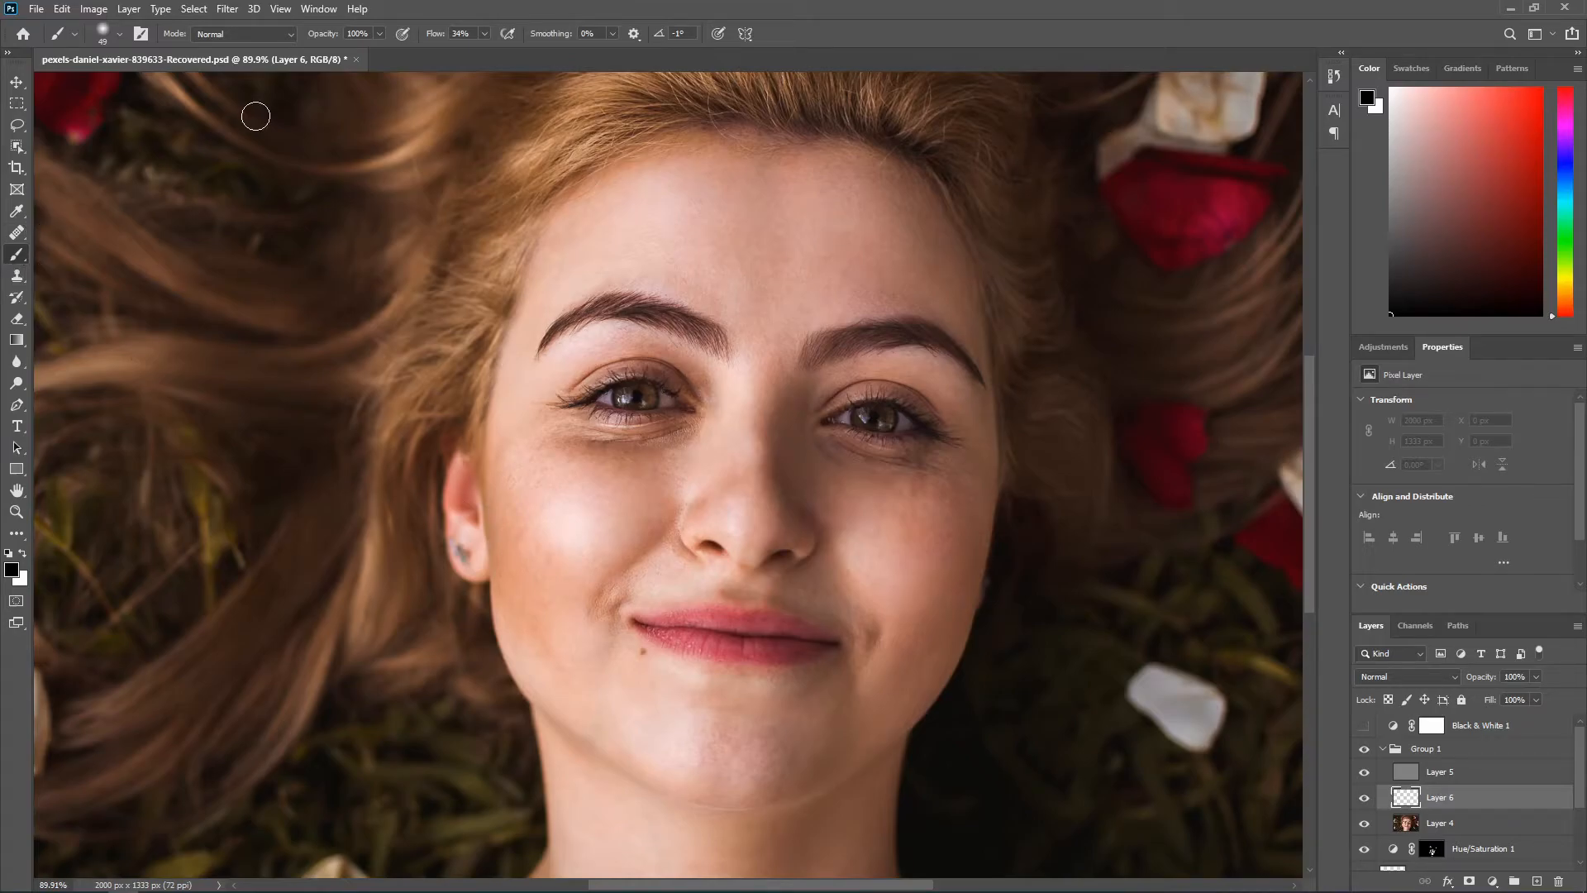
pyautogui.moveTo(432, 35); pyautogui.dragTo(416, 40)
pyautogui.click(485, 35)
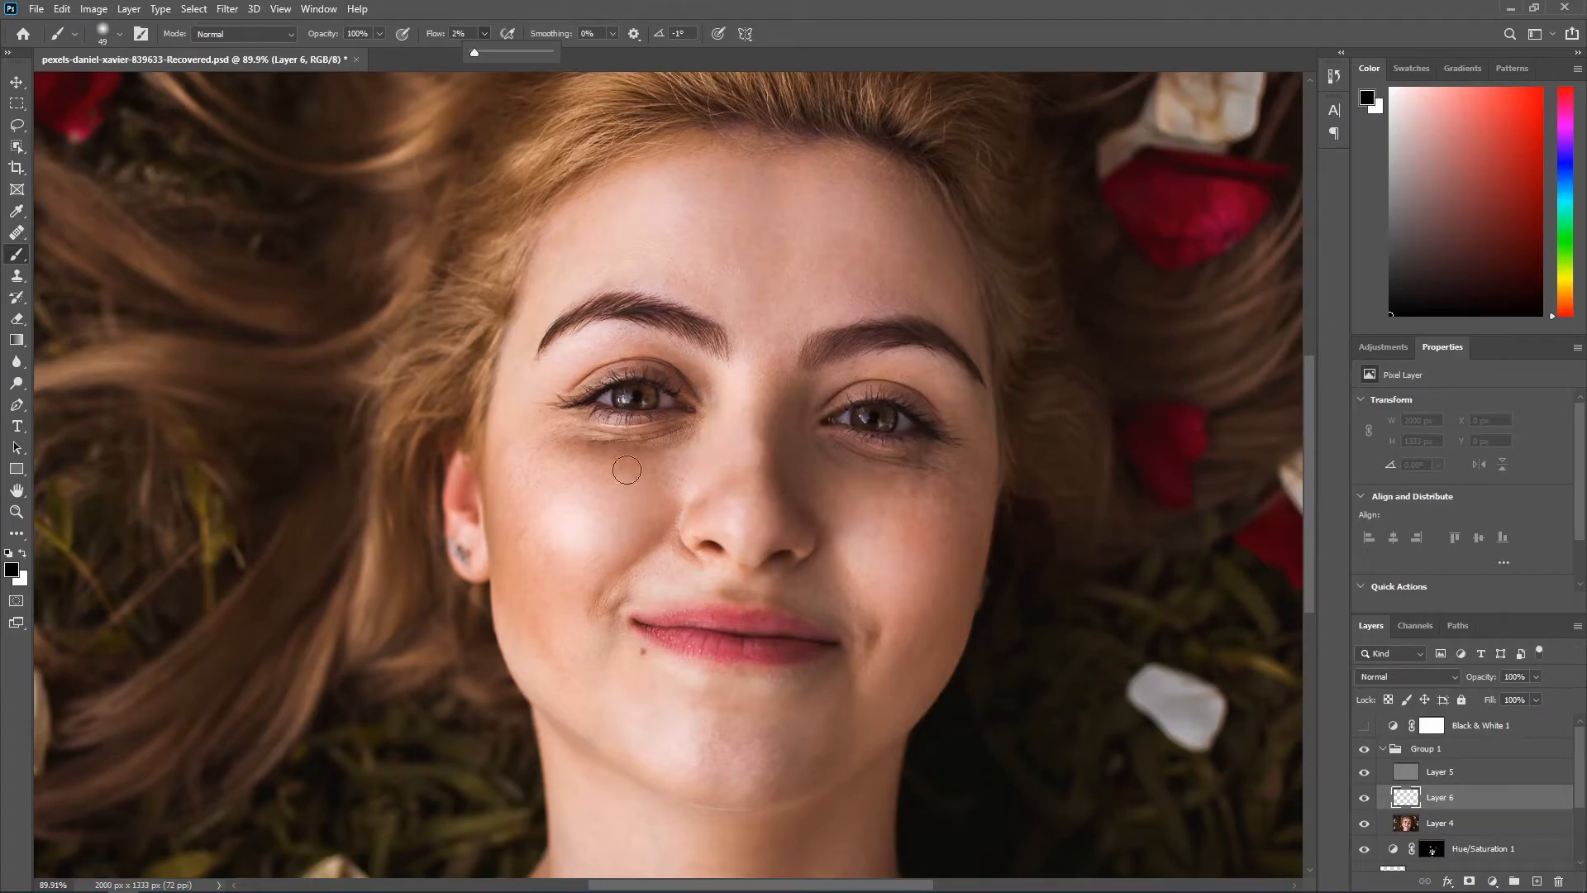
# Step: Rename the new layer above Layer 4 as "left eye"
pyautogui.click(1471, 804)
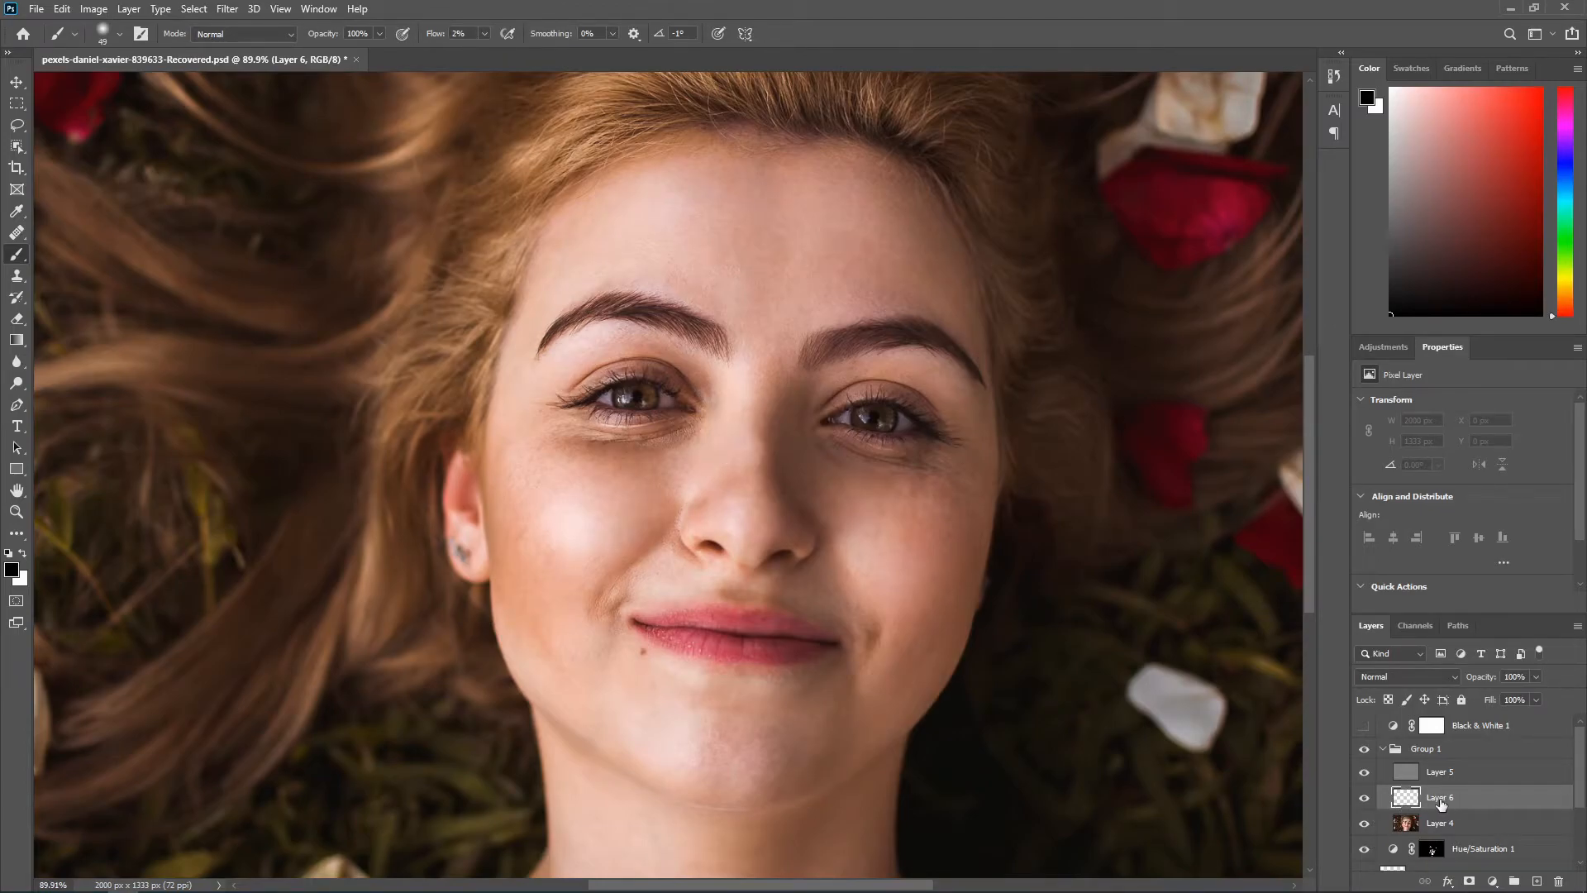
pyautogui.doubleClick(1445, 803)
pyautogui.click(1487, 191)
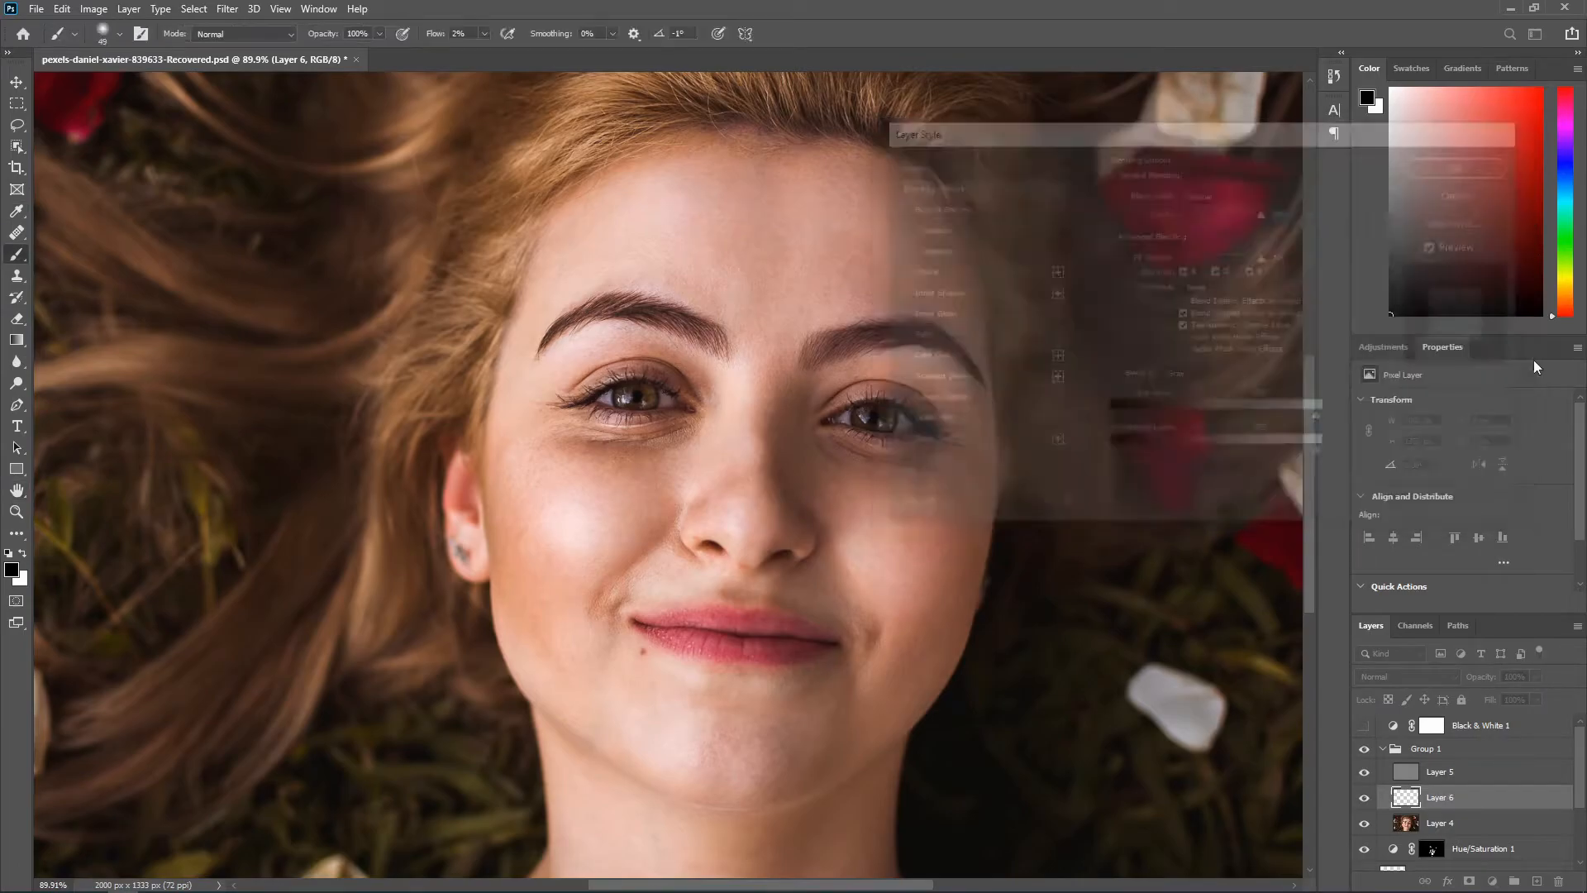
pyautogui.doubleClick(1441, 798)
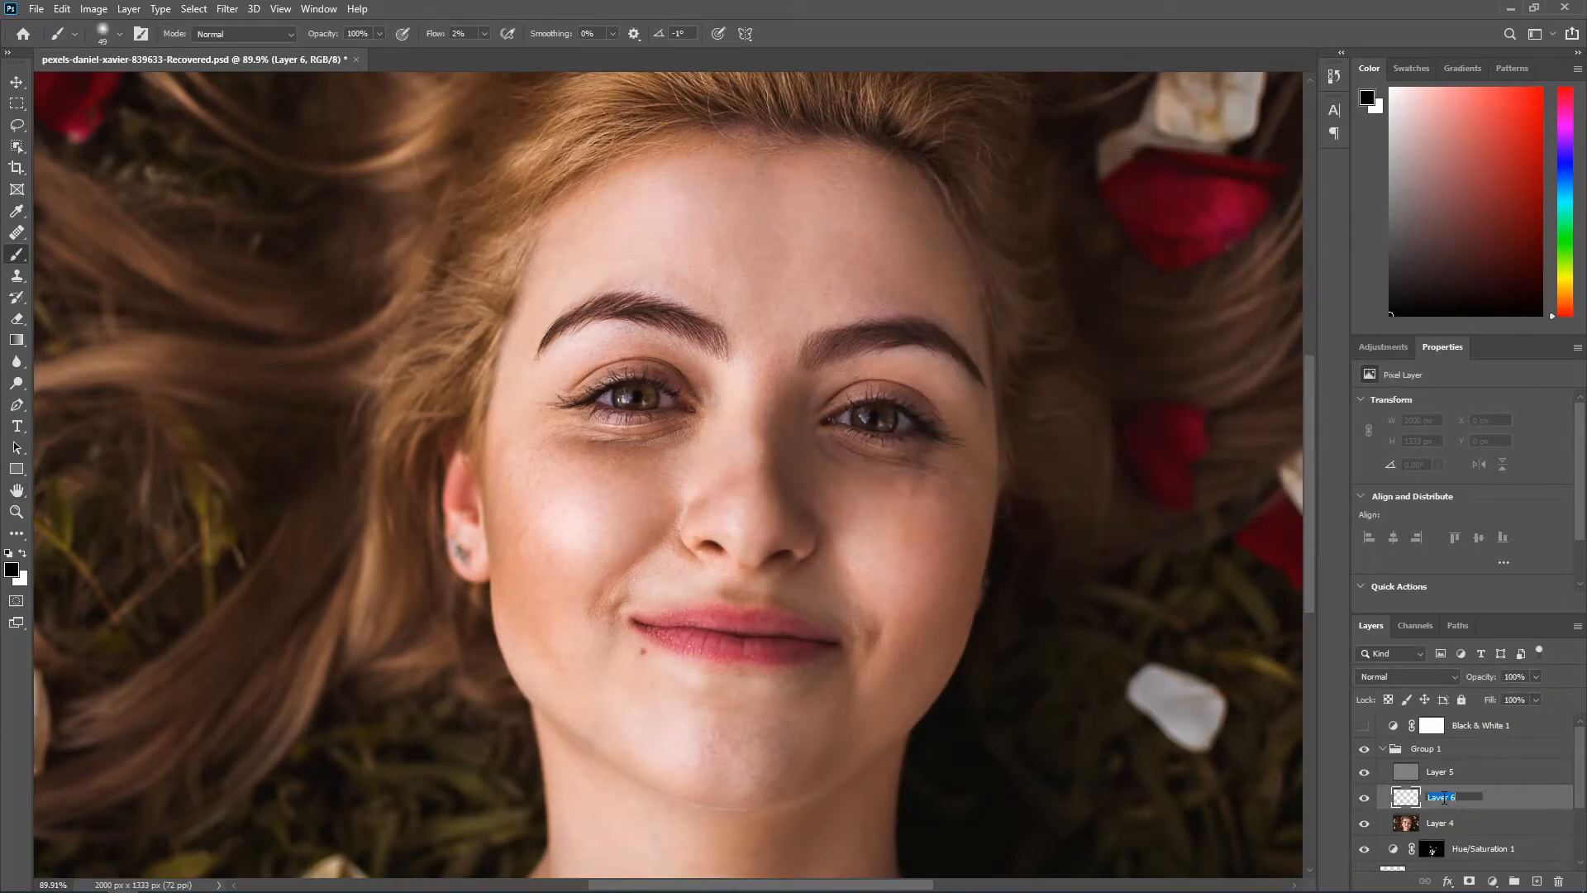
pyautogui.press('Return')
pyautogui.doubleClick(1441, 798)
pyautogui.press('Return')
# Step: Paint sampled skin tones softly over the dark area beneath the eye on the image's left side
pyautogui.keyDown('alt'); pyautogui.scroll(5, 649, 417); pyautogui.keyUp('alt')
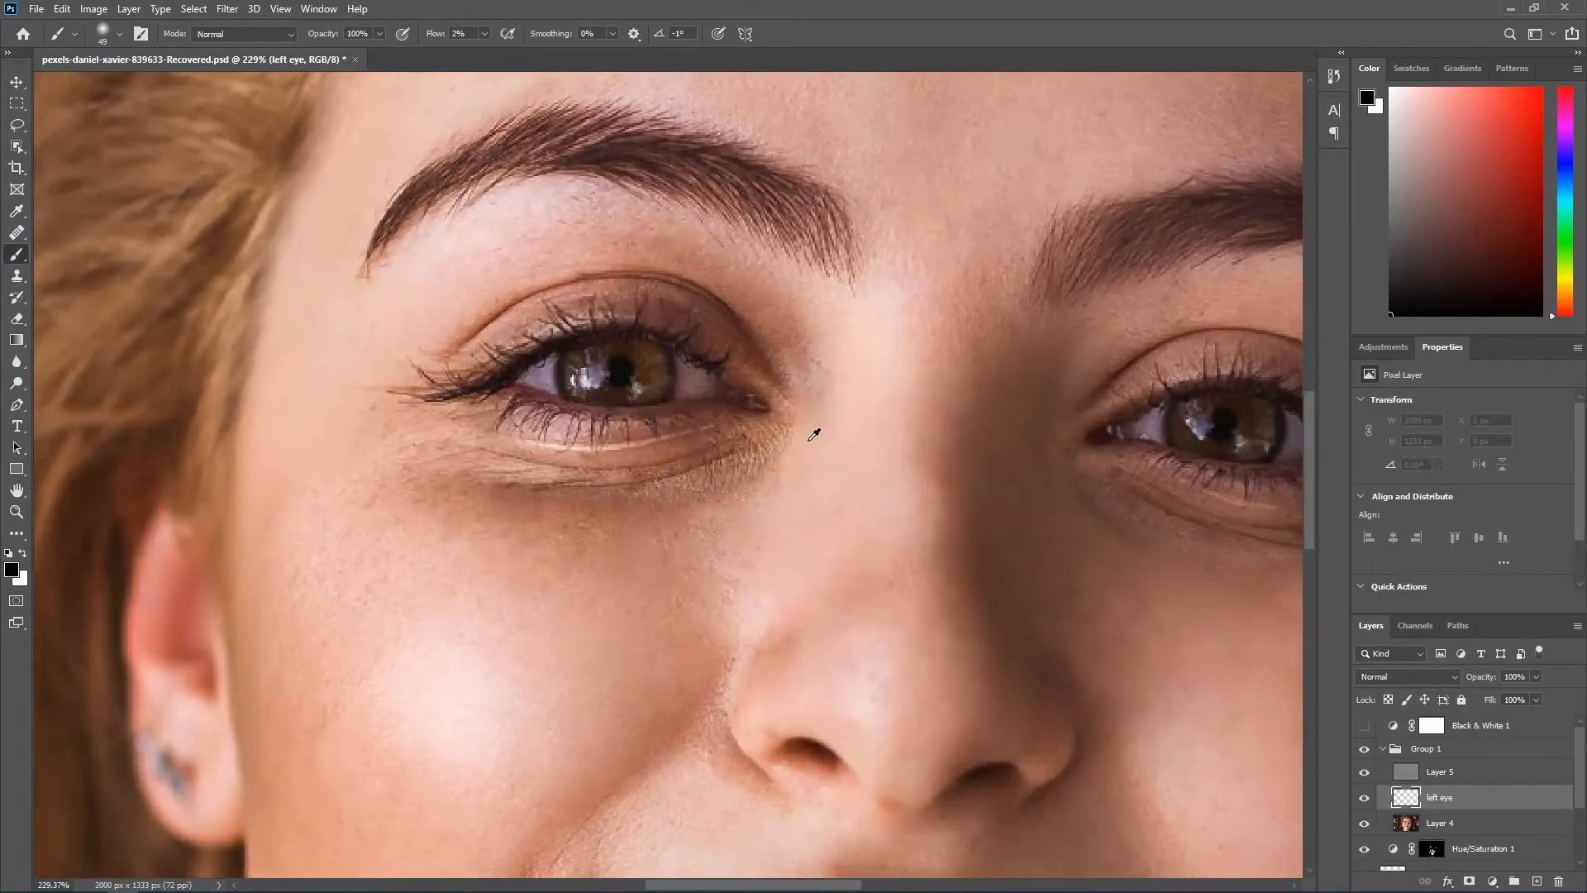
pyautogui.keyDown('alt'); pyautogui.click(809, 440); pyautogui.keyUp('alt')
pyautogui.moveTo(787, 469)
pyautogui.mouseDown()
pyautogui.moveTo(686, 490)
pyautogui.moveTo(800, 463)
pyautogui.moveTo(651, 525)
pyautogui.moveTo(701, 521)
pyautogui.moveTo(667, 536)
pyautogui.moveTo(548, 547)
pyautogui.moveTo(625, 563)
pyautogui.moveTo(578, 556)
pyautogui.mouseUp()
pyautogui.keyDown('alt'); pyautogui.click(801, 464); pyautogui.keyUp('alt')
pyautogui.keyDown('alt'); pyautogui.click(706, 517); pyautogui.keyUp('alt')
pyautogui.keyDown('alt'); pyautogui.click(654, 521); pyautogui.keyUp('alt')
pyautogui.keyDown('alt'); pyautogui.click(396, 435); pyautogui.keyUp('alt')
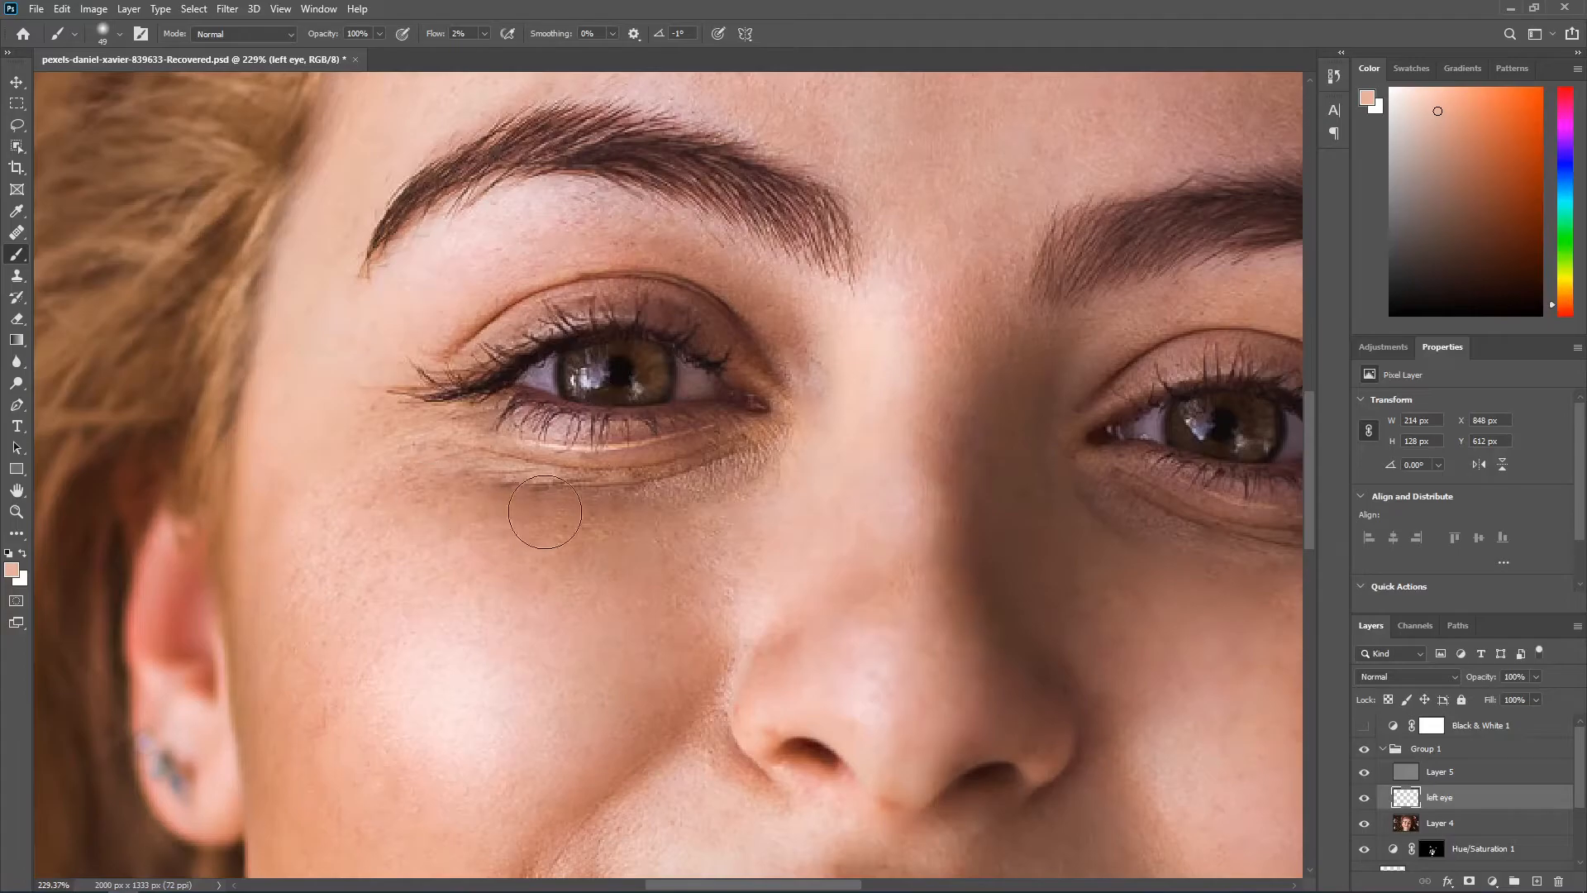
pyautogui.keyDown('alt'); pyautogui.click(479, 552); pyautogui.keyUp('alt')
pyautogui.moveTo(477, 540)
pyautogui.mouseDown()
pyautogui.moveTo(381, 477)
pyautogui.moveTo(367, 488)
pyautogui.mouseUp()
# Step: Paint sampled lighter skin tones around the same eye's outer corner and over its upper lid
pyautogui.keyDown('alt'); pyautogui.click(329, 340); pyautogui.keyUp('alt')
pyautogui.moveTo(384, 407)
pyautogui.mouseDown()
pyautogui.moveTo(363, 404)
pyautogui.moveTo(353, 429)
pyautogui.mouseUp()
pyautogui.scroll(-4, 412, 383)
pyautogui.scroll(1, 696, 298)
pyautogui.keyDown('alt'); pyautogui.click(732, 386); pyautogui.keyUp('alt')
pyautogui.moveTo(703, 383)
pyautogui.mouseDown()
pyautogui.moveTo(605, 297)
pyautogui.moveTo(555, 280)
pyautogui.moveTo(606, 291)
pyautogui.moveTo(542, 259)
pyautogui.moveTo(697, 344)
pyautogui.moveTo(550, 248)
pyautogui.moveTo(450, 273)
pyautogui.mouseUp()
pyautogui.keyDown('alt'); pyautogui.click(716, 367); pyautogui.keyUp('alt')
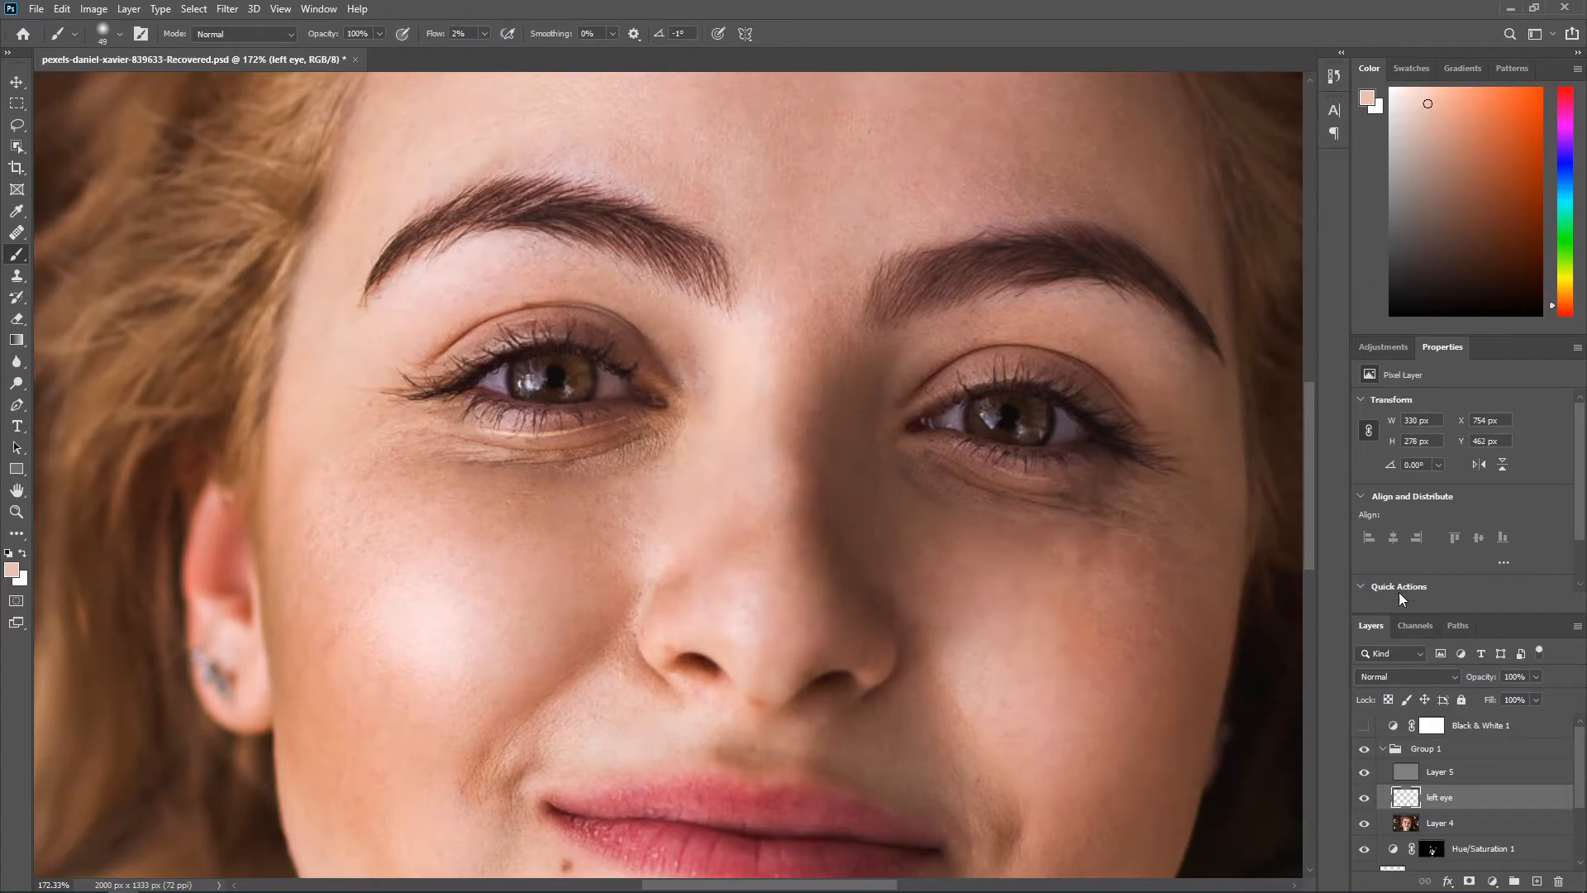
# Step: Compare the portrait with and without the left eye layer
pyautogui.click(1365, 798)
pyautogui.click(1365, 798)
pyautogui.click(1366, 798)
pyautogui.click(1366, 799)
pyautogui.click(1365, 798)
pyautogui.click(1365, 799)
# Step: Paint sampled skin tones beneath the inner corner of the eye on the image's left side
pyautogui.scroll(3, 630, 525)
pyautogui.scroll(1, 620, 508)
pyautogui.keyDown('alt'); pyautogui.click(517, 368); pyautogui.keyUp('alt')
pyautogui.moveTo(583, 364); pyautogui.dragTo(580, 379)
pyautogui.keyDown('alt'); pyautogui.click(731, 462); pyautogui.keyUp('alt')
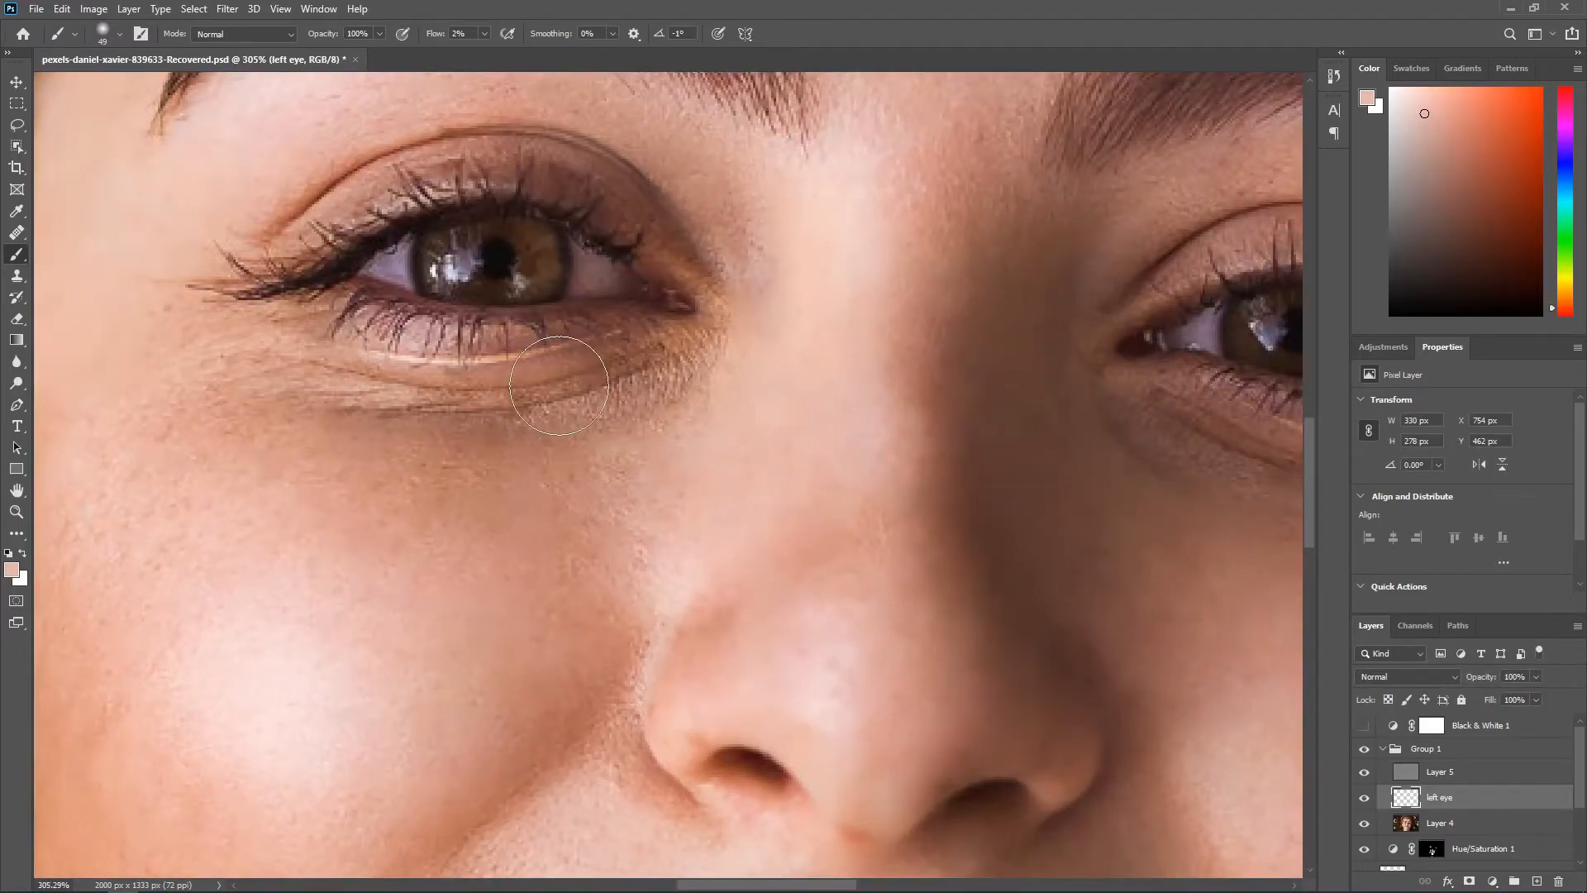
pyautogui.keyDown('alt'); pyautogui.click(732, 410); pyautogui.keyUp('alt')
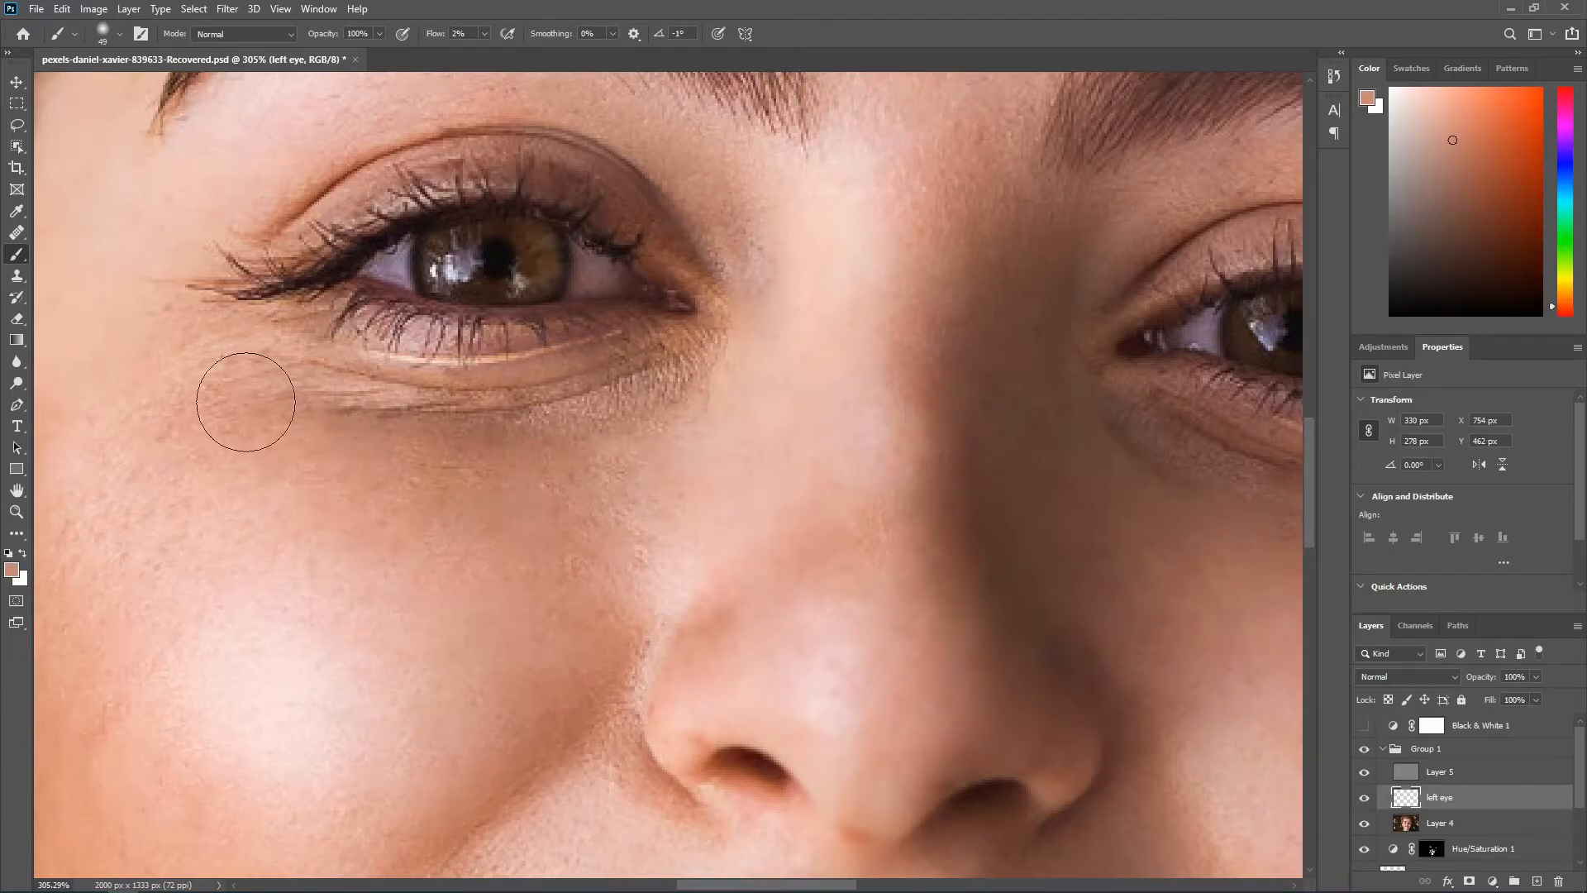
# Step: Hide Layer 5 and paint sampled skin tones over the upper cheek beneath the same eye
pyautogui.scroll(-3, 241, 405)
pyautogui.keyDown('alt'); pyautogui.click(266, 489); pyautogui.keyUp('alt')
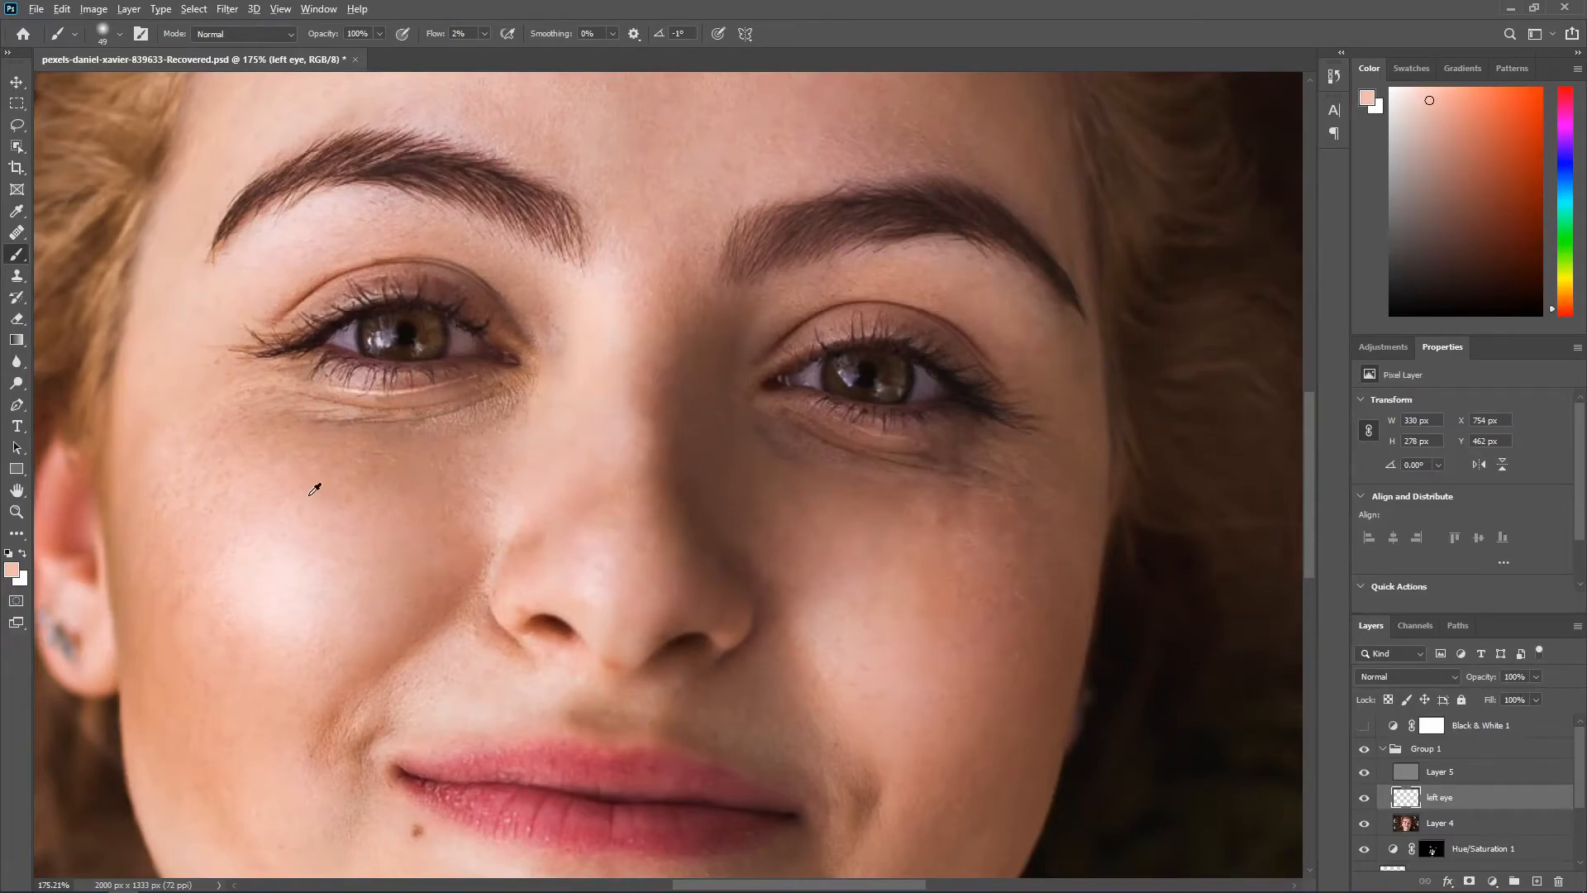
pyautogui.keyDown('alt'); pyautogui.click(455, 462); pyautogui.keyUp('alt')
pyautogui.moveTo(344, 427)
pyautogui.mouseDown()
pyautogui.moveTo(325, 419)
pyautogui.moveTo(400, 416)
pyautogui.moveTo(283, 407)
pyautogui.mouseUp()
pyautogui.keyDown('alt'); pyautogui.click(364, 461); pyautogui.keyUp('alt')
pyautogui.keyDown('alt'); pyautogui.click(276, 454); pyautogui.keyUp('alt')
pyautogui.moveTo(178, 437)
pyautogui.mouseDown()
pyautogui.moveTo(168, 530)
pyautogui.moveTo(333, 496)
pyautogui.mouseUp()
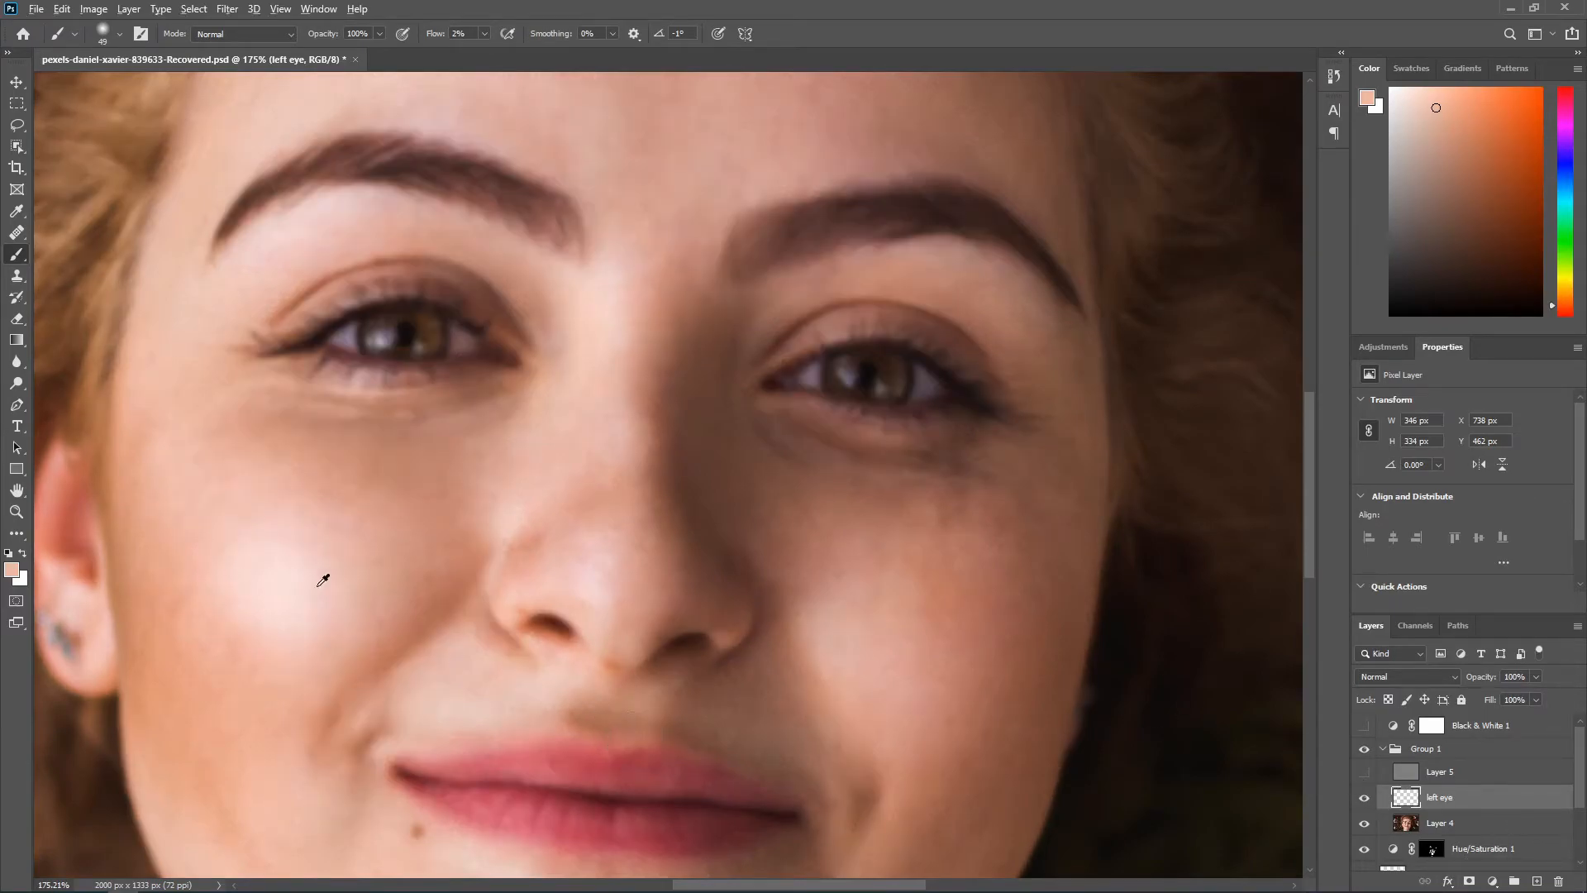
# Step: Paint sampled skin tones down the outer cheek below the same eye's outer corner
pyautogui.scroll(4, 240, 473)
pyautogui.scroll(-3, 177, 466)
pyautogui.keyDown('alt'); pyautogui.click(143, 384); pyautogui.keyUp('alt')
pyautogui.moveTo(123, 415)
pyautogui.mouseDown()
pyautogui.moveTo(158, 582)
pyautogui.moveTo(116, 453)
pyautogui.moveTo(170, 531)
pyautogui.mouseUp()
pyautogui.scroll(1, 166, 535)
pyautogui.keyDown('alt'); pyautogui.click(164, 538); pyautogui.keyUp('alt')
pyautogui.keyDown('alt'); pyautogui.click(352, 498); pyautogui.keyUp('alt')
# Step: Reduce the brush to 26 px and paint sampled tones from the inner eye area down the side of the nose
pyautogui.scroll(4, 422, 535)
pyautogui.keyDown('alt'); pyautogui.click(484, 384); pyautogui.keyUp('alt')
pyautogui.press('[')
pyautogui.press('[')
pyautogui.press('[')
pyautogui.press('[')
pyautogui.press('[')
pyautogui.keyDown('alt'); pyautogui.click(651, 338); pyautogui.keyUp('alt')
pyautogui.moveTo(576, 368); pyautogui.dragTo(562, 397)
pyautogui.keyDown('alt'); pyautogui.click(681, 507); pyautogui.keyUp('alt')
pyautogui.keyDown('alt'); pyautogui.click(685, 382); pyautogui.keyUp('alt')
pyautogui.moveTo(654, 486)
pyautogui.mouseDown()
pyautogui.moveTo(661, 438)
pyautogui.moveTo(612, 553)
pyautogui.moveTo(537, 583)
pyautogui.mouseUp()
pyautogui.keyDown('alt'); pyautogui.click(582, 533); pyautogui.keyUp('alt')
pyautogui.keyDown('alt'); pyautogui.click(570, 520); pyautogui.keyUp('alt')
# Step: Blend the skin beside the nostril and along the inner cheek with further sampled tones
pyautogui.scroll(-7, 531, 588)
pyautogui.moveTo(493, 525); pyautogui.dragTo(489, 475)
pyautogui.keyDown('alt'); pyautogui.click(476, 569); pyautogui.keyUp('alt')
pyautogui.keyDown('alt'); pyautogui.click(466, 479); pyautogui.keyUp('alt')
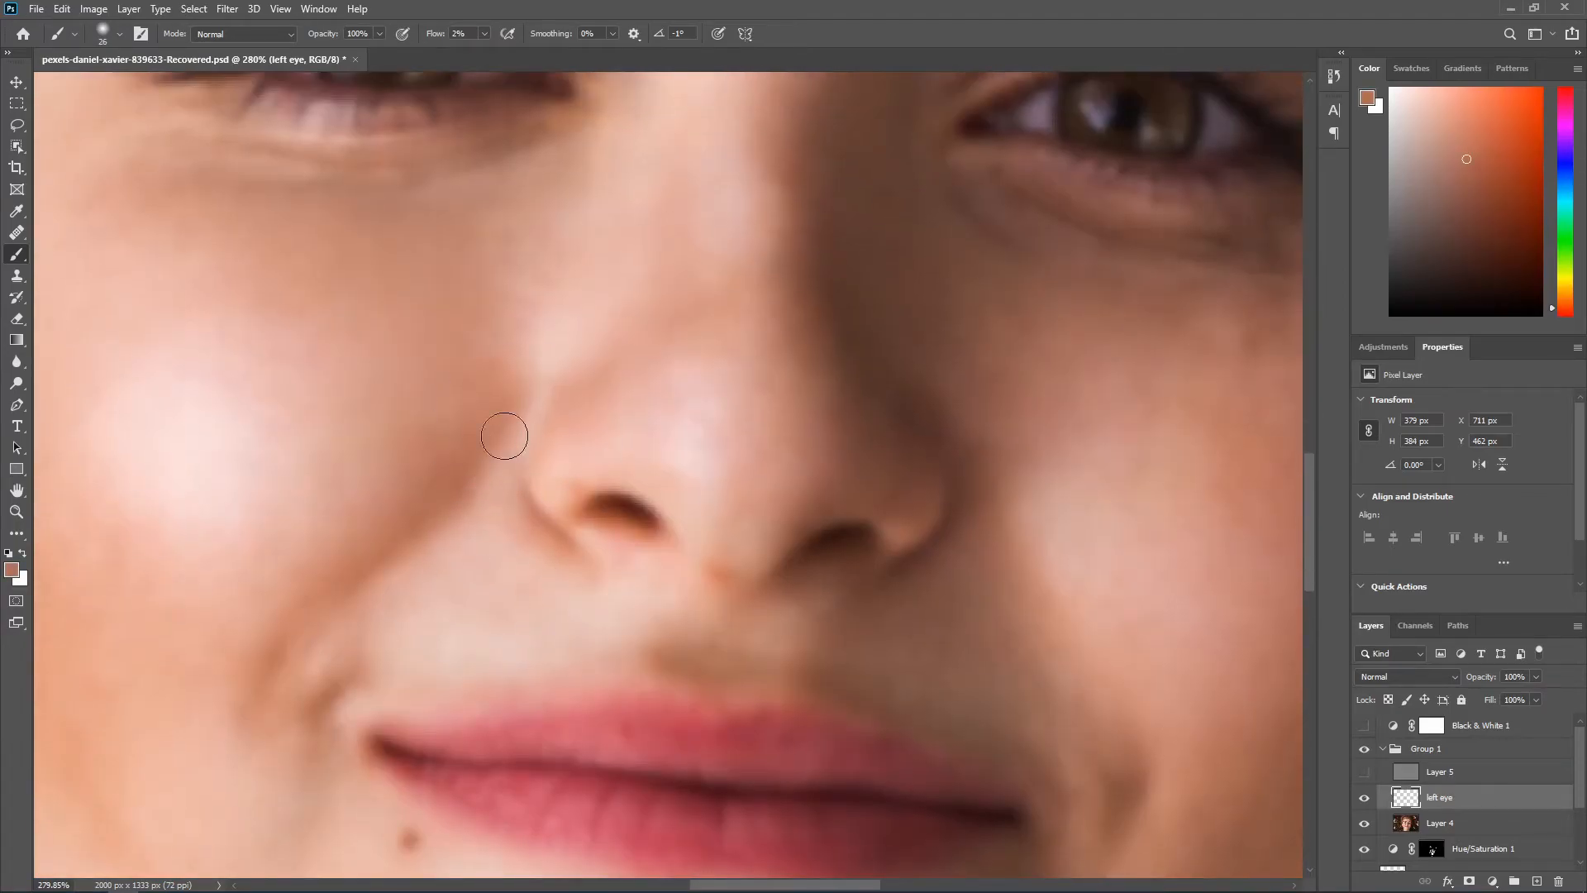
pyautogui.scroll(-1, 460, 481)
pyautogui.scroll(4, 446, 471)
pyautogui.keyDown('alt'); pyautogui.click(422, 453); pyautogui.keyUp('alt')
pyautogui.keyDown('alt'); pyautogui.click(430, 481); pyautogui.keyUp('alt')
pyautogui.scroll(1, 548, 405)
pyautogui.keyDown('alt'); pyautogui.click(598, 259); pyautogui.keyUp('alt')
pyautogui.keyDown('alt'); pyautogui.click(79, 342); pyautogui.keyUp('alt')
# Step: Lightly erase excess paint on the left eye layer and resample skin tones beside the inner eye corner
pyautogui.scroll(-4, 204, 394)
pyautogui.press('e')
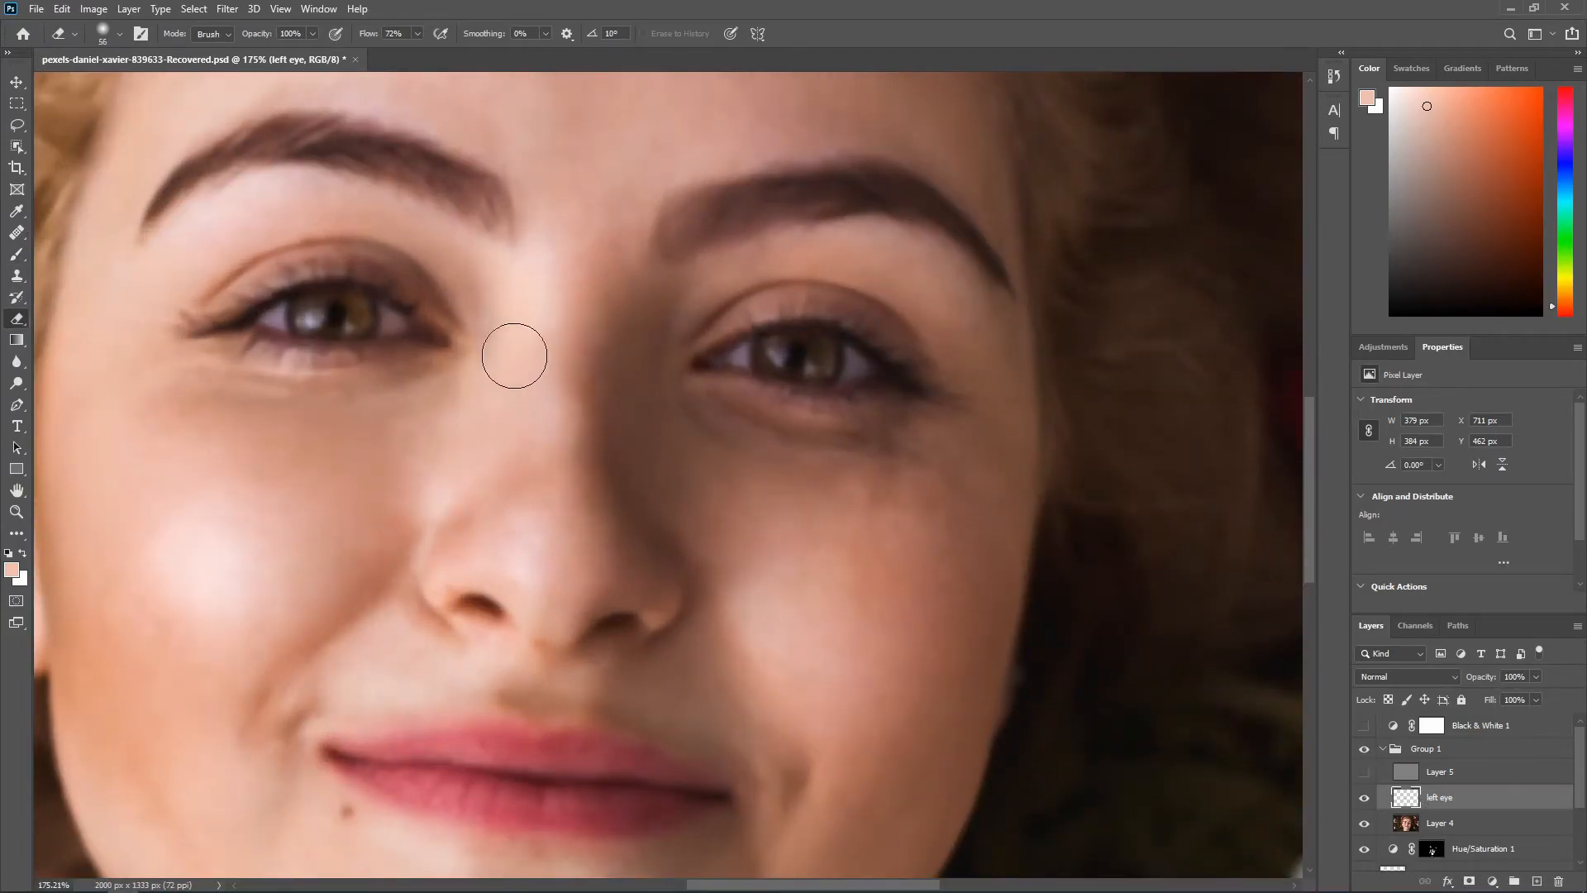
pyautogui.scroll(1, 512, 570)
pyautogui.press('b')
pyautogui.scroll(1, 471, 364)
pyautogui.keyDown('alt'); pyautogui.click(484, 463); pyautogui.keyUp('alt')
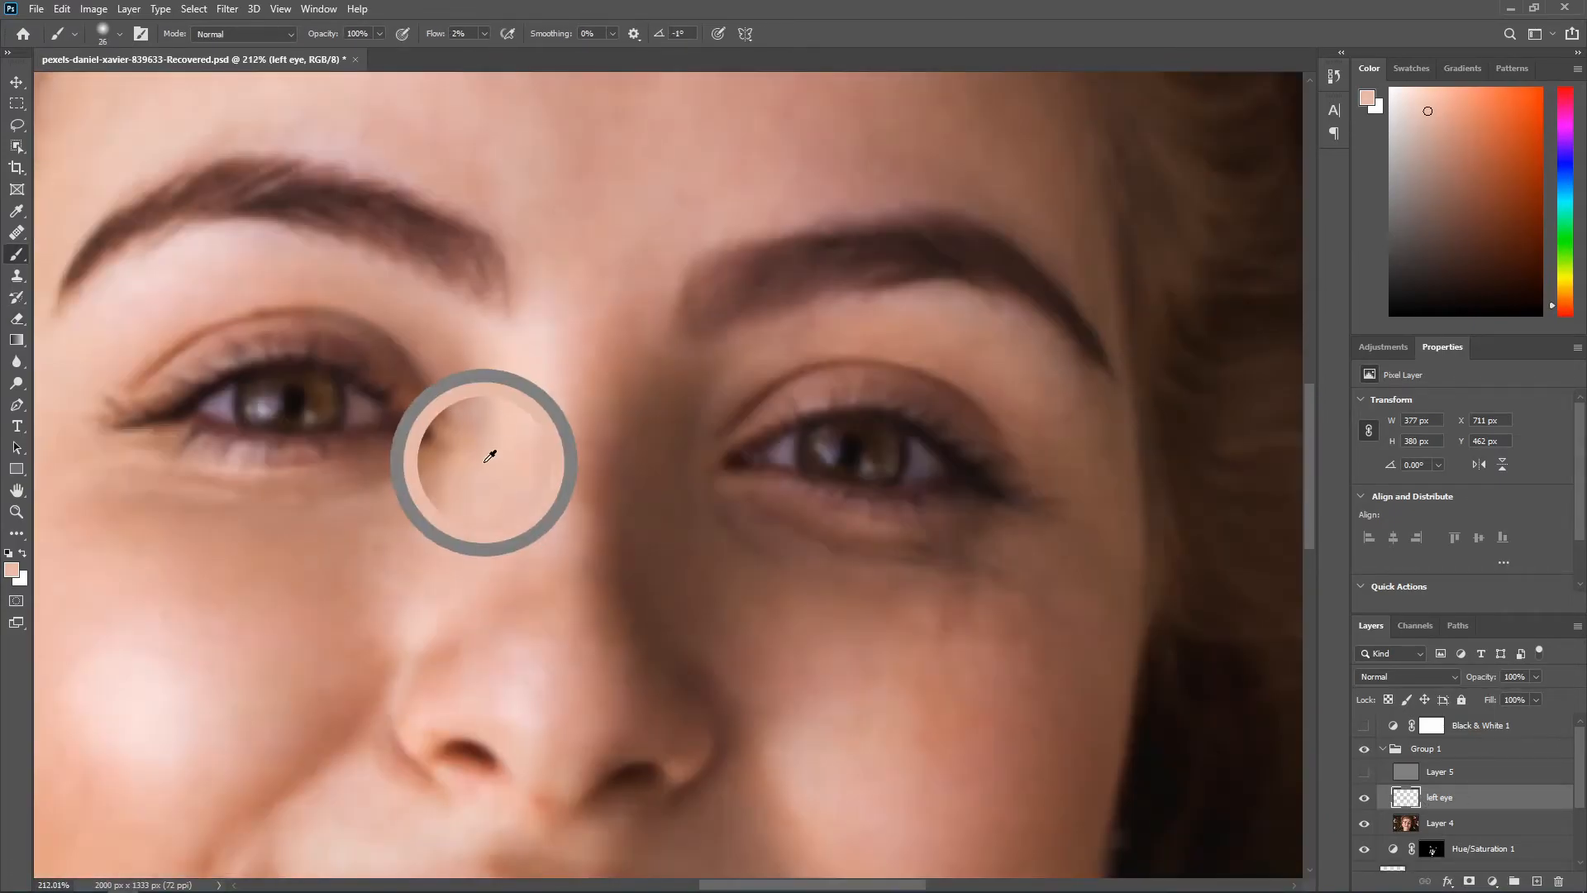
pyautogui.keyDown('alt'); pyautogui.click(468, 385); pyautogui.keyUp('alt')
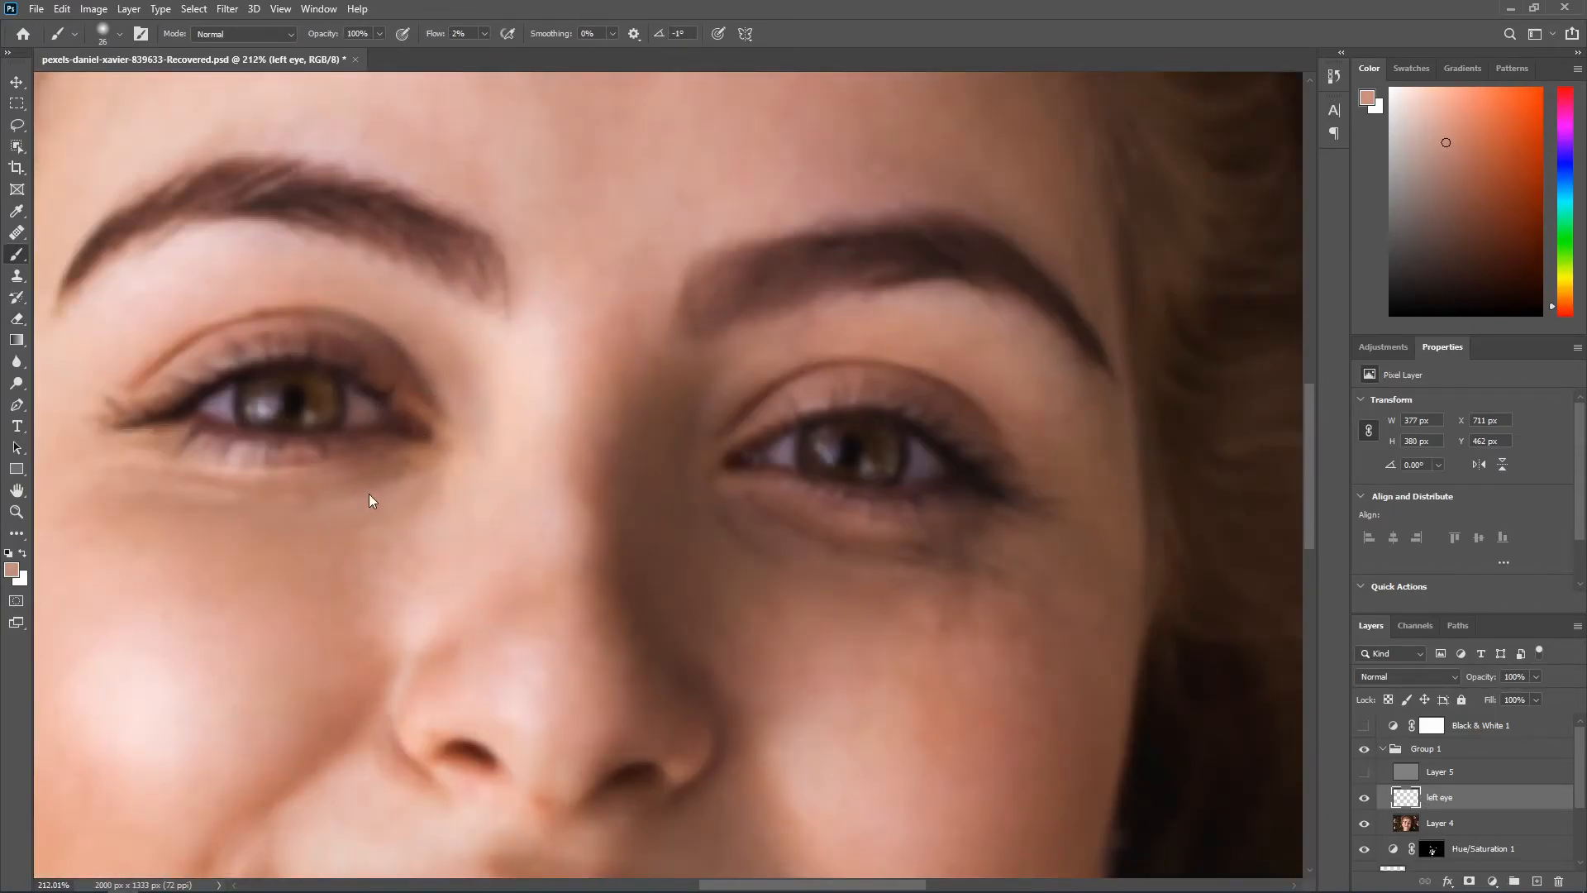
# Step: Set the Eyedropper's sample size to 5 by 5 Average and sample the skin between the eye and nose bridge
pyautogui.click(18, 211)
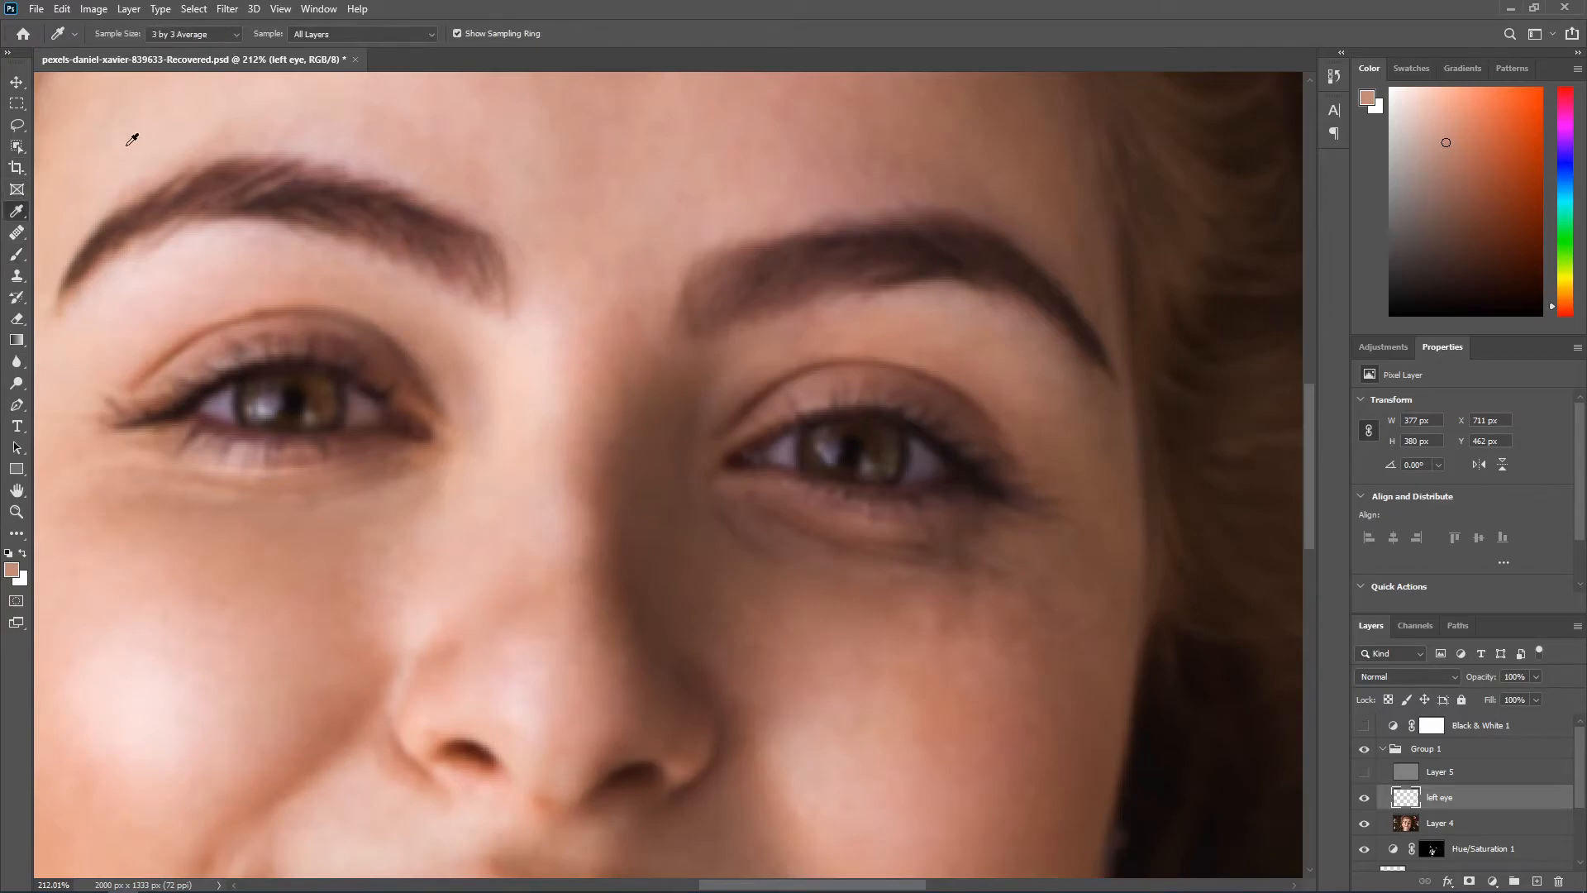
pyautogui.click(188, 34)
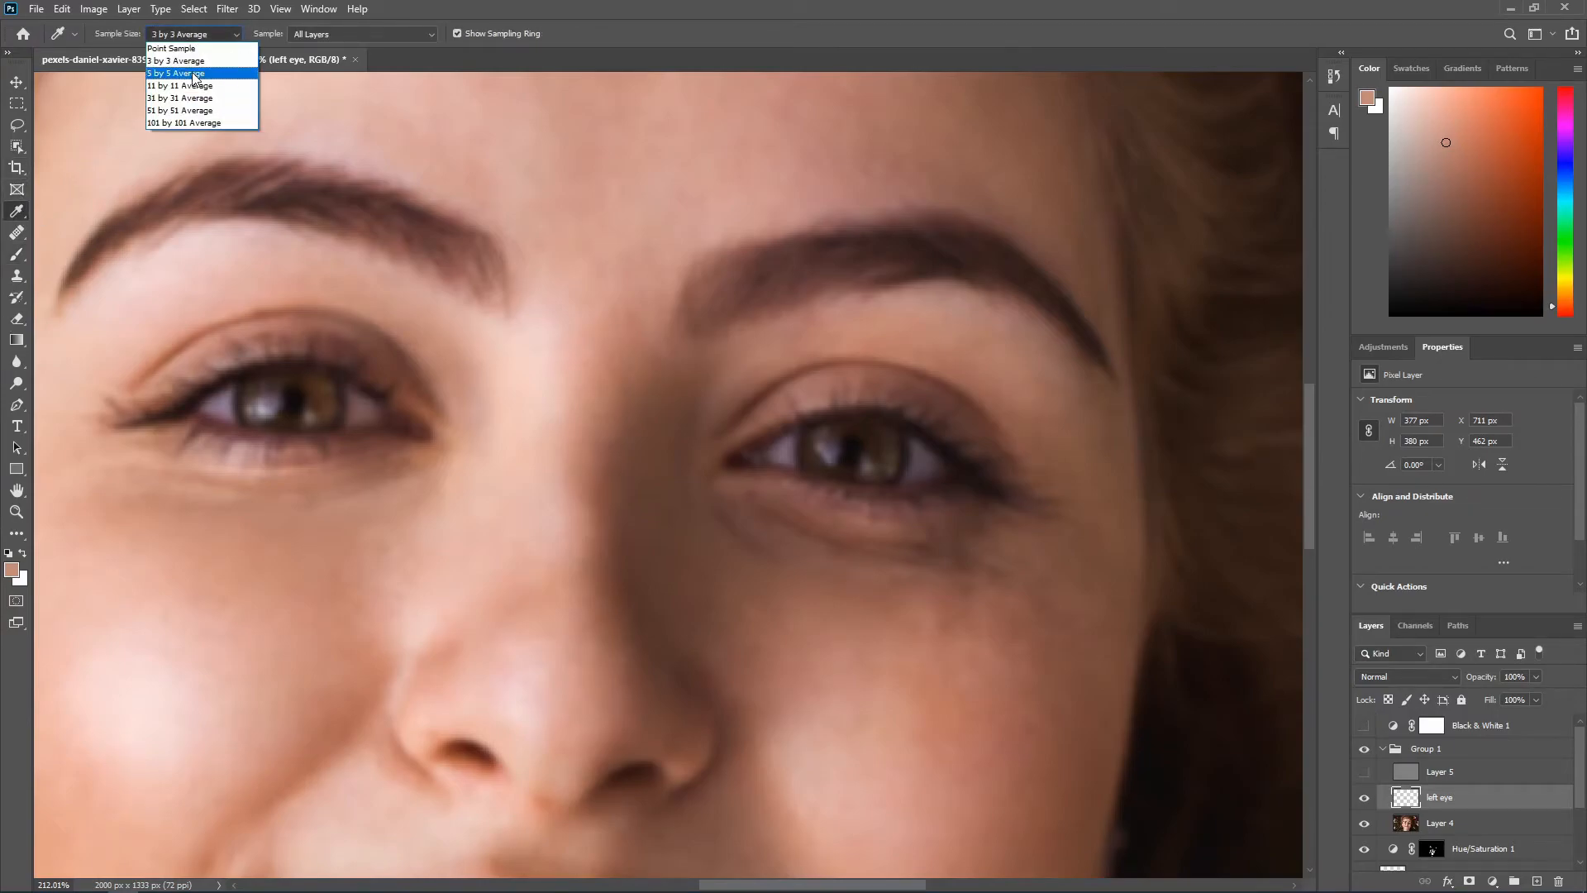
pyautogui.click(194, 74)
pyautogui.click(157, 33)
pyautogui.click(178, 74)
pyautogui.keyDown('alt'); pyautogui.click(435, 343); pyautogui.keyUp('alt')
pyautogui.moveTo(445, 361)
pyautogui.mouseDown()
pyautogui.moveTo(458, 379)
pyautogui.moveTo(449, 369)
pyautogui.mouseUp()
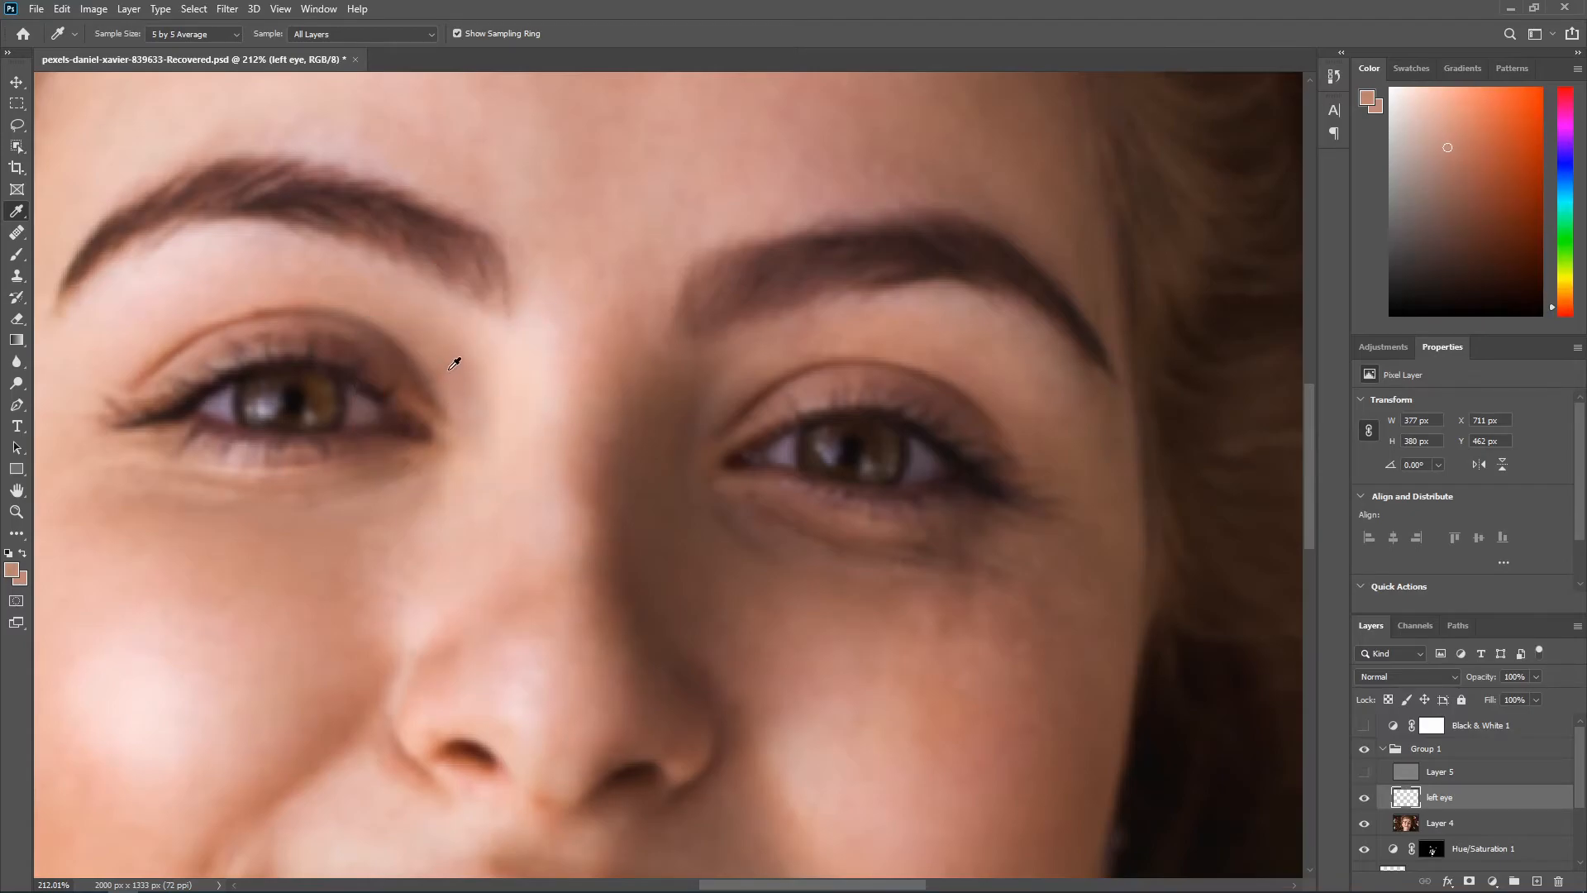
# Step: Brush sampled tones beneath the eye on the image's left side, from its outer to its inner corner
pyautogui.click(16, 253)
pyautogui.keyDown('alt'); pyautogui.click(438, 312); pyautogui.keyUp('alt')
pyautogui.scroll(-3, 312, 316)
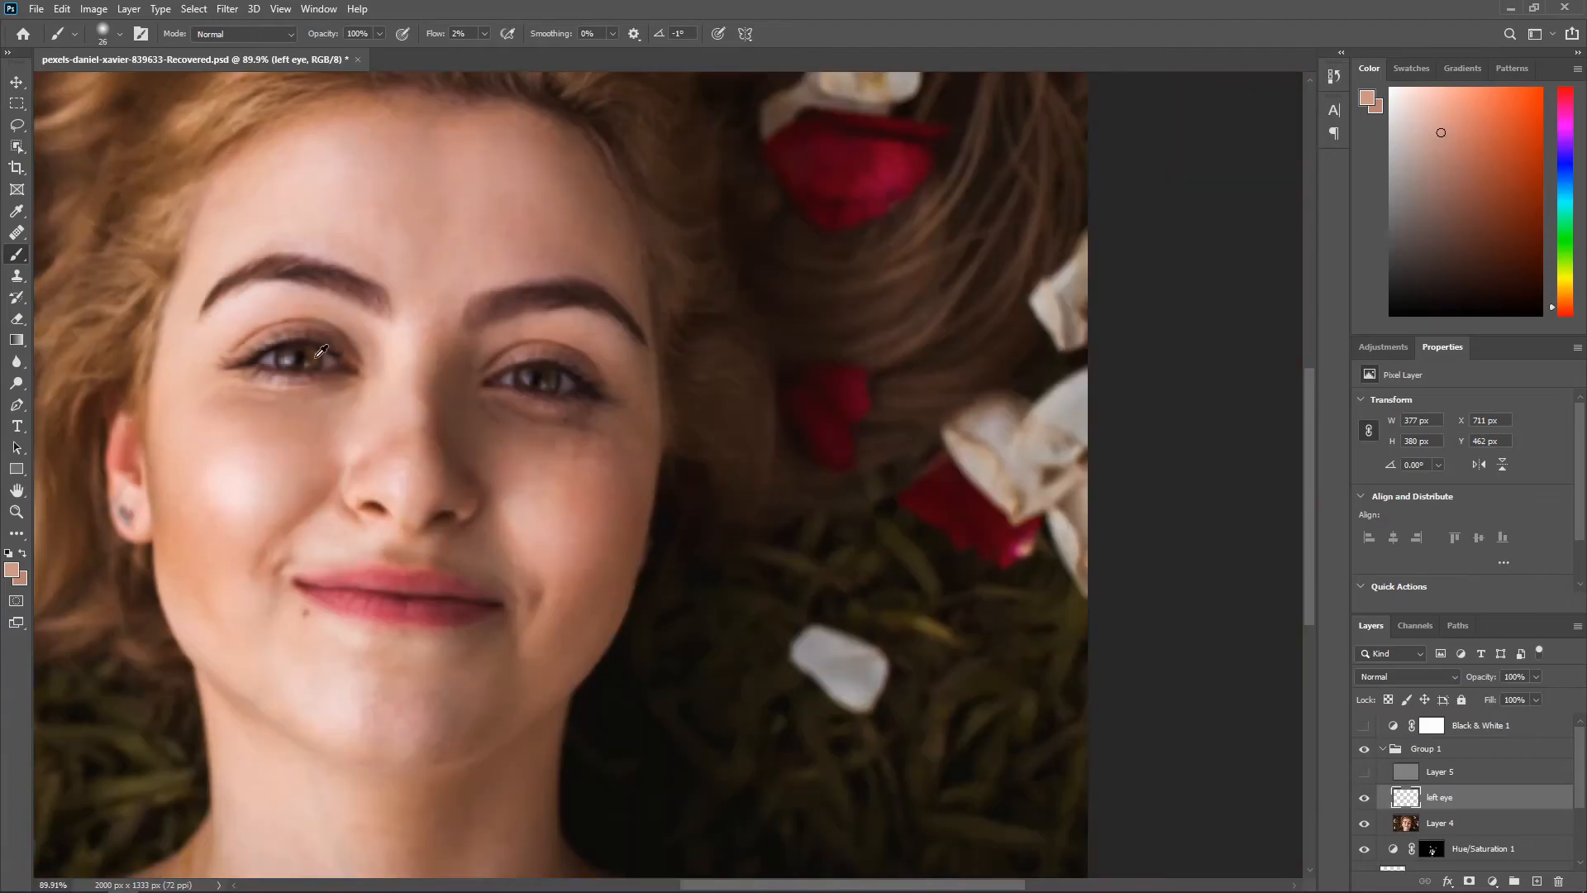
pyautogui.scroll(1, 263, 387)
pyautogui.keyDown('alt'); pyautogui.click(321, 414); pyautogui.keyUp('alt')
pyautogui.keyDown('alt'); pyautogui.click(266, 409); pyautogui.keyUp('alt')
pyautogui.keyDown('alt'); pyautogui.click(331, 394); pyautogui.keyUp('alt')
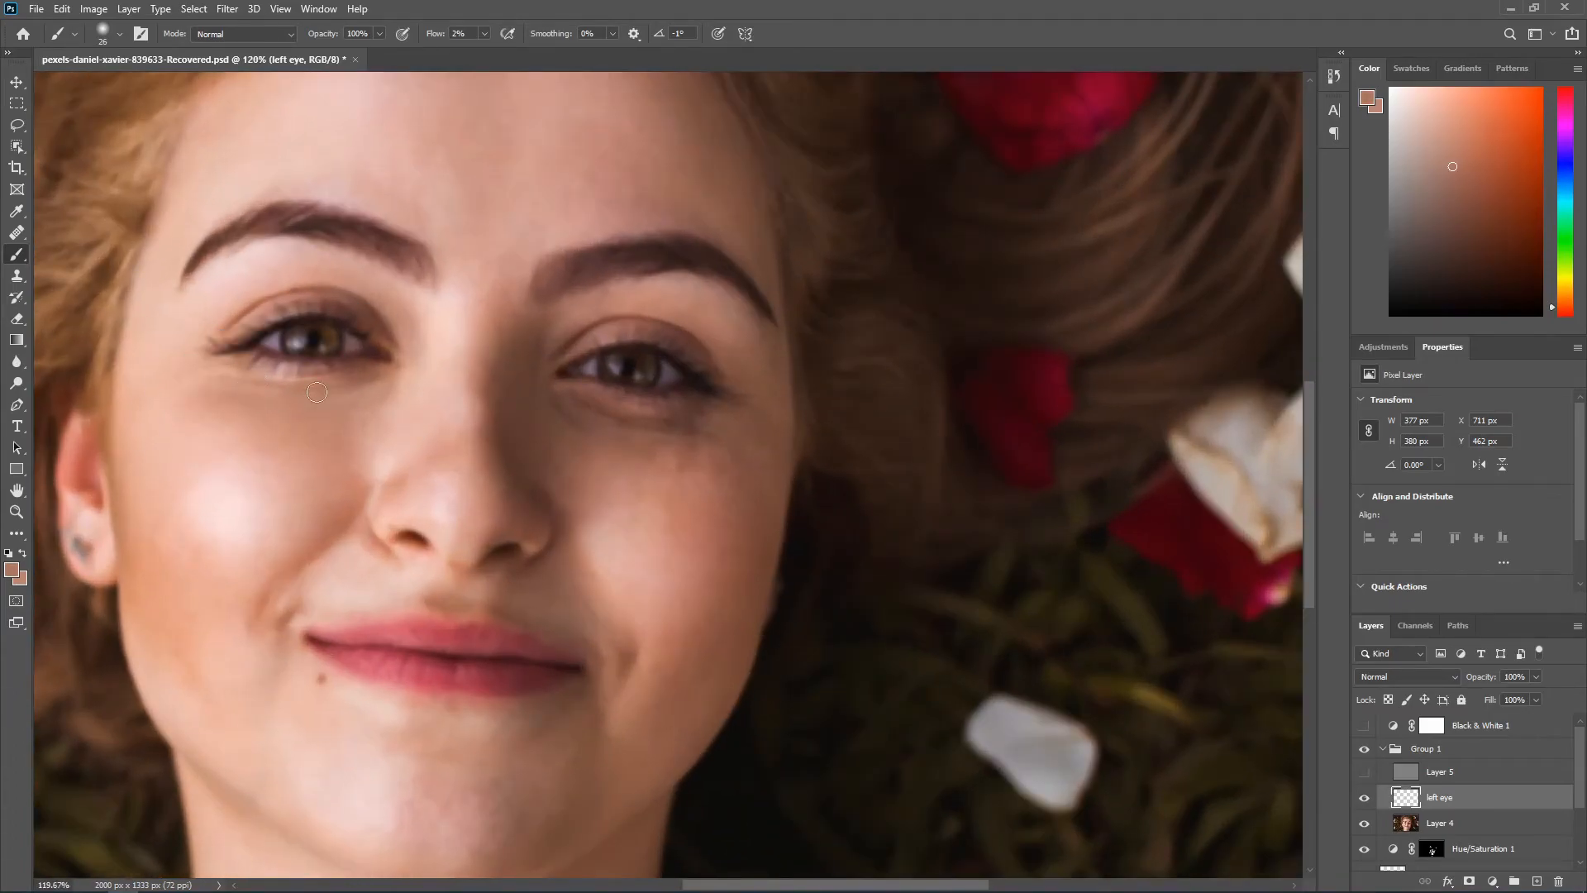
pyautogui.keyDown('alt'); pyautogui.click(183, 367); pyautogui.keyUp('alt')
pyautogui.moveTo(212, 359)
pyautogui.mouseDown()
pyautogui.moveTo(180, 375)
pyautogui.moveTo(296, 394)
pyautogui.mouseUp()
pyautogui.keyDown('alt'); pyautogui.click(390, 397); pyautogui.keyUp('alt')
pyautogui.keyDown('alt'); pyautogui.click(329, 391); pyautogui.keyUp('alt')
# Step: Show Layer 5 again and compare the portrait with and without the left eye layer
pyautogui.scroll(-3, 329, 391)
pyautogui.scroll(1, 645, 430)
pyautogui.click(1364, 772)
pyautogui.click(1364, 799)
pyautogui.click(1364, 799)
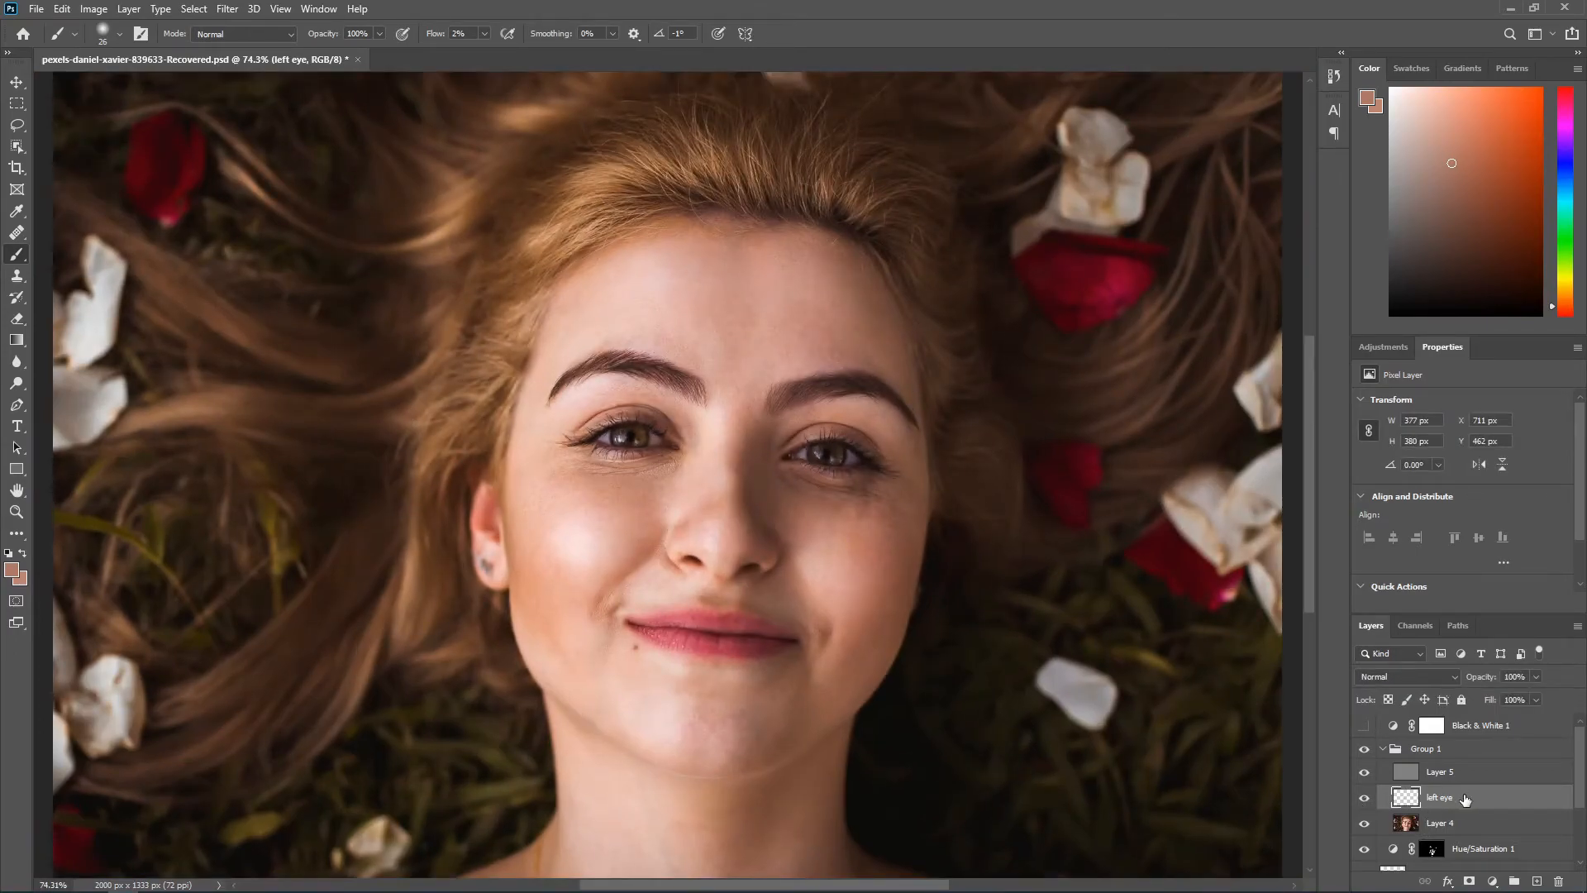
# Step: Add a layer named "right eye" above the left eye layer and paint sampled tones around the eye on the image's right side
pyautogui.moveTo(1476, 681); pyautogui.dragTo(1474, 685)
pyautogui.moveTo(1458, 686); pyautogui.dragTo(1452, 686)
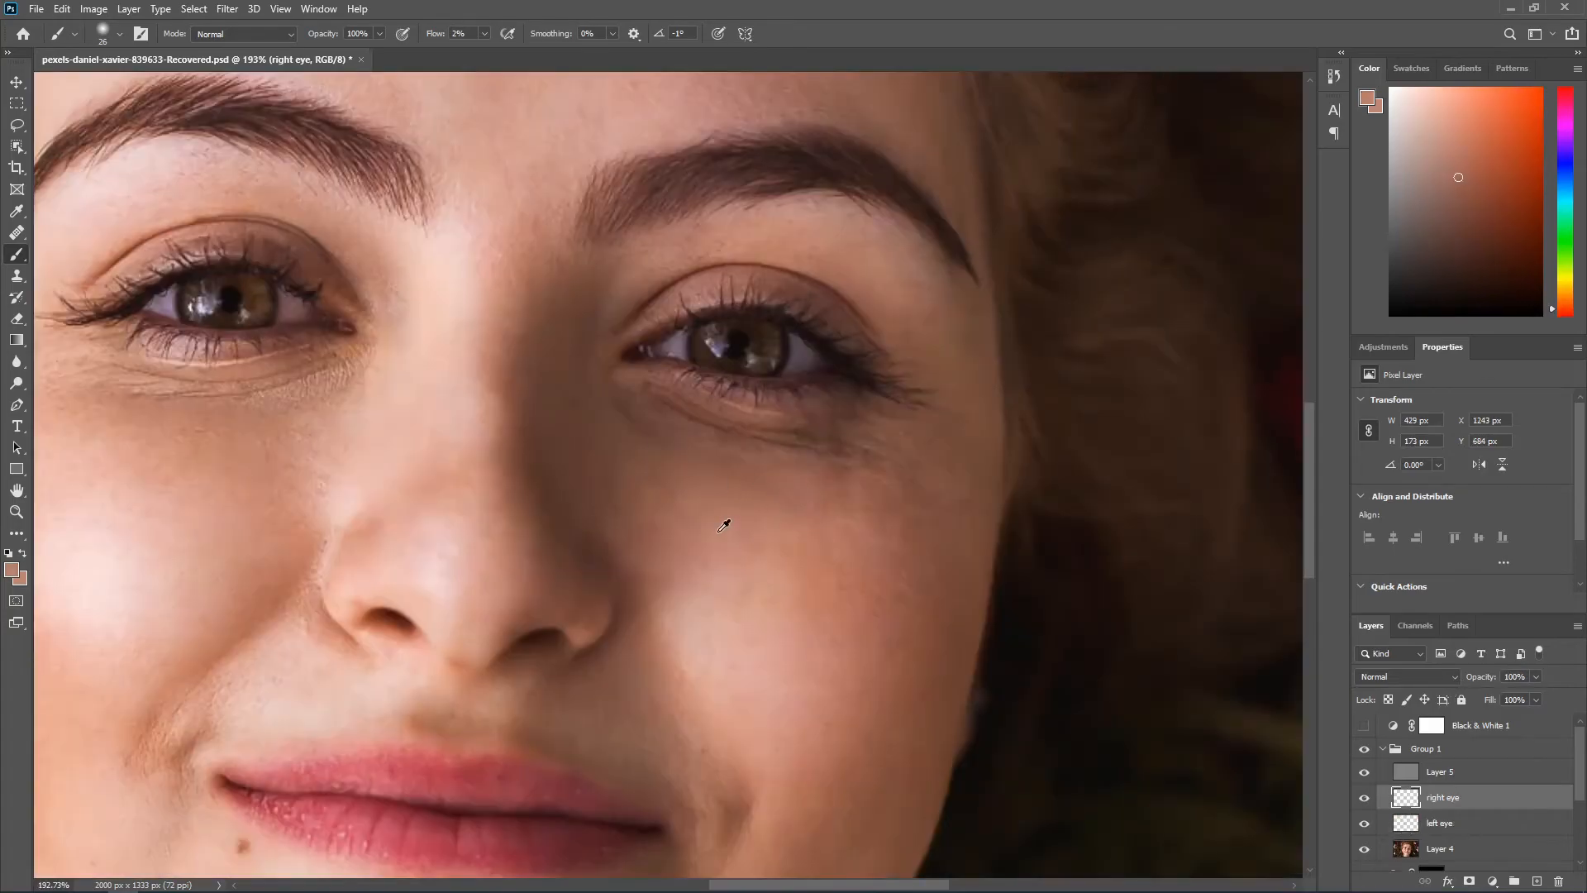
pyautogui.scroll(3, 673, 443)
pyautogui.keyDown('alt'); pyautogui.click(883, 230); pyautogui.keyUp('alt')
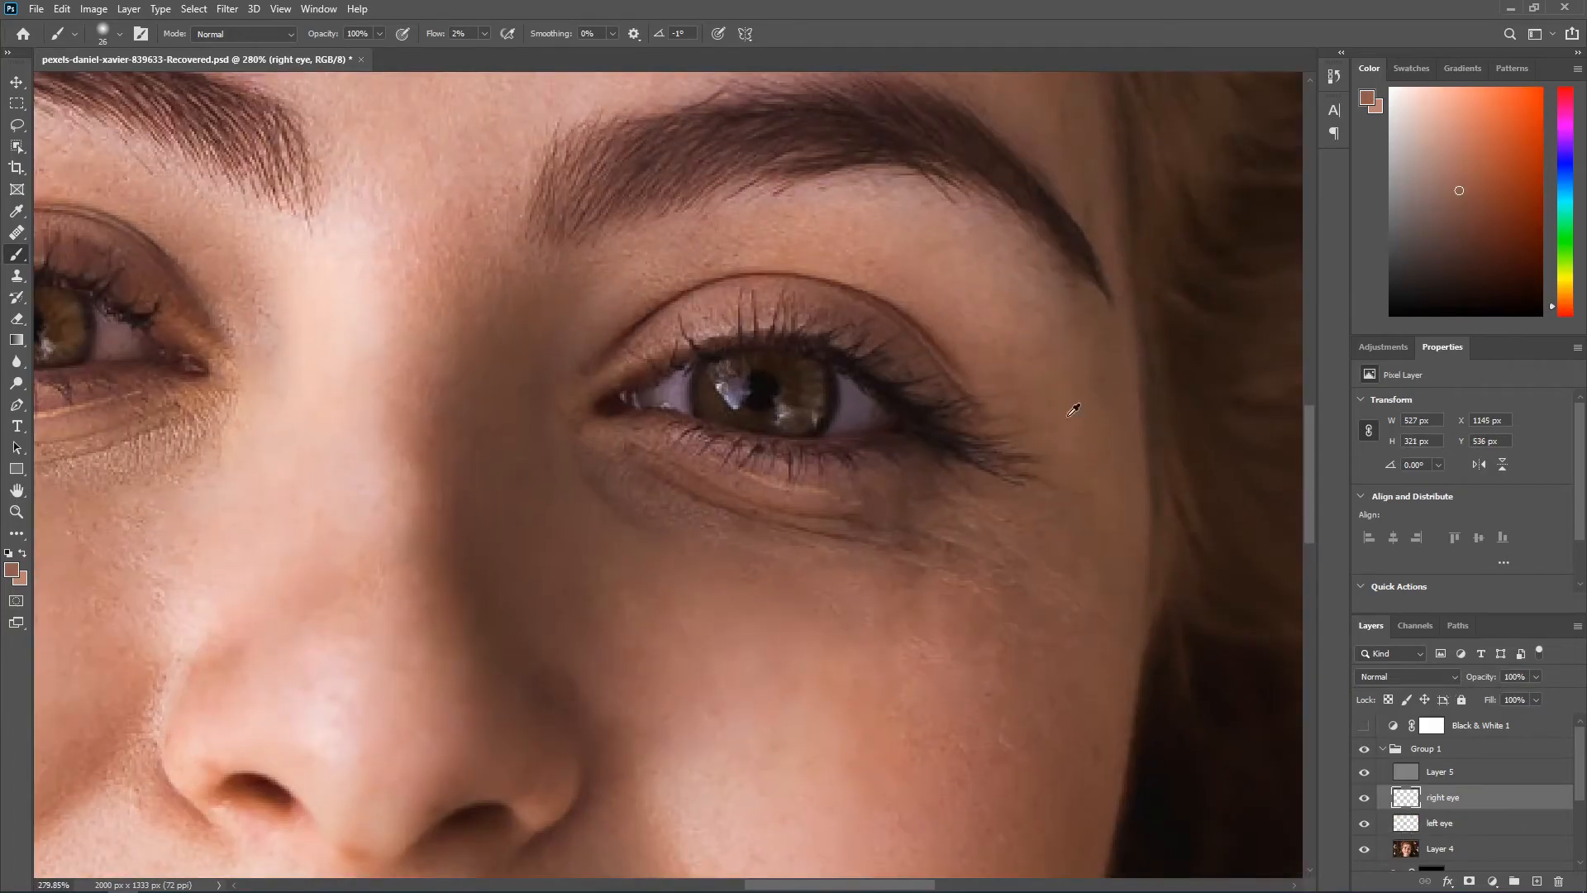
# Step: Hide Layer 5 and paint sampled tones beneath the inner part of the right-hand eye
pyautogui.scroll(-1, 1063, 443)
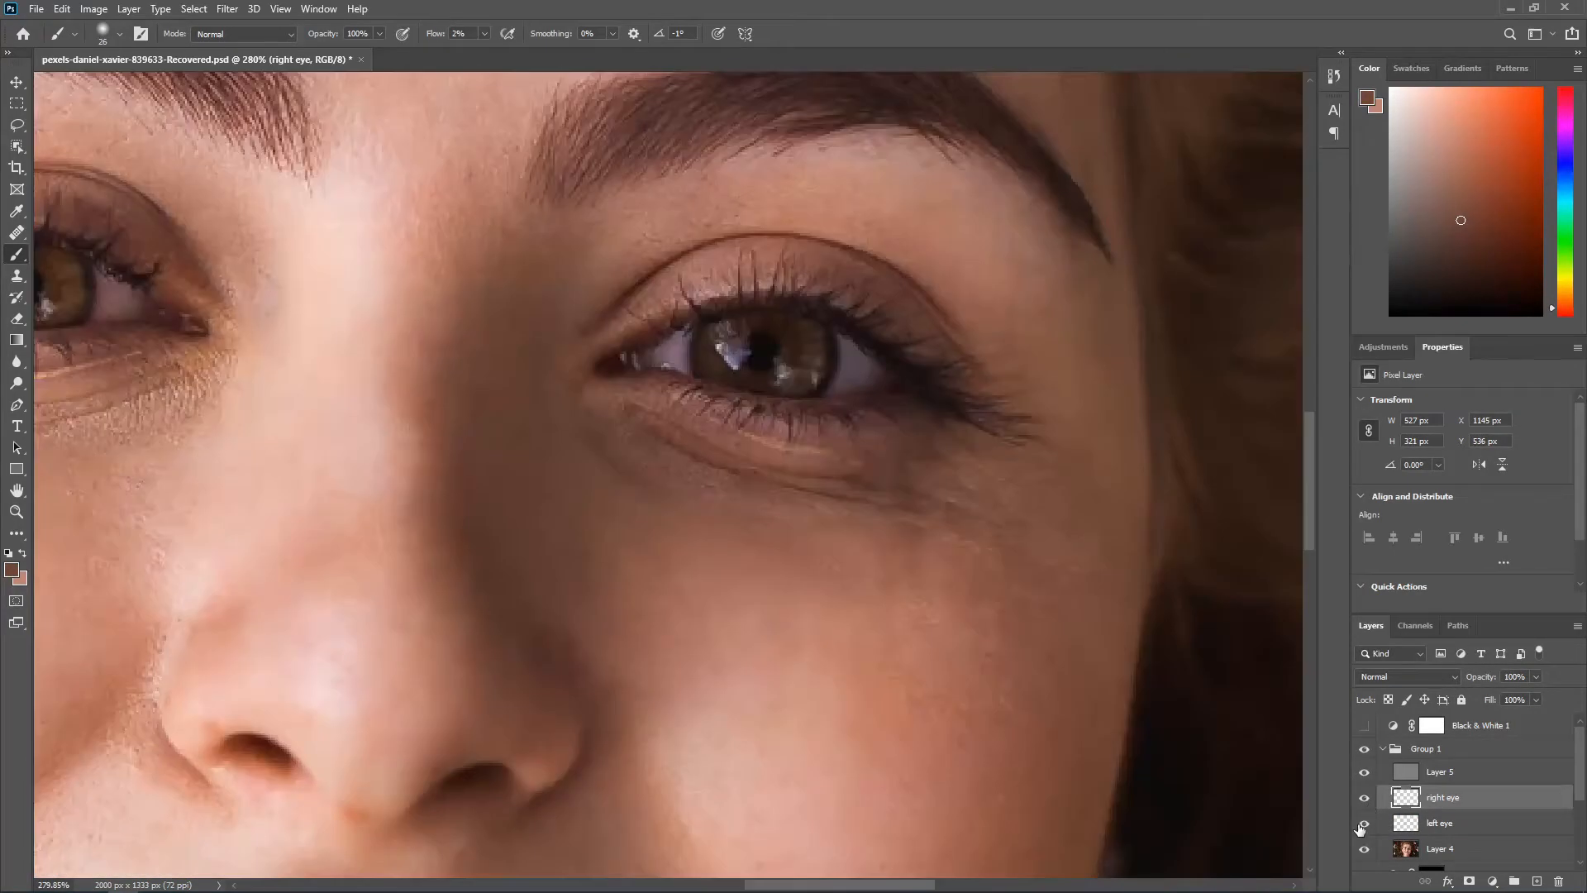
pyautogui.click(1364, 772)
pyautogui.scroll(3, 1039, 573)
pyautogui.keyDown('alt'); pyautogui.click(786, 461); pyautogui.keyUp('alt')
pyautogui.keyDown('alt'); pyautogui.click(659, 460); pyautogui.keyUp('alt')
pyautogui.moveTo(626, 470); pyautogui.dragTo(610, 471)
pyautogui.keyDown('alt'); pyautogui.click(620, 470); pyautogui.keyUp('alt')
# Step: Paint sampled tones along the dark crease under the right-hand eye's lower lid with a 14 px brush
pyautogui.keyDown('alt'); pyautogui.click(457, 417); pyautogui.keyUp('alt')
pyautogui.keyDown('alt'); pyautogui.click(500, 355); pyautogui.keyUp('alt')
pyautogui.keyDown('alt'); pyautogui.click(489, 362); pyautogui.keyUp('alt')
pyautogui.moveTo(529, 273); pyautogui.dragTo(575, 495)
pyautogui.keyDown('alt'); pyautogui.click(646, 301); pyautogui.keyUp('alt')
pyautogui.moveTo(1095, 516); pyautogui.dragTo(870, 285)
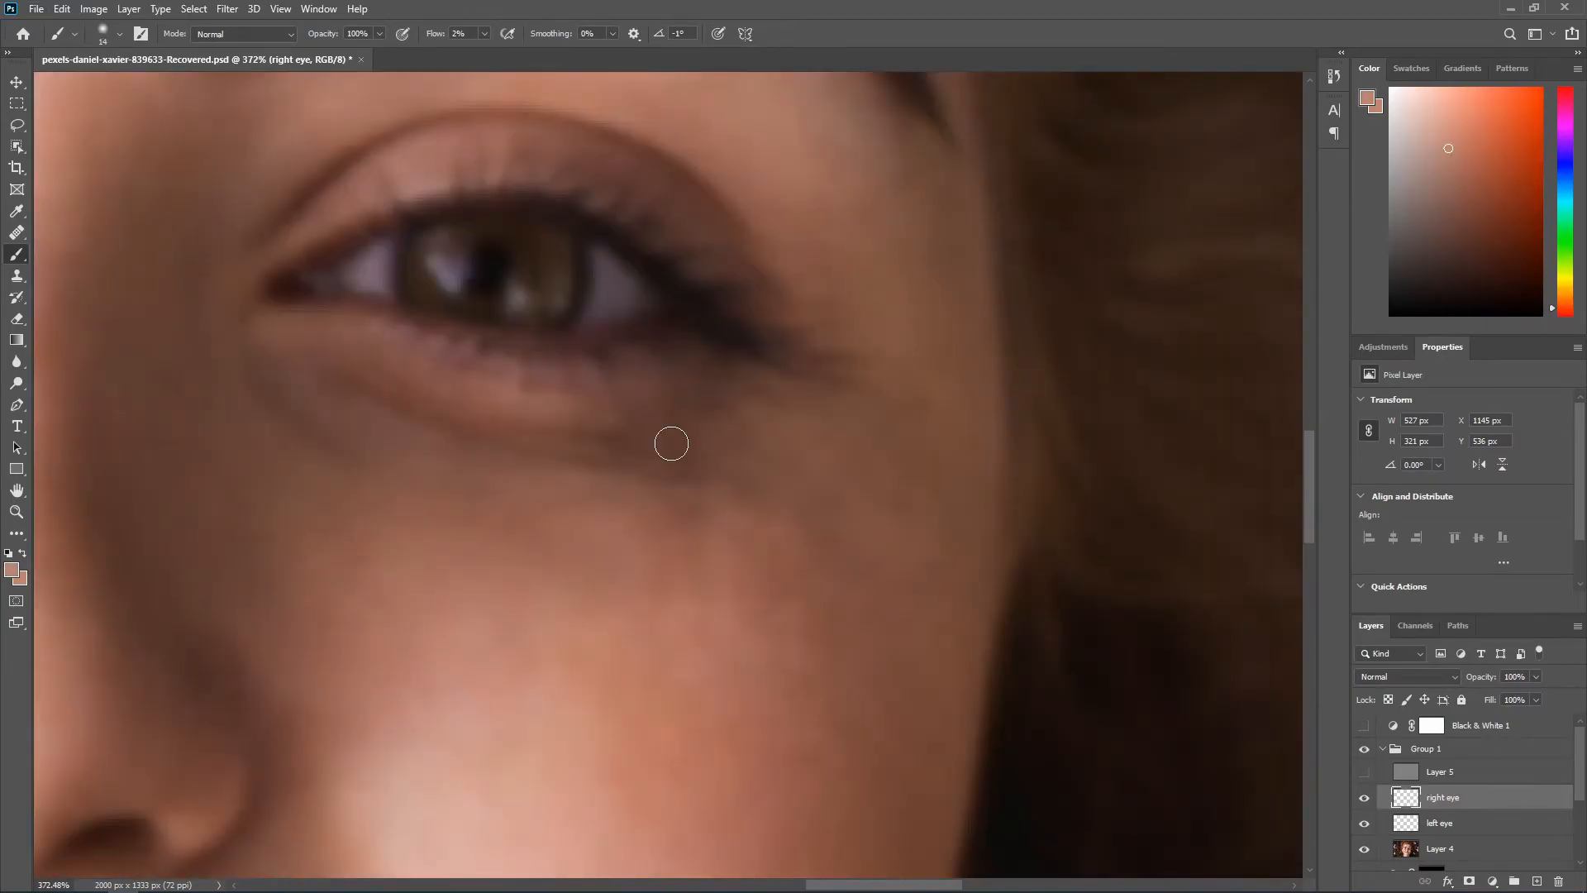
# Step: Paint sampled skin tones over the shadow beneath the right-hand eye's outer corner
pyautogui.scroll(-1, 666, 480)
pyautogui.keyDown('alt'); pyautogui.click(660, 523); pyautogui.keyUp('alt')
pyautogui.scroll(-3, 623, 556)
pyautogui.scroll(-4, 694, 561)
pyautogui.scroll(-2, 694, 562)
pyautogui.scroll(2, 775, 376)
pyautogui.keyDown('alt'); pyautogui.click(773, 372); pyautogui.keyUp('alt')
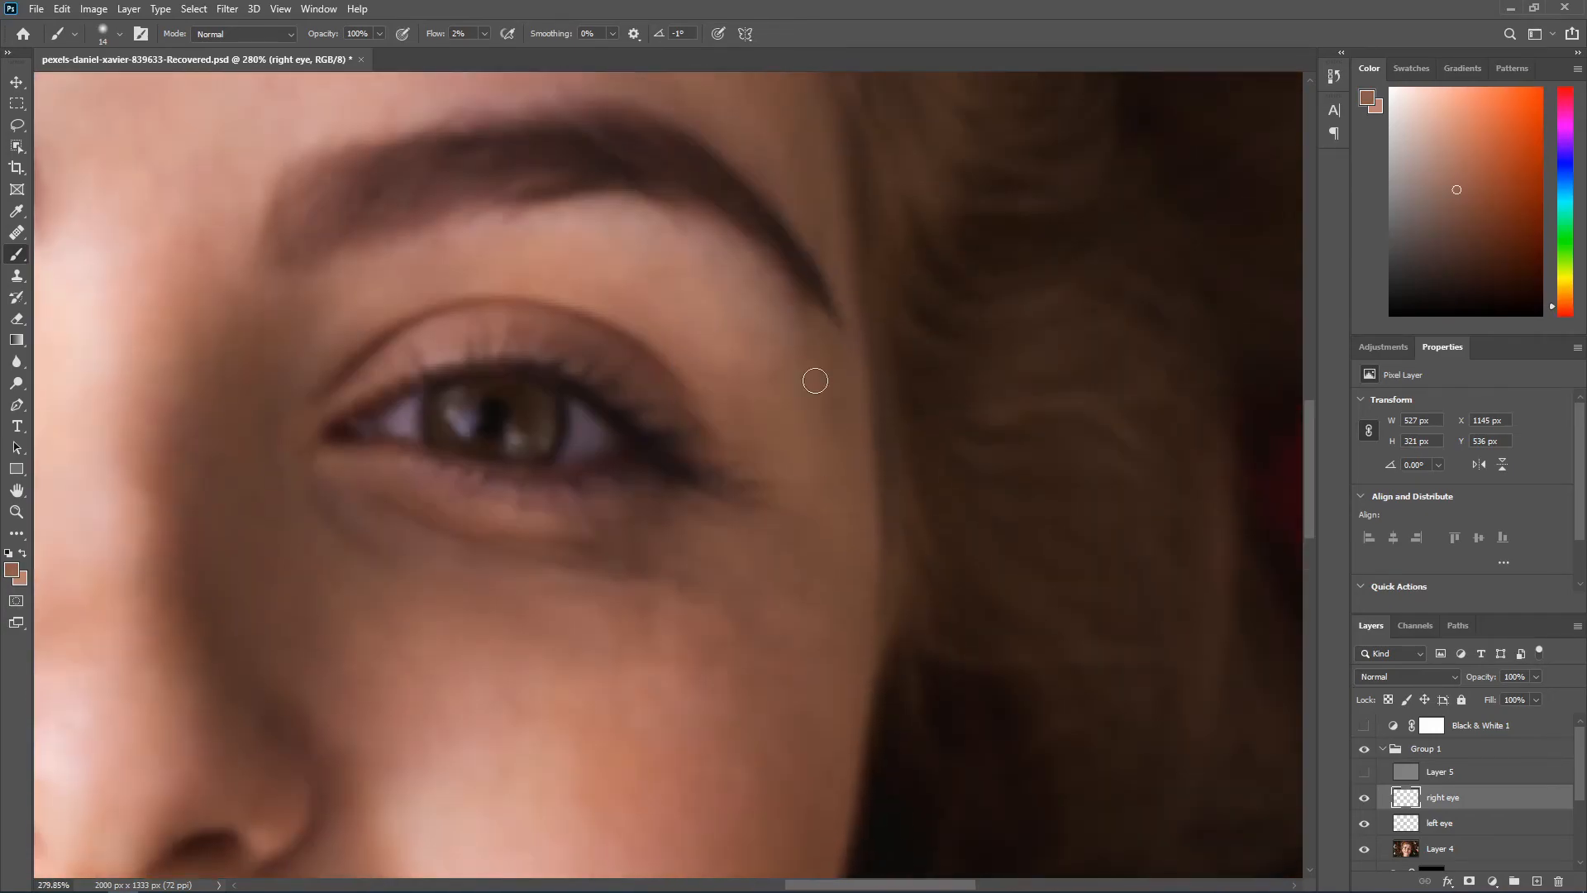
pyautogui.scroll(-4, 775, 376)
pyautogui.scroll(3, 684, 534)
pyautogui.keyDown('alt'); pyautogui.click(684, 534); pyautogui.keyUp('alt')
pyautogui.moveTo(576, 503); pyautogui.dragTo(588, 507)
pyautogui.keyDown('alt'); pyautogui.click(620, 479); pyautogui.keyUp('alt')
# Step: Blend the upper cheek beneath the right-hand eye with lighter sampled tones
pyautogui.scroll(-1, 665, 592)
pyautogui.keyDown('alt'); pyautogui.click(664, 488); pyautogui.keyUp('alt')
pyautogui.keyDown('alt'); pyautogui.click(627, 523); pyautogui.keyUp('alt')
pyautogui.scroll(-4, 656, 528)
pyautogui.scroll(2, 756, 574)
pyautogui.press('e')
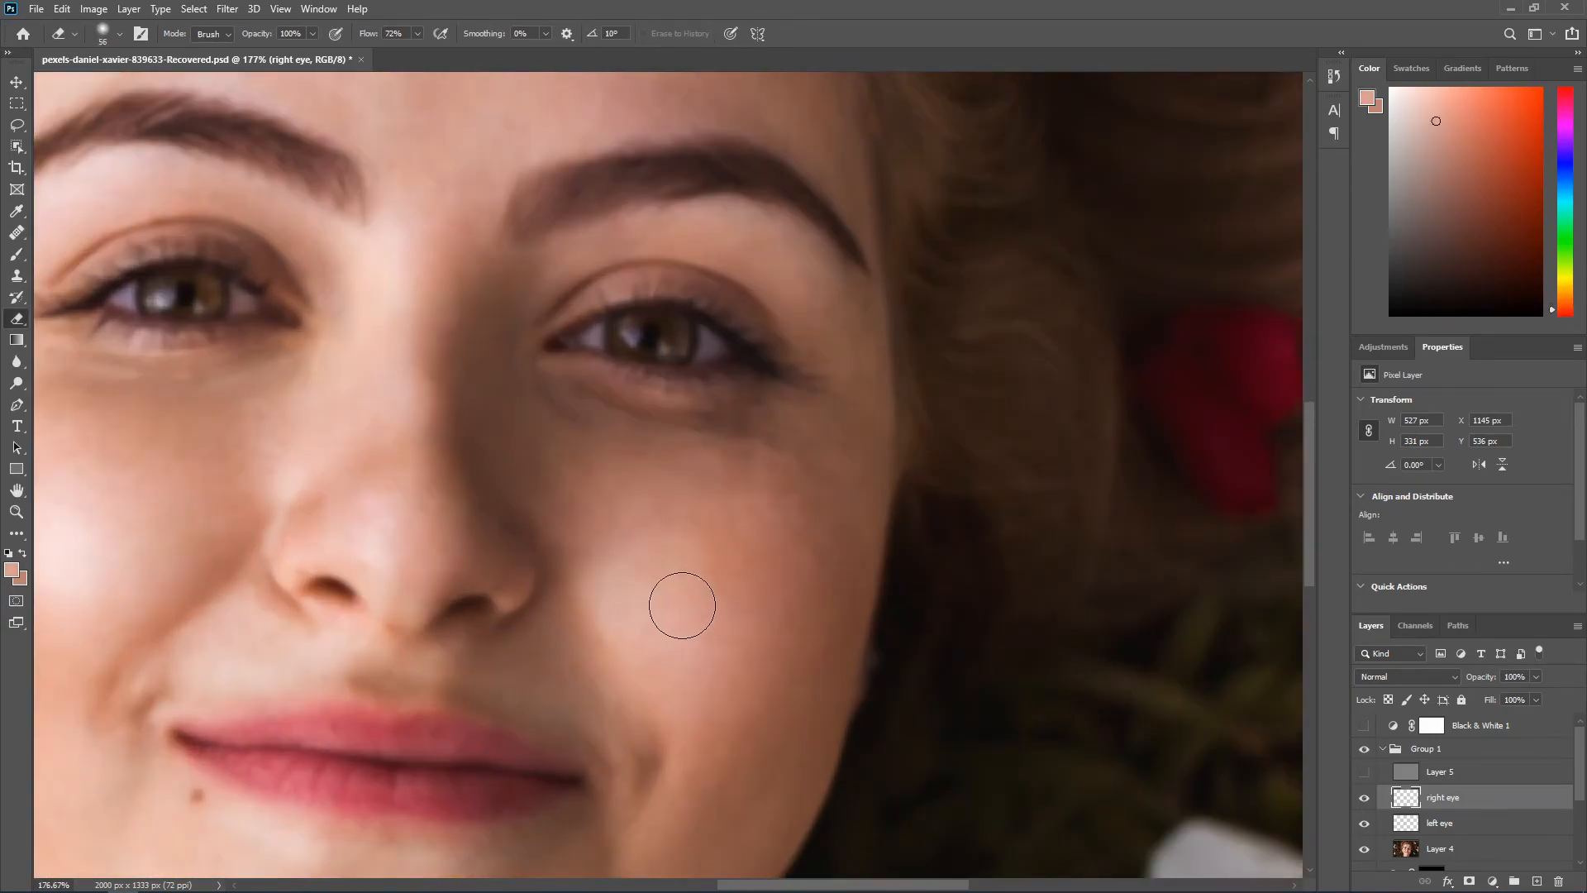
pyautogui.press('b')
# Step: Paint sampled tones between the right-hand eye's inner corner and the side of the nose with a 25 px brush
pyautogui.scroll(1, 603, 496)
pyautogui.scroll(-2, 570, 496)
pyautogui.keyDown('alt'); pyautogui.click(560, 507); pyautogui.keyUp('alt')
pyautogui.scroll(2, 534, 463)
pyautogui.keyDown('alt'); pyautogui.click(507, 433); pyautogui.keyUp('alt')
pyautogui.moveTo(494, 443); pyautogui.dragTo(469, 483)
pyautogui.keyDown('alt'); pyautogui.click(500, 494); pyautogui.keyUp('alt')
pyautogui.scroll(-3, 506, 498)
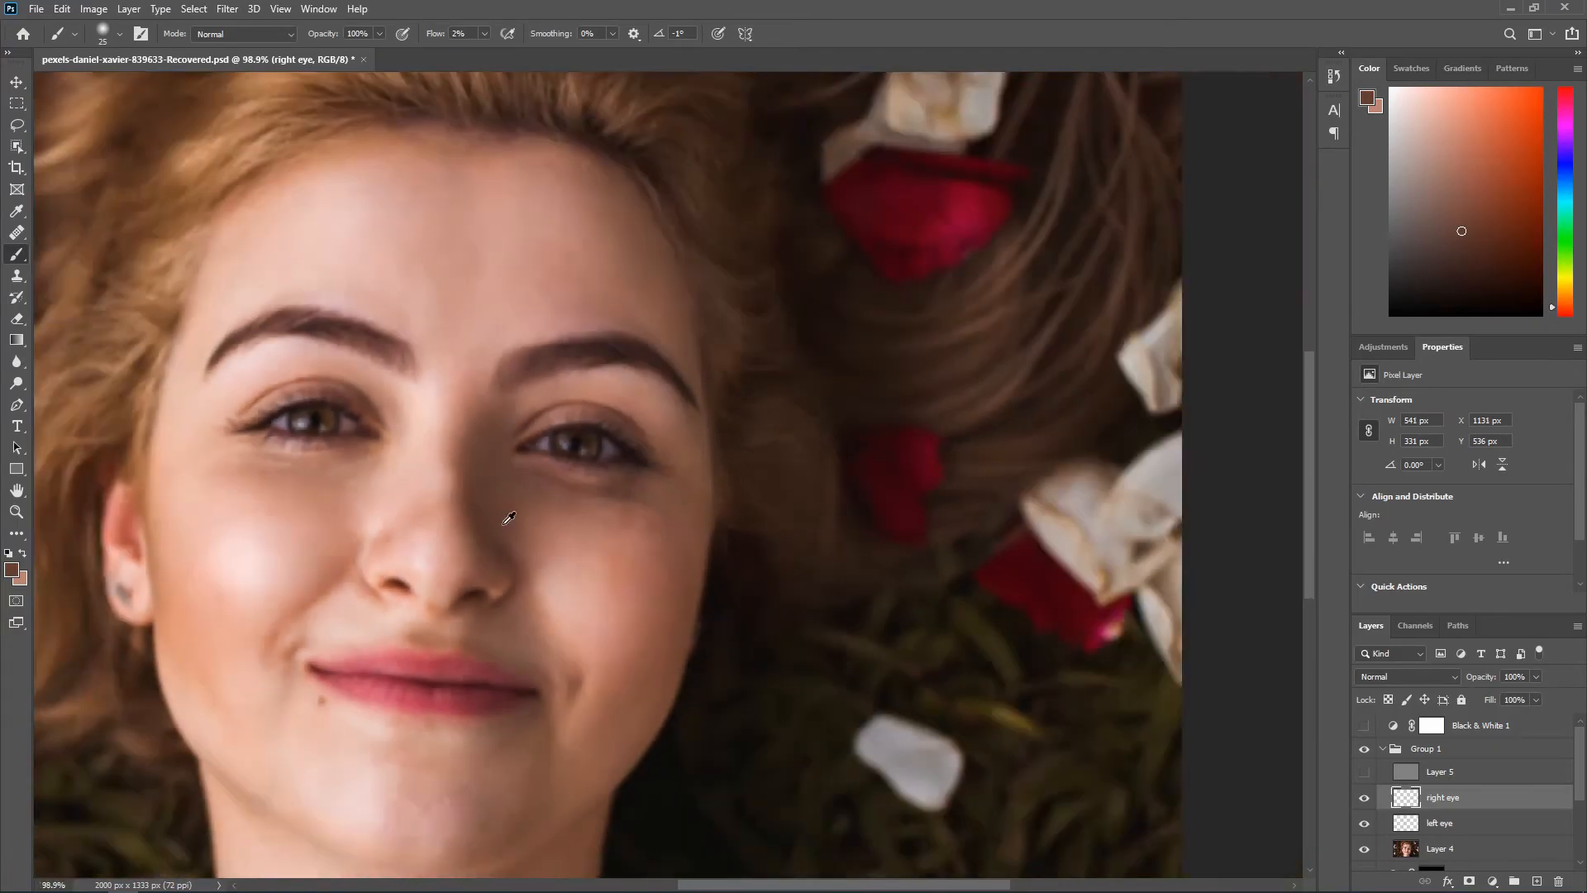
# Step: Blend the remaining shadow below the right-hand eye with resampled skin tones
pyautogui.scroll(3, 647, 505)
pyautogui.keyDown('alt'); pyautogui.click(653, 471); pyautogui.keyUp('alt')
pyautogui.keyDown('alt'); pyautogui.click(677, 458); pyautogui.keyUp('alt')
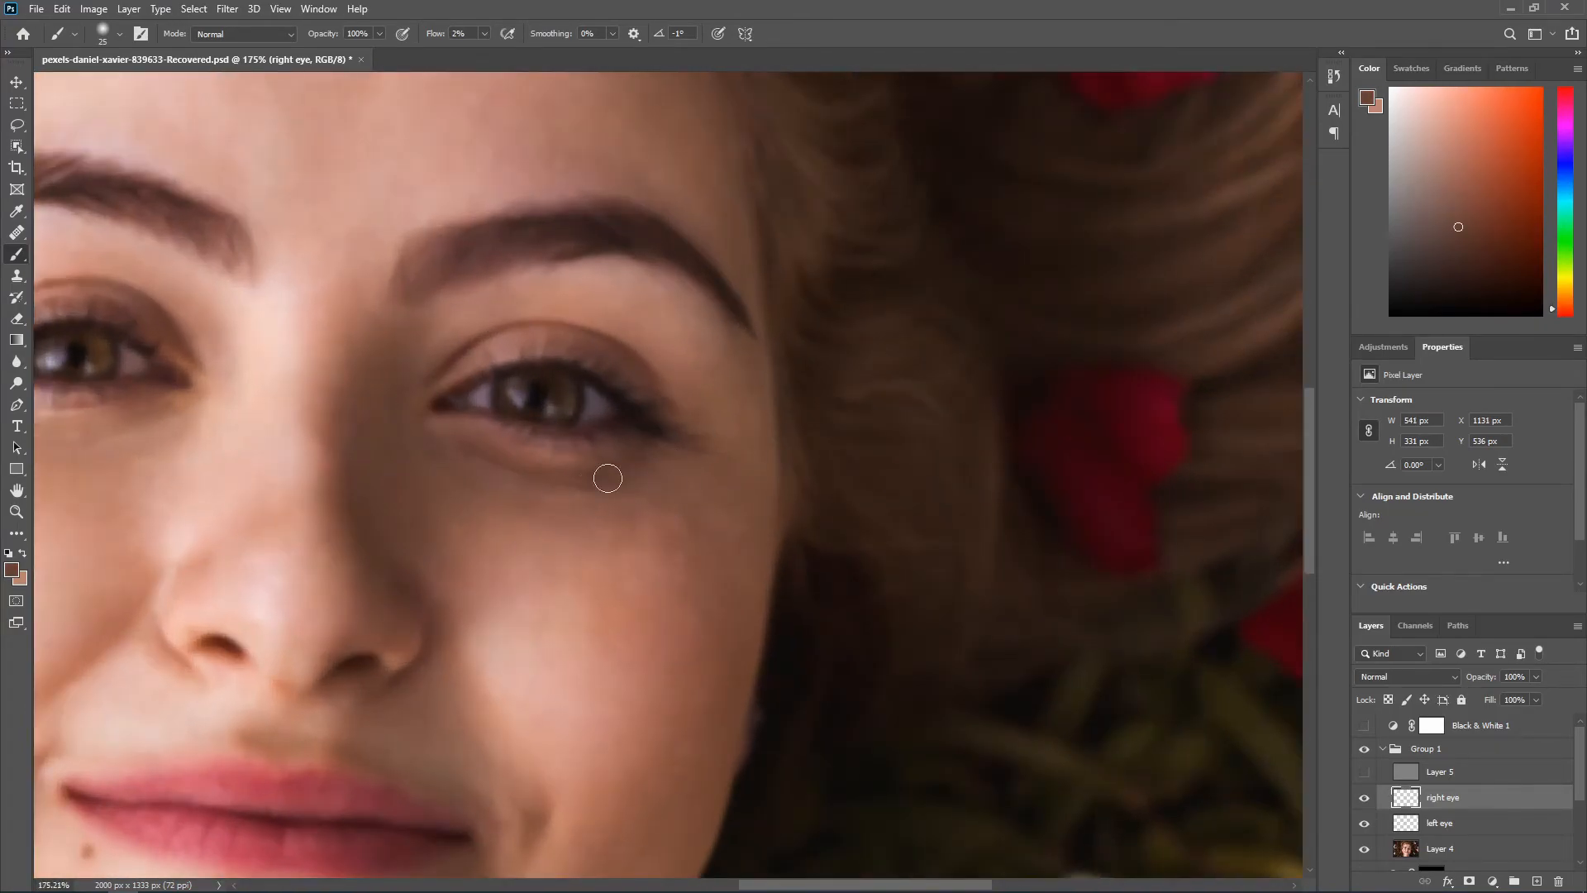
pyautogui.keyDown('alt'); pyautogui.click(564, 451); pyautogui.keyUp('alt')
pyautogui.scroll(-3, 653, 484)
pyautogui.scroll(-2, 649, 477)
pyautogui.scroll(2, 744, 454)
pyautogui.keyDown('alt'); pyautogui.click(752, 452); pyautogui.keyUp('alt')
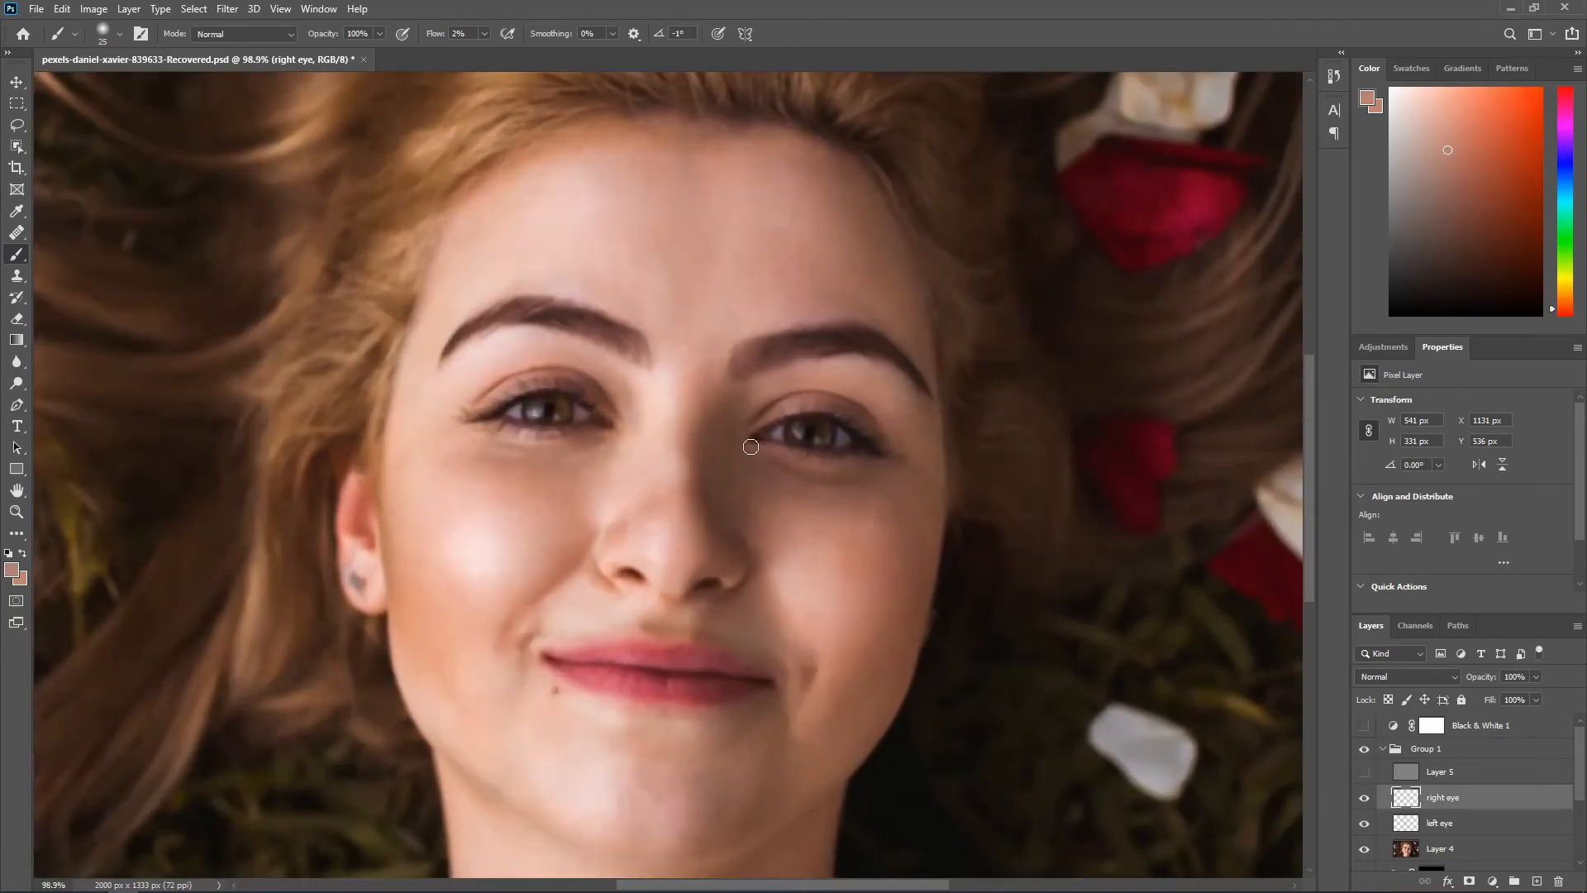
# Step: Show Layer 5 again and add a new layer named "nose" above the right eye layer
pyautogui.click(1363, 772)
pyautogui.click(1365, 799)
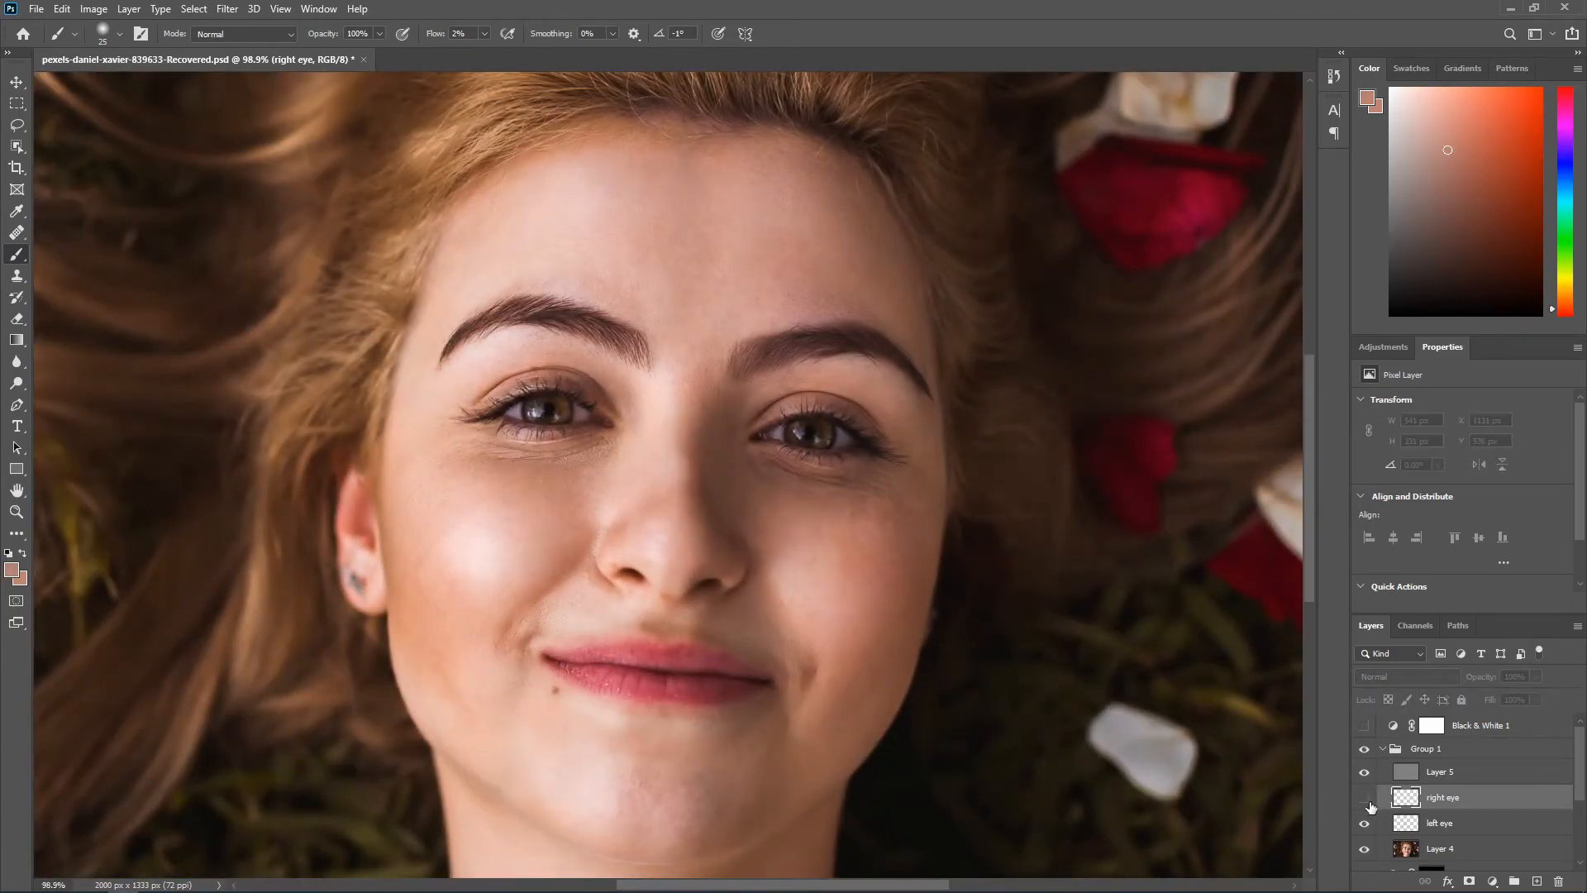
pyautogui.click(1534, 879)
pyautogui.doubleClick(1439, 797)
pyautogui.press('Return')
# Step: Paint sampled skin tones down the bridge of the nose to soften its hard shadow edge
pyautogui.scroll(3, 674, 403)
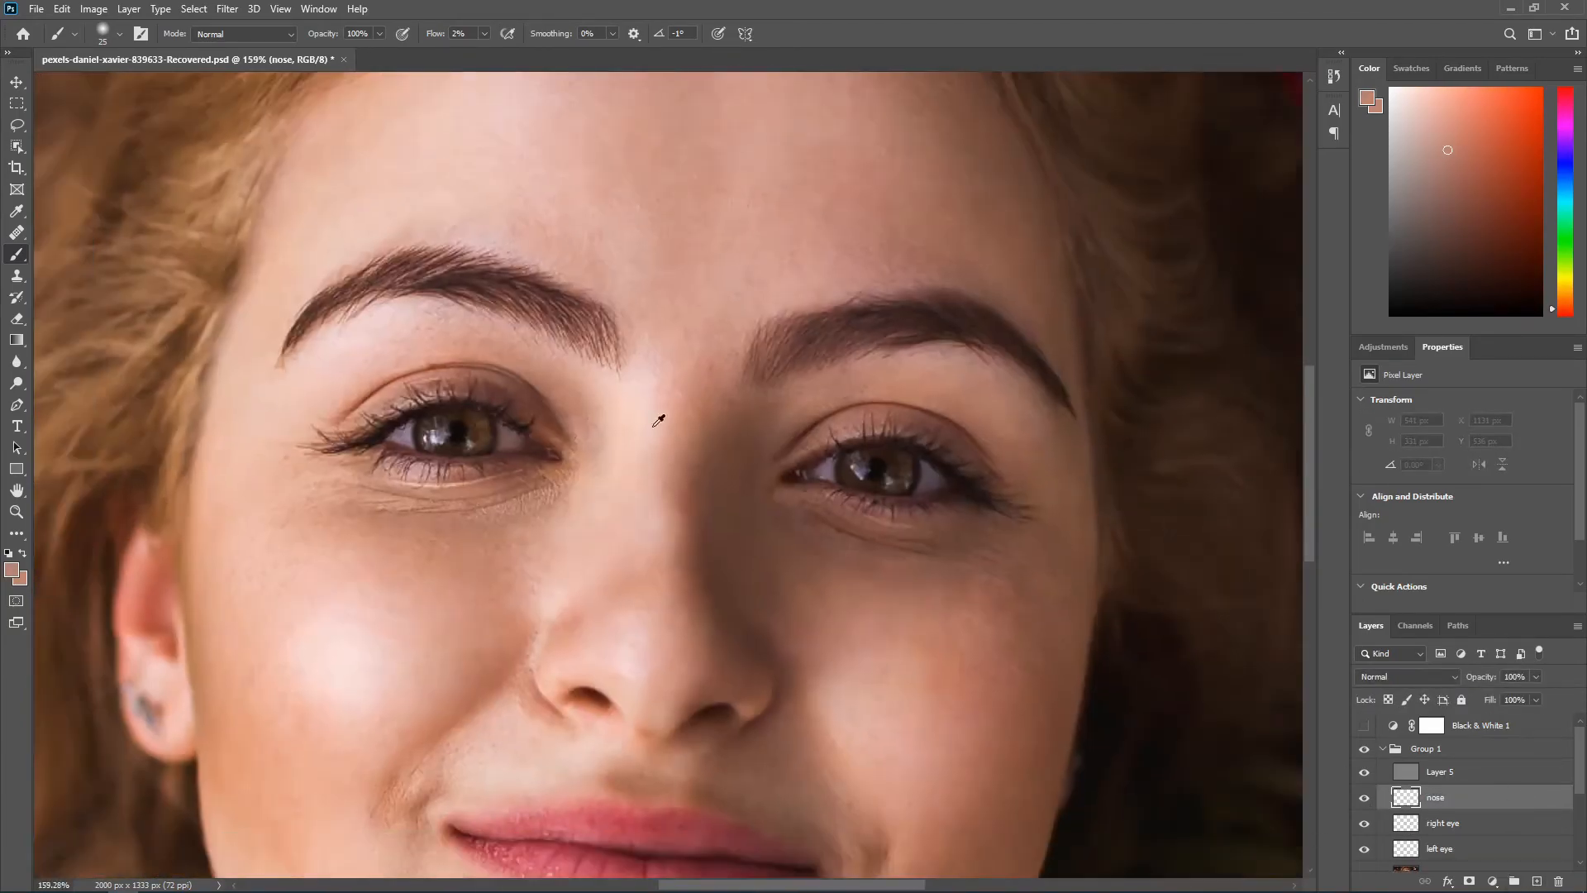
pyautogui.moveTo(682, 493); pyautogui.dragTo(680, 653)
pyautogui.keyDown('alt'); pyautogui.click(723, 642); pyautogui.keyUp('alt')
pyautogui.keyDown('alt'); pyautogui.click(699, 320); pyautogui.keyUp('alt')
pyautogui.moveTo(699, 320); pyautogui.dragTo(666, 461)
# Step: Even out the tones along the sides of the nose with sampled colors and a 44 px brush
pyautogui.scroll(-2, 662, 479)
pyautogui.keyDown('alt'); pyautogui.click(612, 481); pyautogui.keyUp('alt')
pyautogui.keyDown('alt'); pyautogui.click(507, 573); pyautogui.keyUp('alt')
pyautogui.moveTo(587, 500)
pyautogui.mouseDown()
pyautogui.moveTo(606, 388)
pyautogui.moveTo(594, 416)
pyautogui.moveTo(631, 559)
pyautogui.mouseUp()
pyautogui.keyDown('alt'); pyautogui.click(530, 548); pyautogui.keyUp('alt')
pyautogui.keyDown('alt'); pyautogui.click(639, 442); pyautogui.keyUp('alt')
pyautogui.scroll(2, 655, 369)
pyautogui.keyDown('alt'); pyautogui.click(505, 640); pyautogui.keyUp('alt')
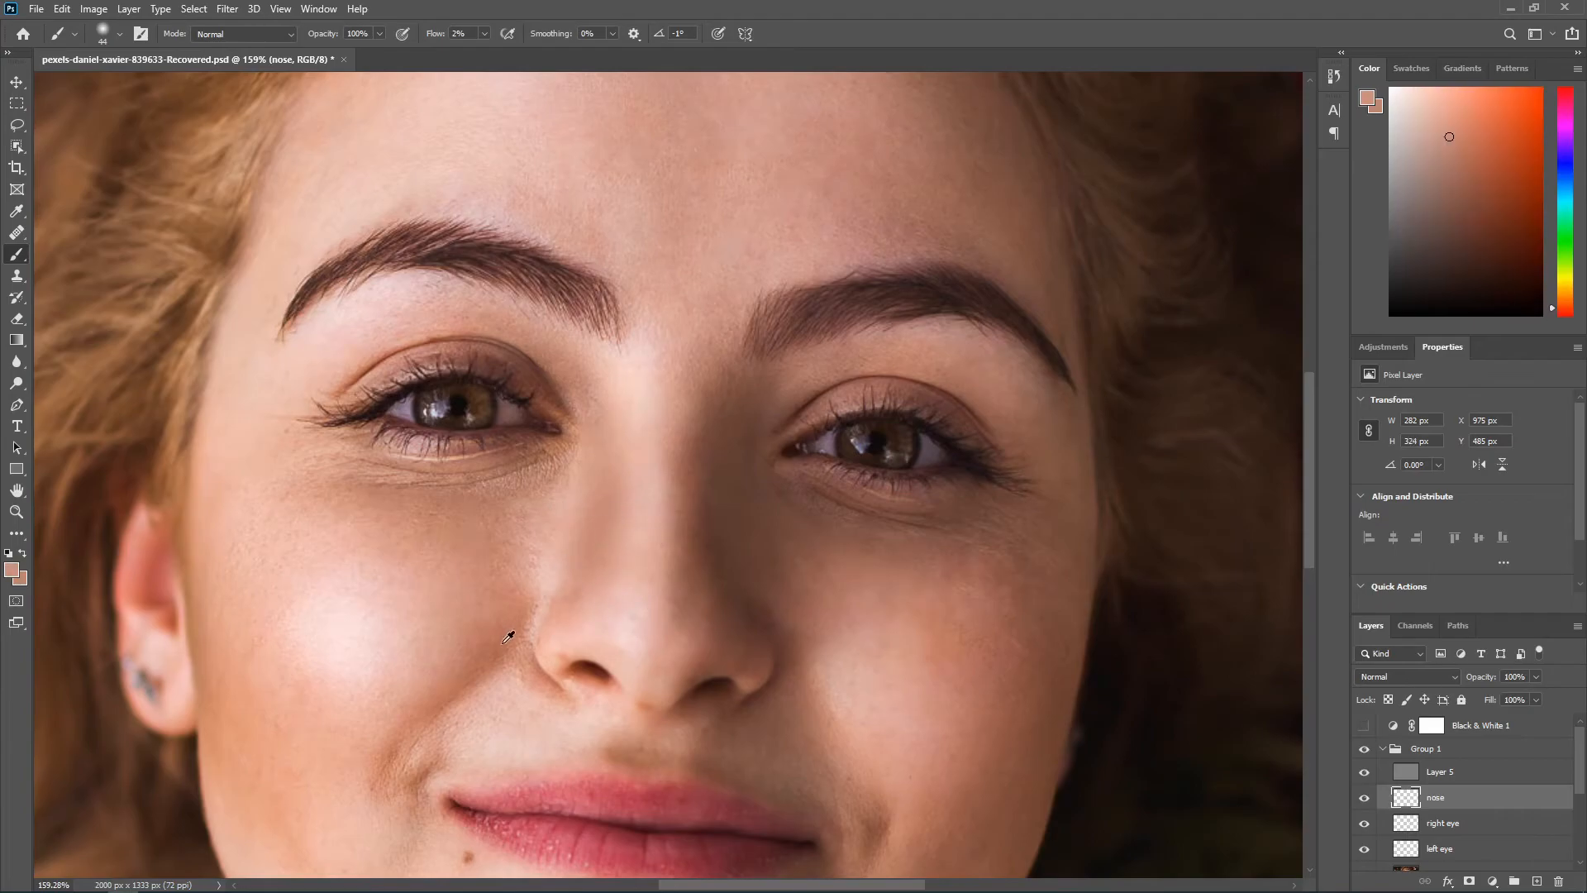
# Step: Blend freshly sampled skin tones down the nose bridge and along its left-hand side on the nose layer
pyautogui.moveTo(678, 410); pyautogui.dragTo(678, 588)
pyautogui.scroll(-5, 692, 574)
pyautogui.scroll(1, 691, 574)
pyautogui.keyDown('alt'); pyautogui.click(603, 552); pyautogui.keyUp('alt')
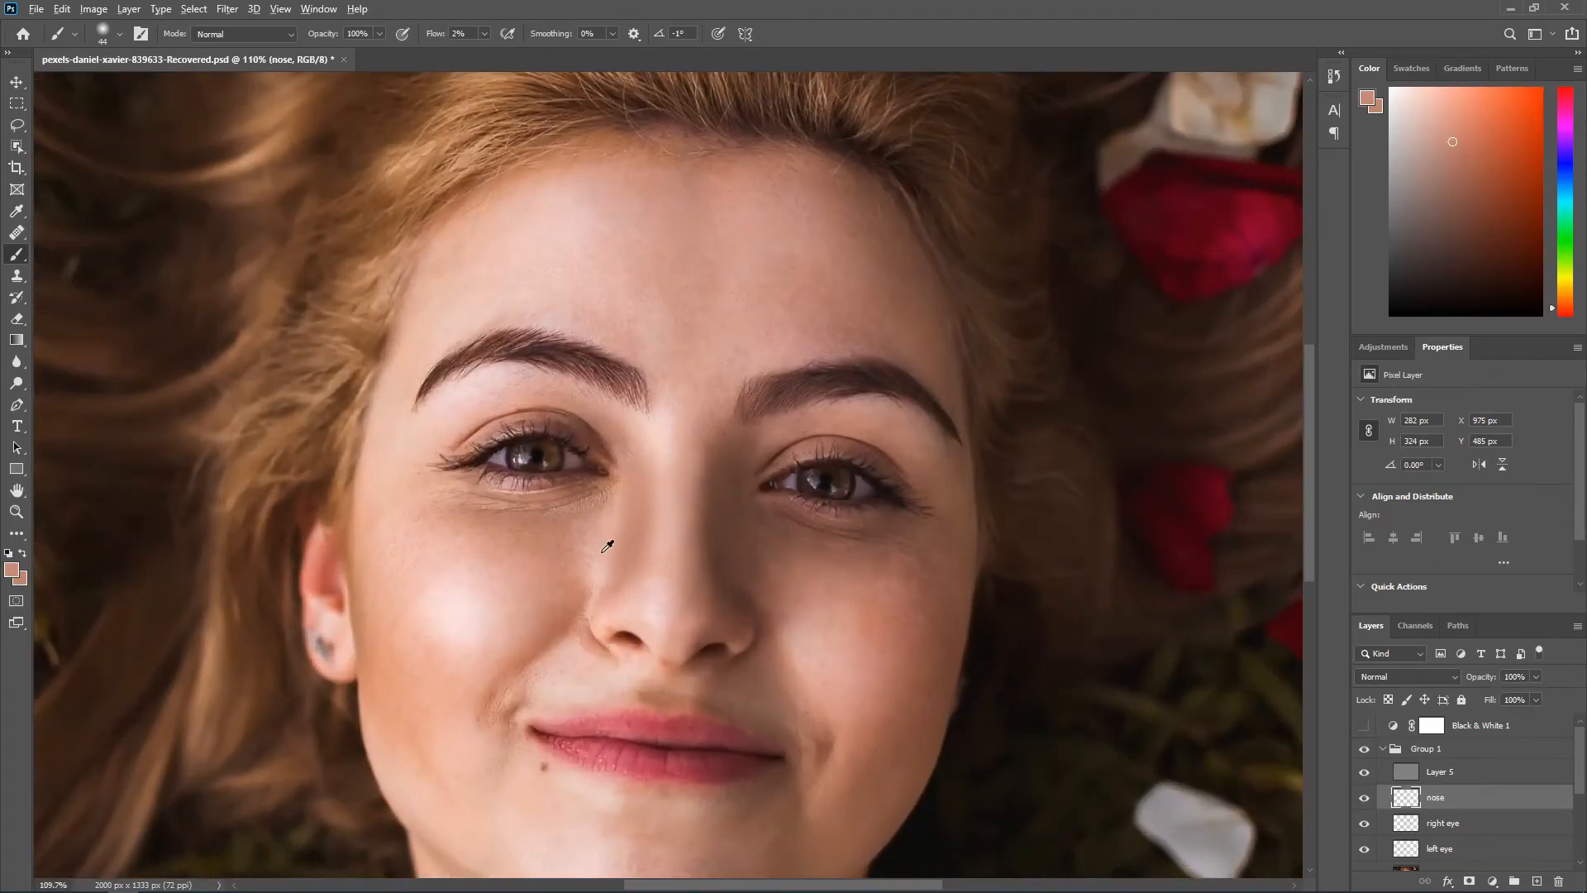
pyautogui.keyDown('alt'); pyautogui.click(636, 509); pyautogui.keyUp('alt')
pyautogui.scroll(-2, 661, 529)
pyautogui.scroll(2, 688, 537)
pyautogui.scroll(-2, 699, 385)
pyautogui.scroll(6, 687, 453)
# Step: Even out the transition between the upper nose bridge and both inner eye corners with sampled skin tones
pyautogui.keyDown('alt'); pyautogui.click(630, 453); pyautogui.keyUp('alt')
pyautogui.scroll(-3, 625, 468)
pyautogui.scroll(2, 622, 476)
pyautogui.moveTo(620, 478); pyautogui.dragTo(643, 498)
pyautogui.scroll(-4, 661, 496)
pyautogui.keyDown('alt'); pyautogui.click(843, 382); pyautogui.keyUp('alt')
pyautogui.scroll(4, 843, 383)
pyautogui.keyDown('alt'); pyautogui.click(730, 375); pyautogui.keyUp('alt')
pyautogui.moveTo(730, 375); pyautogui.dragTo(735, 430)
pyautogui.keyDown('alt'); pyautogui.click(732, 405); pyautogui.keyUp('alt')
# Step: Set the nose layer's opacity to 78% and touch up the side of the nose with a 19 px brush
pyautogui.scroll(-8, 731, 405)
pyautogui.moveTo(1480, 676); pyautogui.dragTo(1463, 677)
pyautogui.scroll(3, 709, 485)
pyautogui.scroll(5, 729, 486)
pyautogui.keyDown('alt'); pyautogui.click(710, 477); pyautogui.keyUp('alt')
pyautogui.press('[')
pyautogui.press('[')
pyautogui.press('[')
pyautogui.press('[')
pyautogui.press('[')
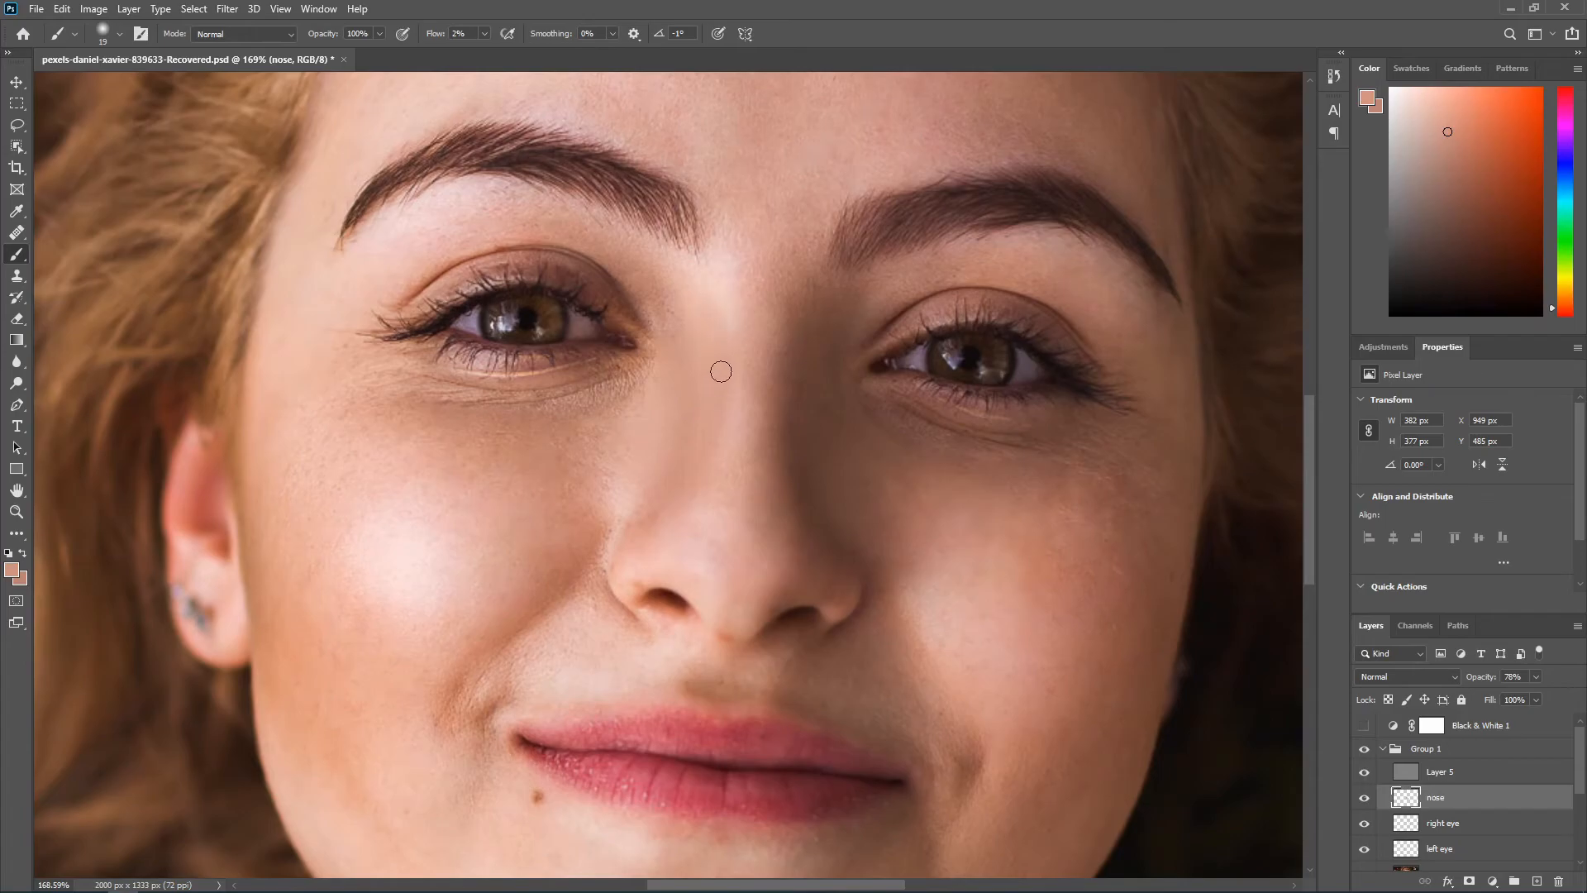
pyautogui.keyDown('alt'); pyautogui.click(630, 442); pyautogui.keyUp('alt')
pyautogui.scroll(-6, 711, 496)
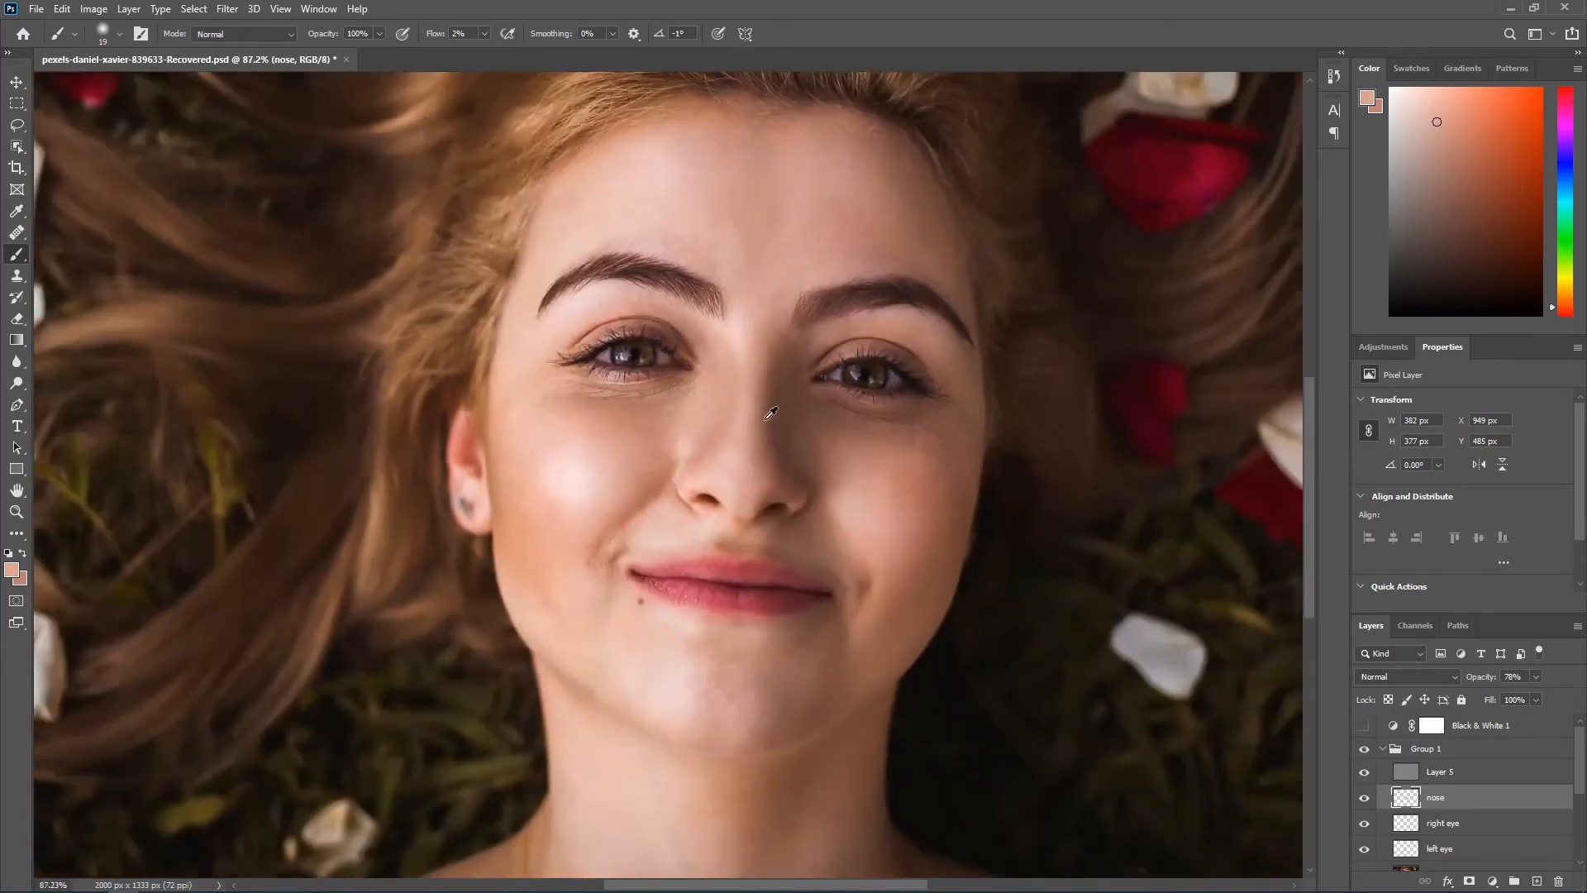
# Step: Switch to the Eraser and toggle the nose layer's visibility to compare the retouch with the skin beneath
pyautogui.scroll(4, 721, 480)
pyautogui.press('e')
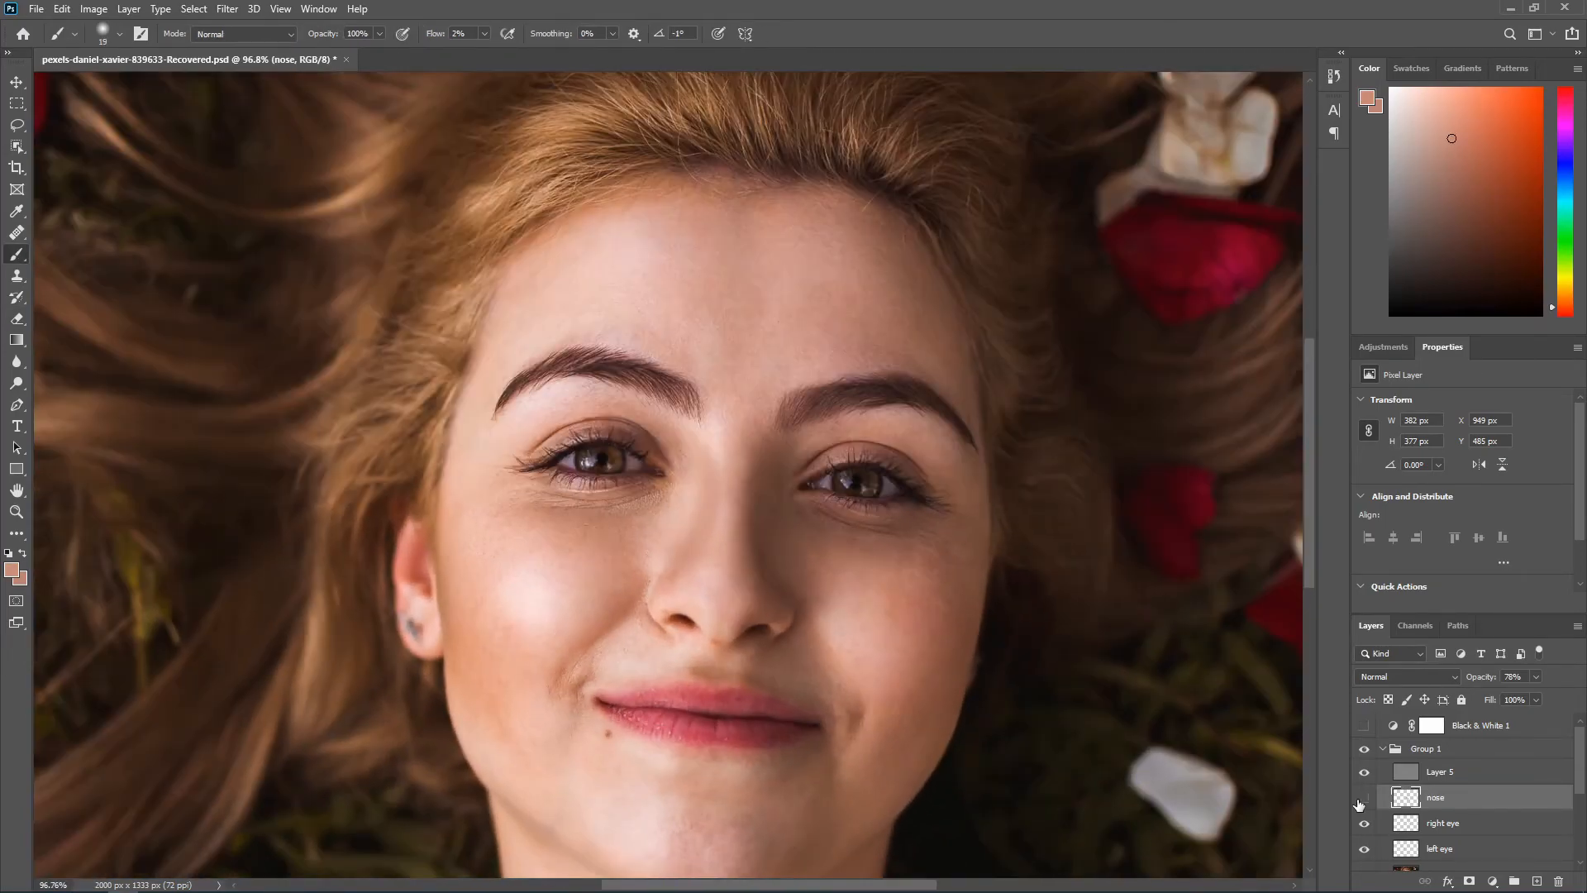
pyautogui.click(1361, 801)
pyautogui.click(1360, 800)
pyautogui.click(1361, 800)
pyautogui.click(1361, 800)
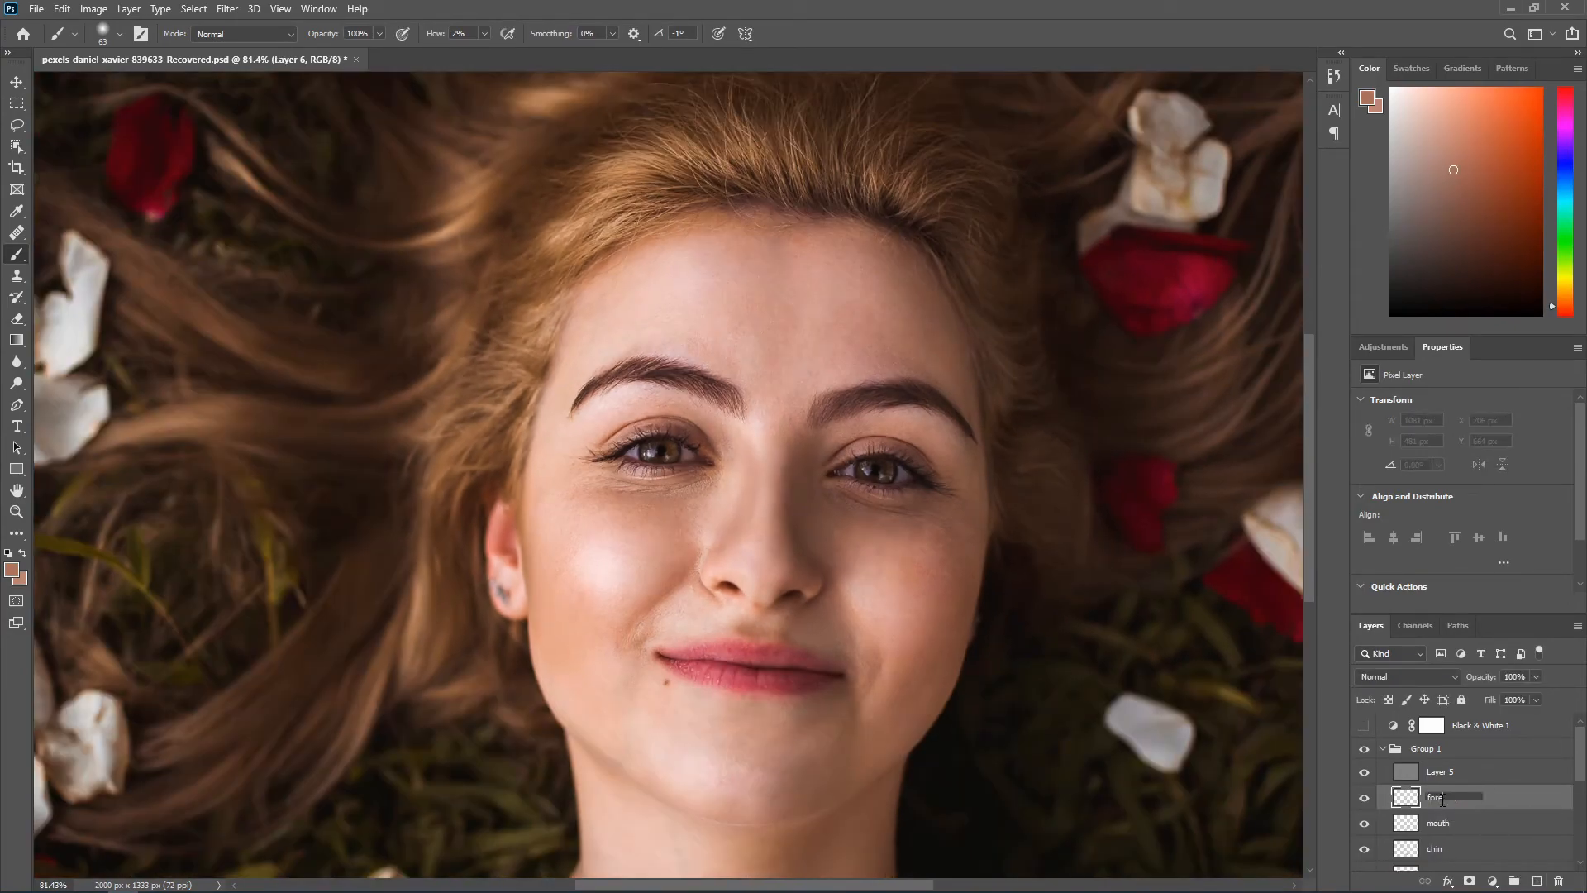
# Step: Name the new layer "forehade" and paint sampled skin tones over the left-hand side and center of the forehead
pyautogui.press('Return')
pyautogui.scroll(5, 705, 315)
pyautogui.keyDown('alt'); pyautogui.click(426, 429); pyautogui.keyUp('alt')
pyautogui.keyDown('alt'); pyautogui.click(632, 315); pyautogui.keyUp('alt')
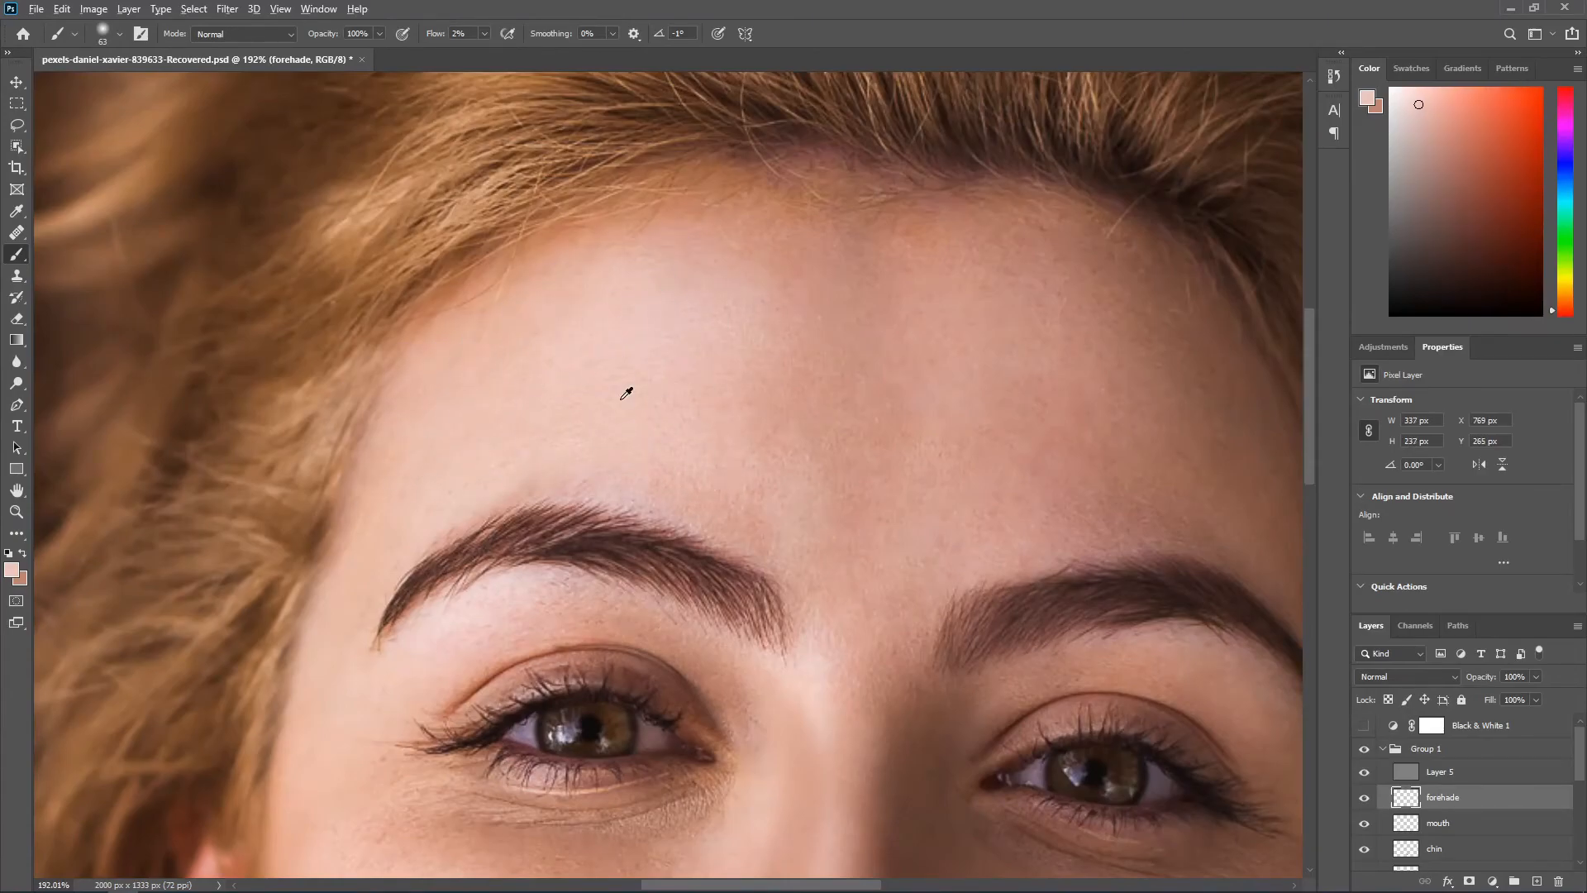
pyautogui.keyDown('alt'); pyautogui.click(628, 439); pyautogui.keyUp('alt')
pyautogui.moveTo(837, 444); pyautogui.dragTo(843, 550)
pyautogui.scroll(3, 730, 445)
pyautogui.scroll(-3, 594, 392)
pyautogui.keyDown('alt'); pyautogui.click(451, 406); pyautogui.keyUp('alt')
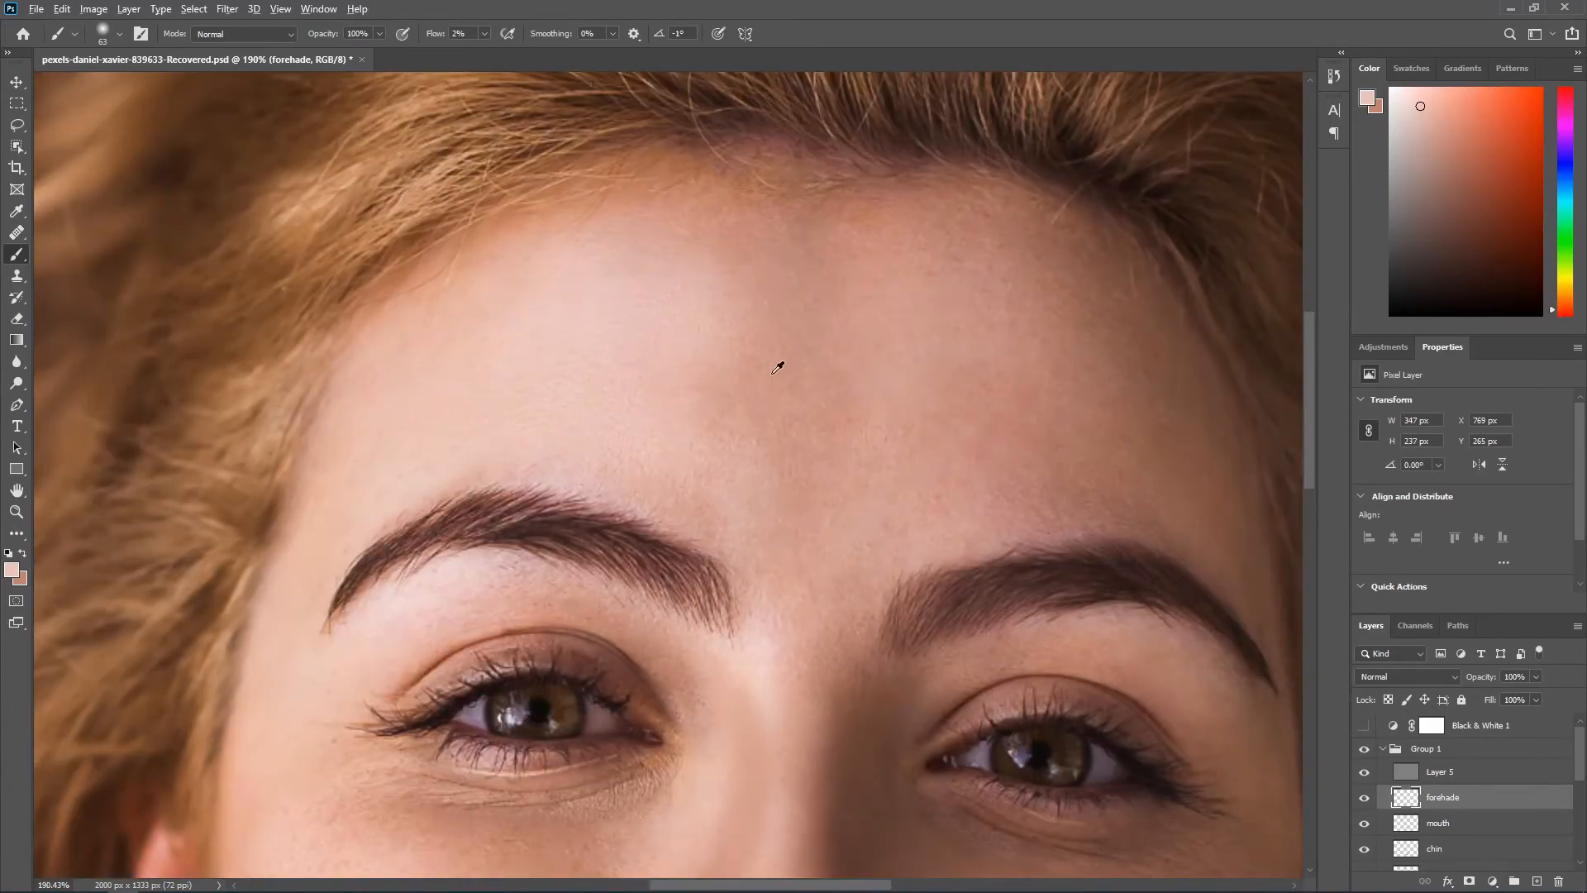
# Step: Even out the middle of the forehead up to the hairline with resampled light skin tones
pyautogui.scroll(-3, 748, 386)
pyautogui.keyDown('alt'); pyautogui.click(836, 458); pyautogui.keyUp('alt')
pyautogui.keyDown('alt'); pyautogui.click(615, 379); pyautogui.keyUp('alt')
pyautogui.moveTo(783, 372)
pyautogui.mouseDown()
pyautogui.moveTo(684, 338)
pyautogui.moveTo(657, 303)
pyautogui.mouseUp()
pyautogui.scroll(-2, 786, 370)
pyautogui.keyDown('alt'); pyautogui.click(652, 328); pyautogui.keyUp('alt')
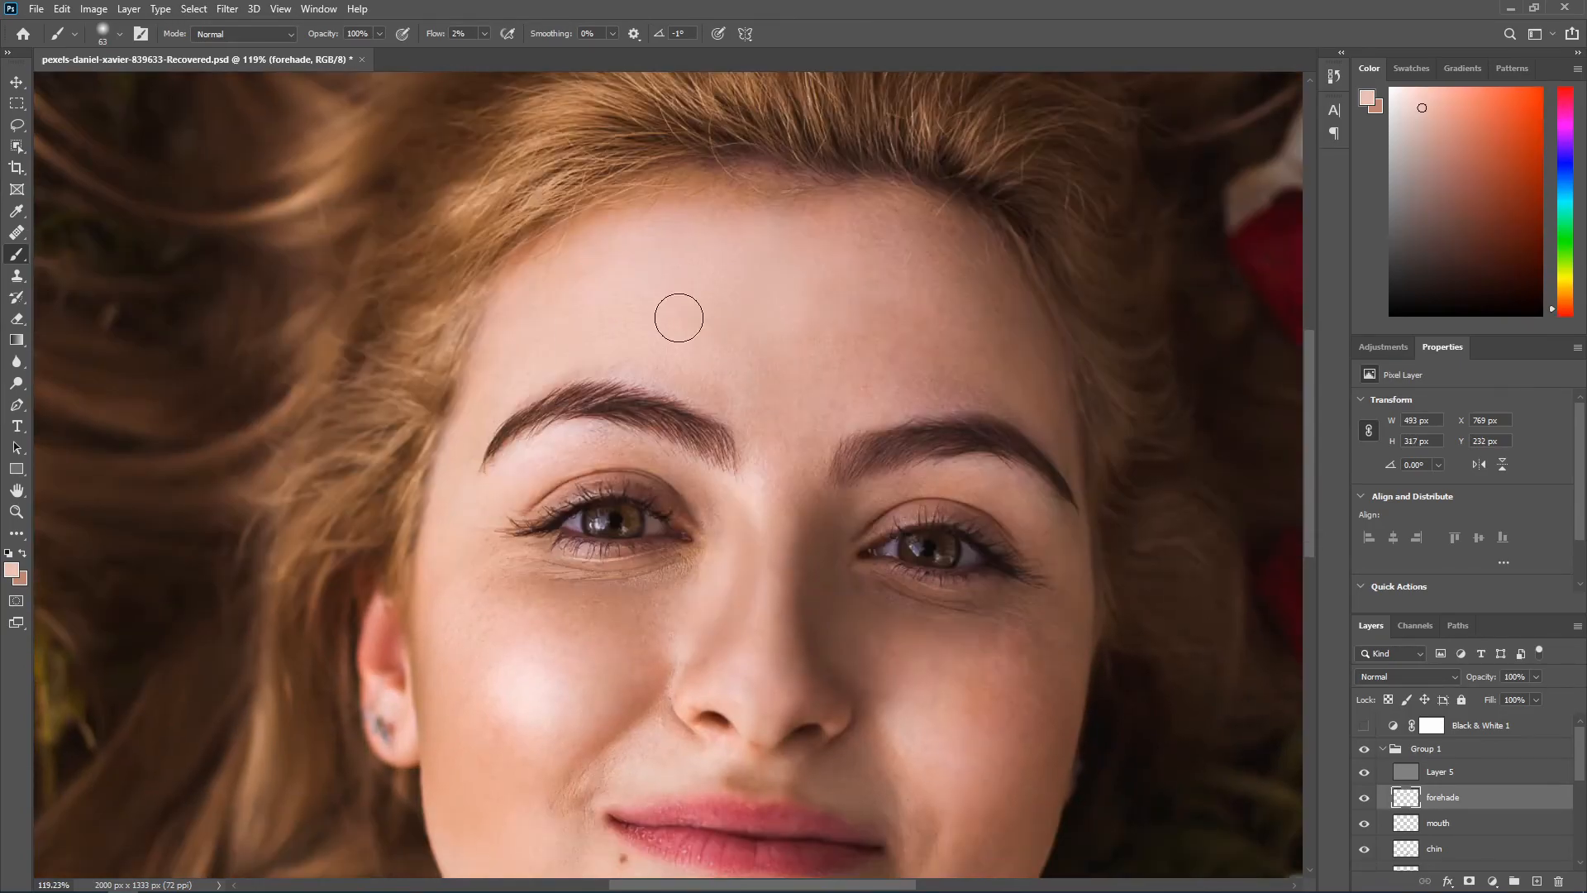
pyautogui.keyDown('alt'); pyautogui.click(745, 285); pyautogui.keyUp('alt')
pyautogui.moveTo(768, 224)
pyautogui.mouseDown()
pyautogui.moveTo(829, 204)
pyautogui.moveTo(700, 198)
pyautogui.mouseUp()
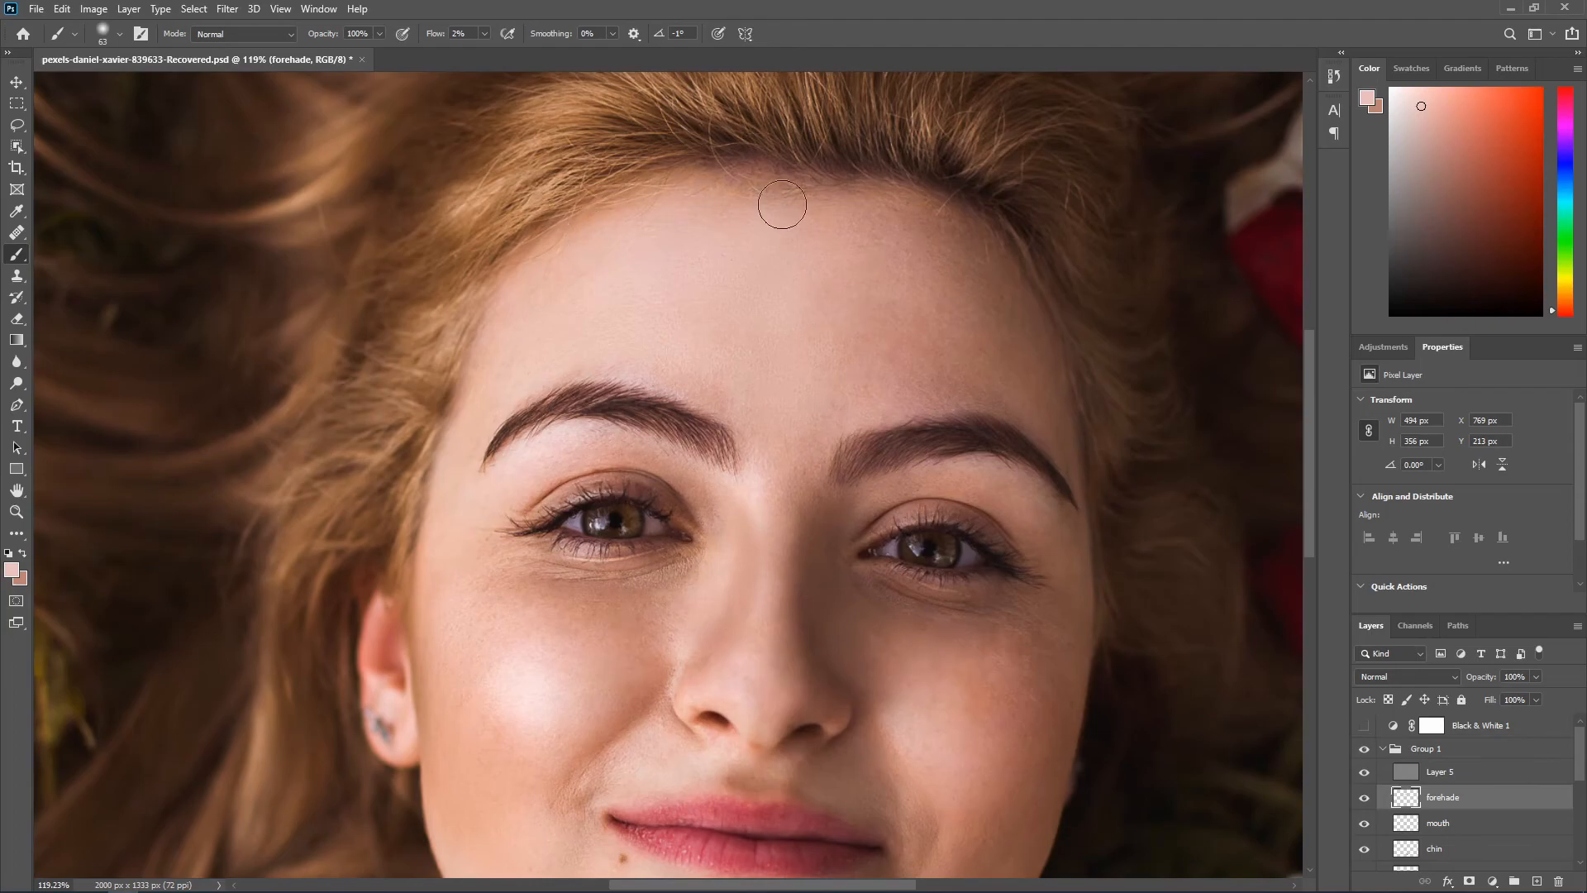
# Step: Paint sampled skin tones over the right-hand side of the forehead, from the hairline down to the temple
pyautogui.scroll(-1, 868, 231)
pyautogui.keyDown('alt'); pyautogui.click(939, 212); pyautogui.keyUp('alt')
pyautogui.keyDown('alt'); pyautogui.click(985, 221); pyautogui.keyUp('alt')
pyautogui.keyDown('alt'); pyautogui.click(932, 200); pyautogui.keyUp('alt')
pyautogui.moveTo(989, 241)
pyautogui.mouseDown()
pyautogui.moveTo(1019, 306)
pyautogui.moveTo(984, 319)
pyautogui.moveTo(1042, 366)
pyautogui.mouseUp()
pyautogui.keyDown('alt'); pyautogui.click(944, 343); pyautogui.keyUp('alt')
pyautogui.keyDown('alt'); pyautogui.click(991, 335); pyautogui.keyUp('alt')
# Step: Refine the right-hand temple beside the eyebrow with a 25 px brush and erase paint spilled into the hair
pyautogui.scroll(4, 1045, 374)
pyautogui.keyDown('alt'); pyautogui.click(1066, 393); pyautogui.keyUp('alt')
pyautogui.press('[')
pyautogui.press('[')
pyautogui.press('[')
pyautogui.press('[')
pyautogui.press('[')
pyautogui.press('[')
pyautogui.press('[')
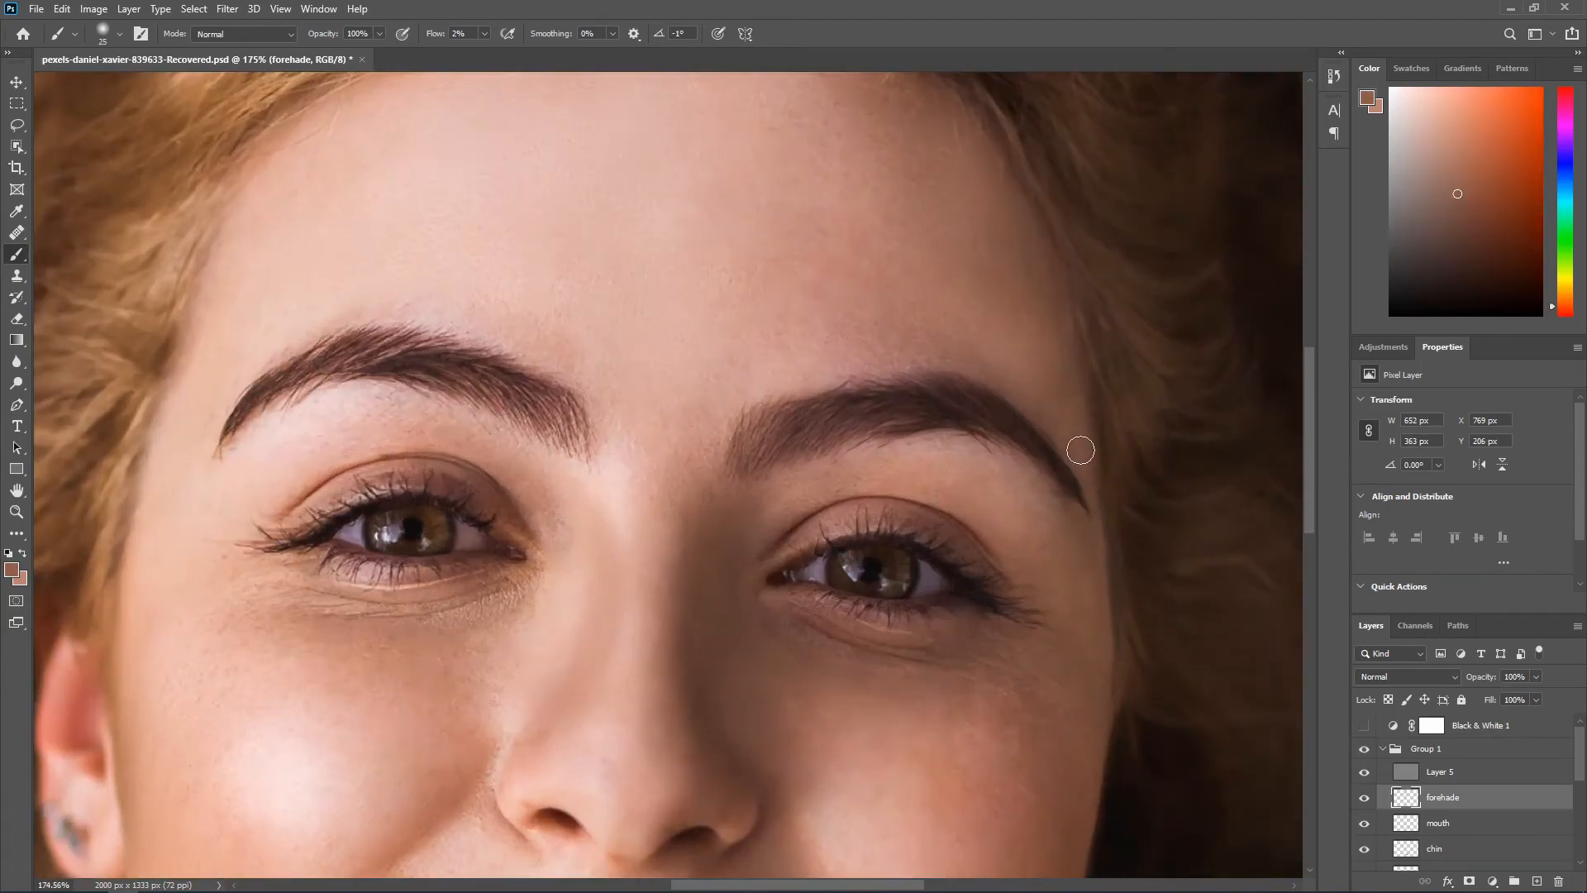
pyautogui.press('e')
pyautogui.moveTo(1106, 452); pyautogui.dragTo(1123, 389)
# Step: Smooth the skin above the right-hand eyebrow with sampled tones and a 42 px brush
pyautogui.press('b')
pyautogui.keyDown('alt'); pyautogui.click(1002, 304); pyautogui.keyUp('alt')
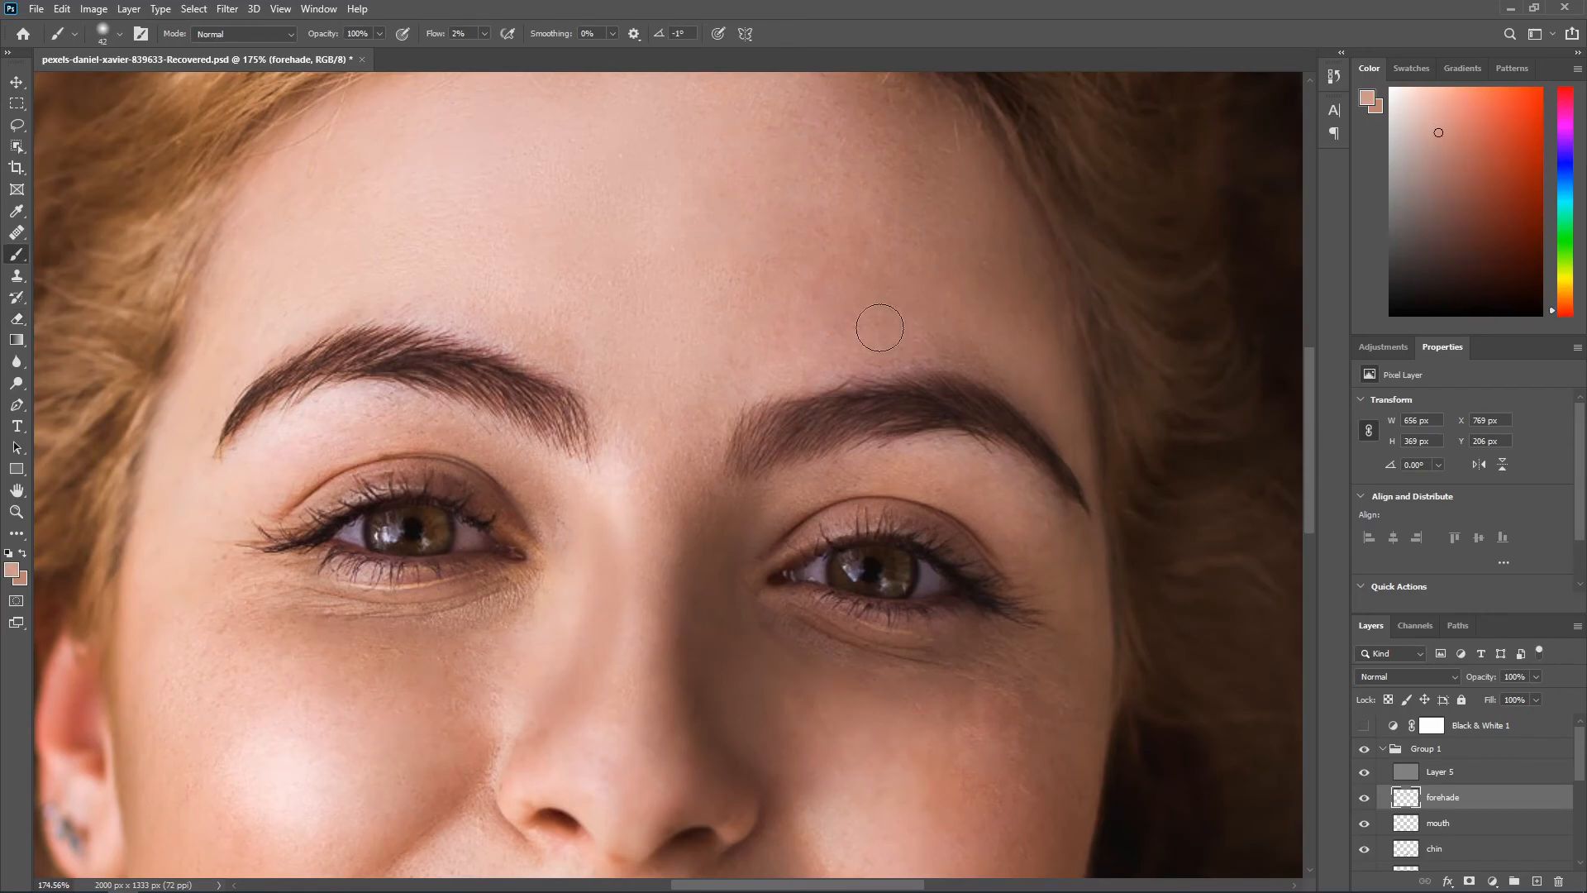
pyautogui.scroll(3, 822, 276)
pyautogui.keyDown('alt'); pyautogui.click(822, 340); pyautogui.keyUp('alt')
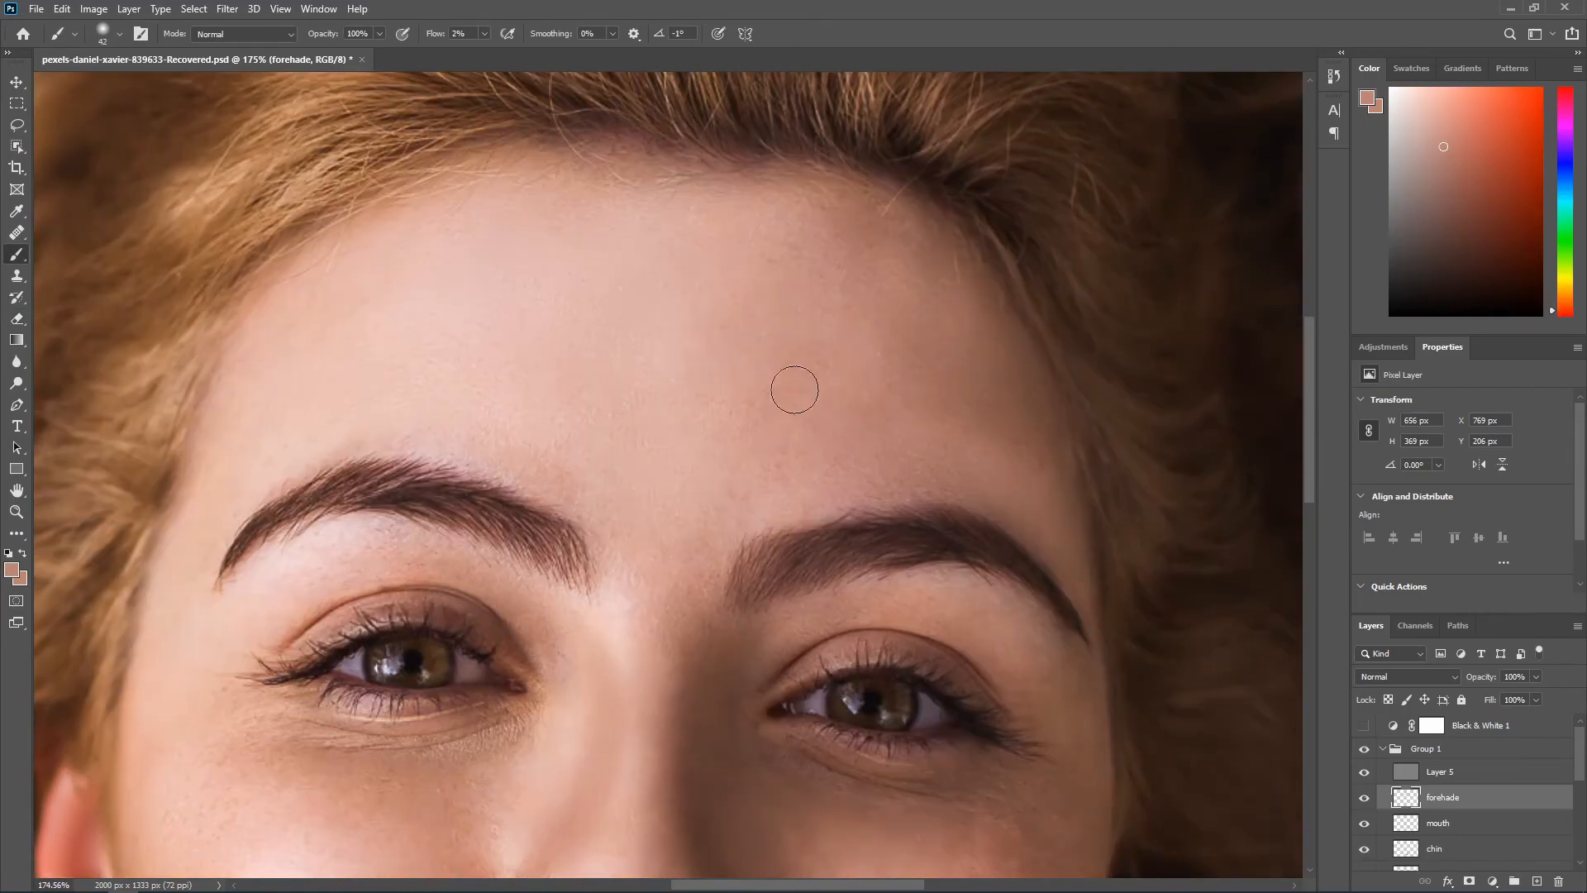
pyautogui.scroll(-1, 706, 421)
pyautogui.scroll(-4, 739, 456)
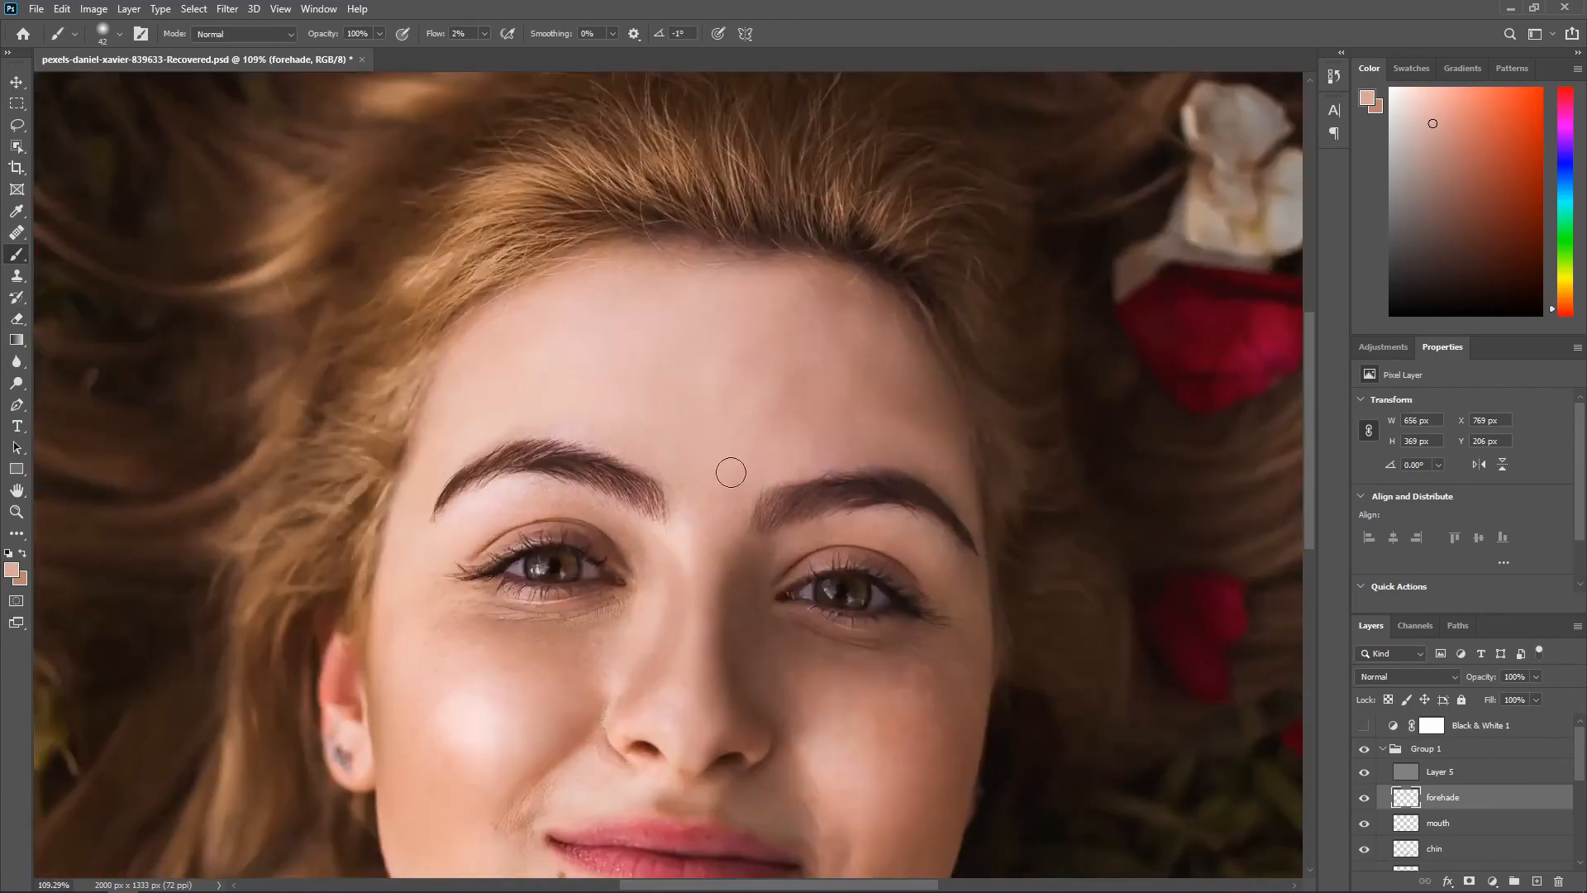
# Step: Blend the area between the eyebrows and the upper forehead with sampled tones, using a 65 px brush for the upper part
pyautogui.scroll(-4, 723, 510)
pyautogui.scroll(3, 718, 491)
pyautogui.keyDown('alt'); pyautogui.click(719, 479); pyautogui.keyUp('alt')
pyautogui.scroll(-3, 719, 463)
pyautogui.scroll(5, 765, 397)
pyautogui.keyDown('alt'); pyautogui.click(707, 282); pyautogui.keyUp('alt')
pyautogui.moveTo(706, 283); pyautogui.dragTo(721, 286)
pyautogui.keyDown('alt'); pyautogui.click(695, 245); pyautogui.keyUp('alt')
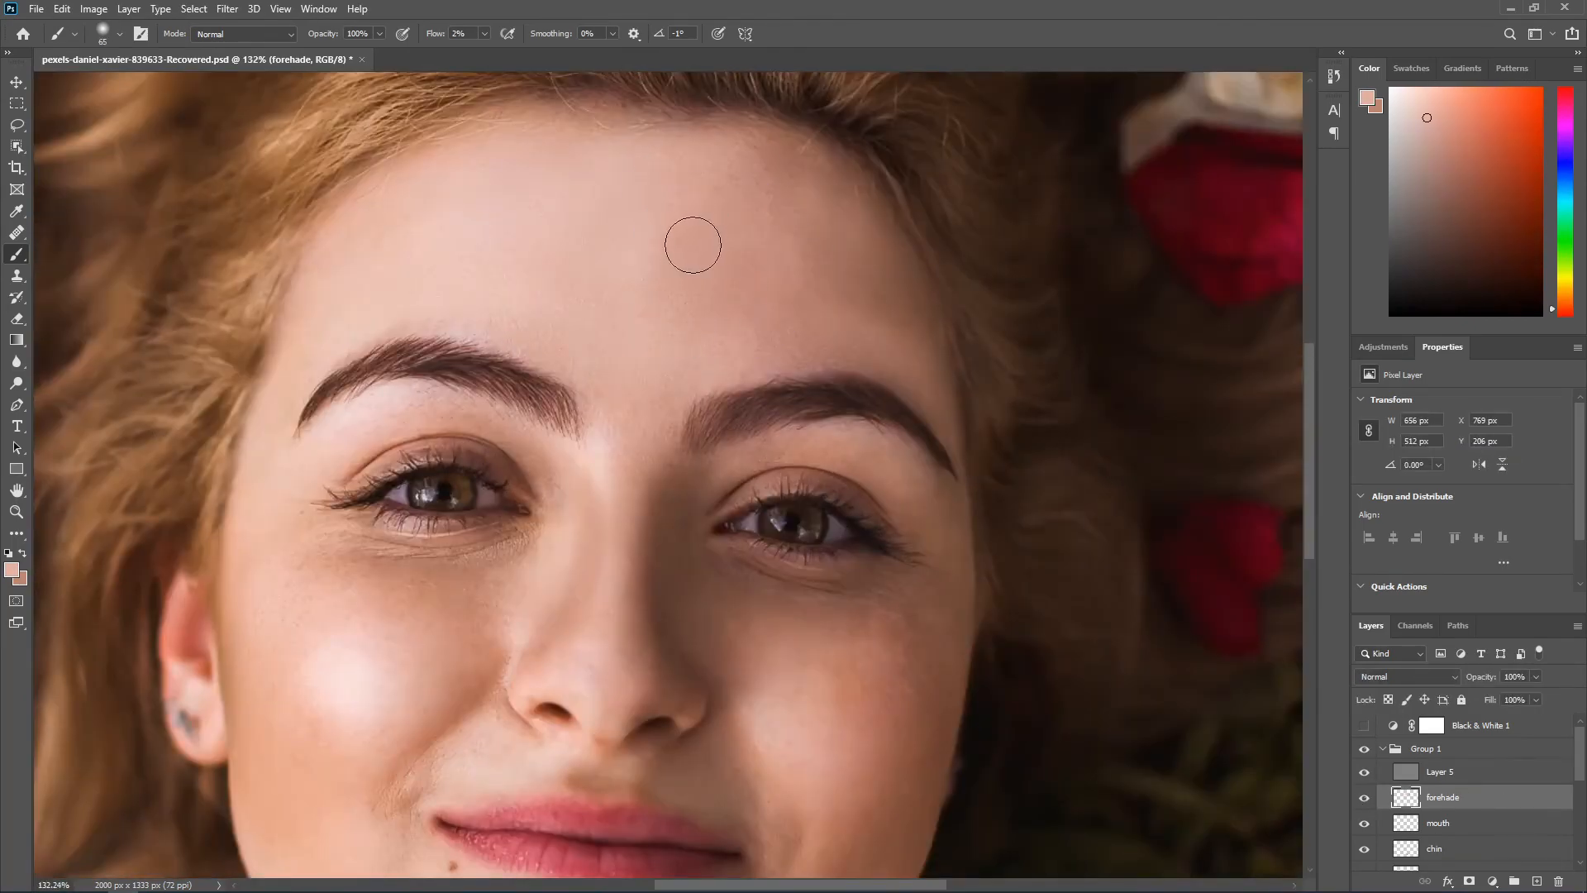
pyautogui.scroll(-3, 587, 269)
pyautogui.keyDown('alt'); pyautogui.click(724, 287); pyautogui.keyUp('alt')
# Step: Toggle Group 1's visibility to compare the whole portrait before and after the retouching
pyautogui.scroll(-3, 834, 358)
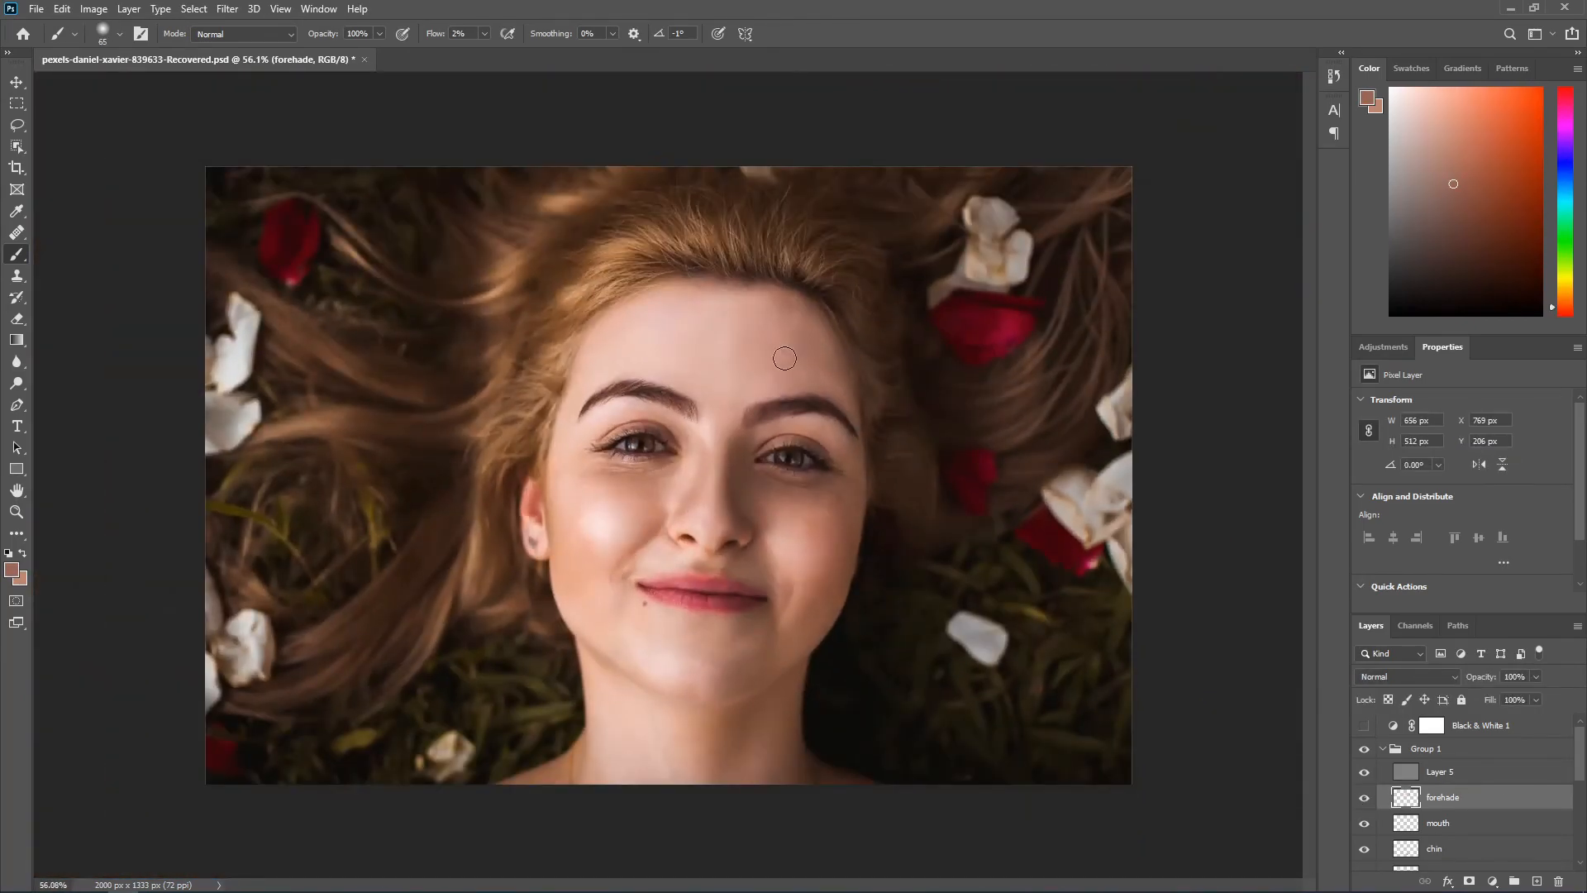
pyautogui.press('e')
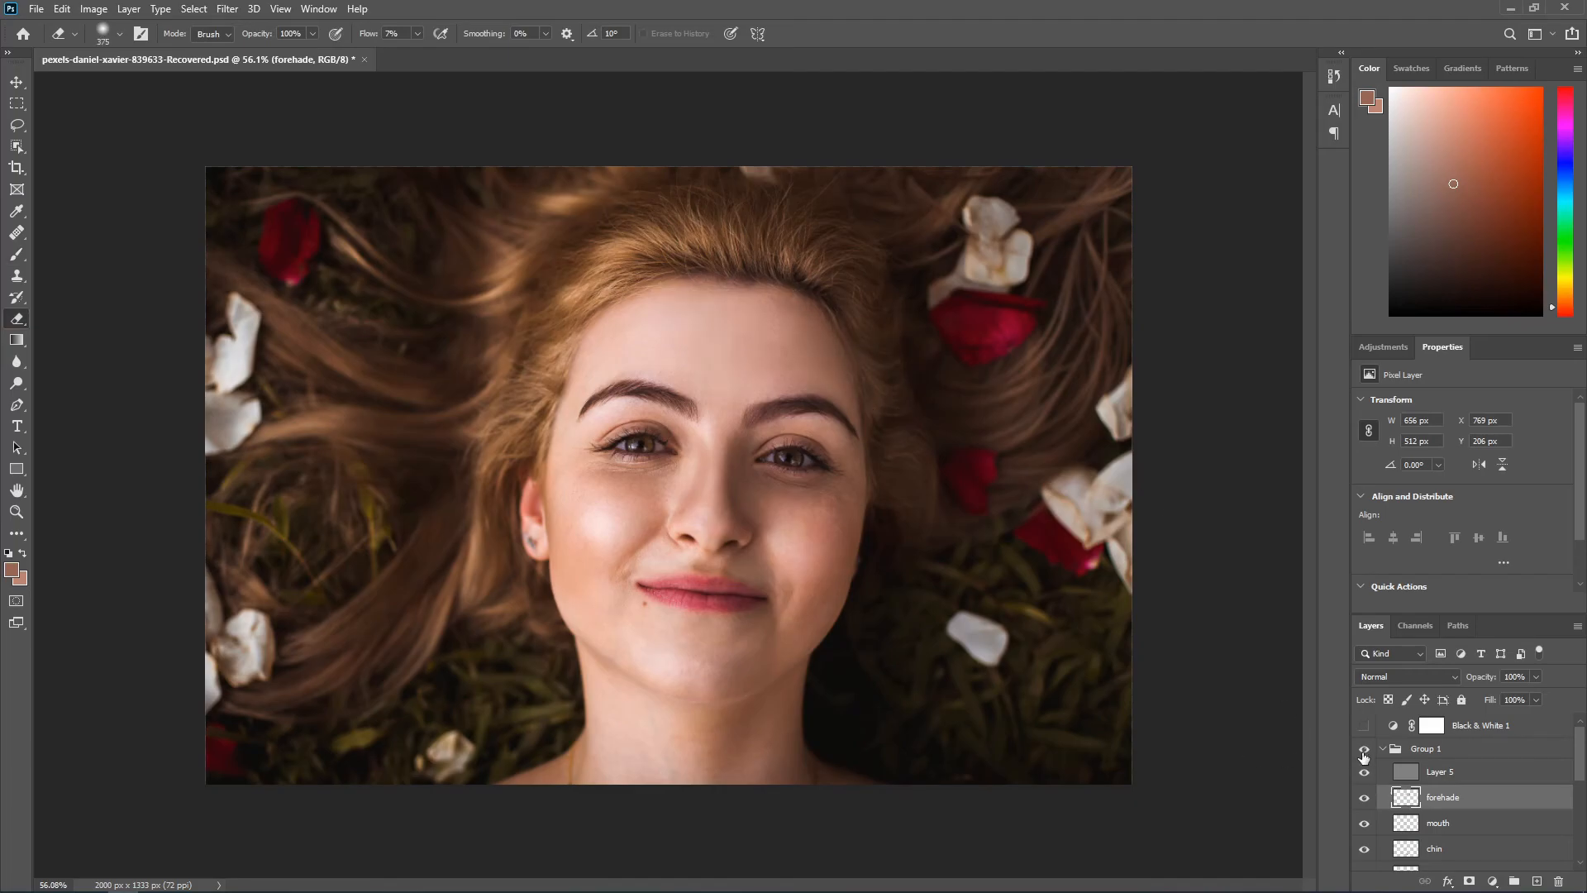
pyautogui.click(1363, 751)
pyautogui.click(1363, 751)
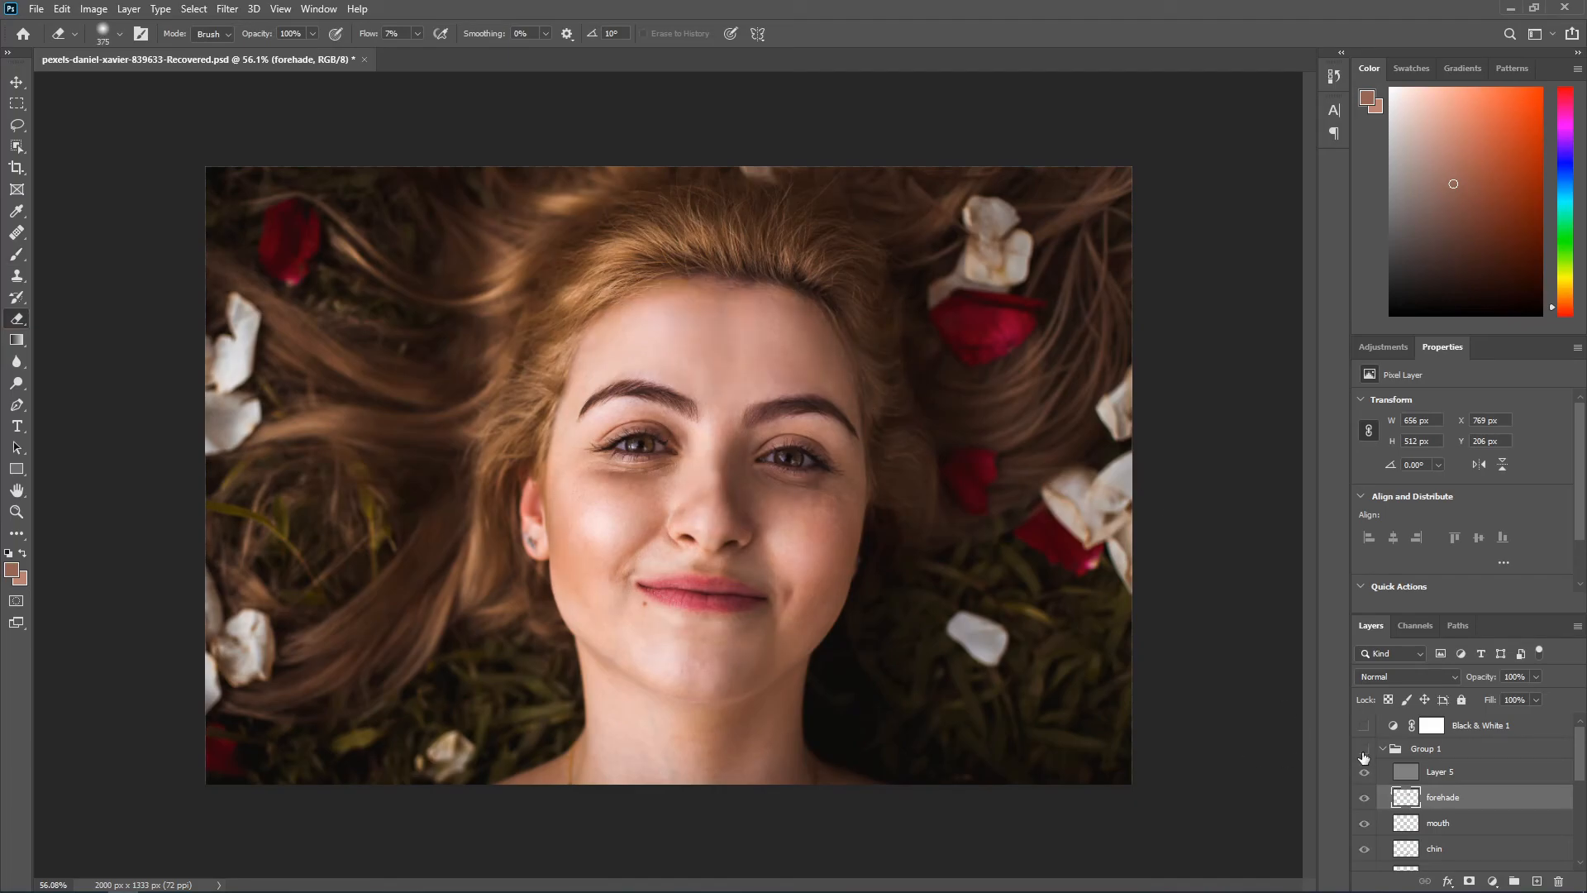
pyautogui.click(1363, 752)
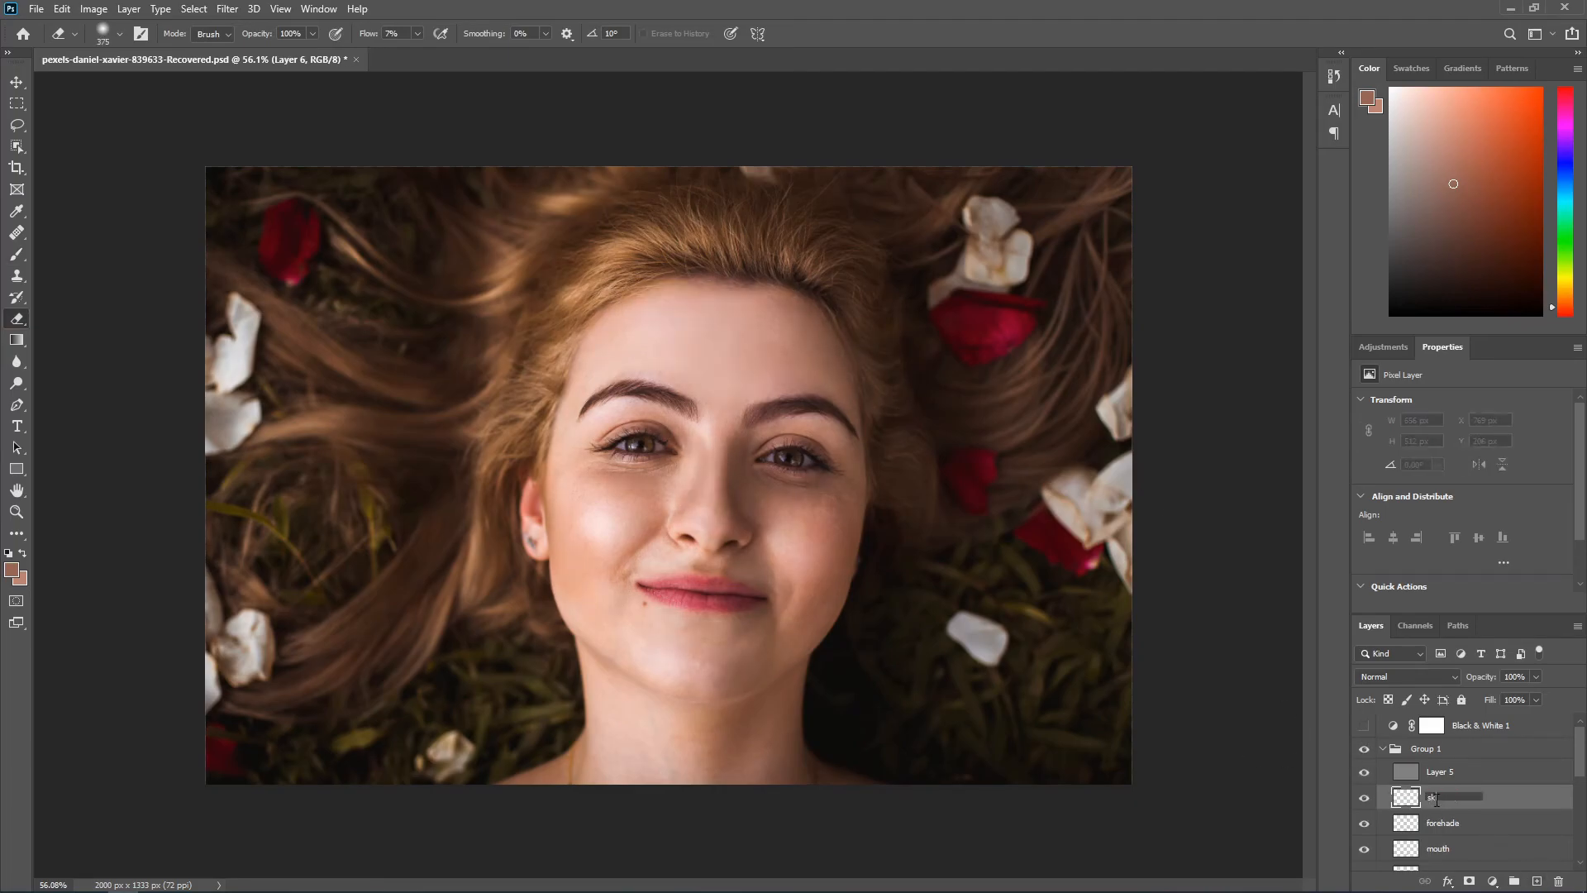
# Step: Paint sampled skin tones over the right-hand cheek and its outer edge on the skin layer with a 65 px brush
pyautogui.scroll(5, 728, 496)
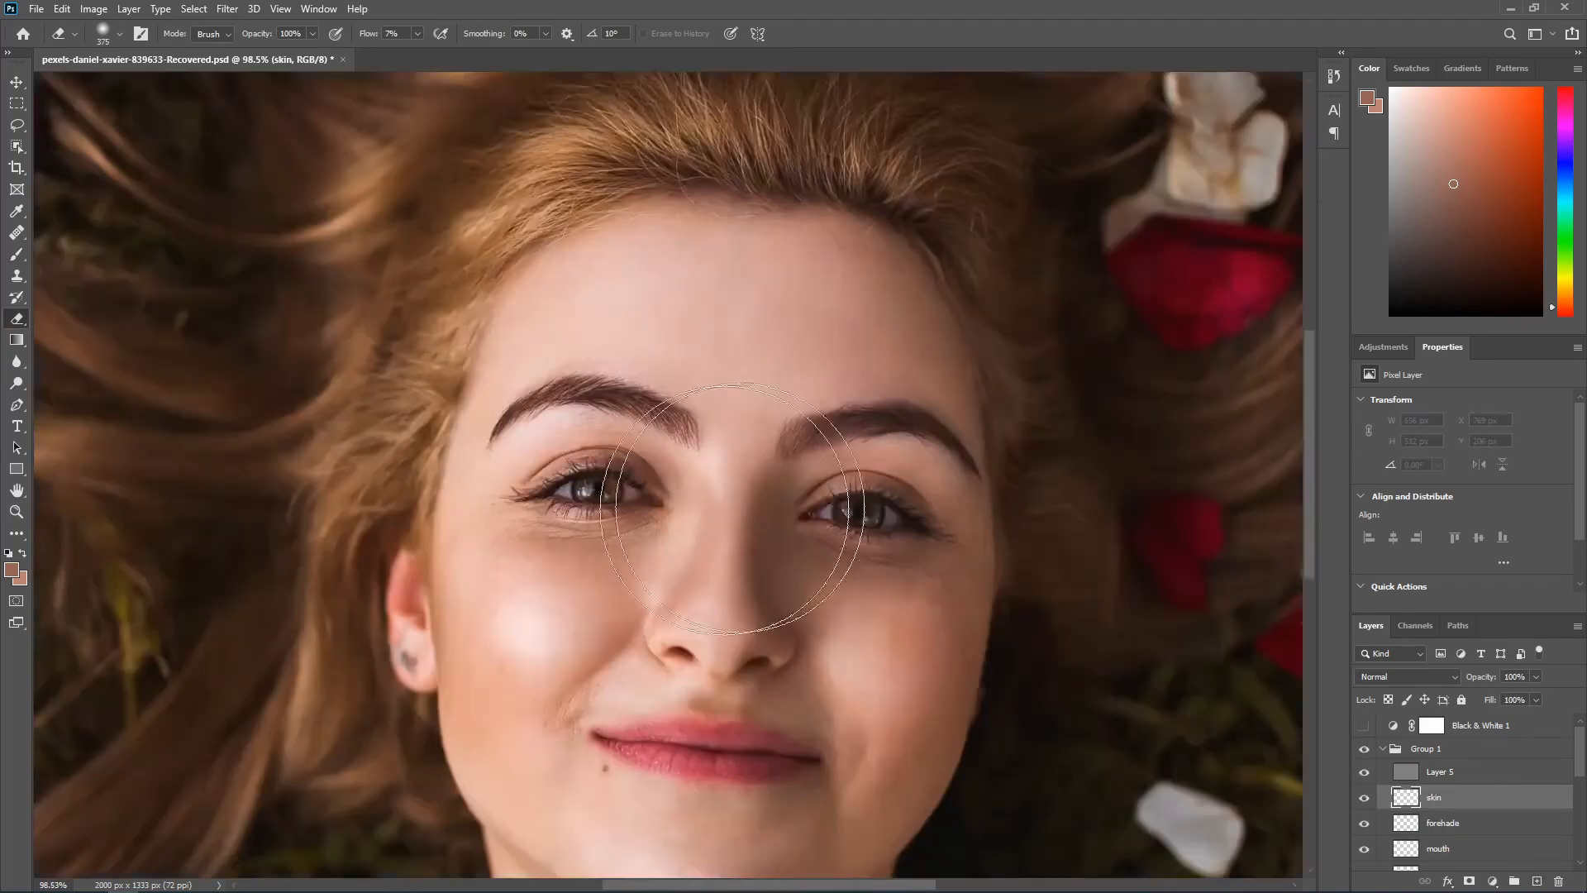
pyautogui.scroll(3, 926, 601)
pyautogui.press('b')
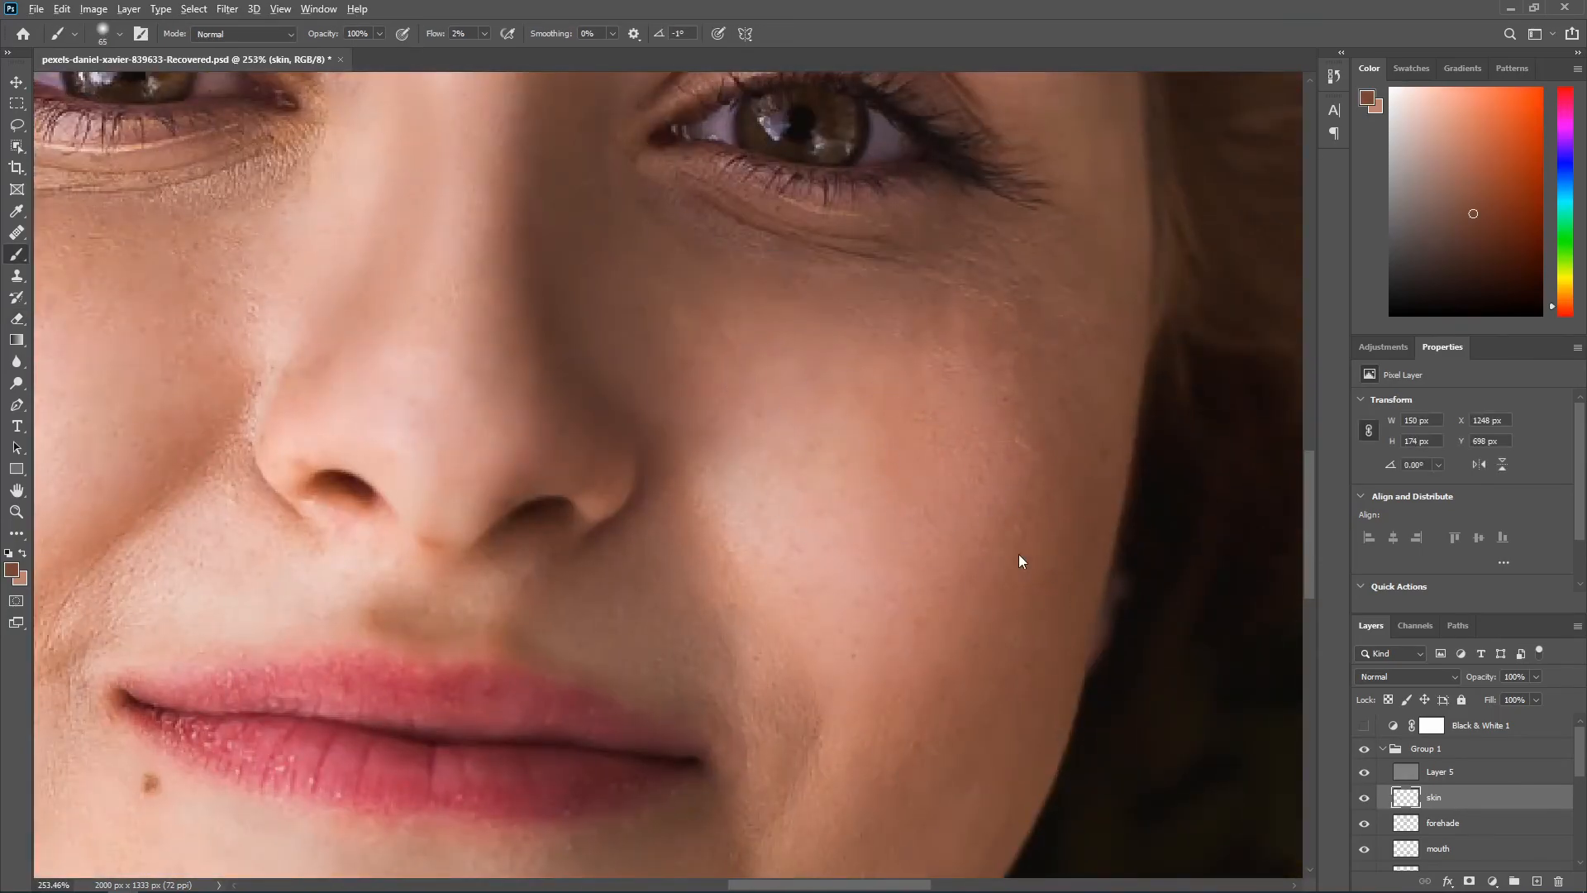
pyautogui.scroll(-2, 1024, 573)
pyautogui.keyDown('alt'); pyautogui.click(958, 520); pyautogui.keyUp('alt')
pyautogui.keyDown('alt'); pyautogui.click(1033, 341); pyautogui.keyUp('alt')
pyautogui.scroll(-2, 1055, 401)
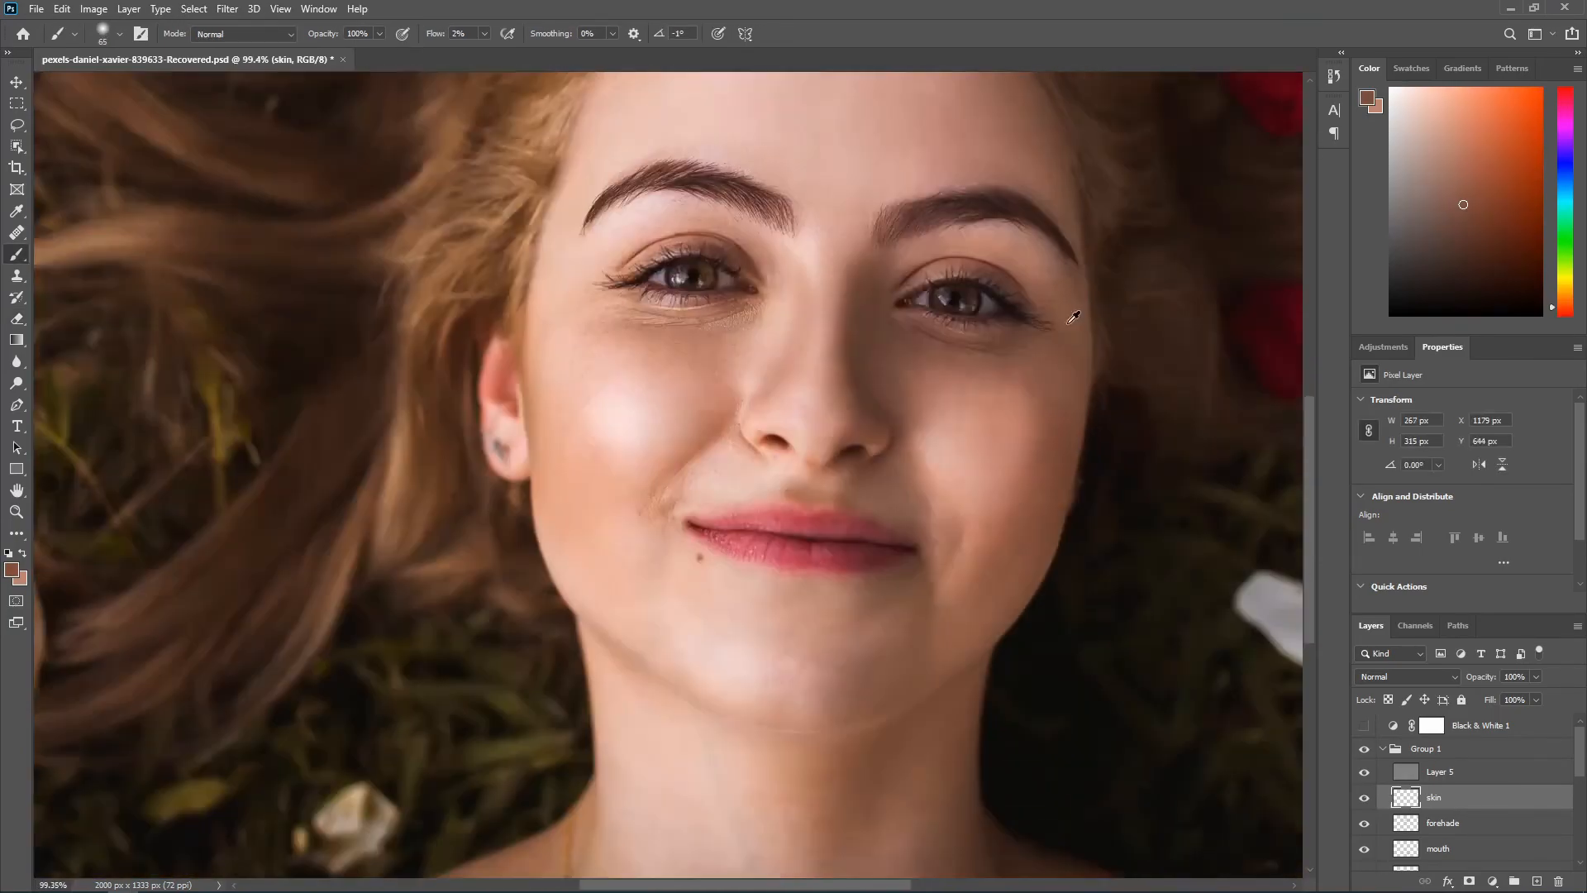
# Step: Even out the lower right-hand cheek and the left-hand cheek below the highlight with sampled tones
pyautogui.keyDown('alt'); pyautogui.click(1013, 516); pyautogui.keyUp('alt')
pyautogui.scroll(-3, 1012, 516)
pyautogui.scroll(2, 795, 573)
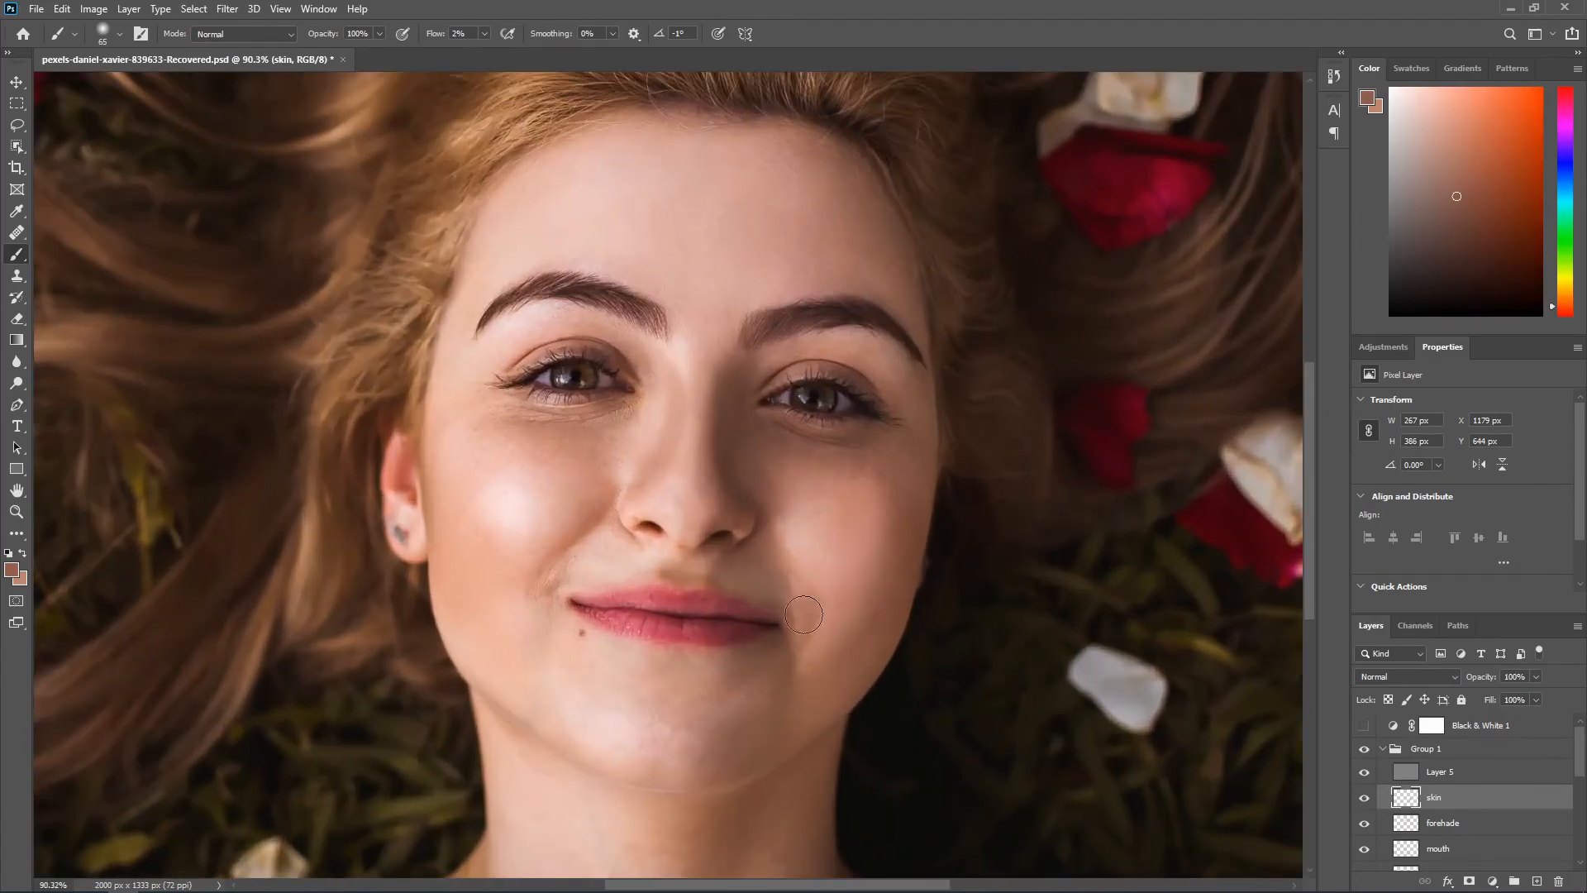
pyautogui.scroll(-3, 796, 480)
pyautogui.scroll(2, 535, 529)
pyautogui.keyDown('alt'); pyautogui.click(536, 529); pyautogui.keyUp('alt')
pyautogui.scroll(2, 566, 606)
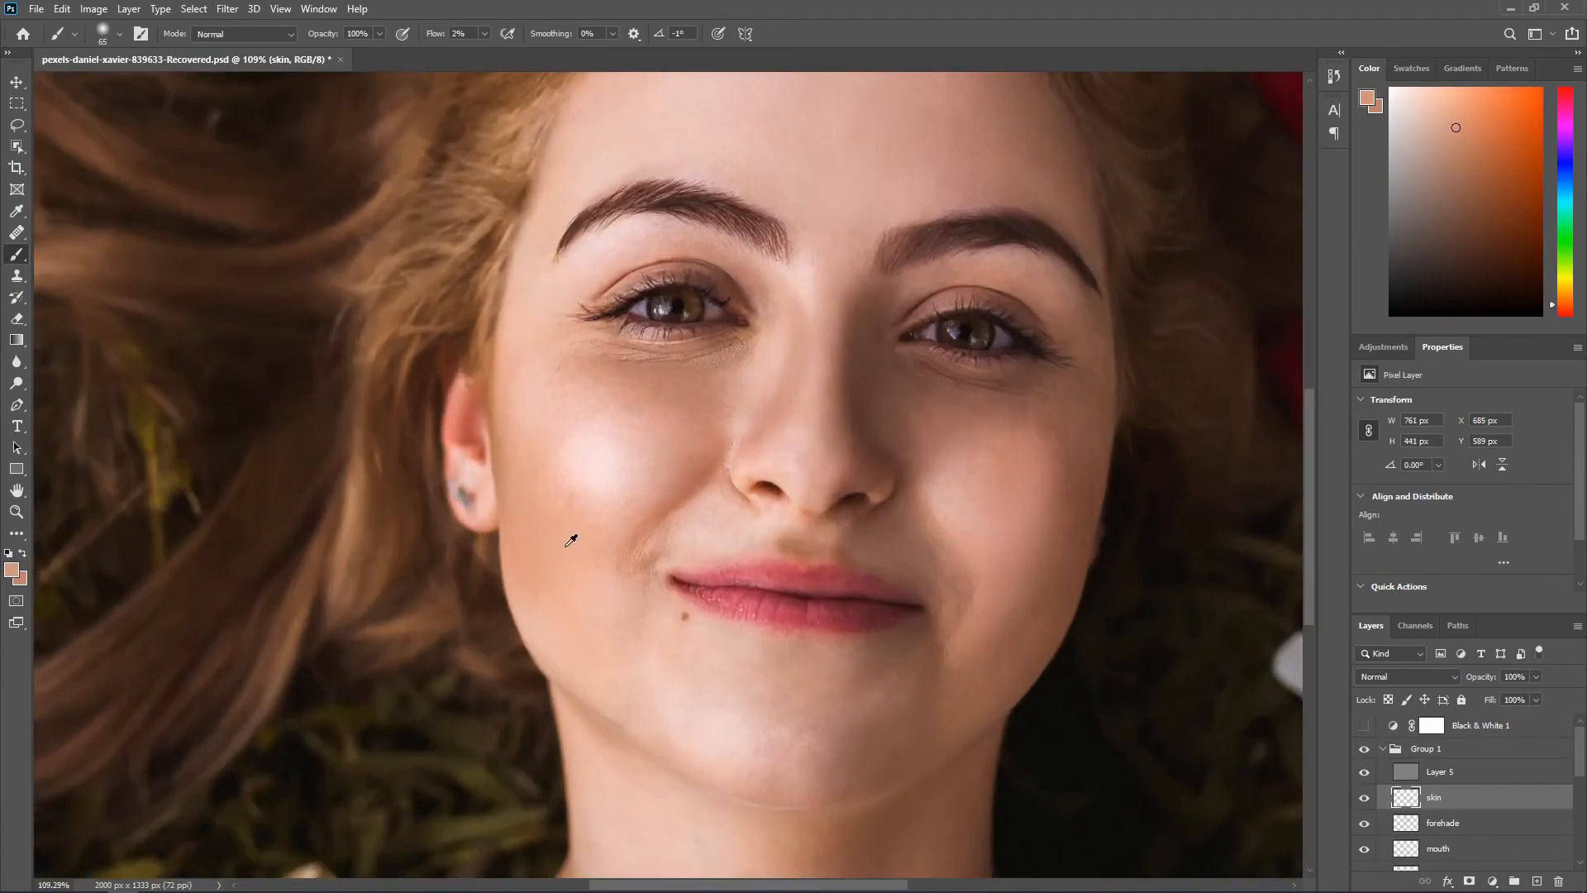
# Step: Blend the outer edge and highlight of the left-hand cheek, then brush sampled tone broadly at the forehead's edge
pyautogui.moveTo(508, 501); pyautogui.dragTo(516, 404)
pyautogui.scroll(-2, 538, 354)
pyautogui.scroll(-1, 558, 462)
pyautogui.keyDown('alt'); pyautogui.click(559, 463); pyautogui.keyUp('alt')
pyautogui.scroll(-6, 606, 460)
pyautogui.keyDown('alt'); pyautogui.click(614, 498); pyautogui.keyUp('alt')
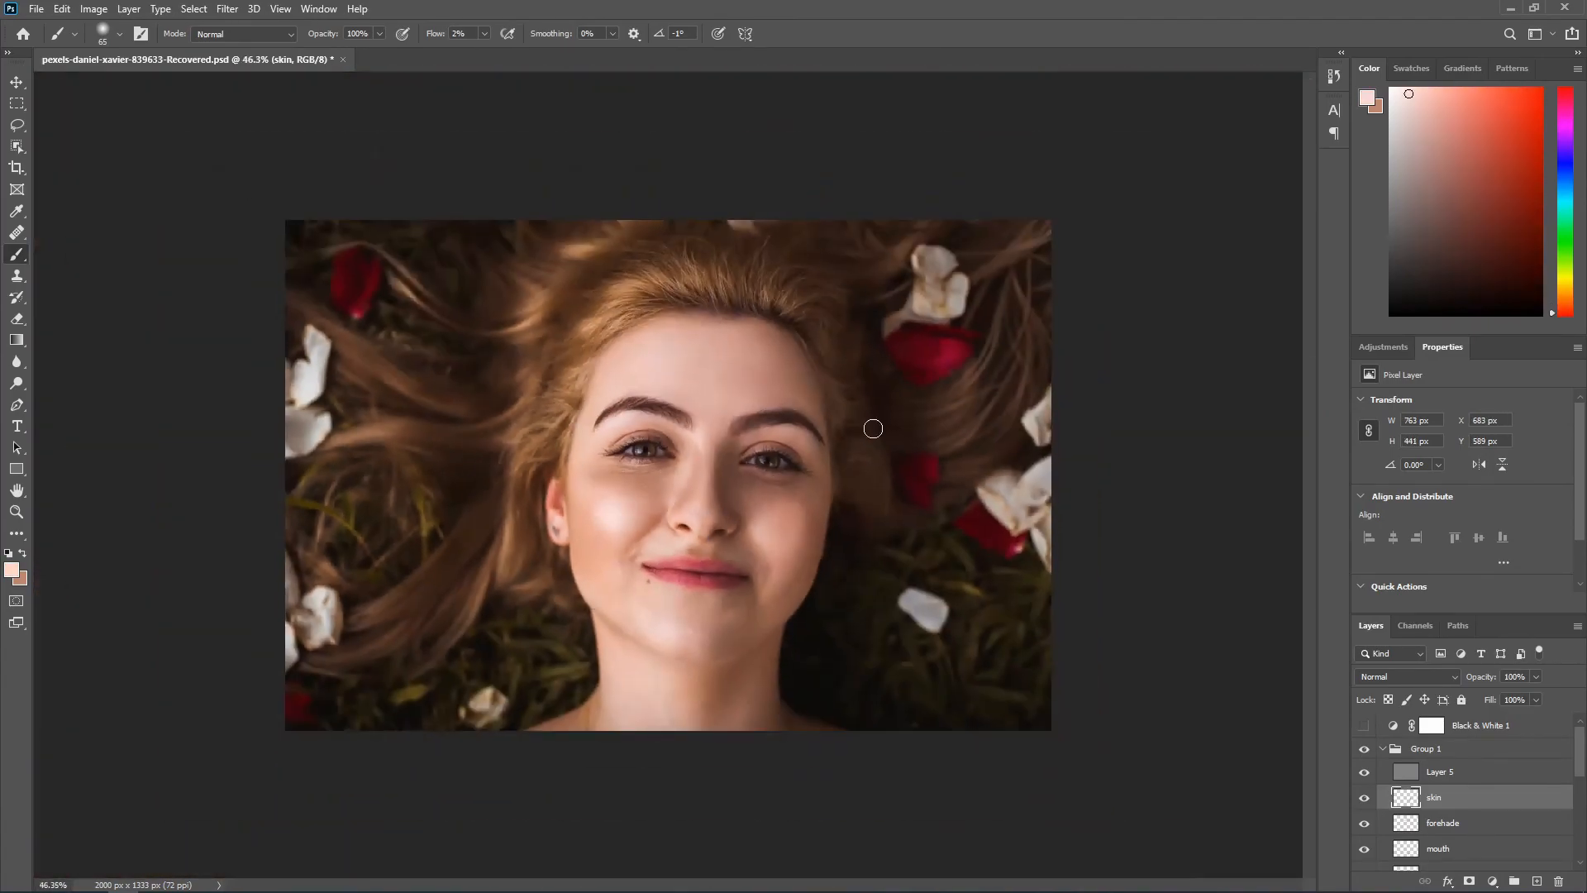
pyautogui.keyDown('alt'); pyautogui.click(590, 384); pyautogui.keyUp('alt')
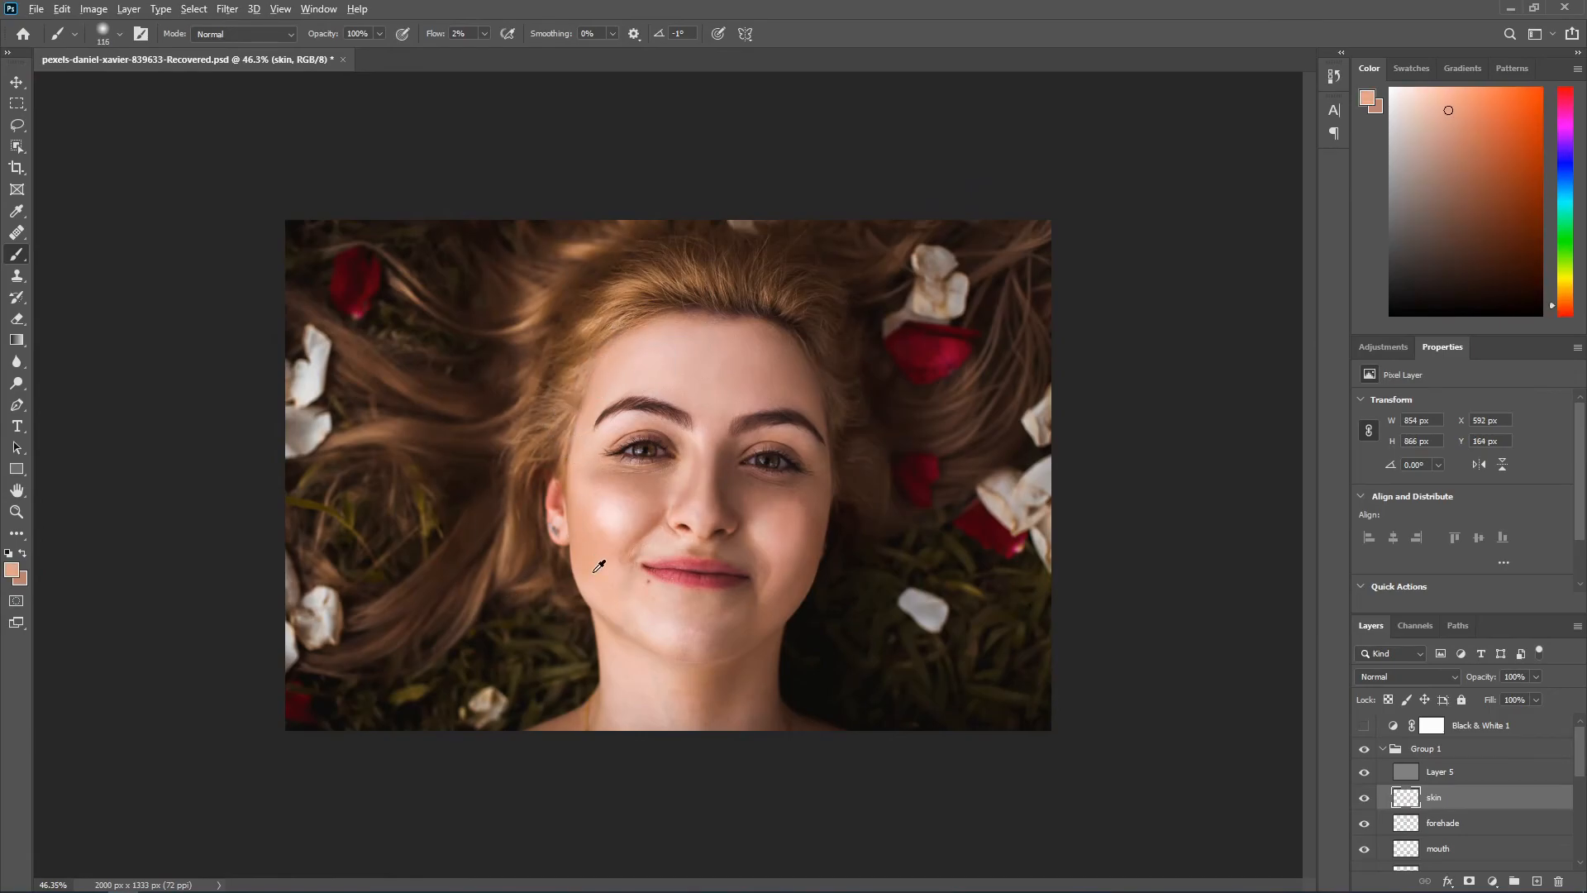
# Step: On the mouth layer, retouch the tip and base of the nose with sampled tones and a small brush
pyautogui.click(1438, 849)
pyautogui.scroll(10, 613, 504)
pyautogui.keyDown('alt'); pyautogui.click(614, 506); pyautogui.keyUp('alt')
pyautogui.scroll(-3, 579, 519)
pyautogui.keyDown('alt'); pyautogui.click(616, 514); pyautogui.keyUp('alt')
pyautogui.scroll(-5, 655, 549)
pyautogui.scroll(6, 657, 549)
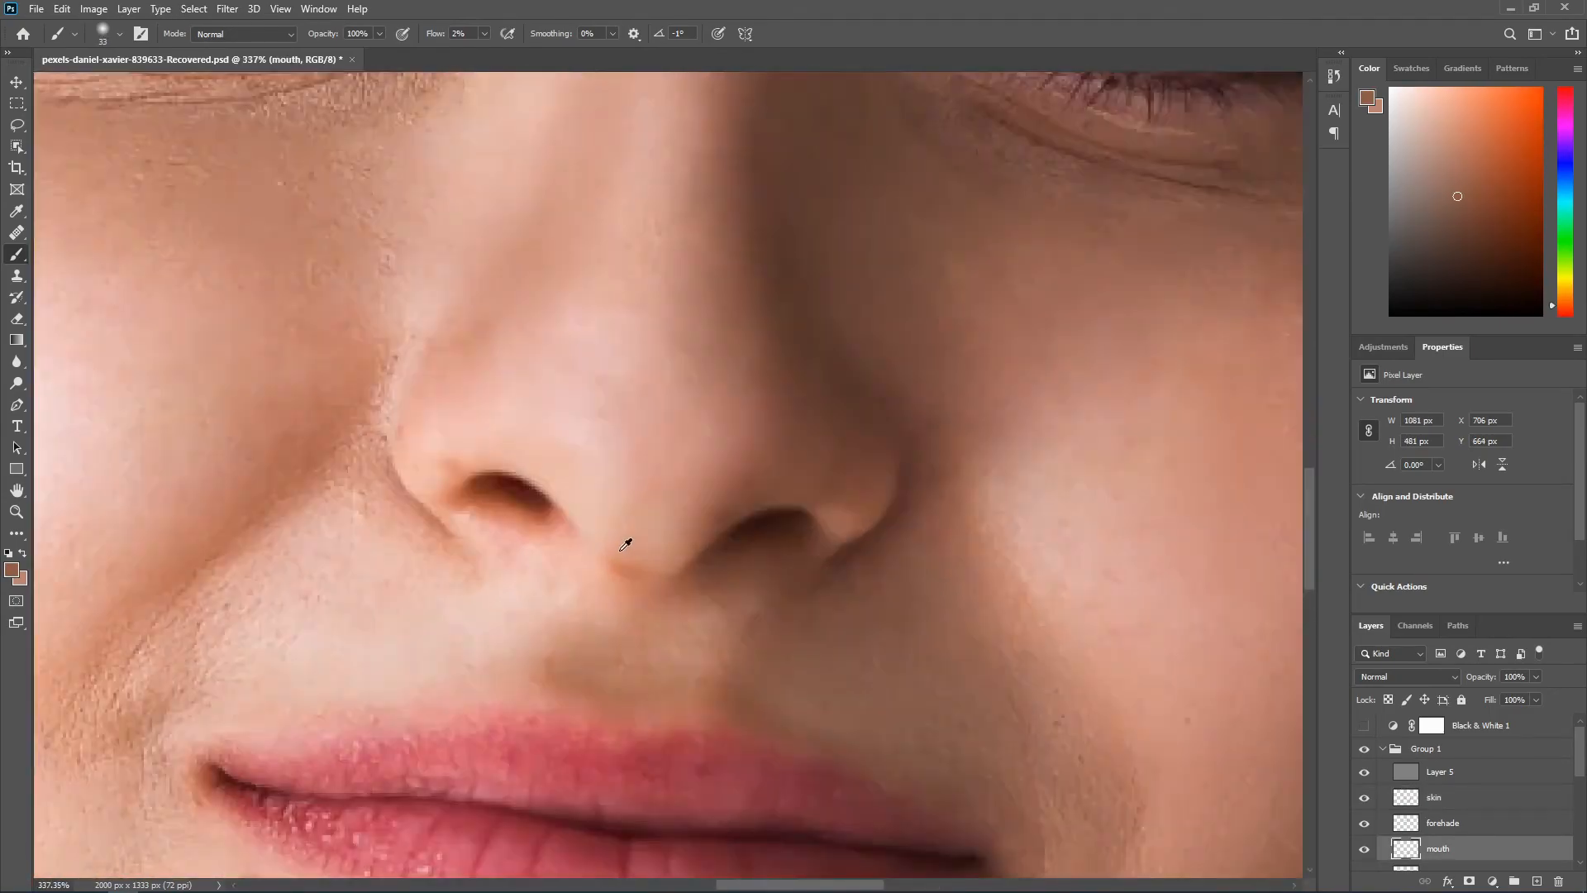
pyautogui.scroll(1, 633, 575)
pyautogui.keyDown('alt'); pyautogui.click(631, 575); pyautogui.keyUp('alt')
pyautogui.scroll(-3, 623, 562)
pyautogui.keyDown('alt'); pyautogui.click(631, 493); pyautogui.keyUp('alt')
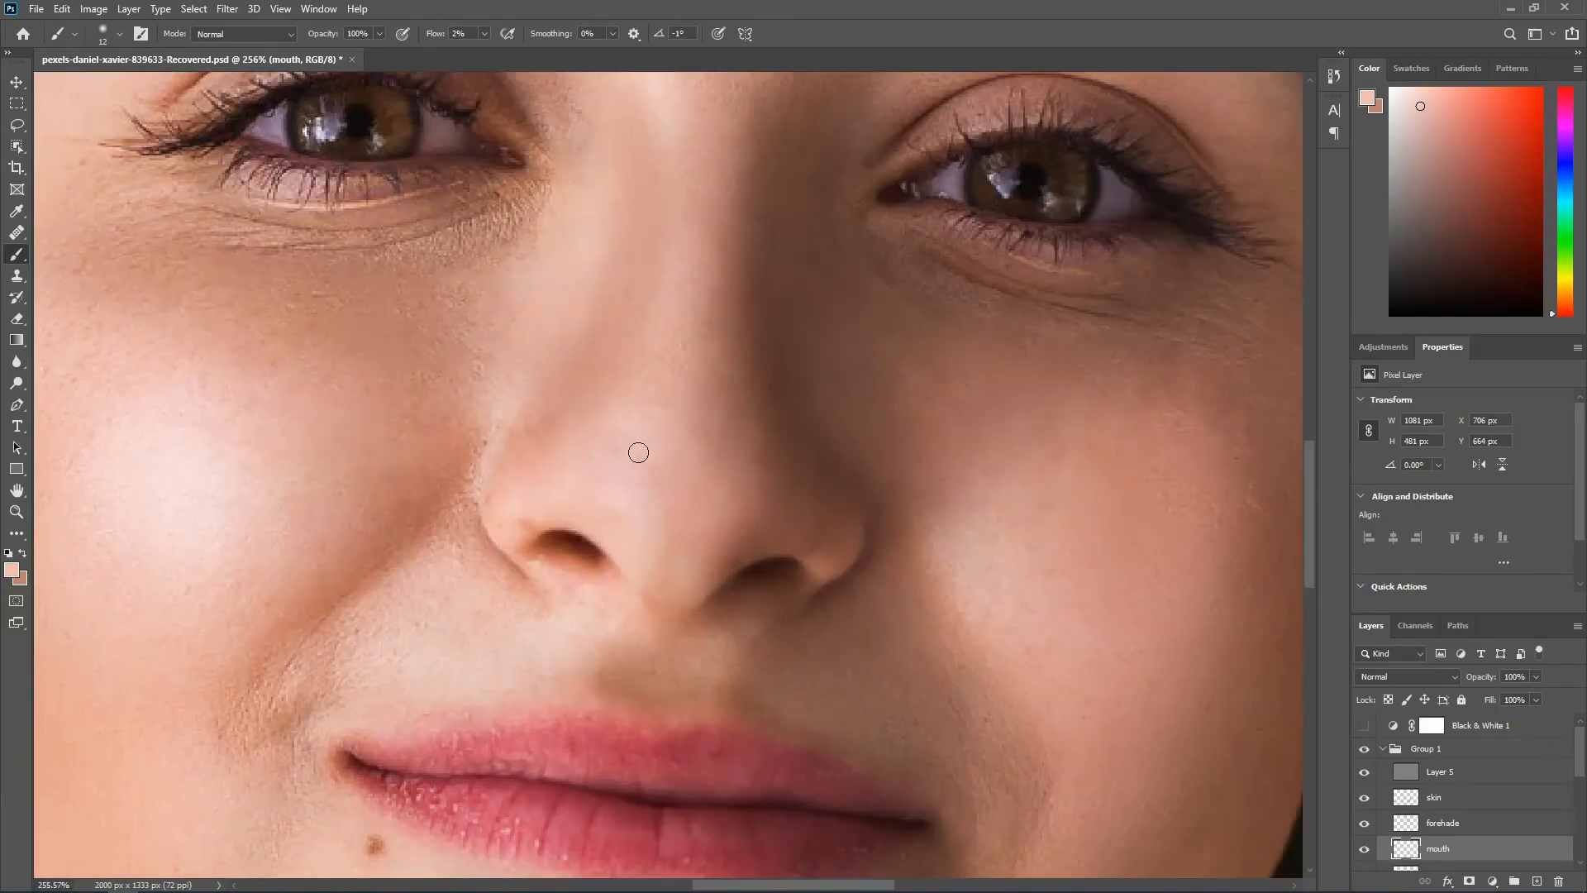
# Step: Fit the portrait in view and toggle Group 1's visibility to compare before and after
pyautogui.scroll(-3, 631, 493)
pyautogui.hotkey('ctrl', '0')
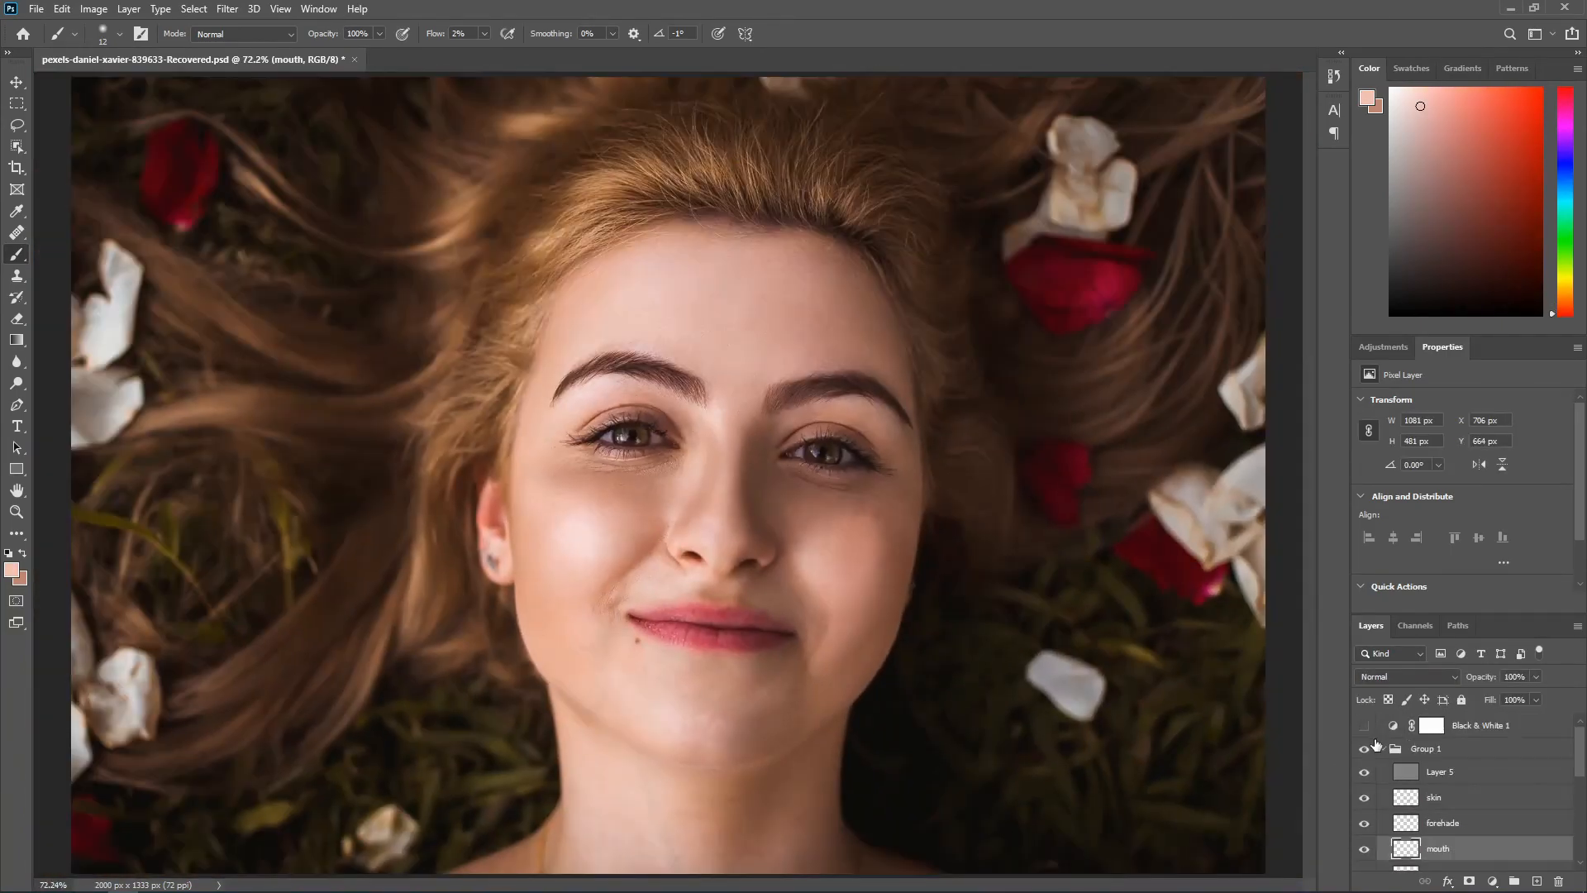
pyautogui.click(1365, 750)
pyautogui.click(1365, 751)
# Step: Erase excess paint along the left-hand cheek and jaw edge on the skin layer with a 79 px Eraser
pyautogui.scroll(10, 624, 769)
pyautogui.press('e')
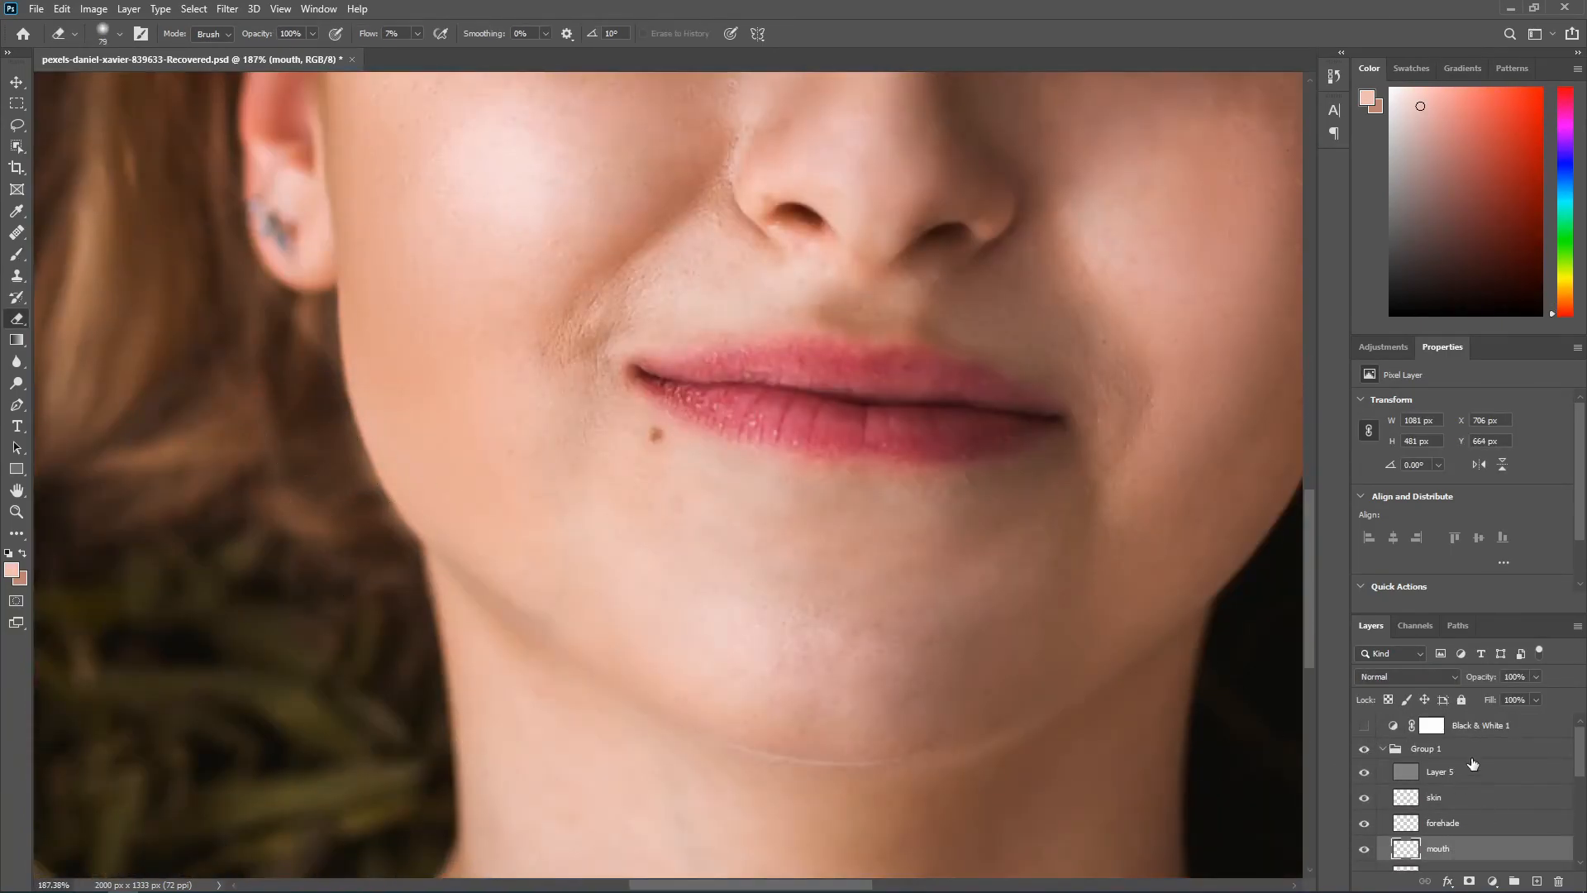
pyautogui.click(1466, 750)
pyautogui.click(1459, 798)
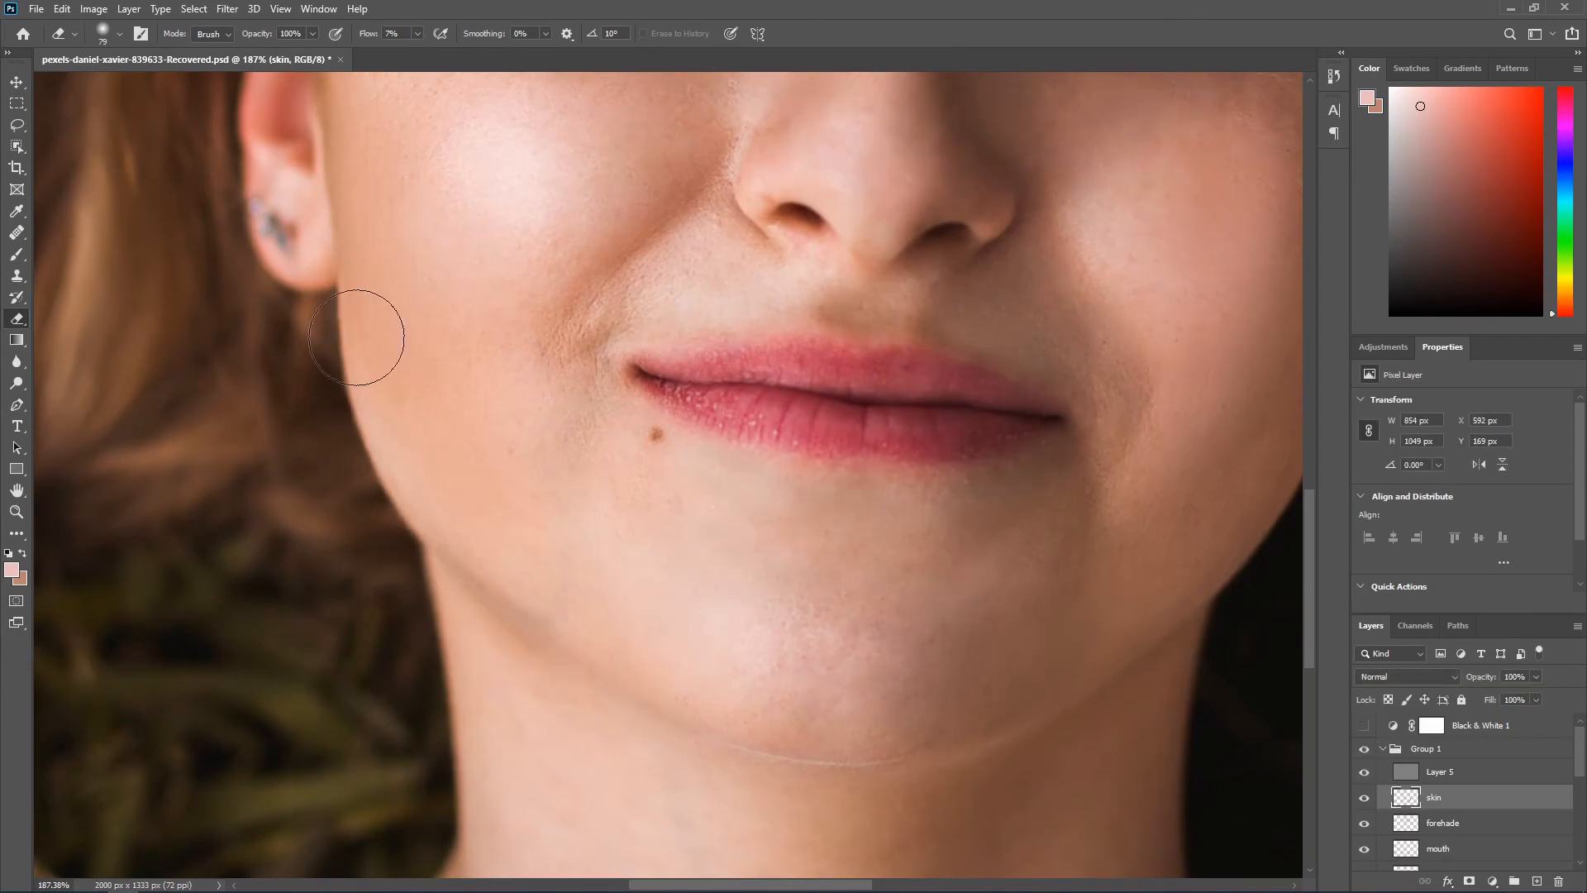
pyautogui.scroll(-8, 435, 379)
pyautogui.scroll(5, 476, 372)
pyautogui.moveTo(514, 451); pyautogui.dragTo(528, 343)
# Step: Compare the retouched portrait with Group 1 hidden and with the original Background layer
pyautogui.click(1360, 748)
pyautogui.click(1359, 748)
pyautogui.hotkey('ctrl', '0')
pyautogui.click(1361, 748)
pyautogui.click(1361, 749)
pyautogui.scroll(-6, 1372, 827)
pyautogui.keyDown('alt'); pyautogui.click(1364, 858); pyautogui.keyUp('alt')
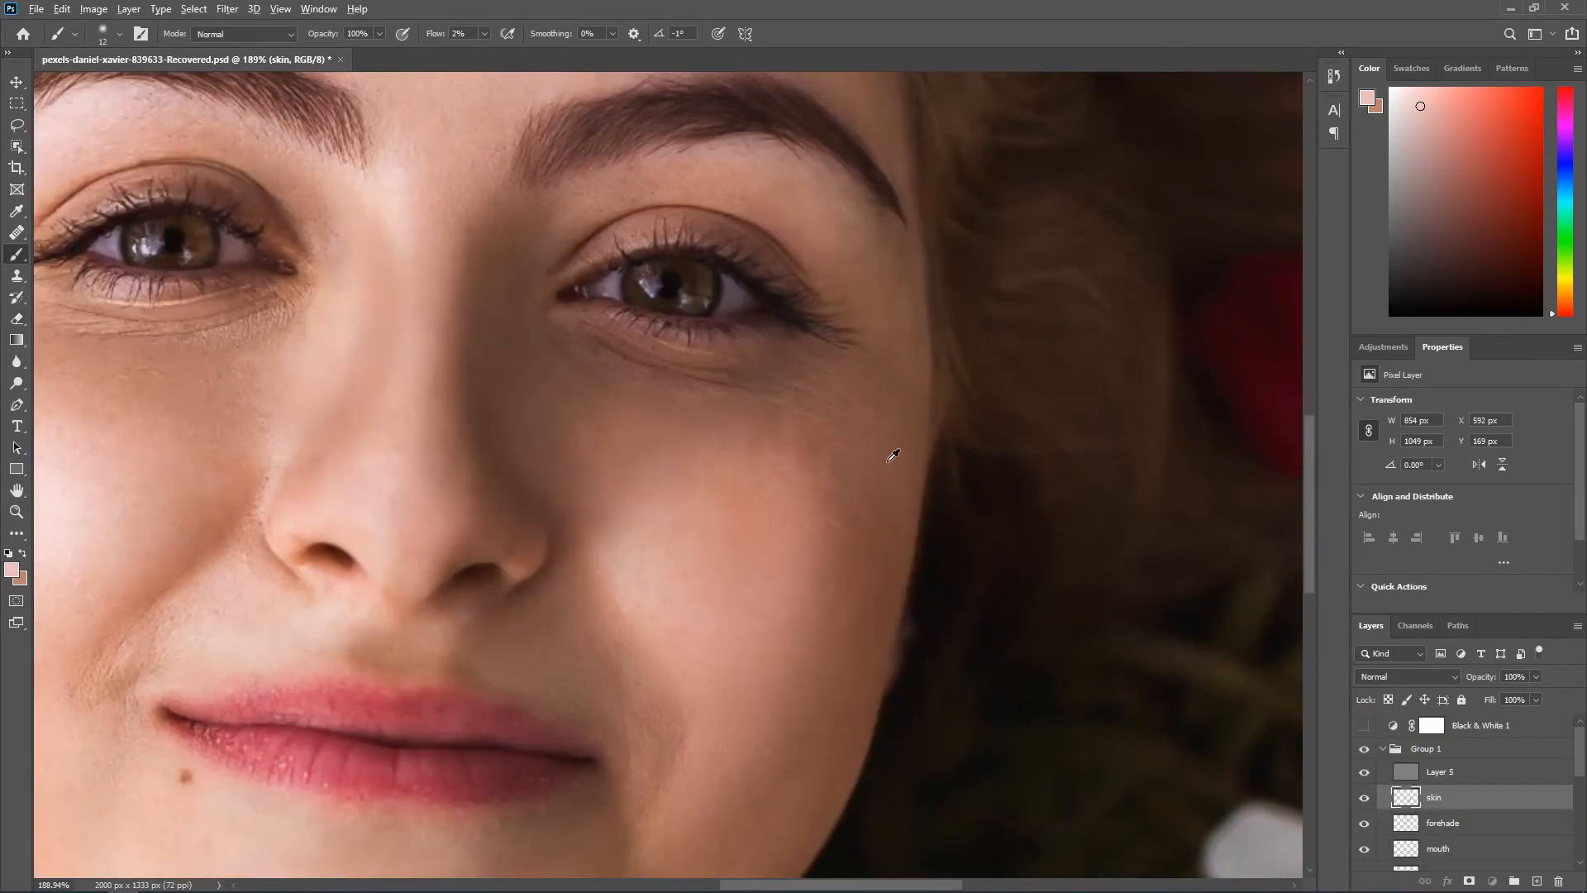
# Step: Paint sampled darker skin tones over the right-hand cheek on the skin layer
pyautogui.keyDown('alt'); pyautogui.click(885, 453); pyautogui.keyUp('alt')
pyautogui.scroll(-3, 824, 513)
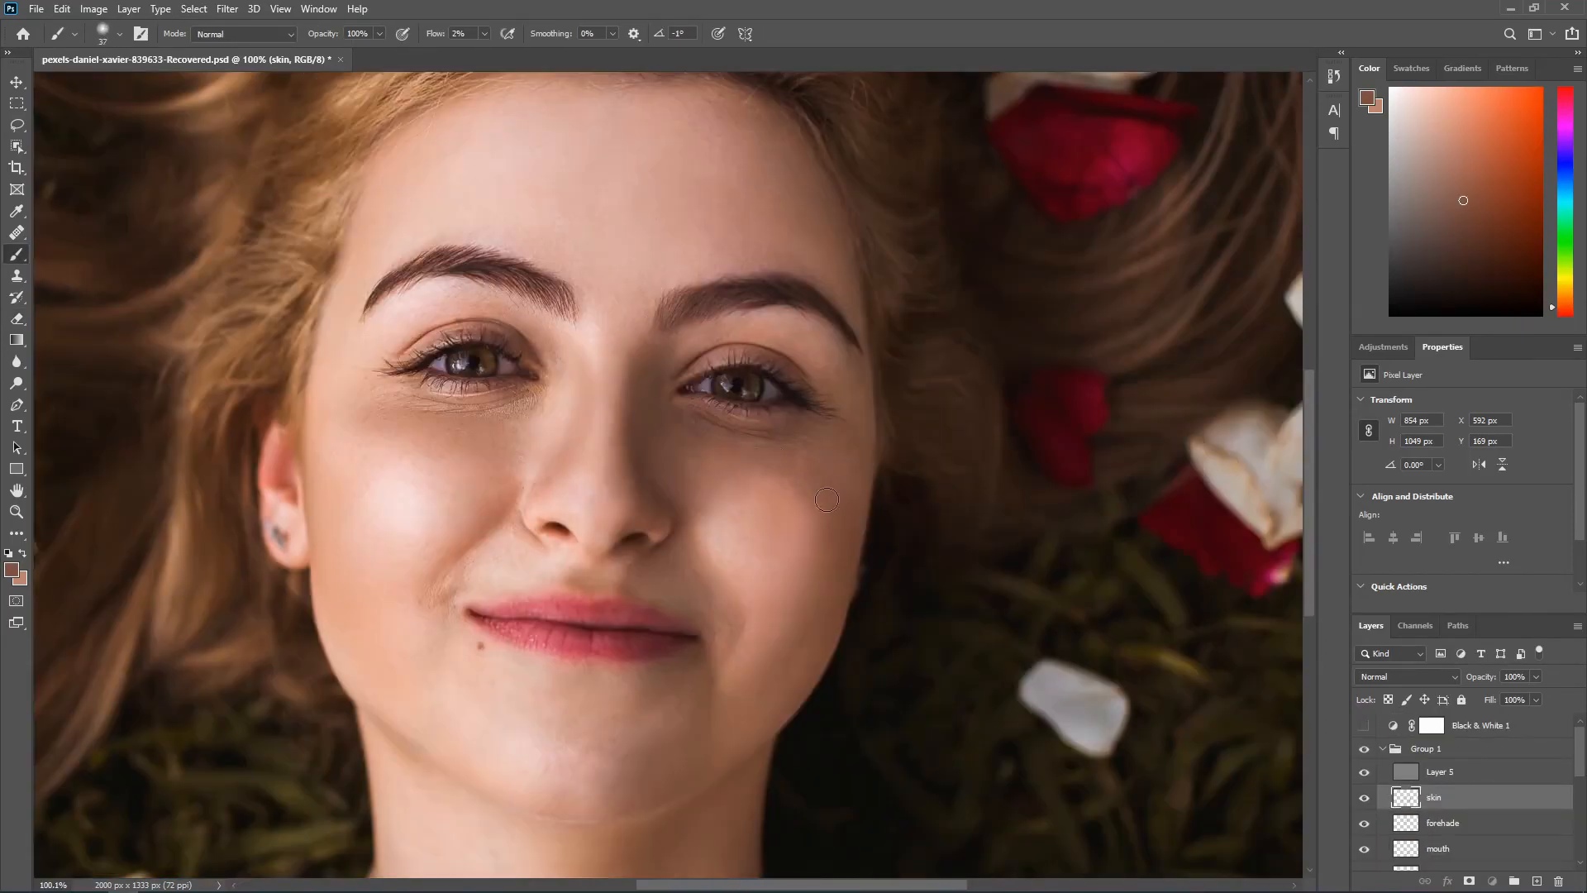
pyautogui.moveTo(775, 460); pyautogui.dragTo(832, 478)
pyautogui.scroll(-4, 832, 479)
pyautogui.keyDown('alt'); pyautogui.click(832, 479); pyautogui.keyUp('alt')
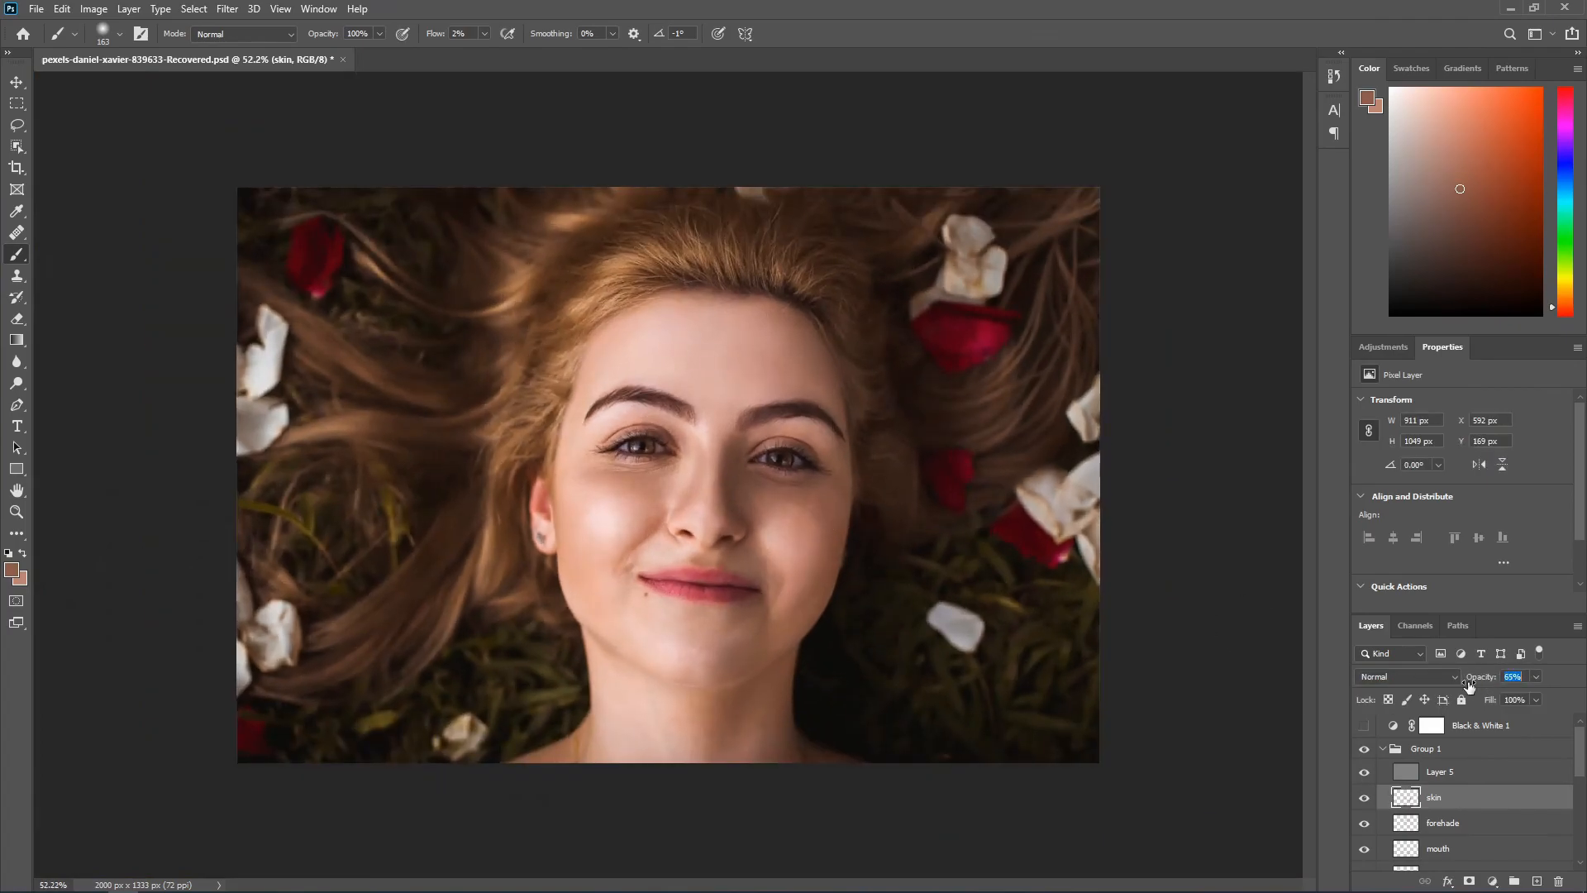